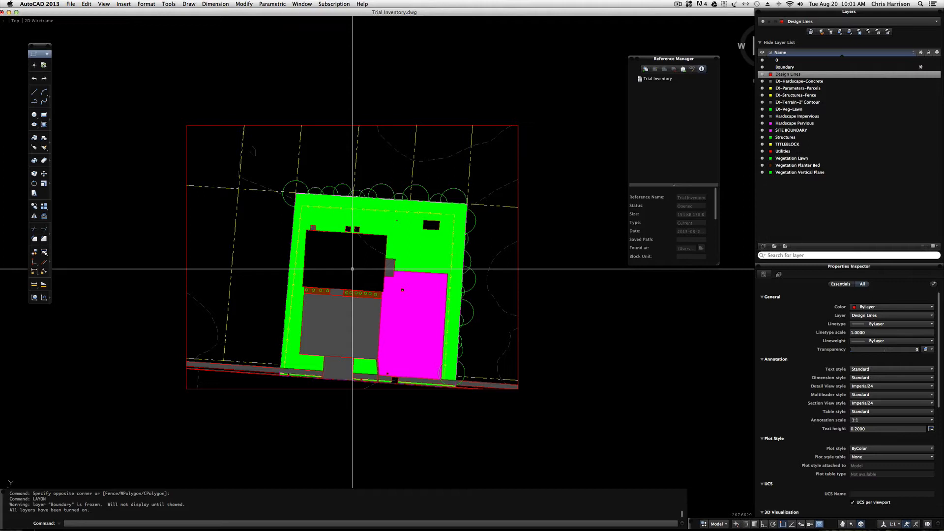
pyautogui.press('space')
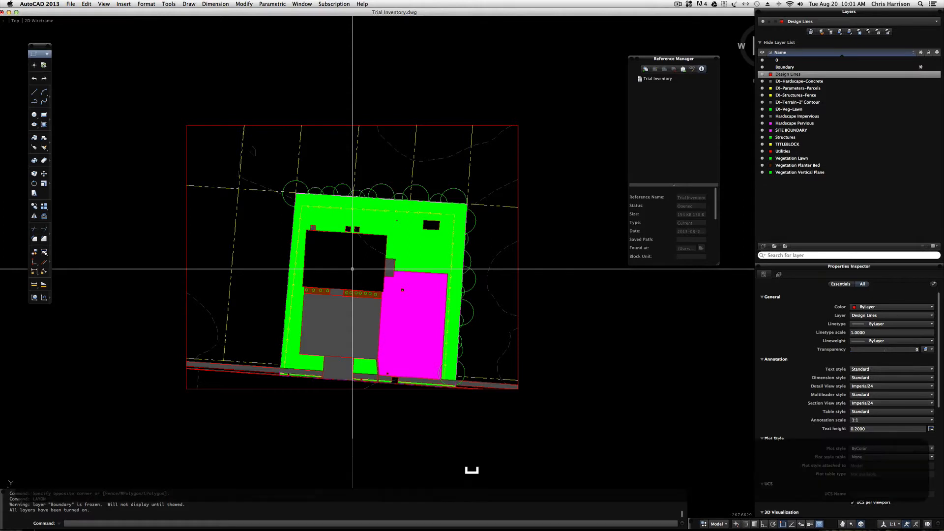
pyautogui.moveTo(353, 269); pyautogui.dragTo(338, 265)
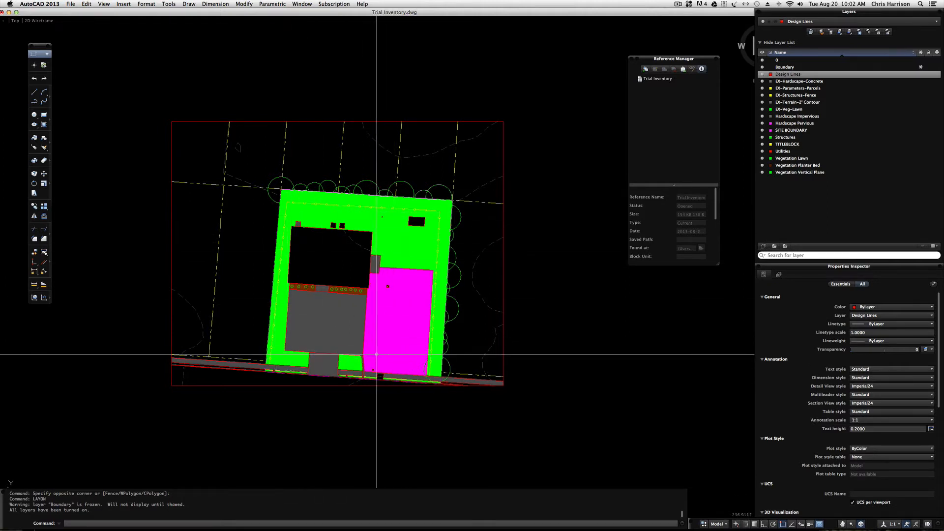
pyautogui.scroll(2, 339, 320)
pyautogui.click(334, 318)
pyautogui.click(318, 311)
pyautogui.click(311, 307)
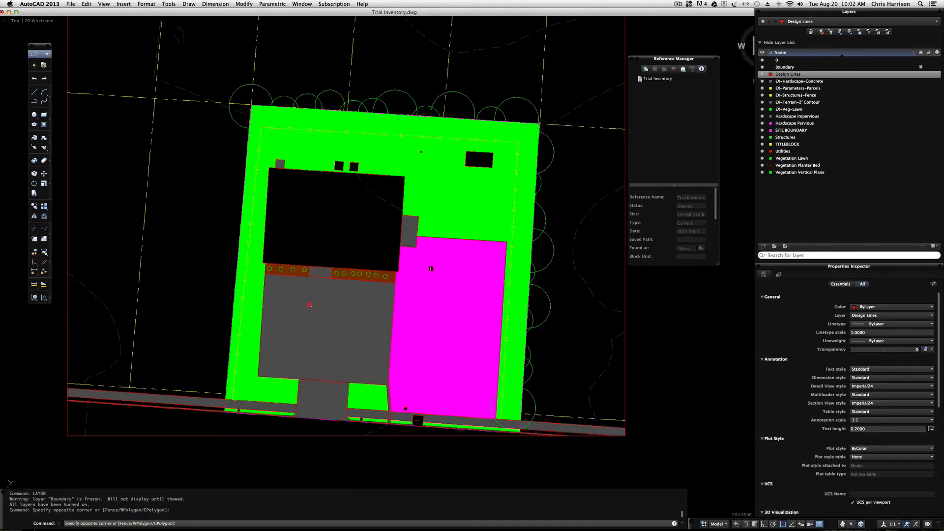
pyautogui.click(309, 305)
pyautogui.press('Escape')
pyautogui.scroll(-5, 390, 250)
pyautogui.press('space')
pyautogui.moveTo(458, 264); pyautogui.dragTo(423, 305)
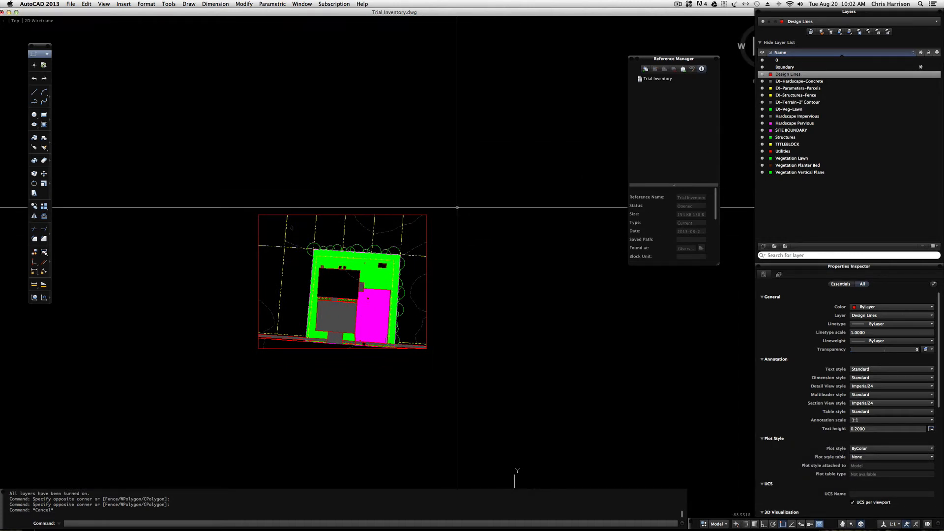
# Isolate the Design Lines layer with LAYISO so every other layer is hidden
pyautogui.write('lahy')
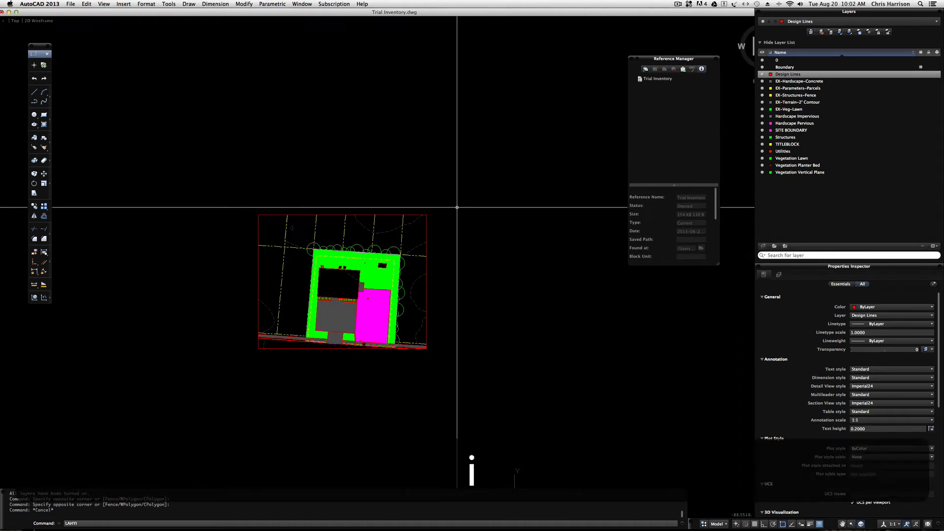
pyautogui.write('yiso')
pyautogui.press('Return')
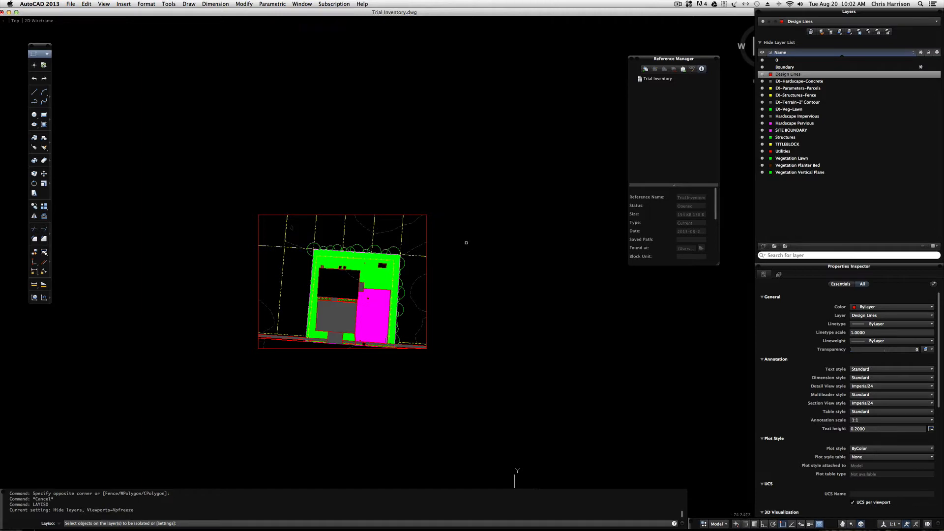
pyautogui.press('Return')
pyautogui.scroll(5, 320, 324)
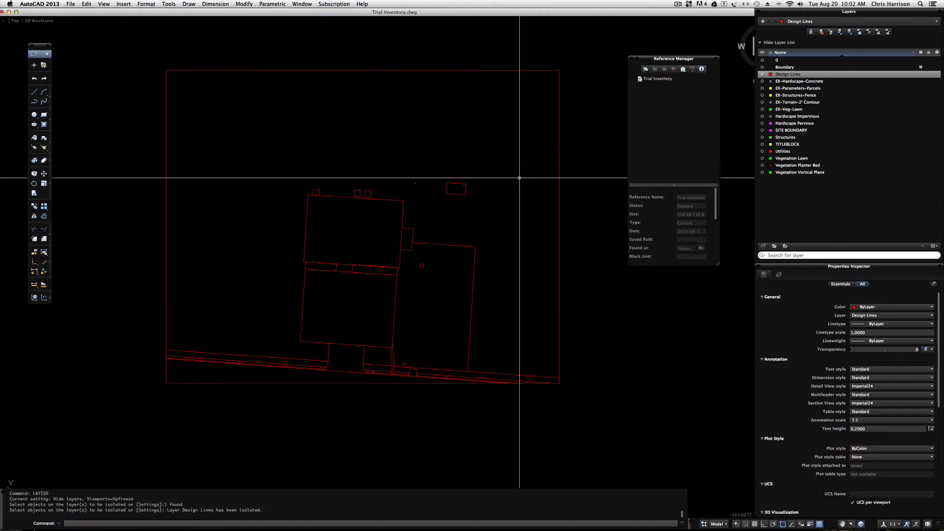
pyautogui.write('h')
pyautogui.press('Return')
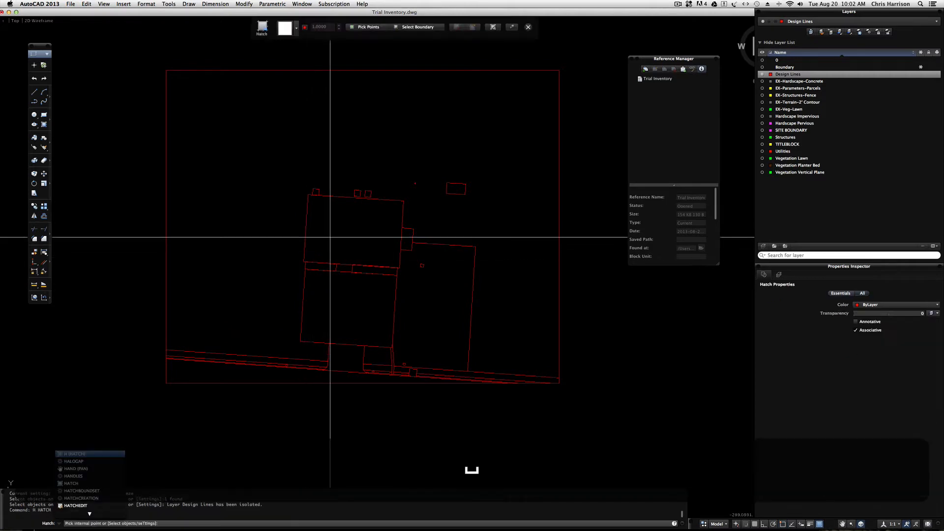
pyautogui.click(296, 31)
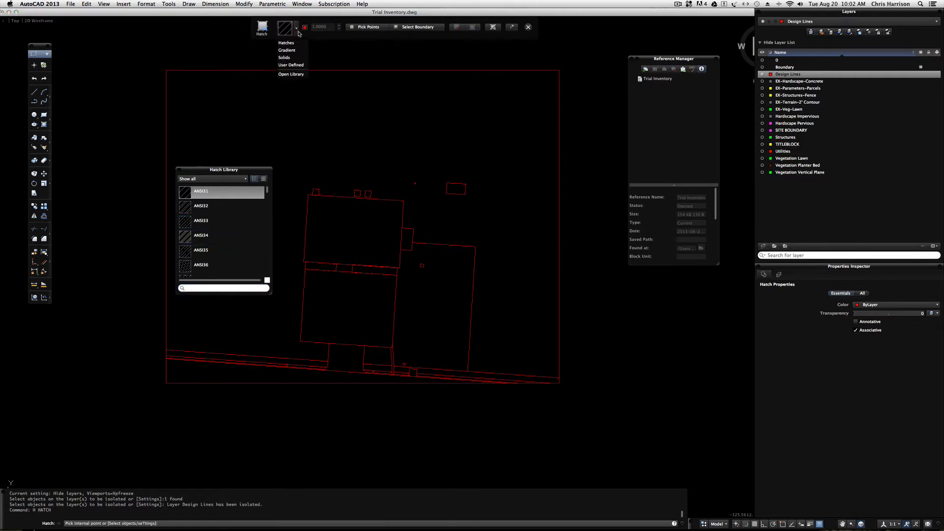
pyautogui.click(287, 57)
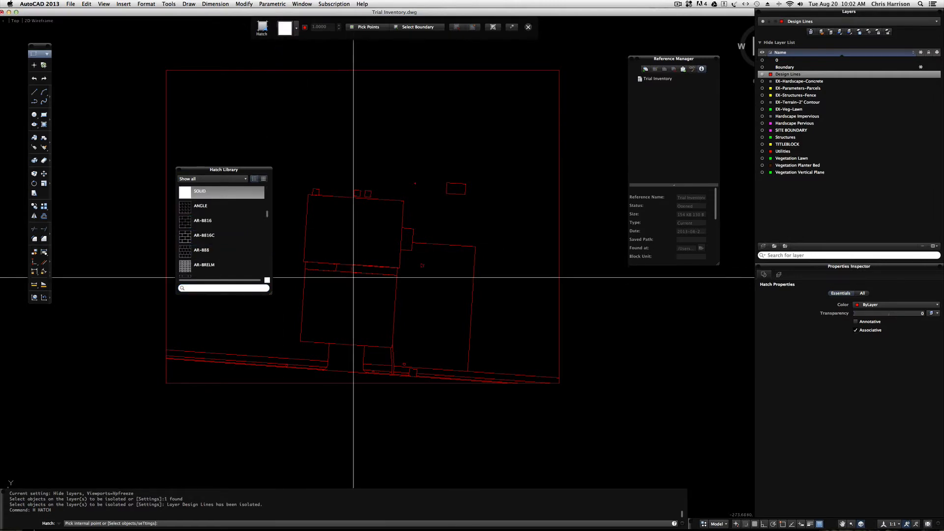
pyautogui.click(178, 170)
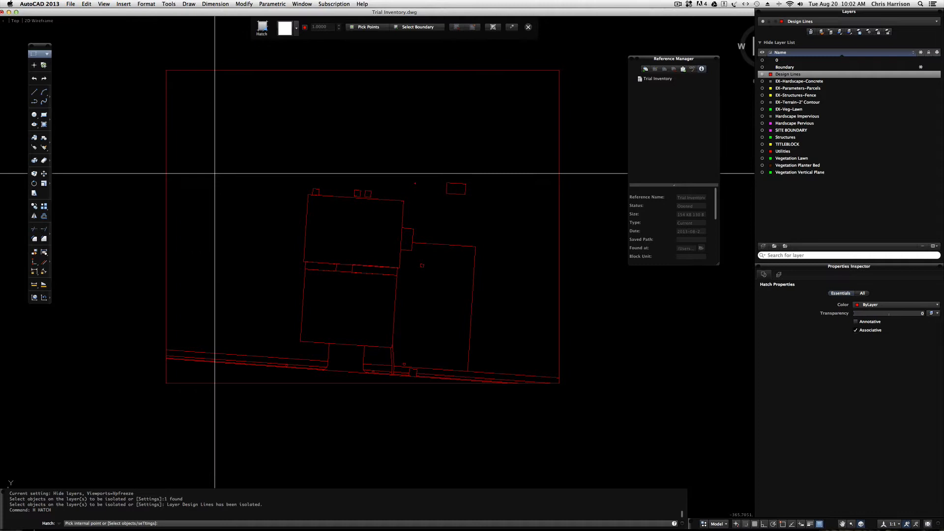
pyautogui.click(348, 236)
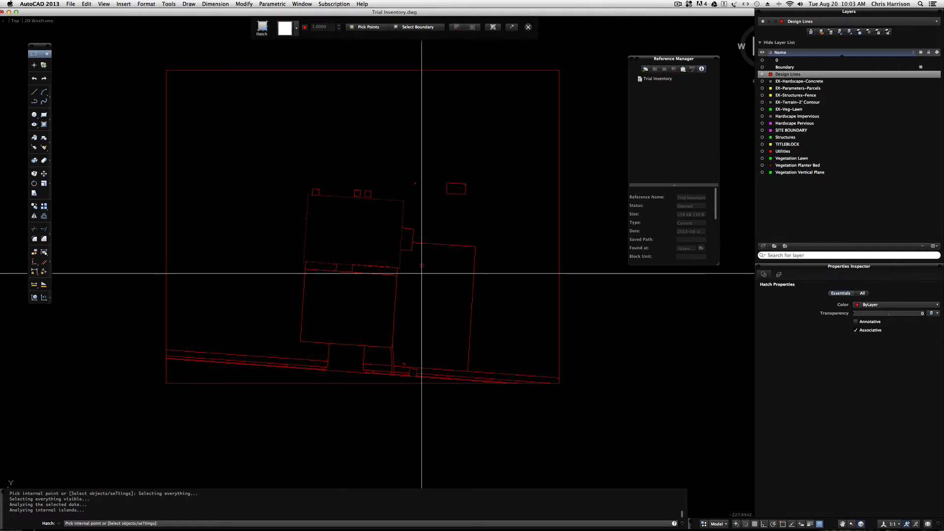
pyautogui.press('Escape')
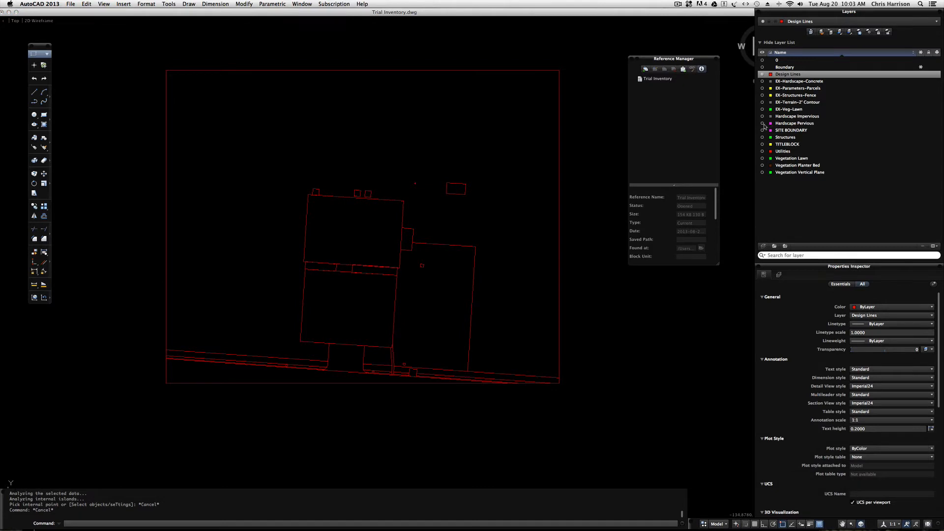
# Turn on the Hardscape Pervious layer and delete its hatch beside the buildings
pyautogui.click(762, 123)
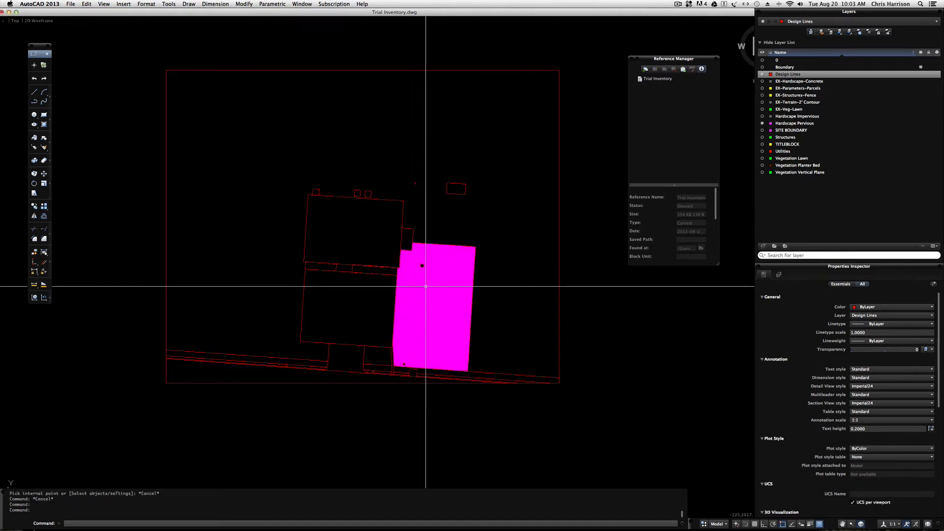
pyautogui.click(426, 290)
pyautogui.press('BackSpace')
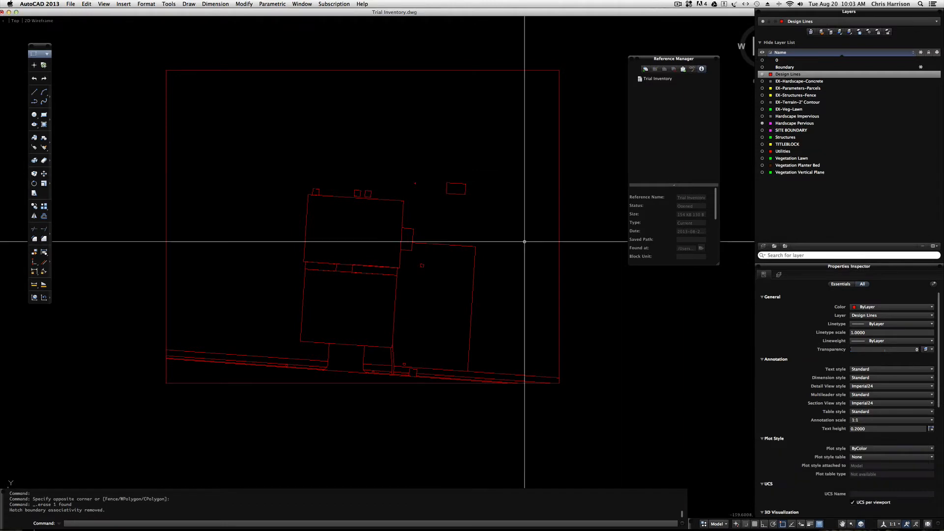
# Fill the large outlined area east of the two buildings with a SOLID hatch
pyautogui.write('h')
pyautogui.press('space')
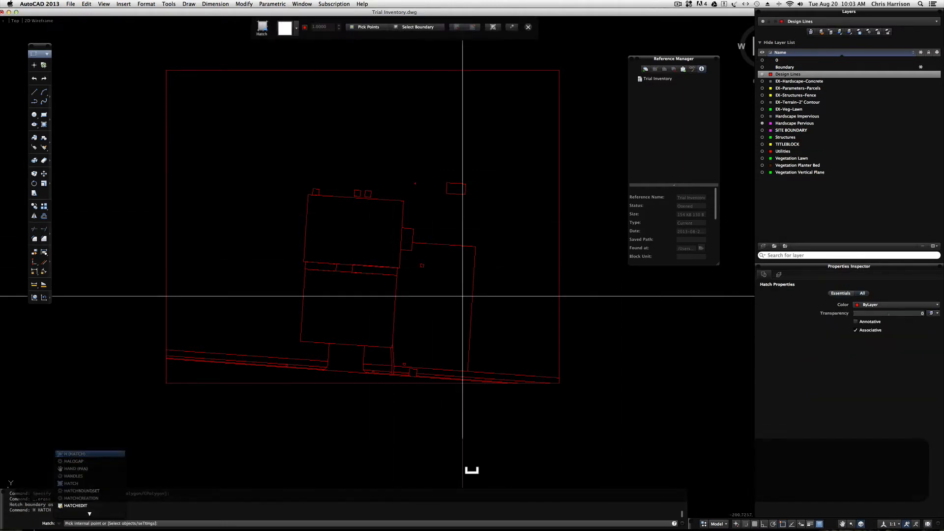
pyautogui.click(462, 296)
pyautogui.scroll(5, 478, 401)
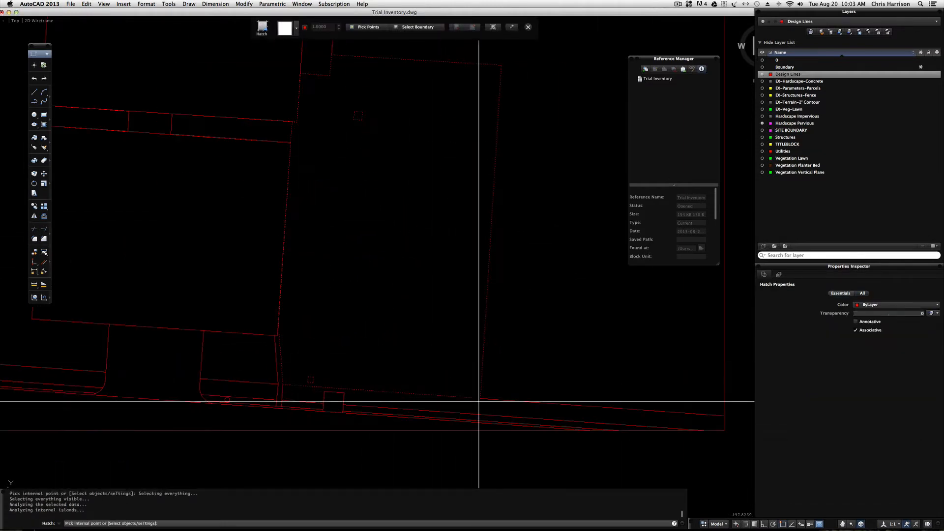
pyautogui.scroll(-4, 290, 343)
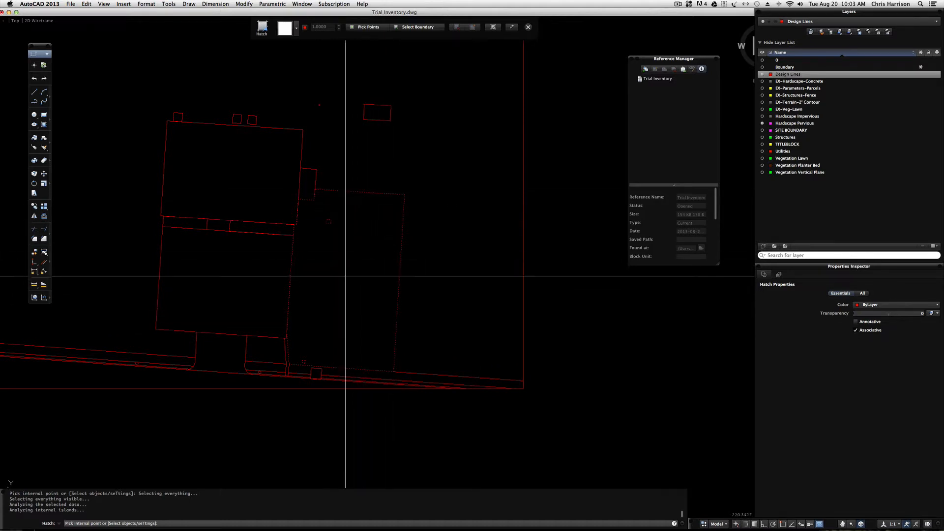
pyautogui.scroll(2, 355, 286)
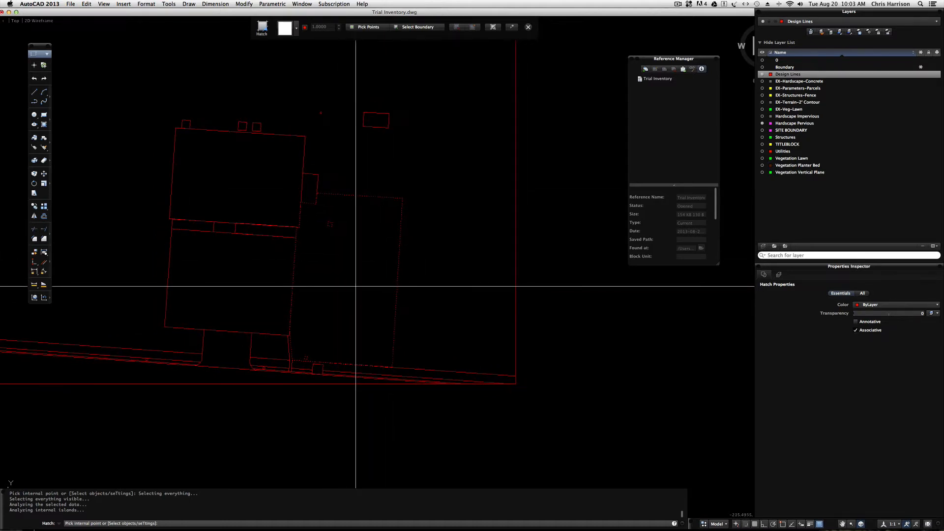
pyautogui.press('space')
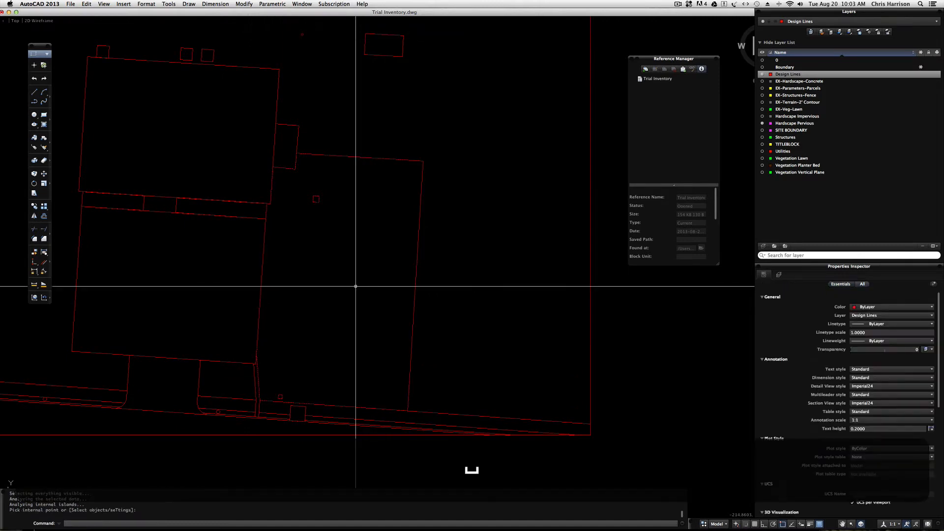
# Turn on the EX-Veg-Lawn layer and leave the Hatch command
pyautogui.press('space')
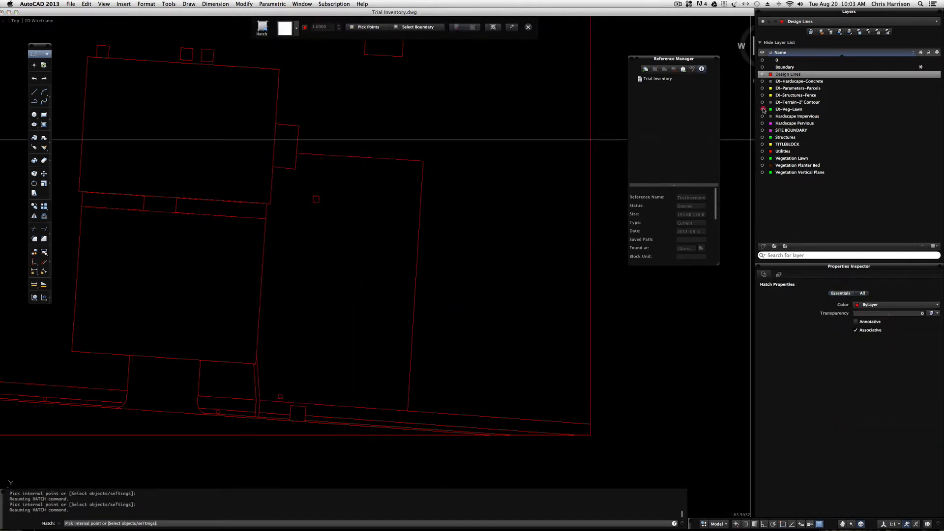
pyautogui.click(763, 109)
pyautogui.press('Escape')
pyautogui.press('Escape')
pyautogui.press('Escape')
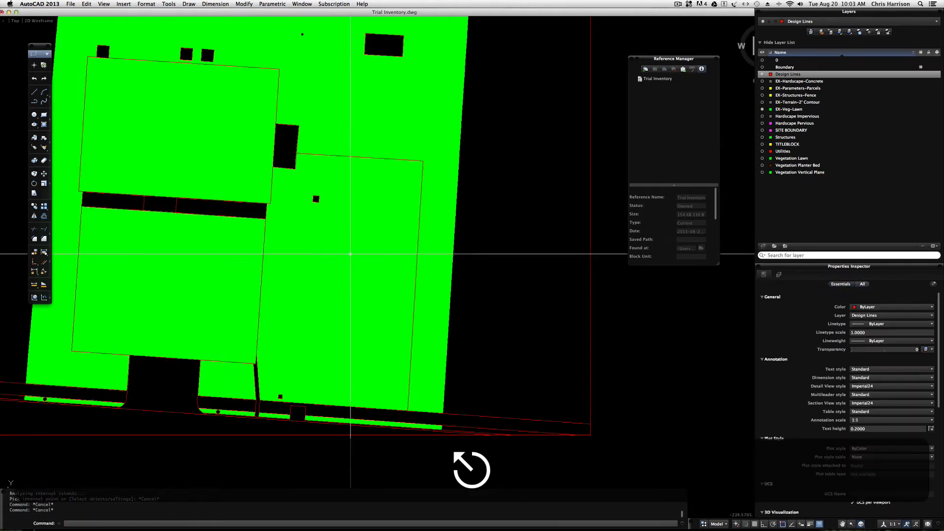
# Assign the new hatch beside the buildings to the Hardscape Impervious layer and turn that layer on
pyautogui.click(316, 195)
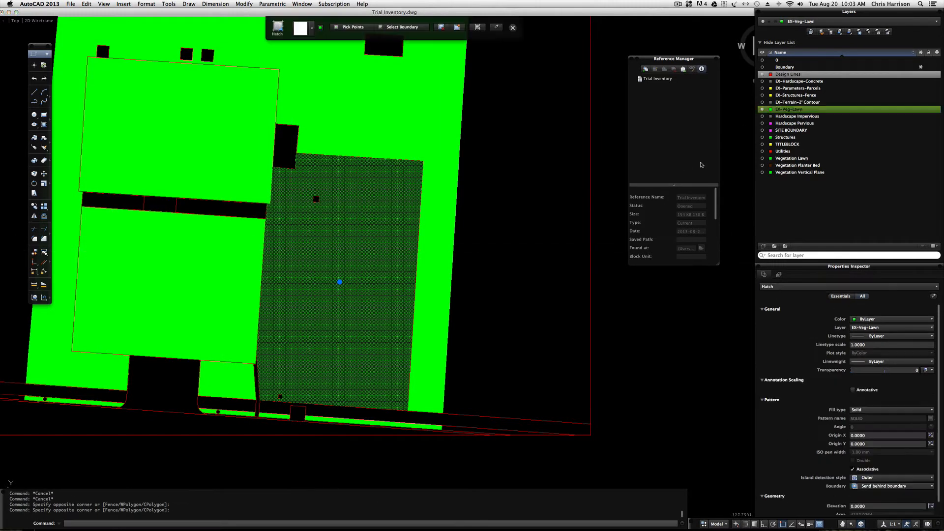
pyautogui.click(931, 328)
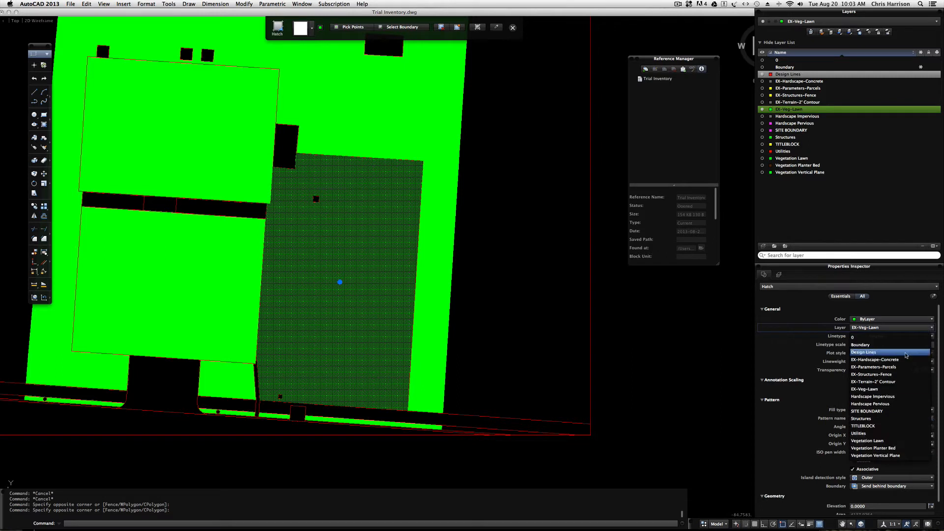
pyautogui.click(894, 400)
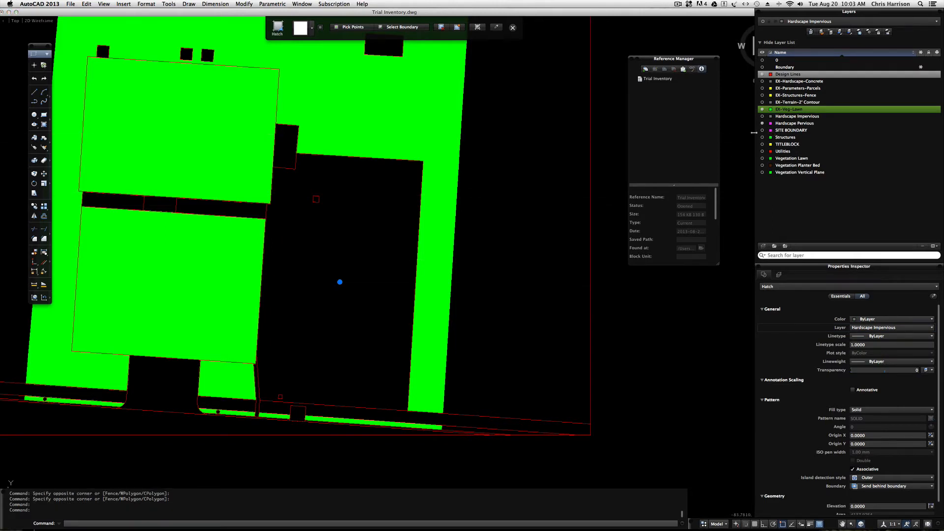
pyautogui.click(761, 118)
pyautogui.press('Escape')
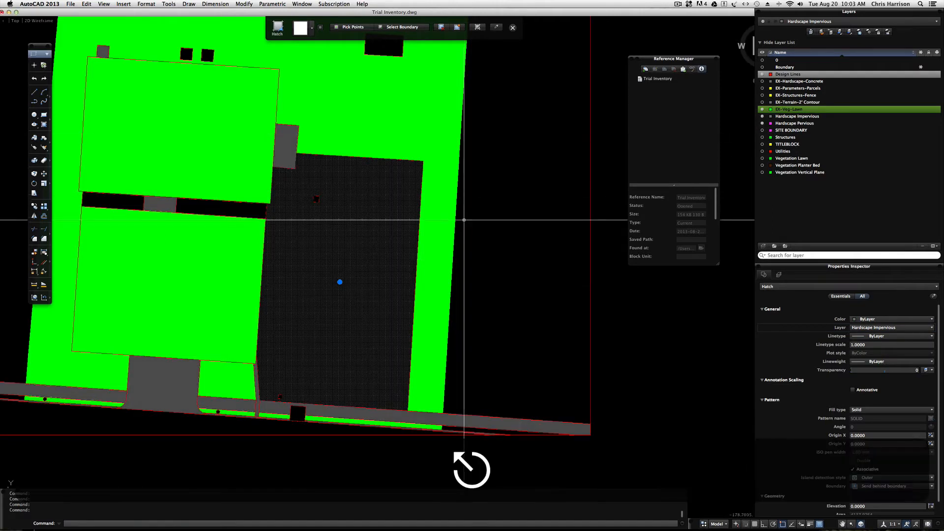
# Reassign the hatch beside the buildings to the Hardscape Pervious layer
pyautogui.click(331, 255)
pyautogui.click(308, 246)
pyautogui.click(371, 341)
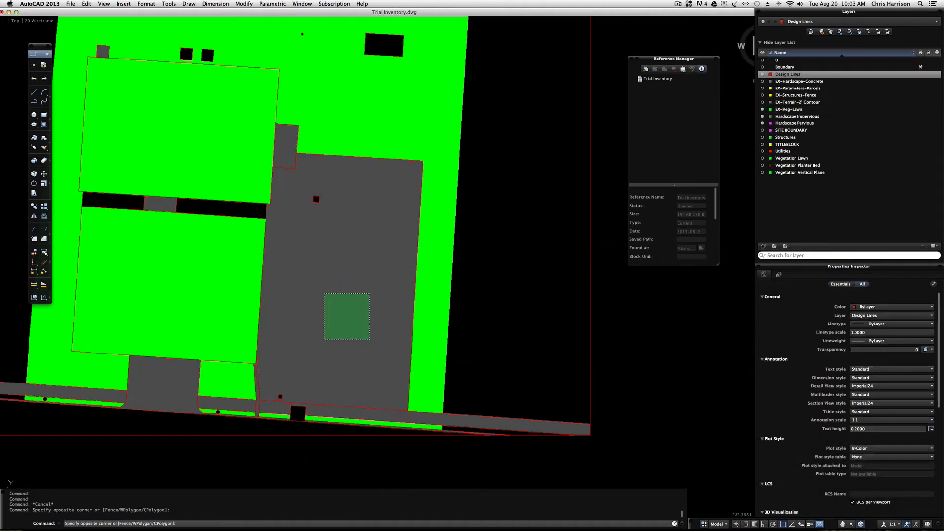
pyautogui.click(322, 293)
pyautogui.click(931, 328)
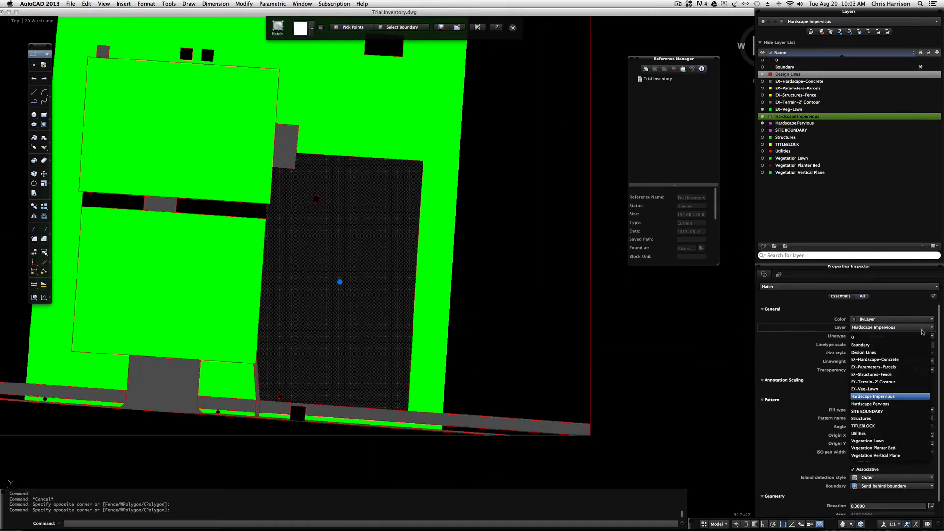
pyautogui.click(910, 403)
pyautogui.press('Escape')
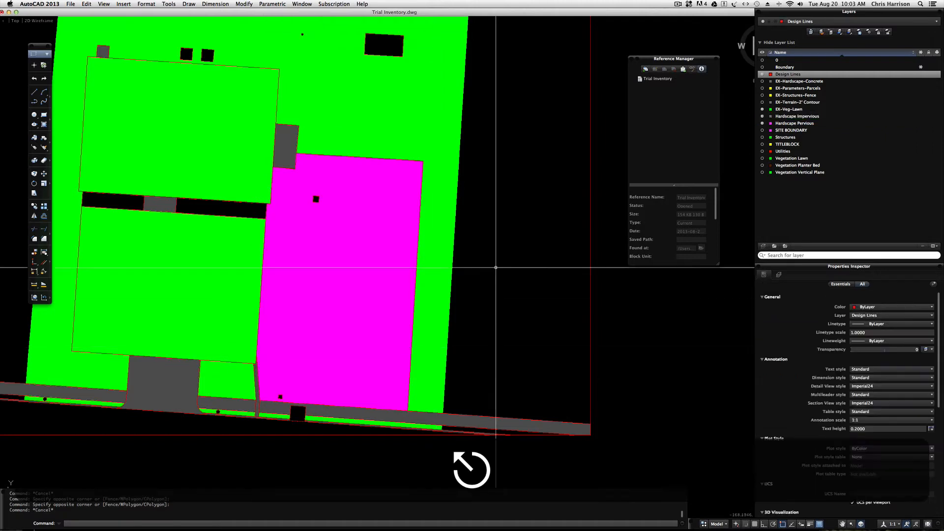
# Check the area of the Hardscape Pervious hatch in its geometry properties
pyautogui.scroll(-6, 494, 265)
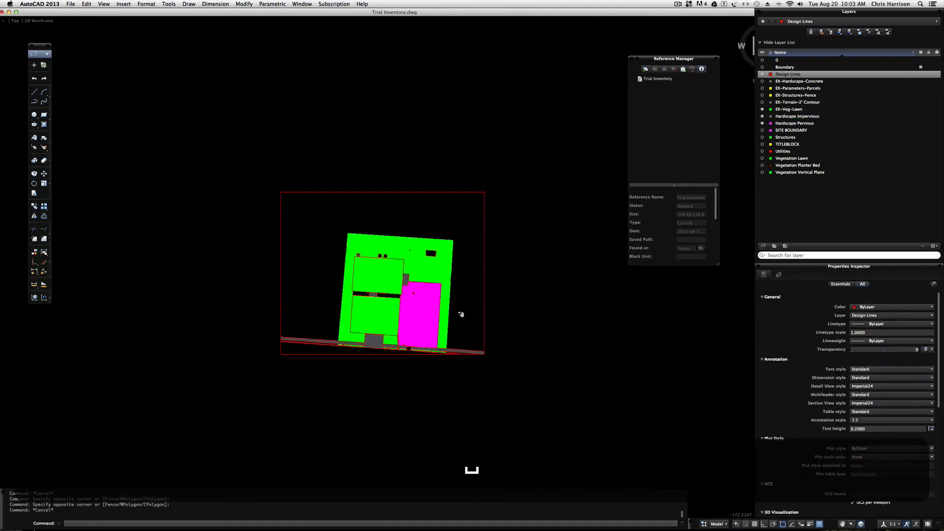
pyautogui.scroll(5, 457, 324)
pyautogui.click(387, 317)
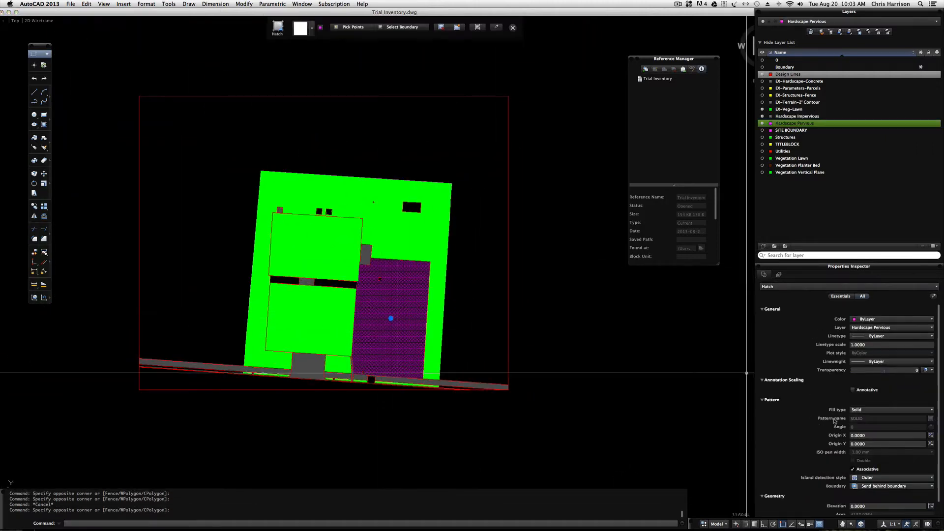
pyautogui.scroll(-2, 874, 453)
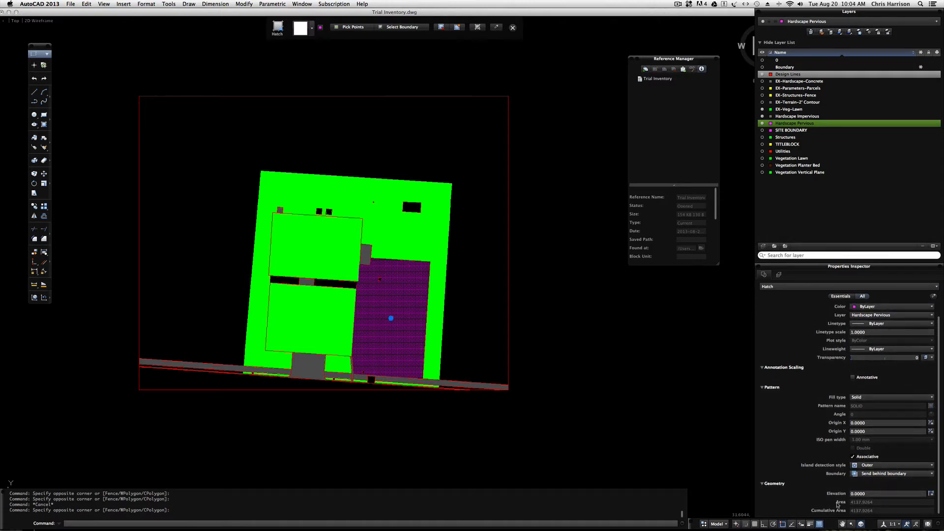
pyautogui.press('Escape')
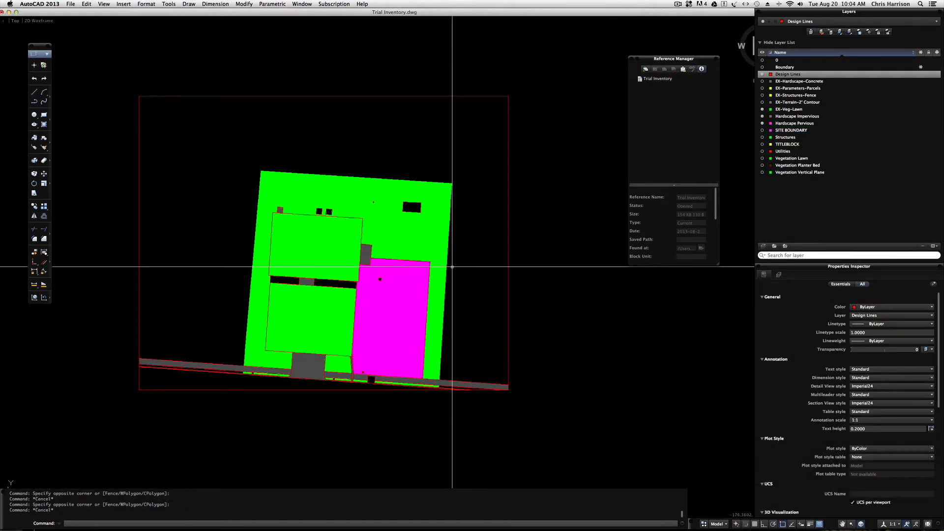
pyautogui.click(316, 314)
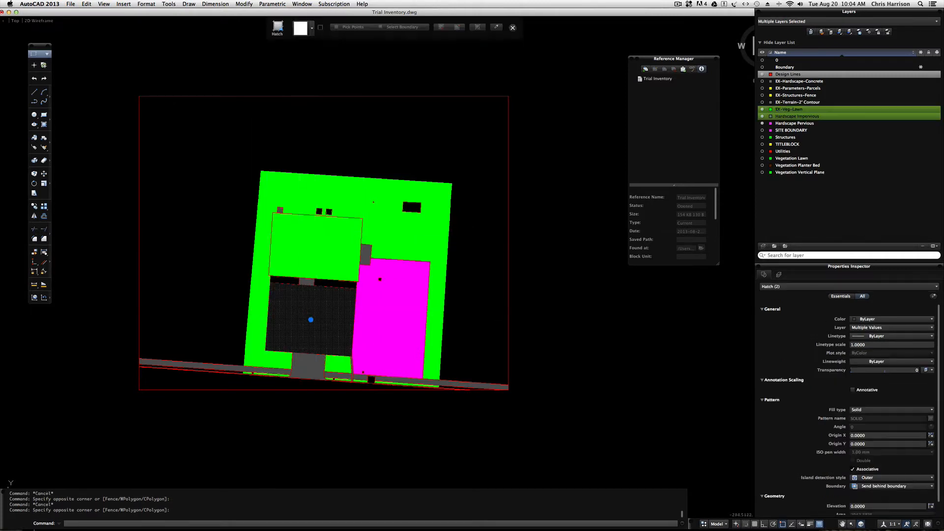
pyautogui.press('Escape')
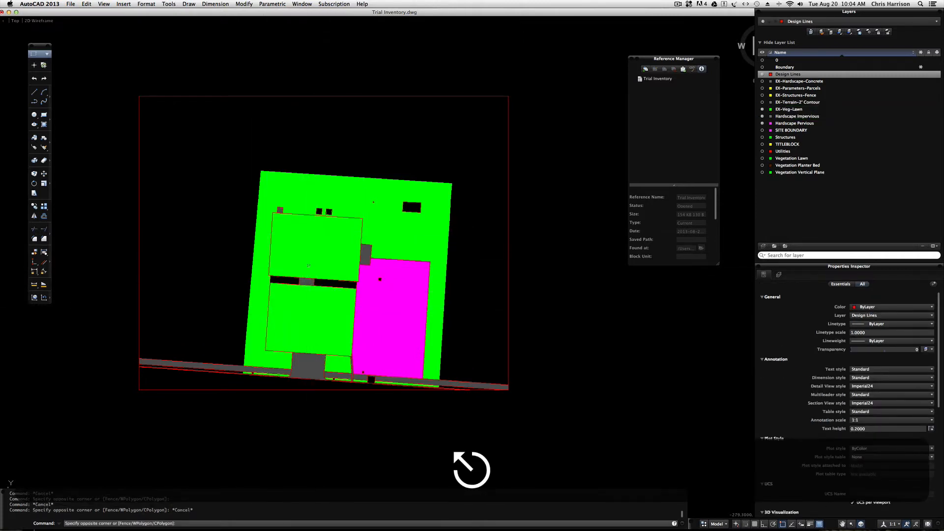
# Isolate the EX-Veg-Lawn layer with LAYISO by selecting the lawn hatch surrounding the buildings
pyautogui.click(302, 259)
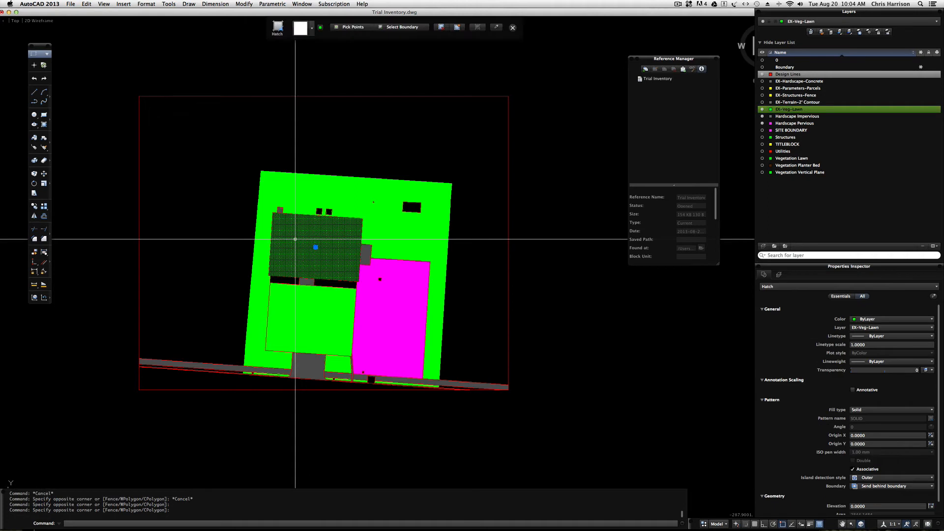
pyautogui.press('Escape')
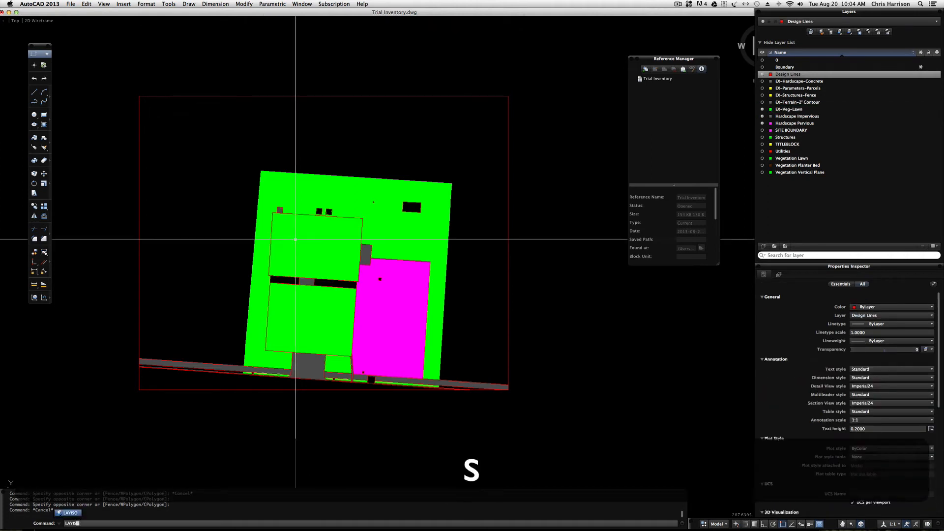
pyautogui.write('LAYIS')
pyautogui.press('Return')
pyautogui.click(294, 240)
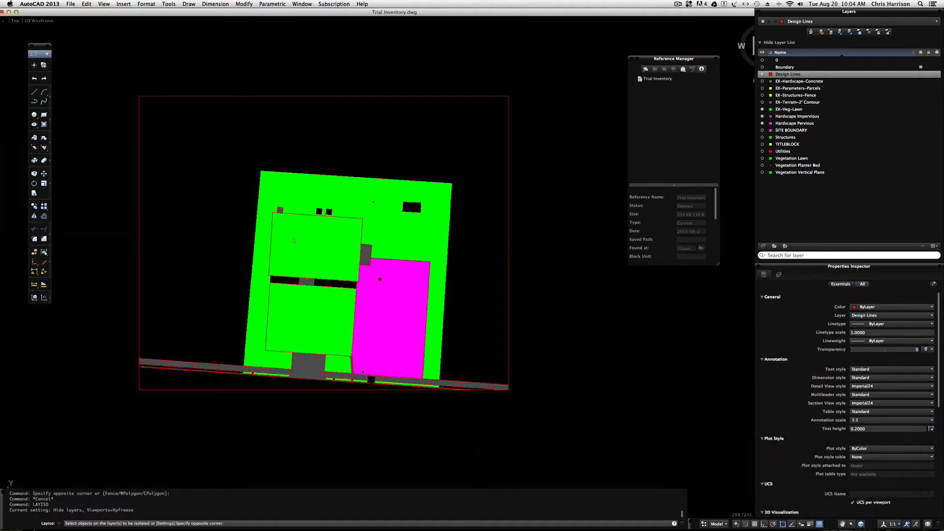
pyautogui.click(350, 184)
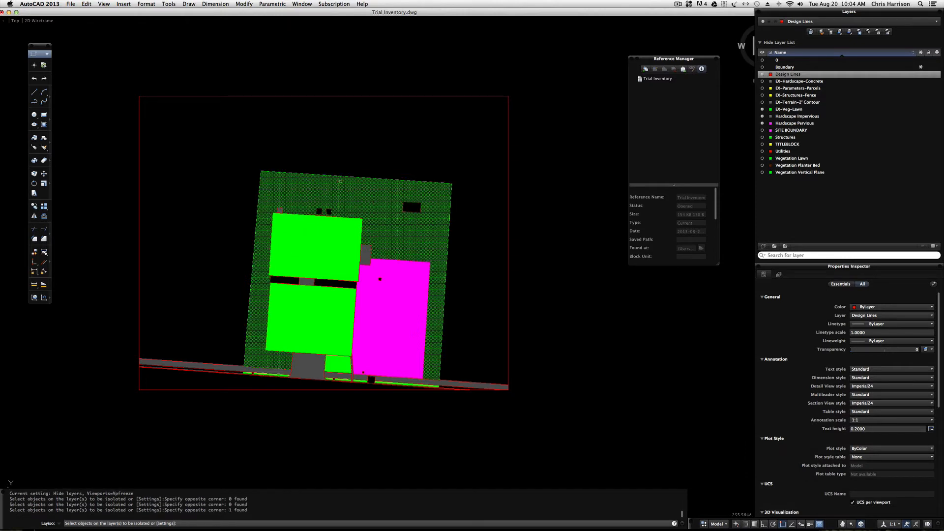
pyautogui.press('Return')
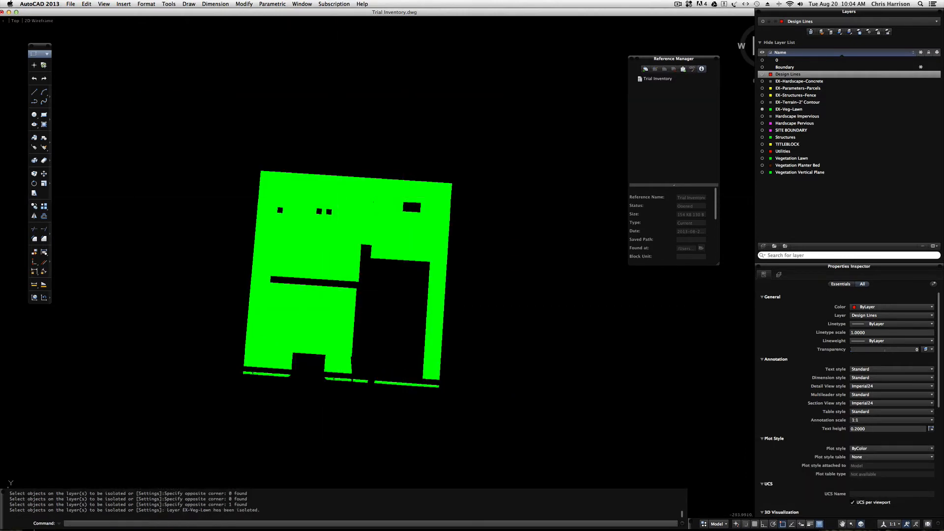
# Delete the two lawn hatches that cover the building footprints
pyautogui.click(339, 291)
pyautogui.click(297, 306)
pyautogui.press('BackSpace')
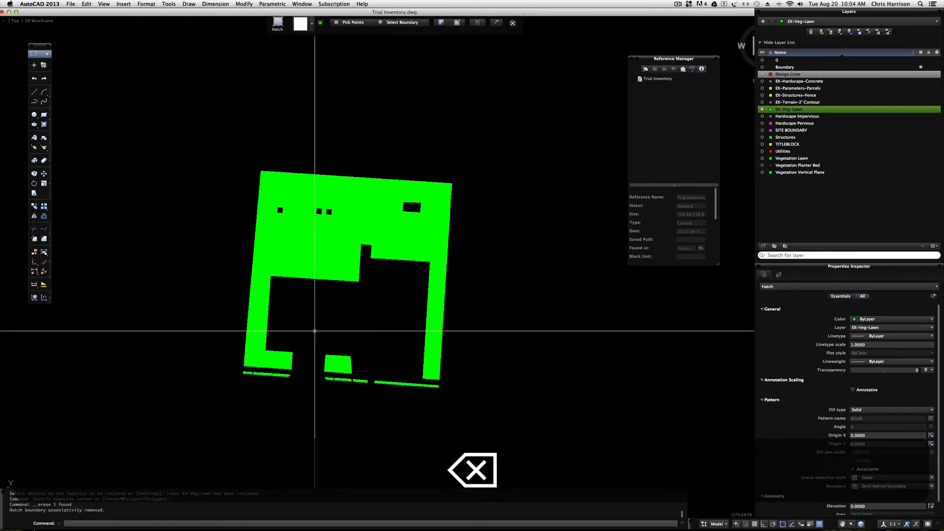
pyautogui.click(305, 238)
pyautogui.click(309, 238)
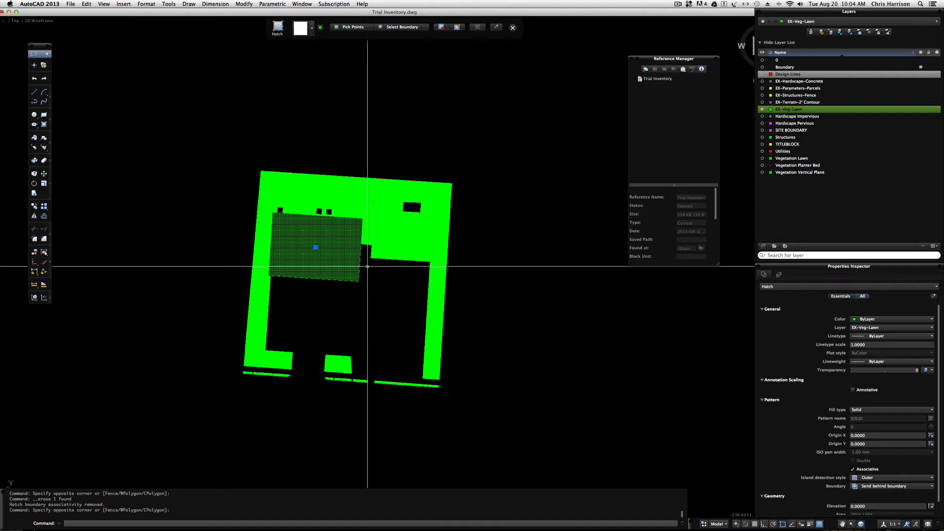
pyautogui.press('BackSpace')
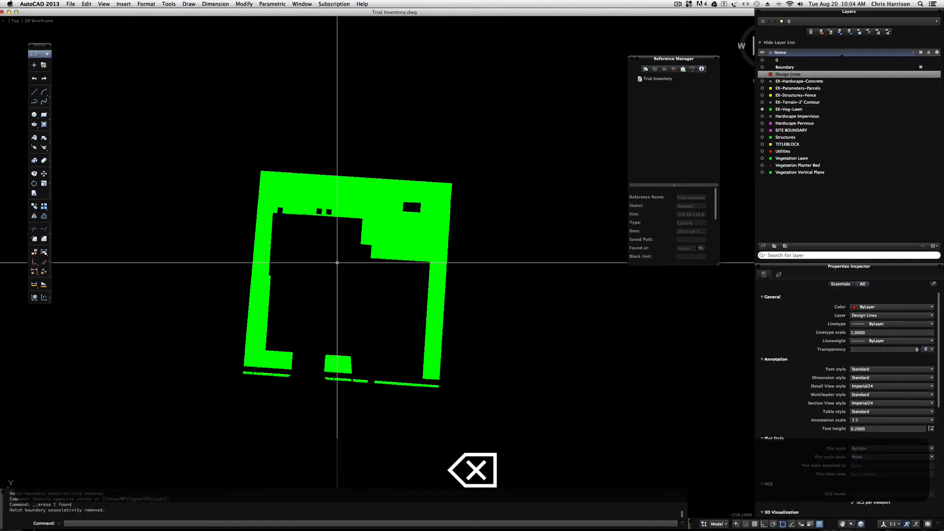
pyautogui.press('super+z')
pyautogui.press('Escape')
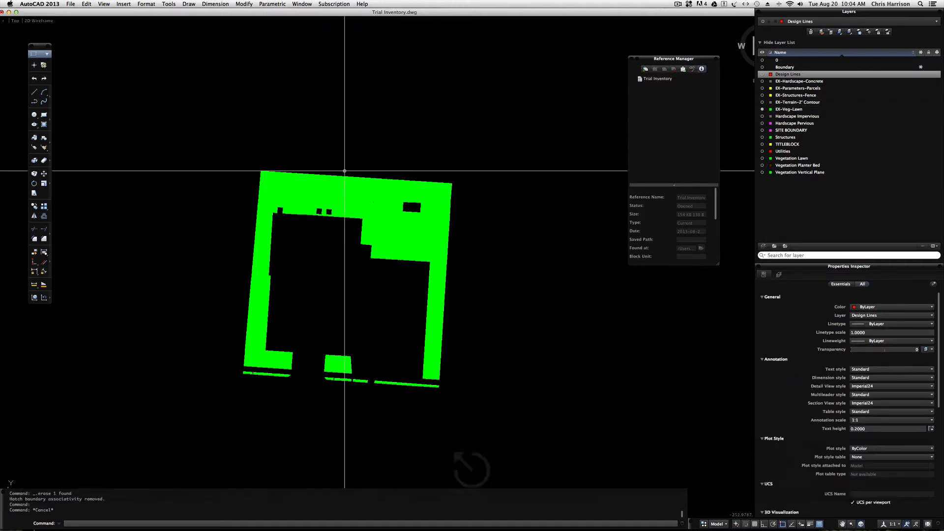
# Select all remaining lawn hatches, check their cumulative area in the geometry properties, and clear the selection
pyautogui.click(489, 430)
pyautogui.click(288, 208)
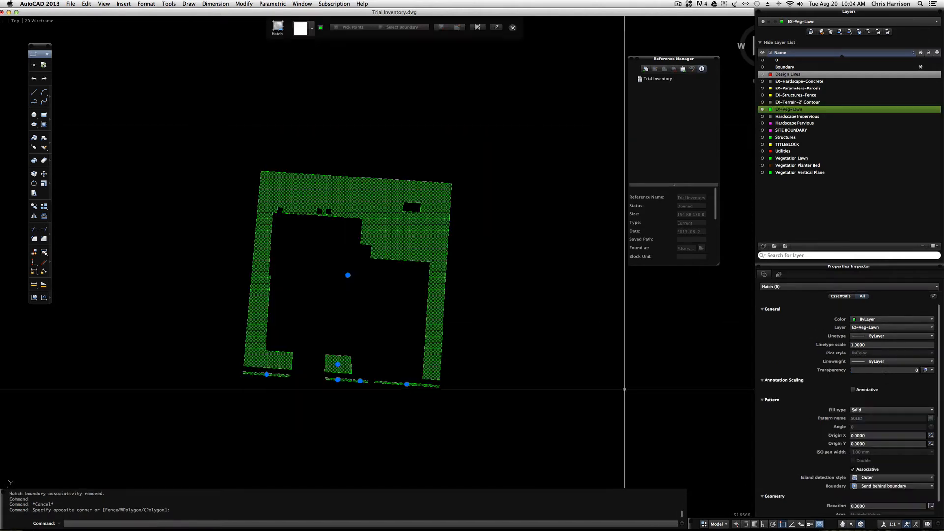
pyautogui.scroll(-2, 825, 412)
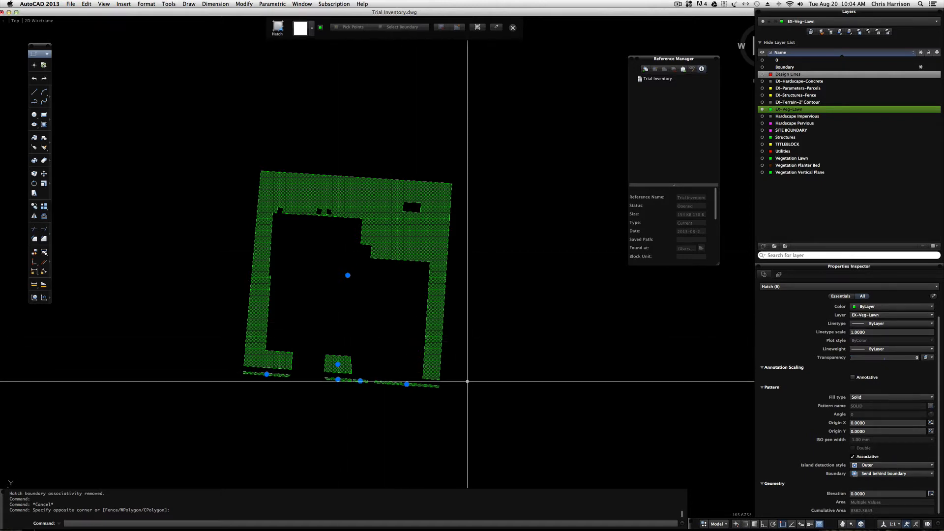
pyautogui.press('Escape')
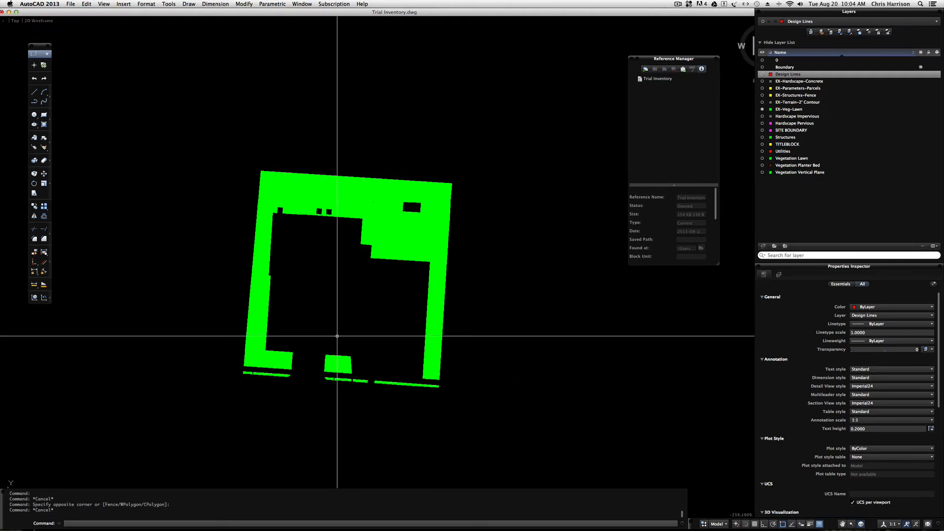
# Turn all layers back on with LAYON
pyautogui.click(724, 525)
pyautogui.click(481, 366)
pyautogui.press('Escape')
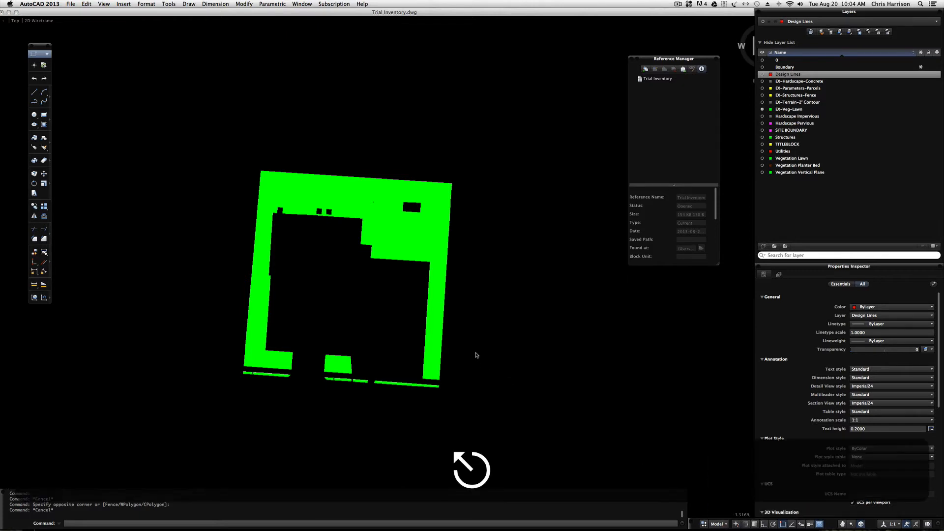
pyautogui.write('layon')
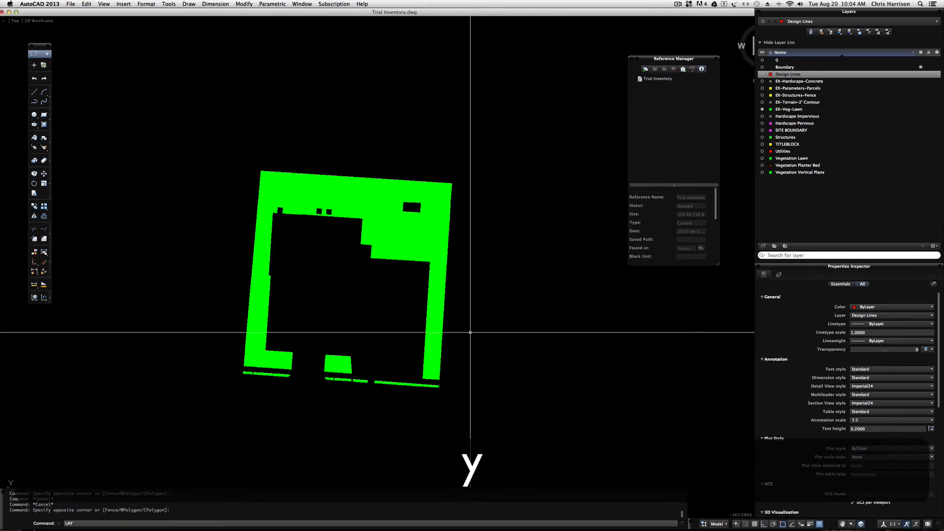
pyautogui.press('Return')
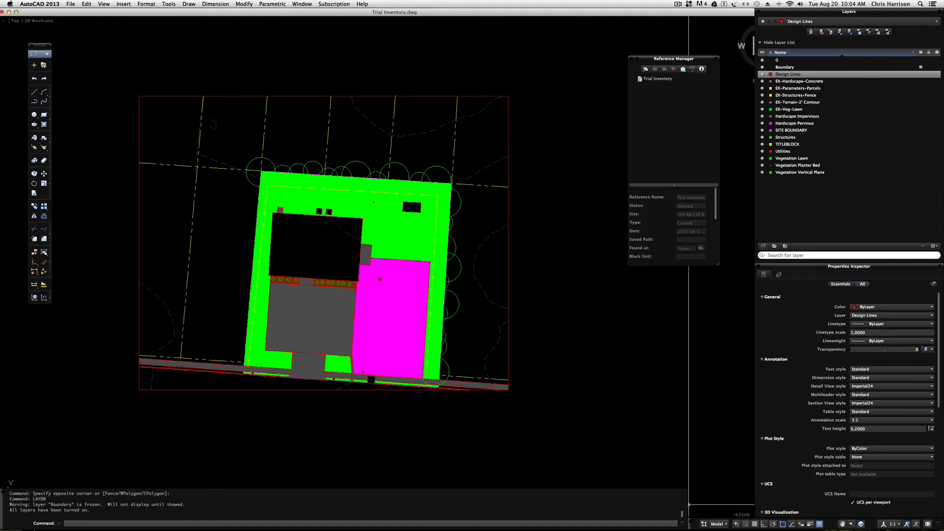
# Switch to the Layout1 sheet and activate model space inside its viewport
pyautogui.click(728, 524)
pyautogui.click(733, 481)
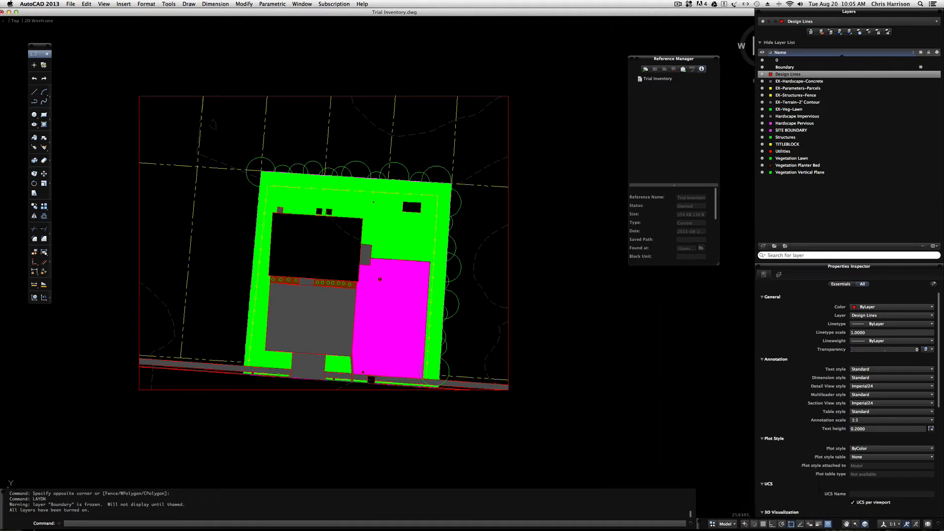
pyautogui.doubleClick(164, 278)
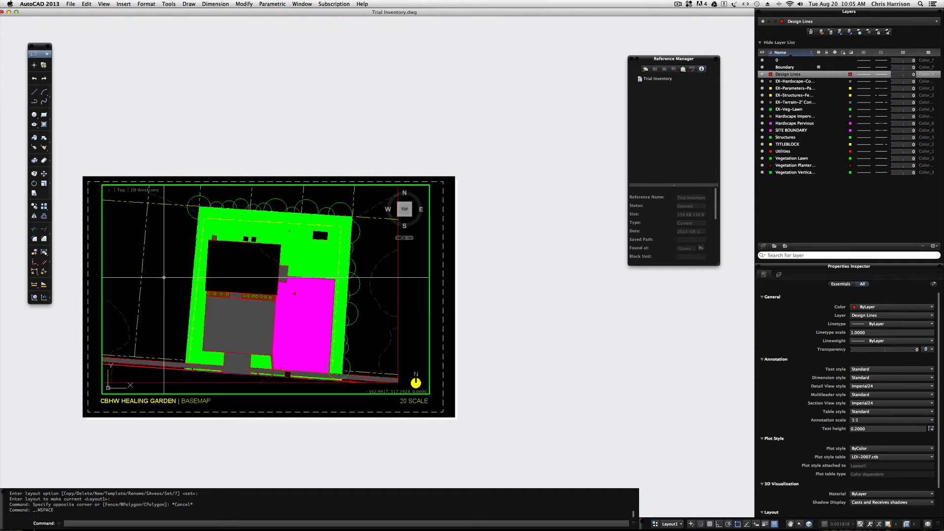
# Isolate the Vegetation Vertical Plane layer in the layout viewport by selecting a tree circle and a small planting circle
pyautogui.write('LAY')
pyautogui.write('s')
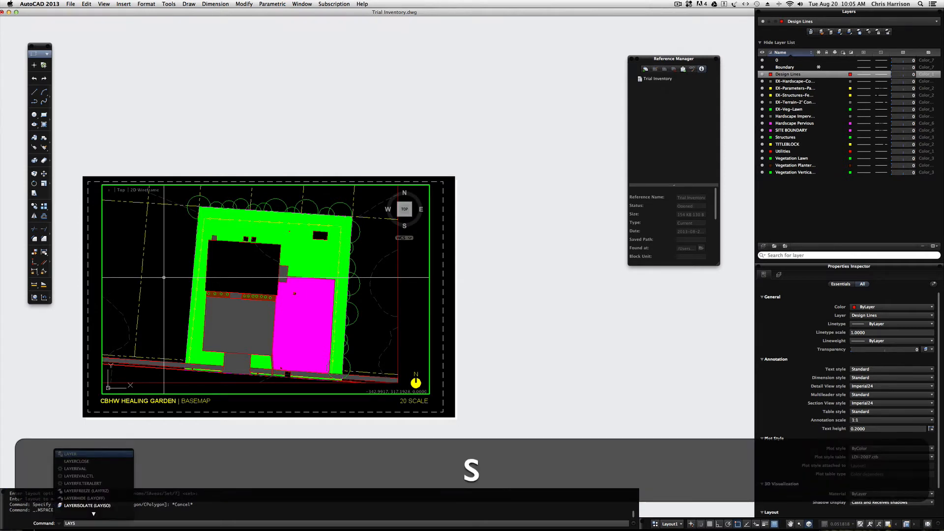
pyautogui.press('BackSpace')
pyautogui.write('is')
pyautogui.press('Return')
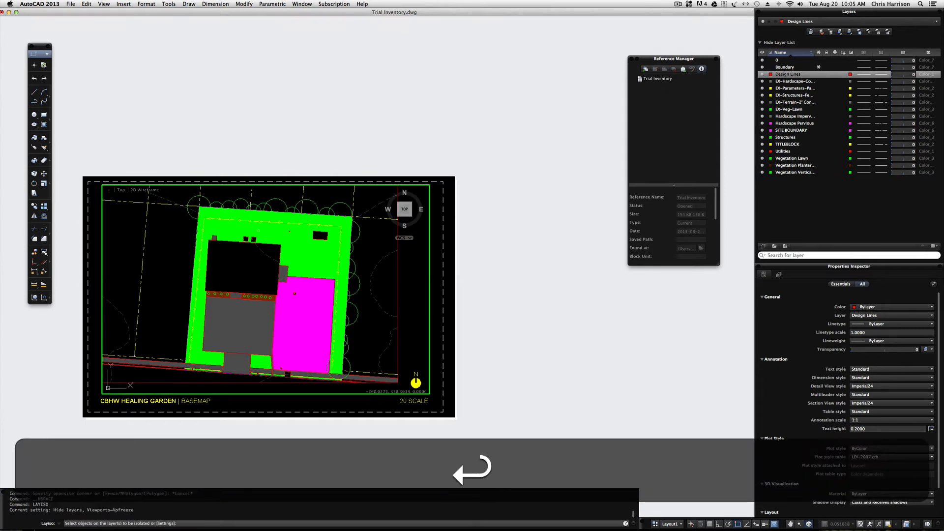
pyautogui.click(205, 199)
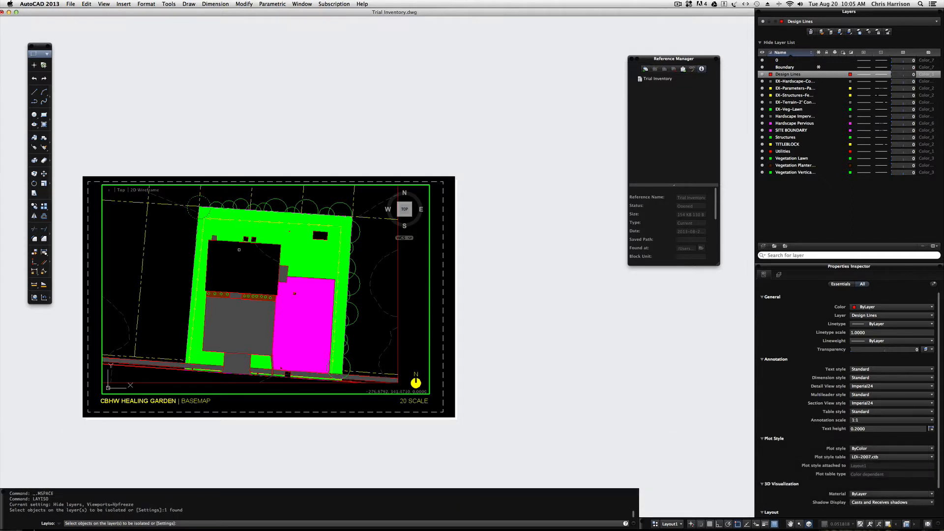
pyautogui.press('Return')
pyautogui.scroll(3, 226, 276)
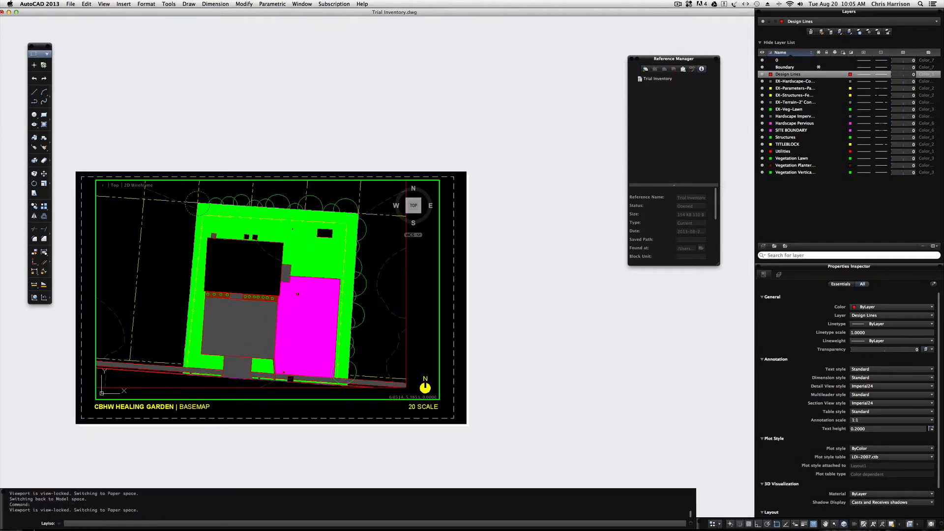
pyautogui.click(220, 295)
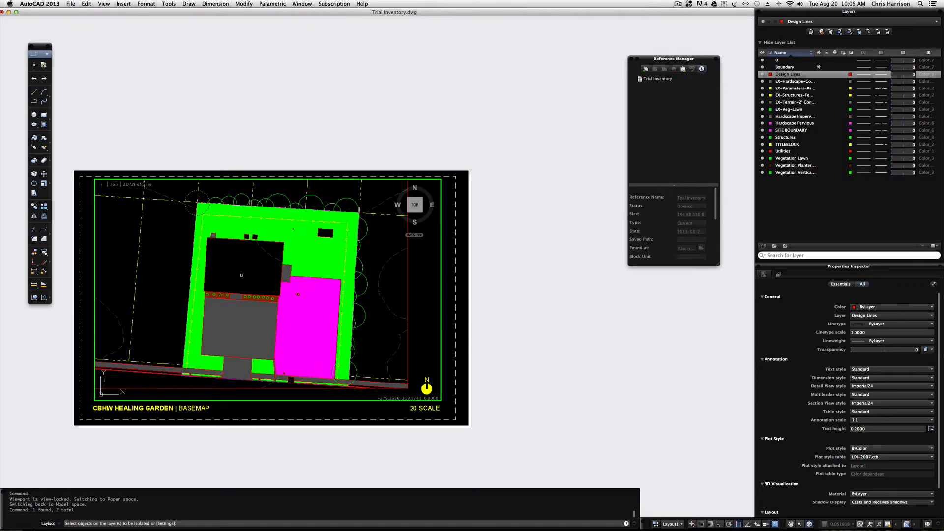
pyautogui.press('Return')
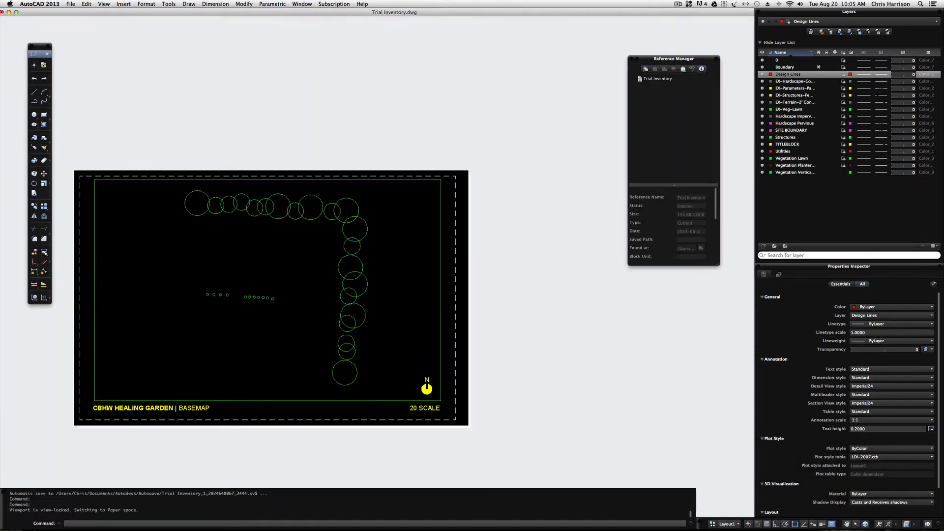
# Undo the layer isolation in the layout viewport
pyautogui.doubleClick(253, 265)
pyautogui.write('p')
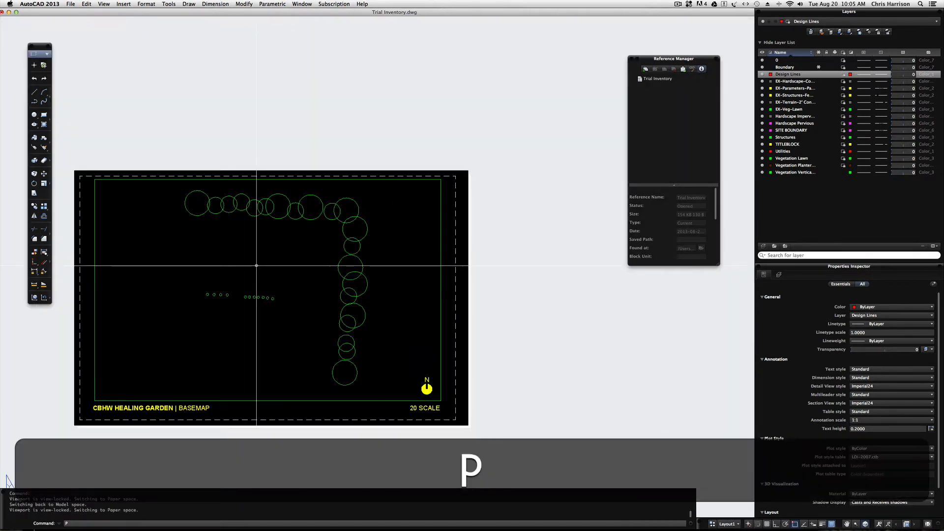
pyautogui.press('Escape')
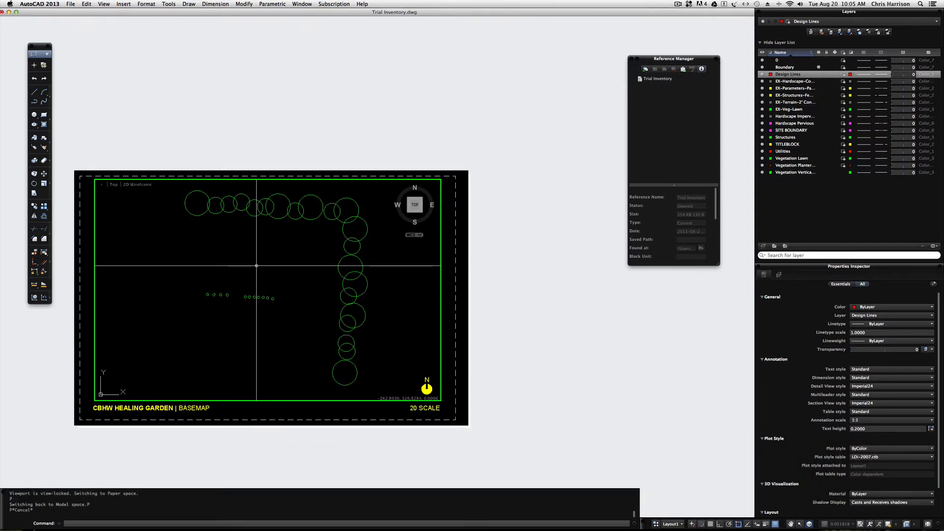
pyautogui.middleClick(257, 266)
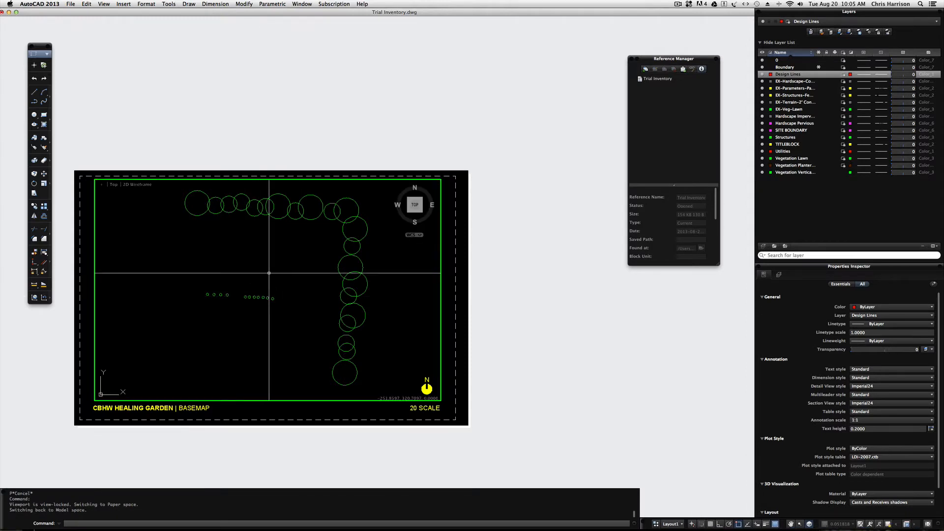
pyautogui.press('shift+super+z')
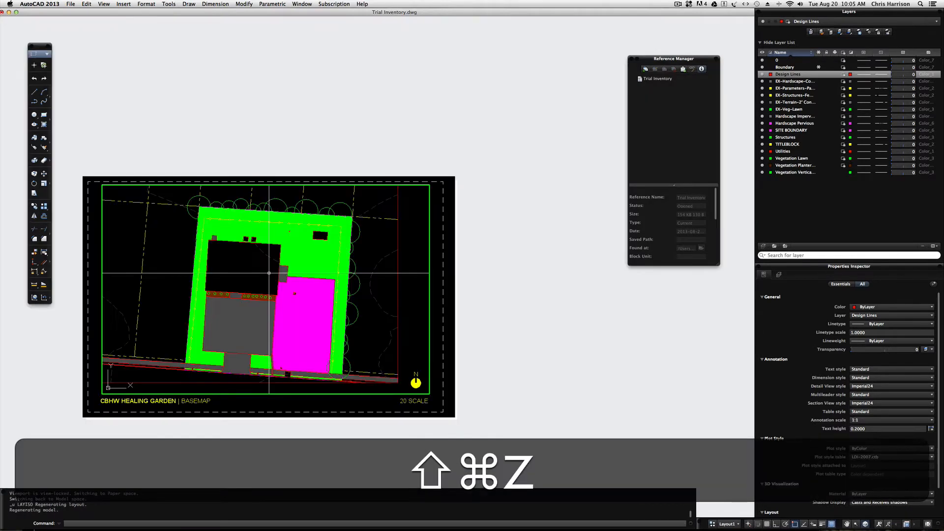
pyautogui.press('Escape')
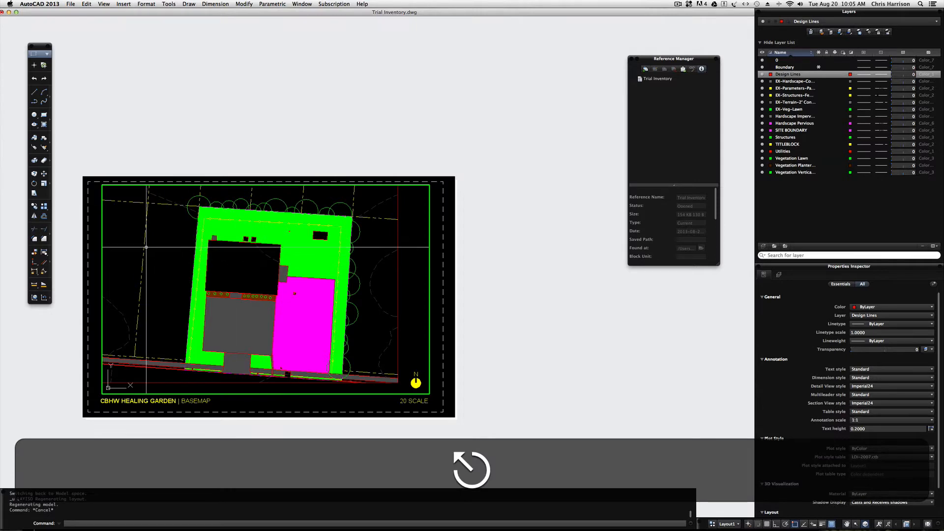
pyautogui.click(144, 241)
pyautogui.click(401, 385)
pyautogui.press('Escape')
pyautogui.press('Escape')
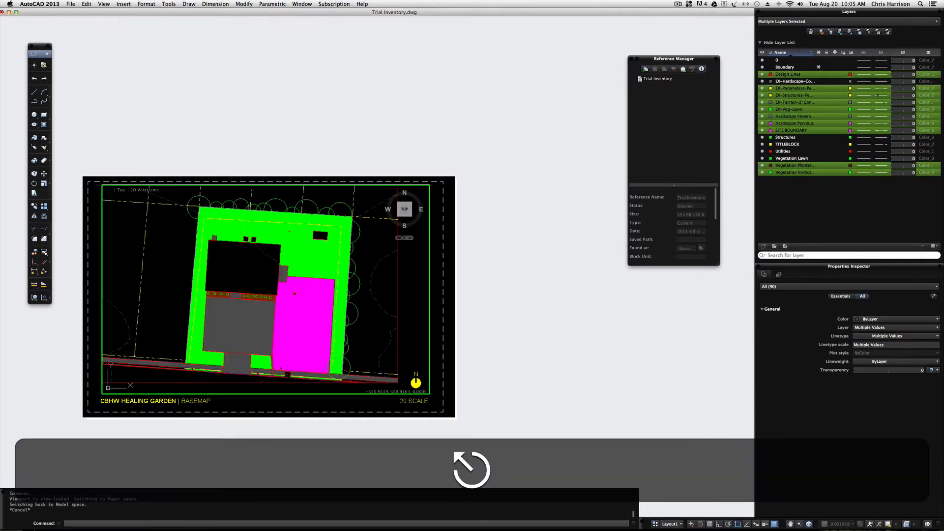
pyautogui.write('p')
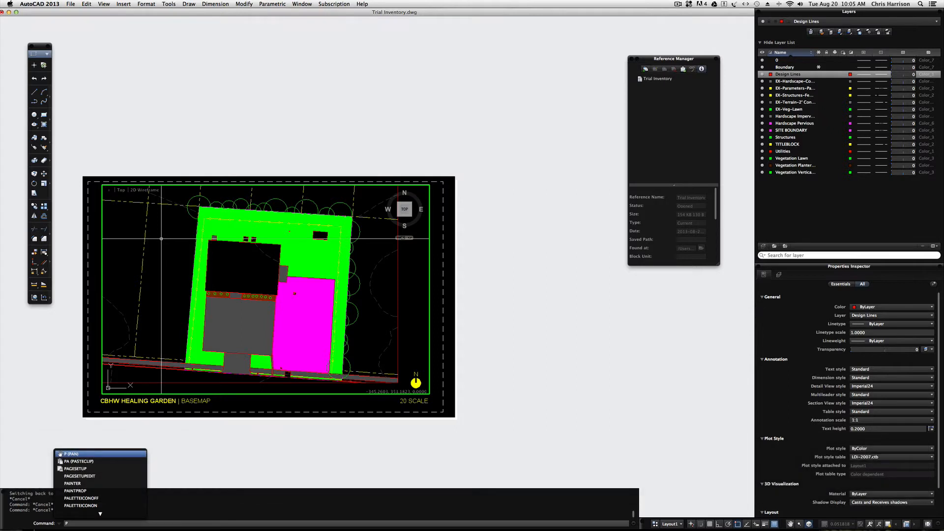
pyautogui.press('Escape')
pyautogui.click(292, 260)
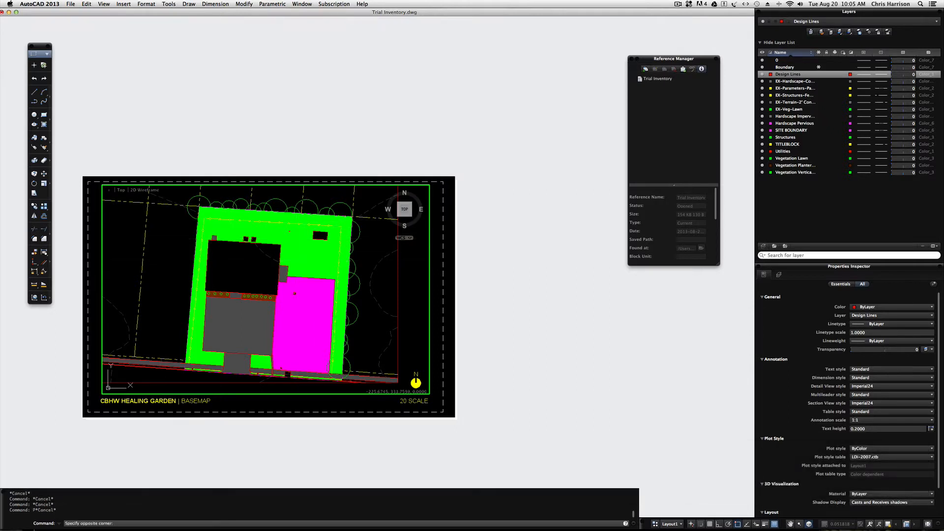
pyautogui.press('Escape')
pyautogui.write('layios')
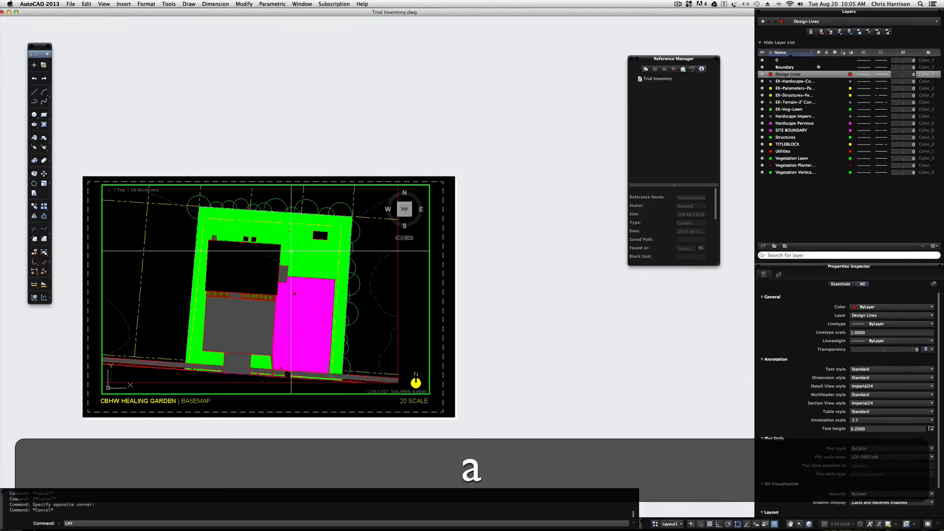
pyautogui.press('Return')
pyautogui.press('Escape')
pyautogui.press('Escape')
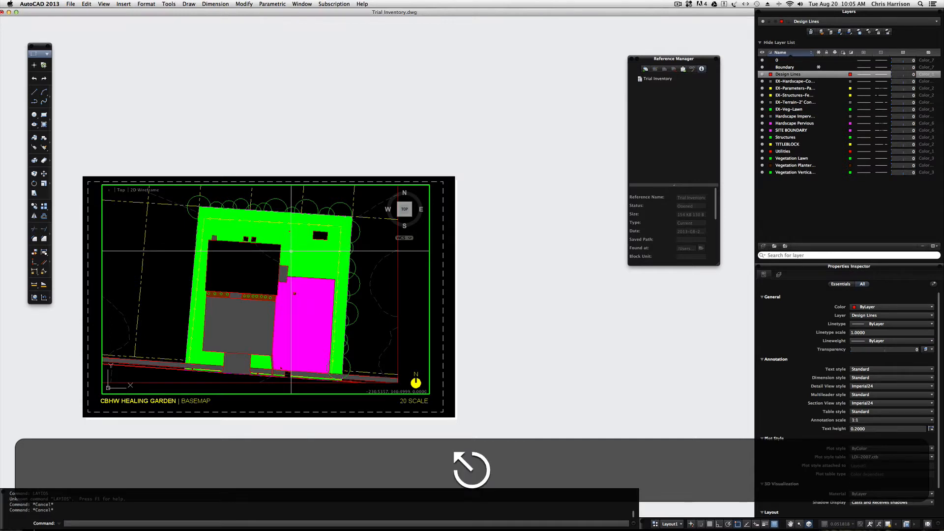
# Isolate the Hardscape Pervious layer in the layout viewport with LAYISO by selecting its magenta hatch
pyautogui.write('layiso')
pyautogui.press('Return')
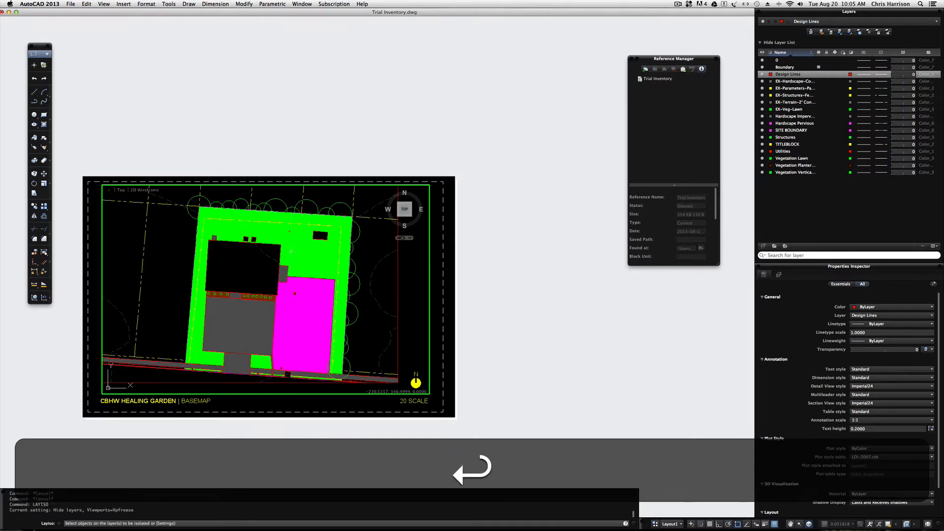
pyautogui.click(285, 311)
pyautogui.press('space')
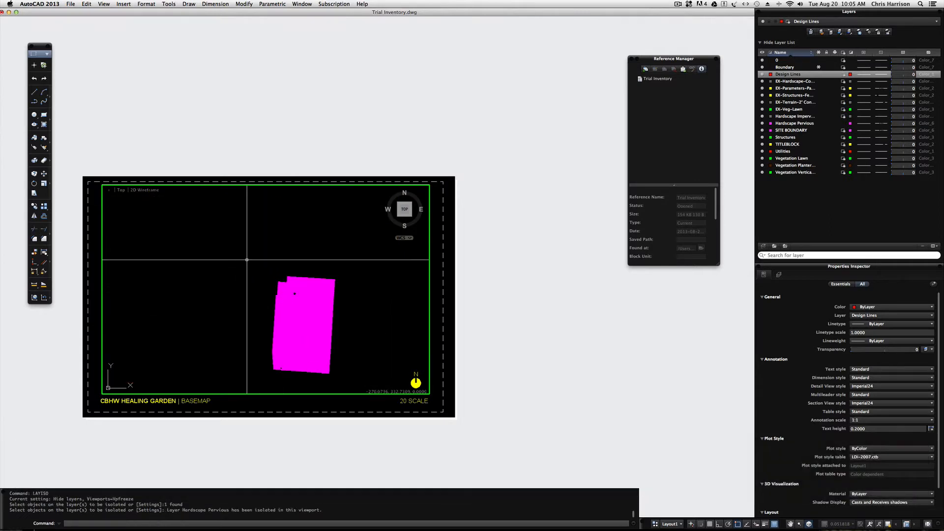
# Plot the Layout1 sheet to a PDF named DEMO in the Inventory folder
pyautogui.press('super+shift+p')
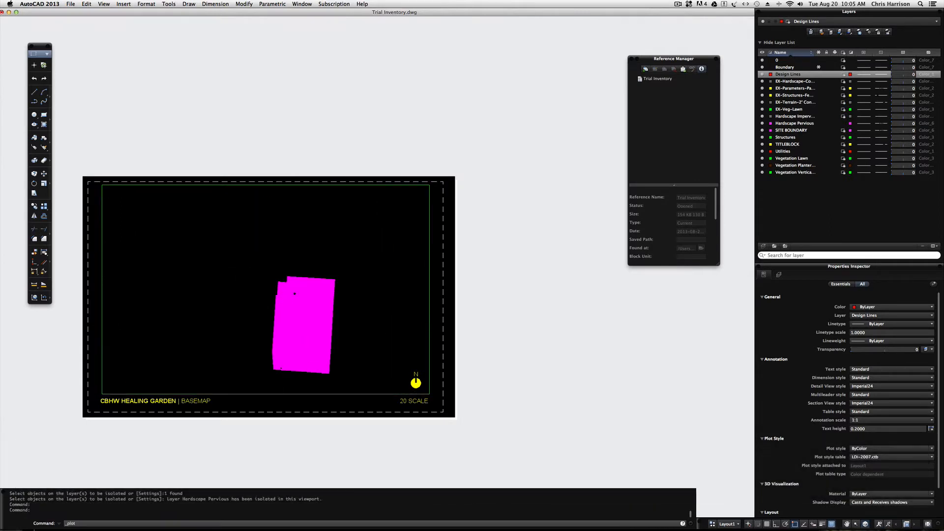
pyautogui.click(390, 275)
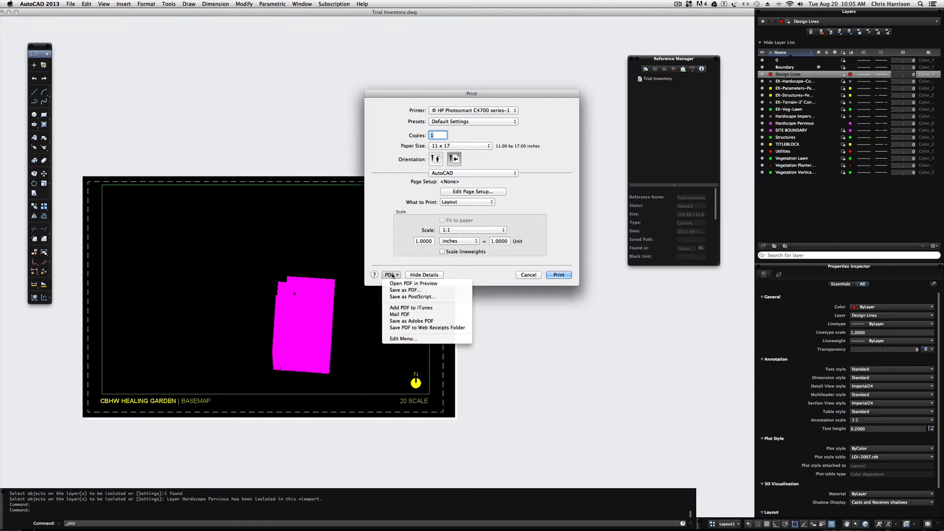
pyautogui.click(396, 290)
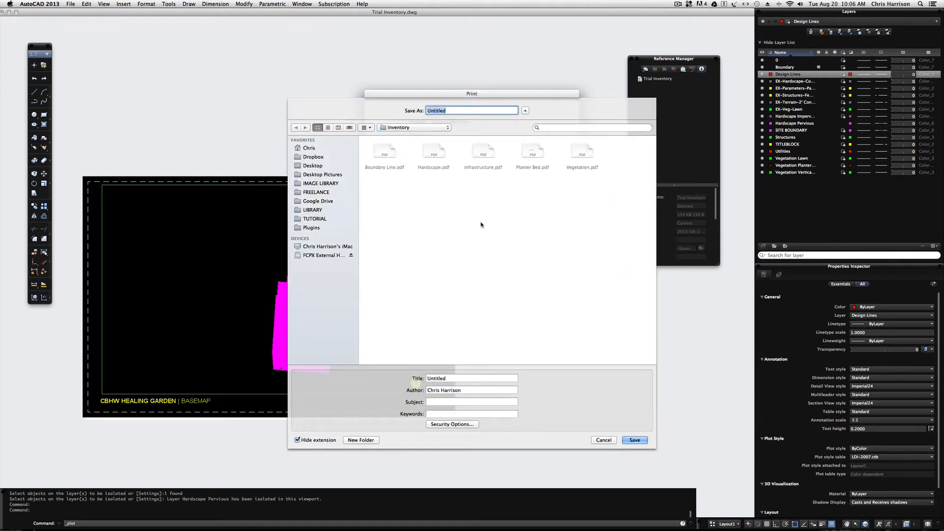
pyautogui.write('DEMO')
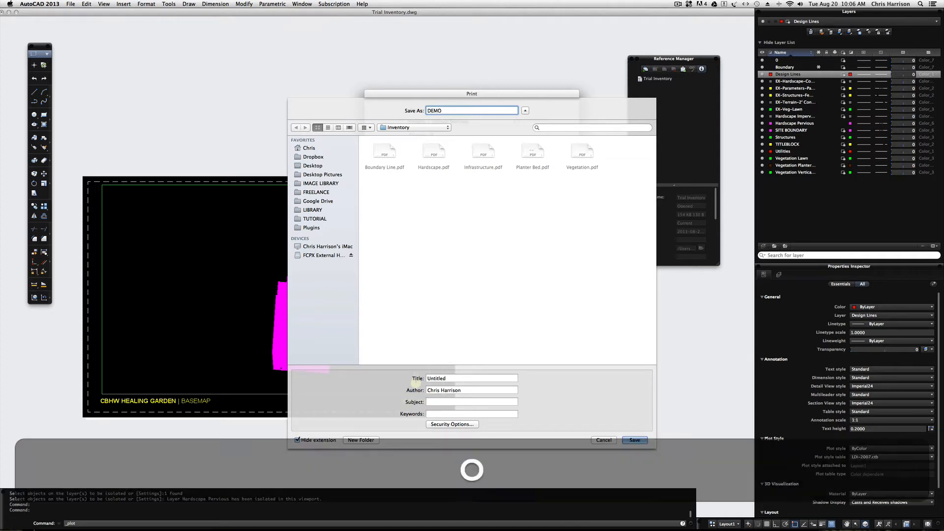
pyautogui.press('Return')
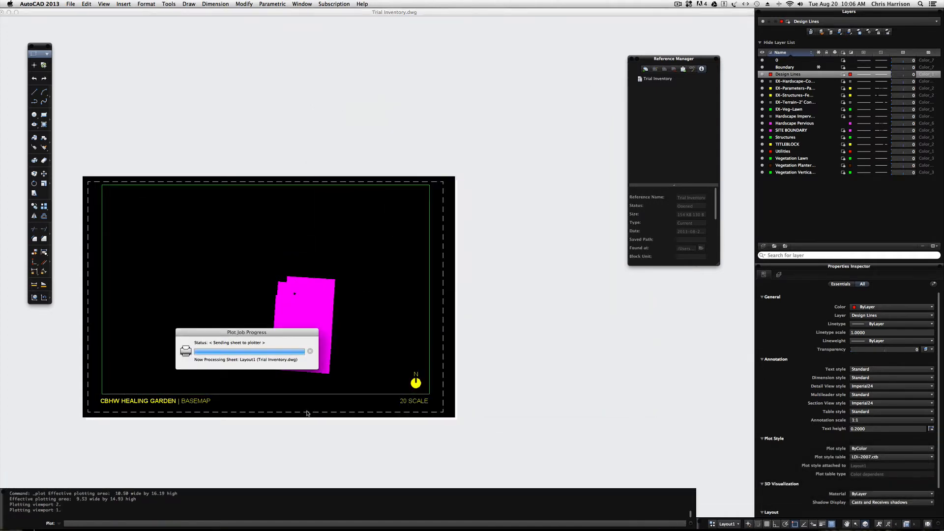
# Switch to Photoshop and open DEMO.pdf from the Inventory folder
pyautogui.click(222, 518)
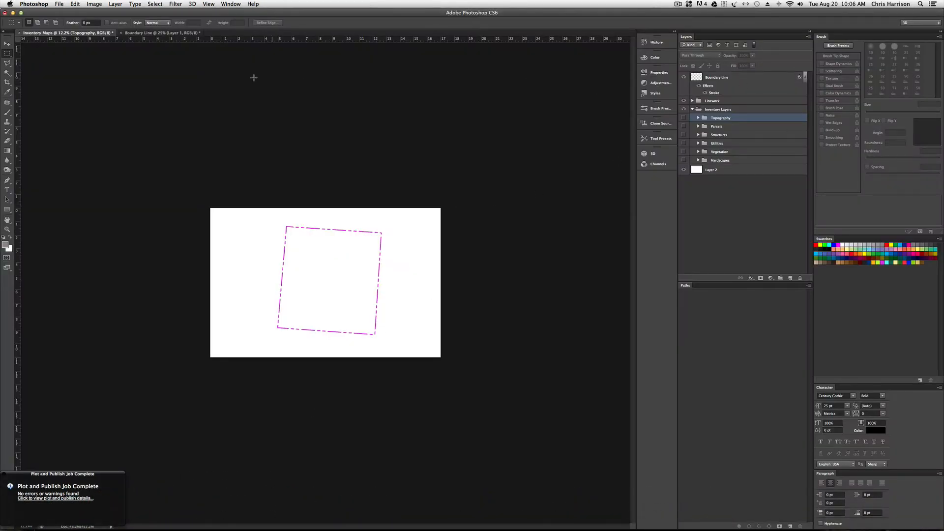
pyautogui.click(58, 5)
pyautogui.click(68, 23)
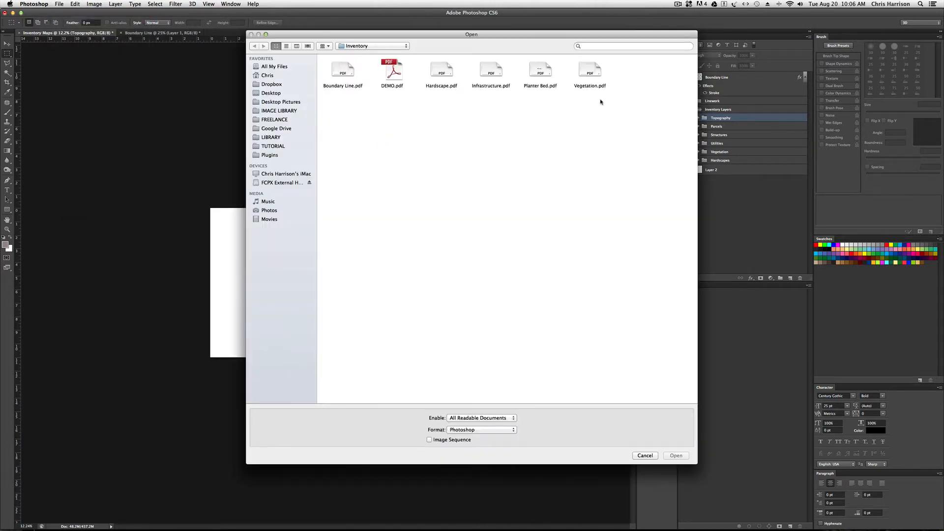
pyautogui.click(396, 74)
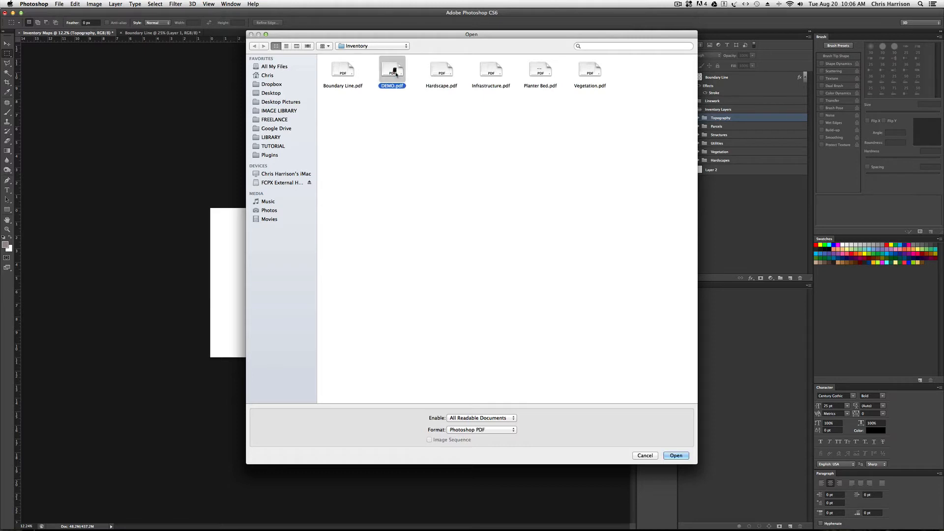
pyautogui.click(673, 455)
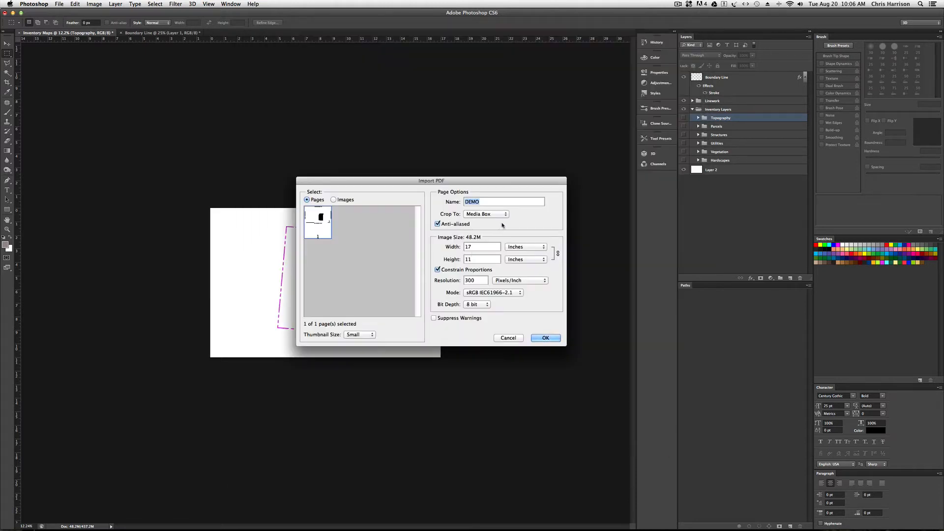
# Import the PDF page with its crop set to Media Box after trying the Bounding Box crop
pyautogui.click(502, 216)
pyautogui.click(502, 216)
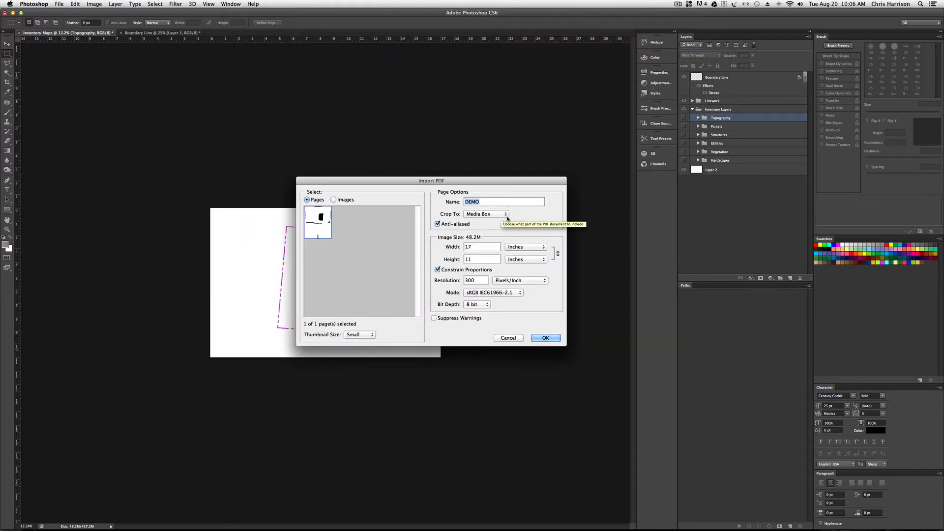
pyautogui.click(505, 216)
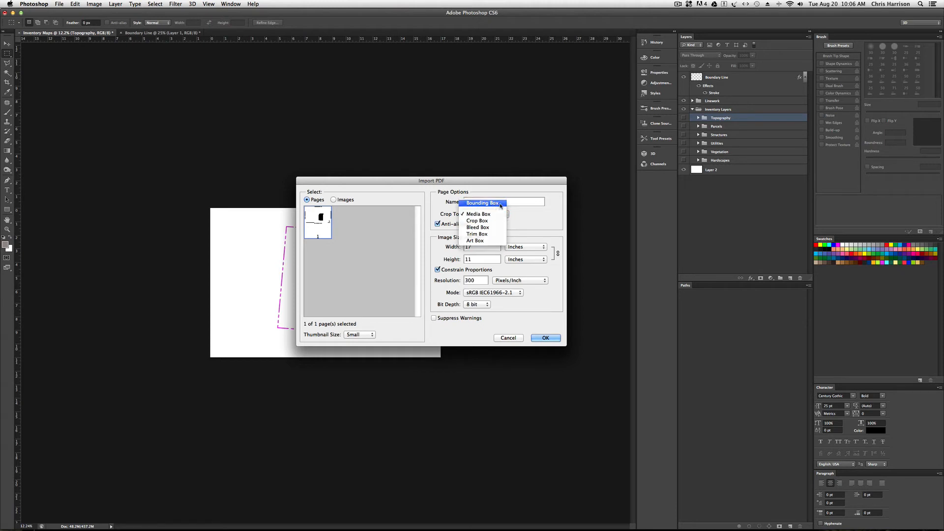
pyautogui.click(483, 202)
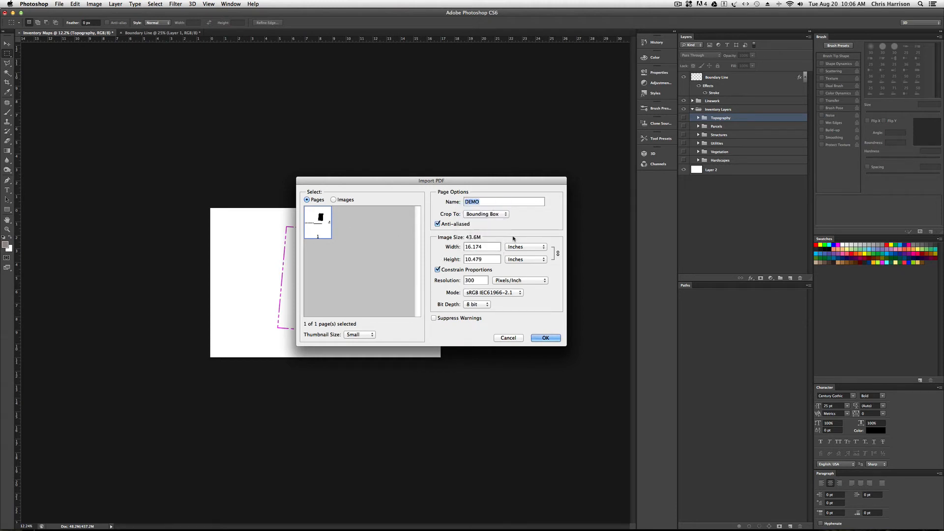
pyautogui.click(492, 215)
pyautogui.click(492, 225)
pyautogui.click(544, 338)
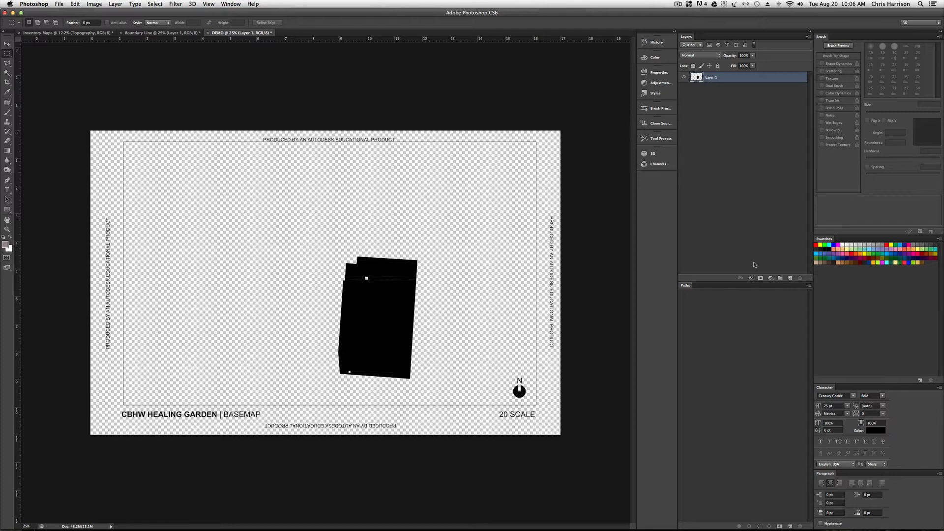
# Place the imported layer in a group named LINEWORK
pyautogui.press('super+shift+g')
pyautogui.doubleClick(709, 76)
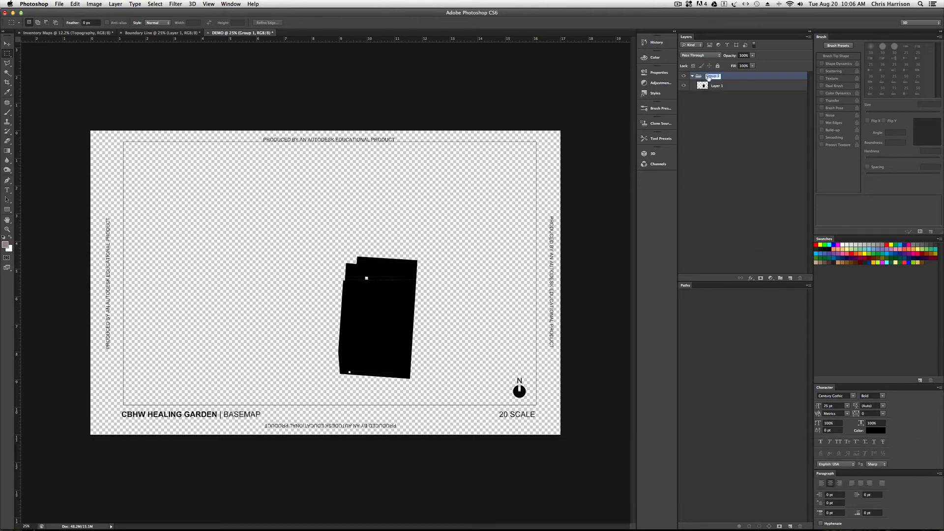
pyautogui.write('LIN')
pyautogui.press('BackSpace')
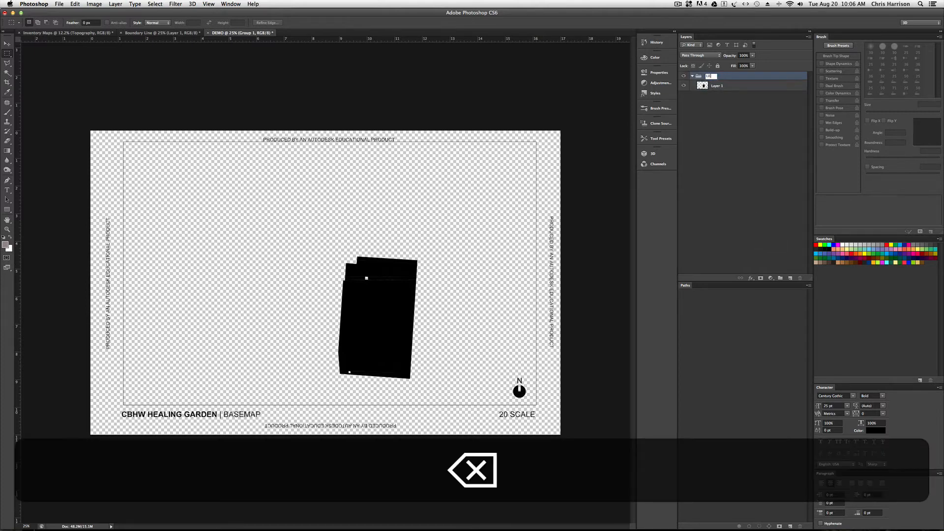
pyautogui.write('NEWORK')
pyautogui.press('Return')
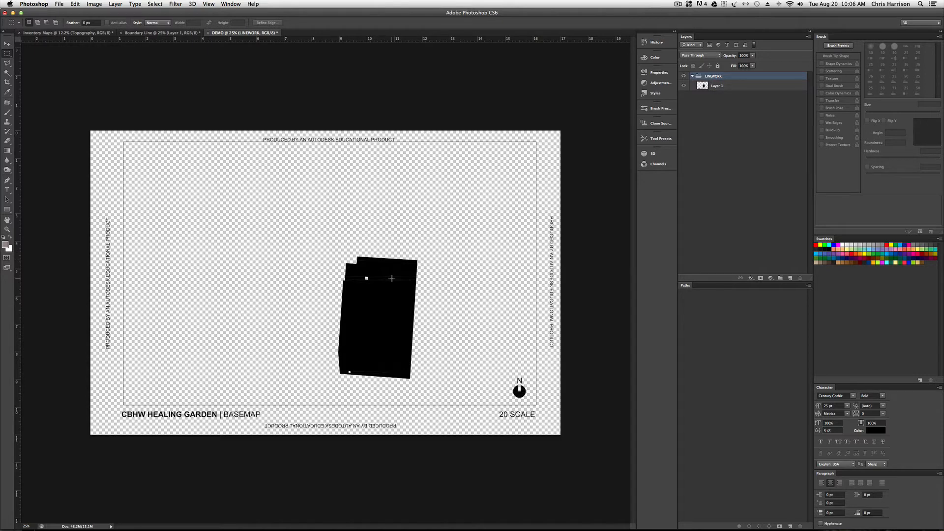
# Erase the border, title text and north arrow from Layer 1 by inverting a rectangular marquee around the black hatch, then deselect
pyautogui.press('m')
pyautogui.moveTo(308, 232); pyautogui.dragTo(452, 393)
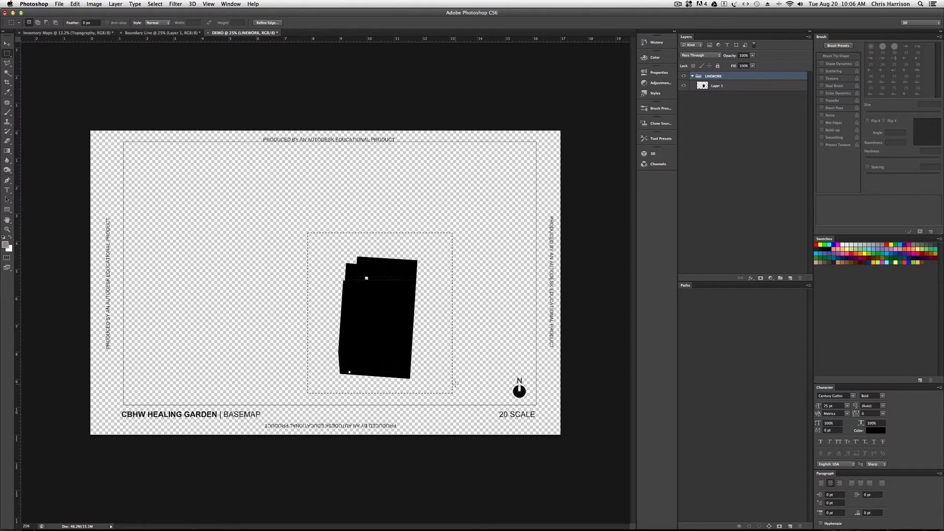
pyautogui.press('shift+super+i')
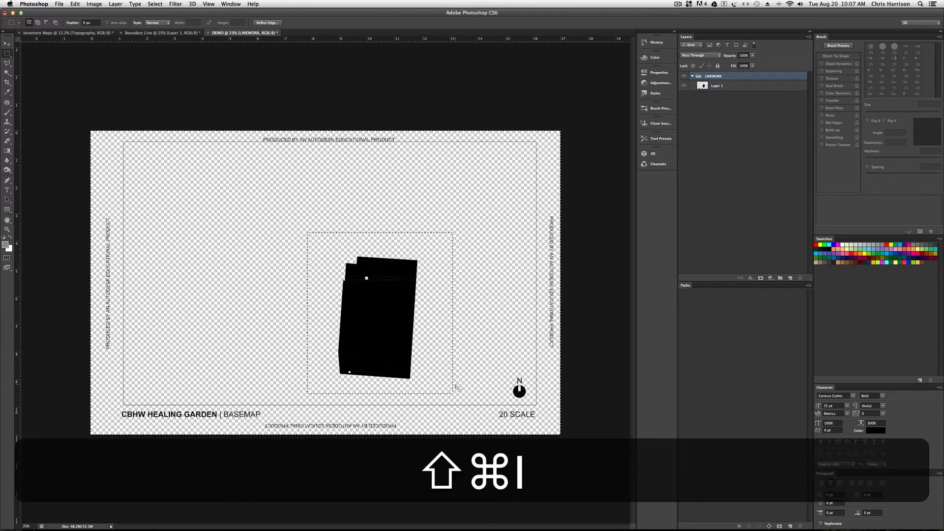
pyautogui.press('BackSpace')
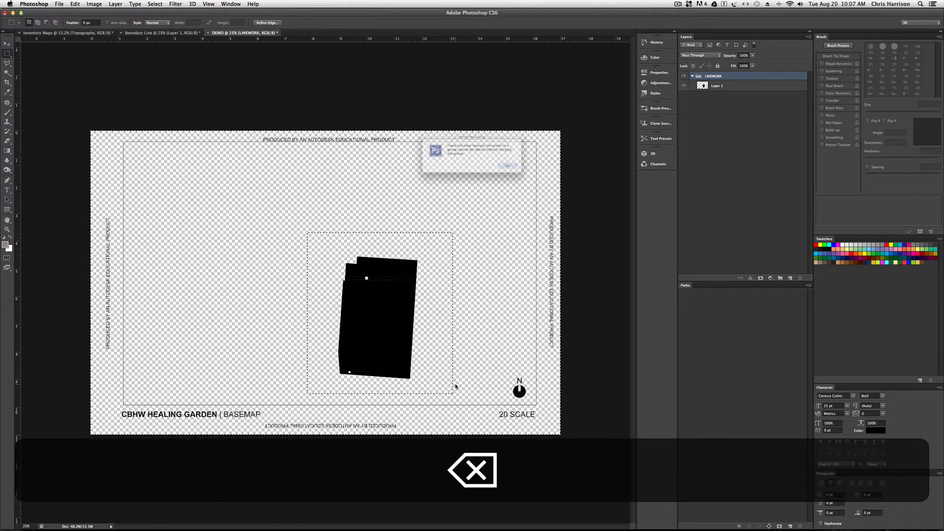
pyautogui.press('Return')
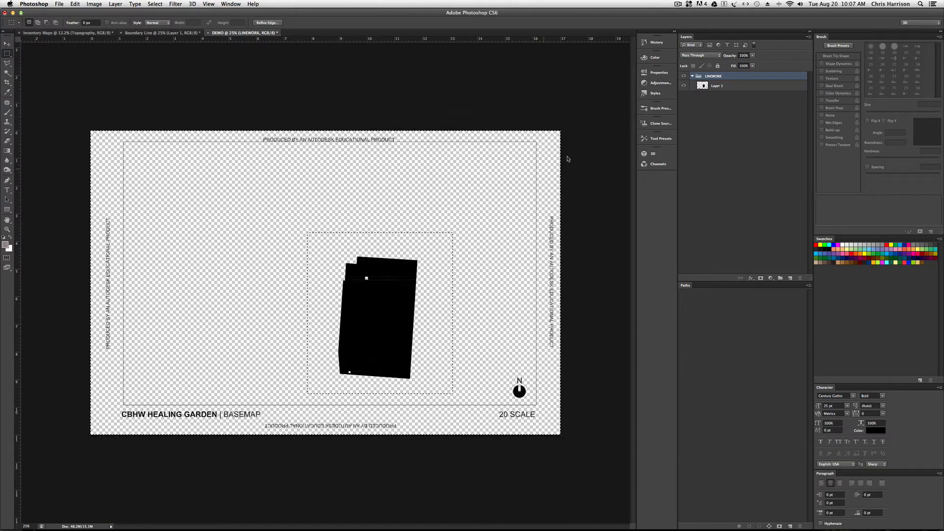
pyautogui.click(715, 86)
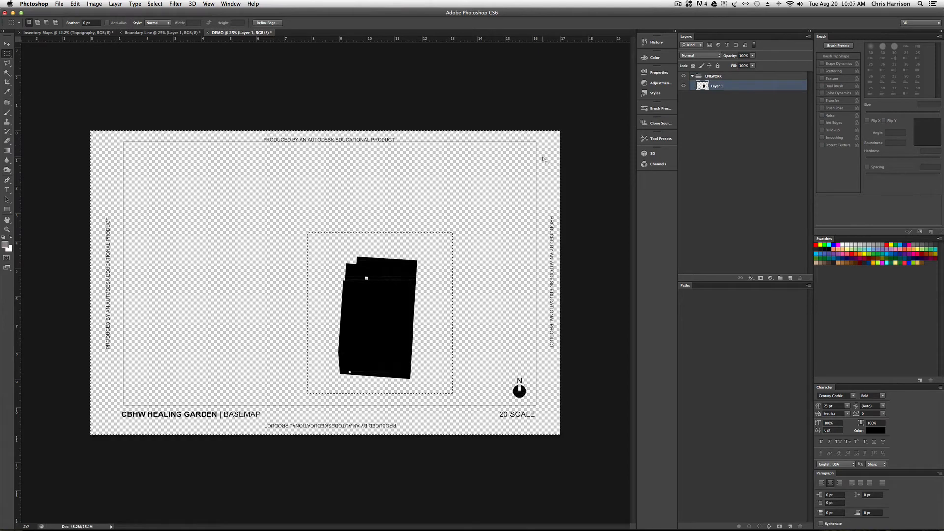
pyautogui.press('BackSpace')
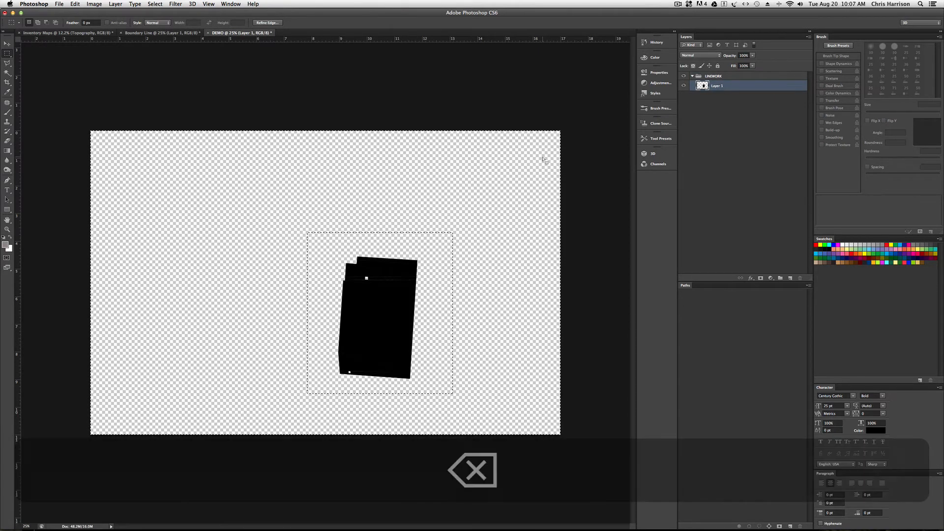
pyautogui.press('shift+super+d')
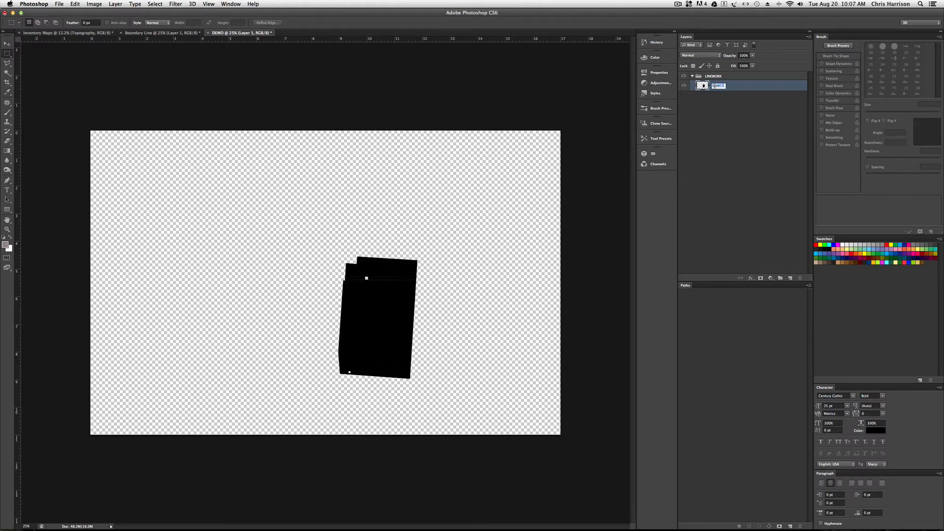
# Rename the hatch layer inside the LINEWORK group as Pervious Hardscape
pyautogui.write('PV')
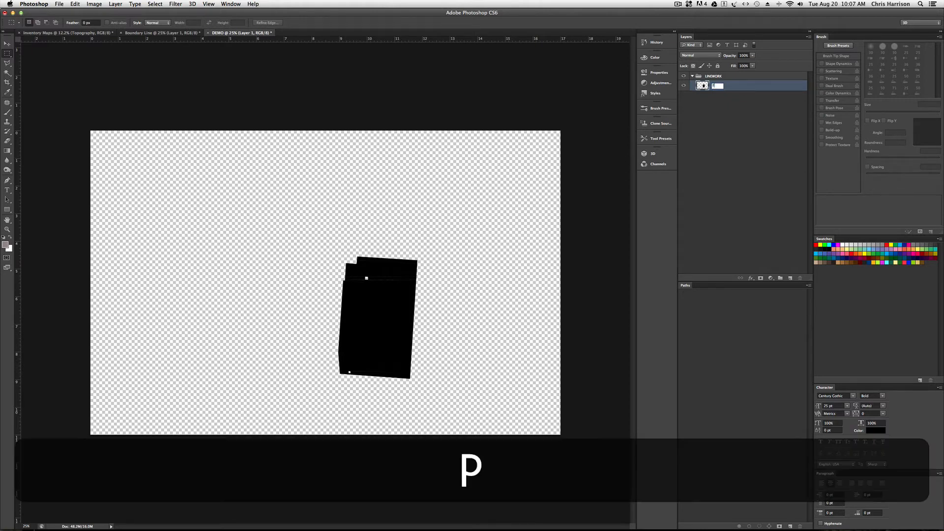
pyautogui.press('BackSpace')
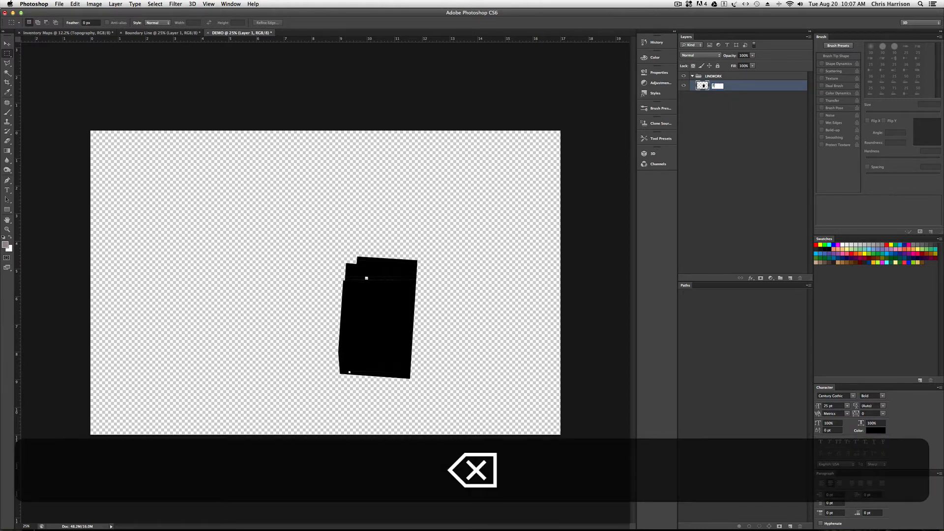
pyautogui.write('ervious Har')
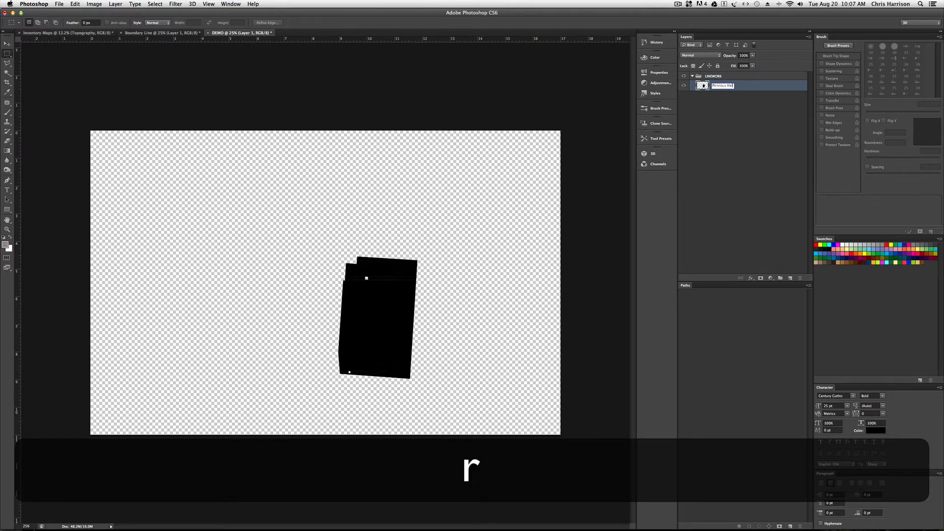
pyautogui.write('dscape')
pyautogui.press('Return')
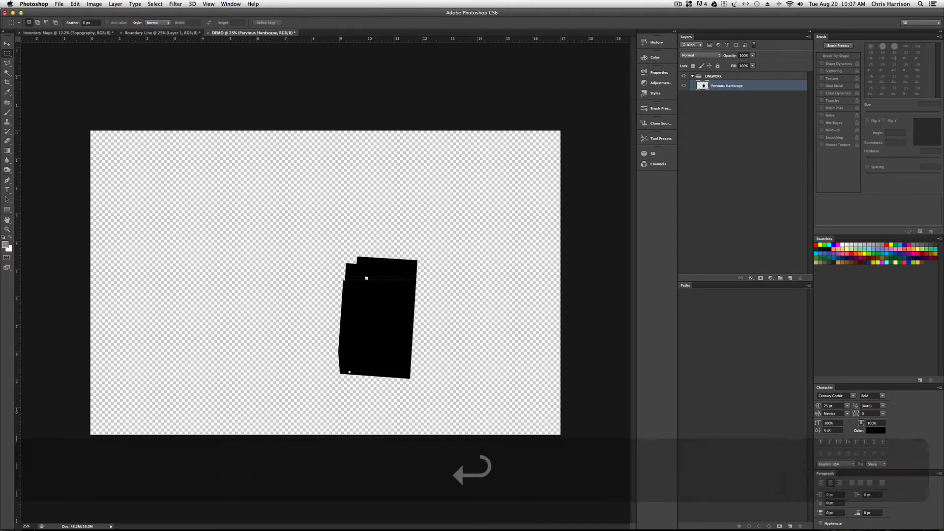
# Load the Pervious Hardscape layer's shape as a selection, fill it with the foreground color at 100% opacity, and deselect
pyautogui.keyDown('super'); pyautogui.click(702, 86); pyautogui.keyUp('super')
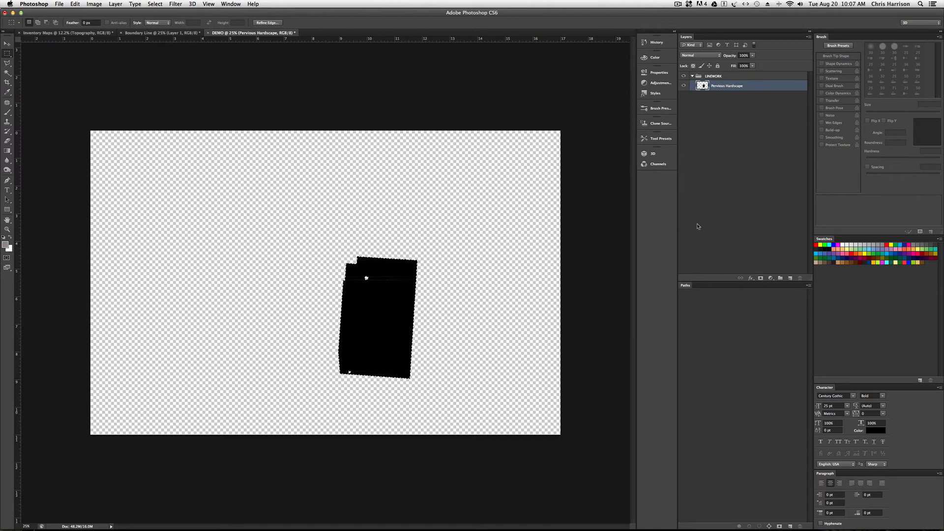
pyautogui.hotkey('shift', 'F5')
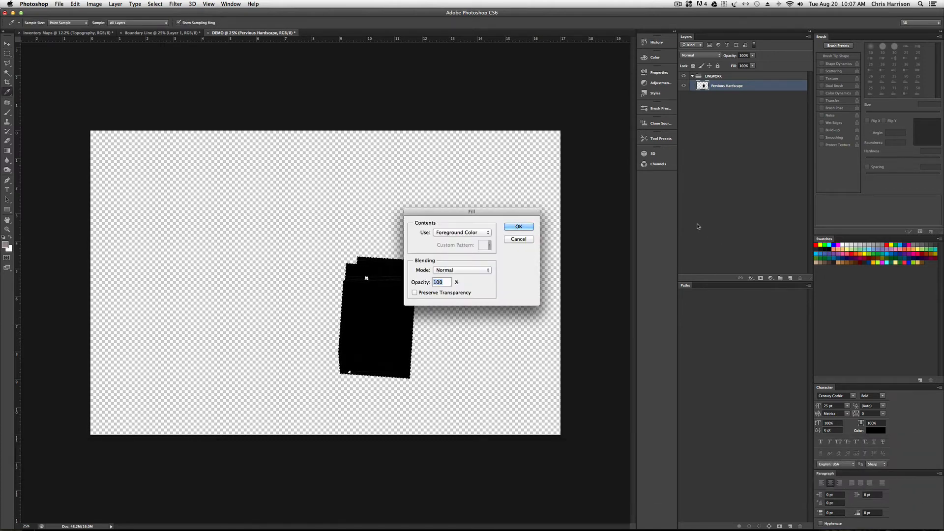
pyautogui.press('Return')
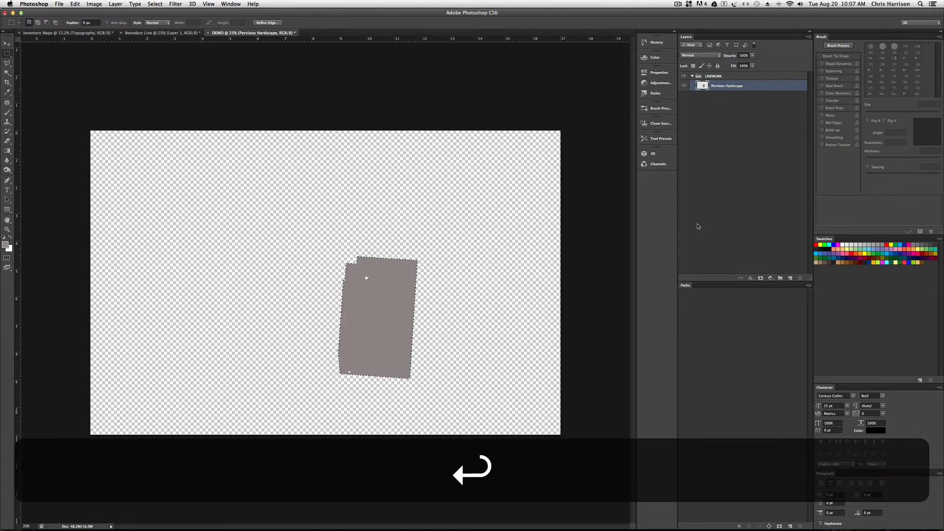
pyautogui.press('super+d')
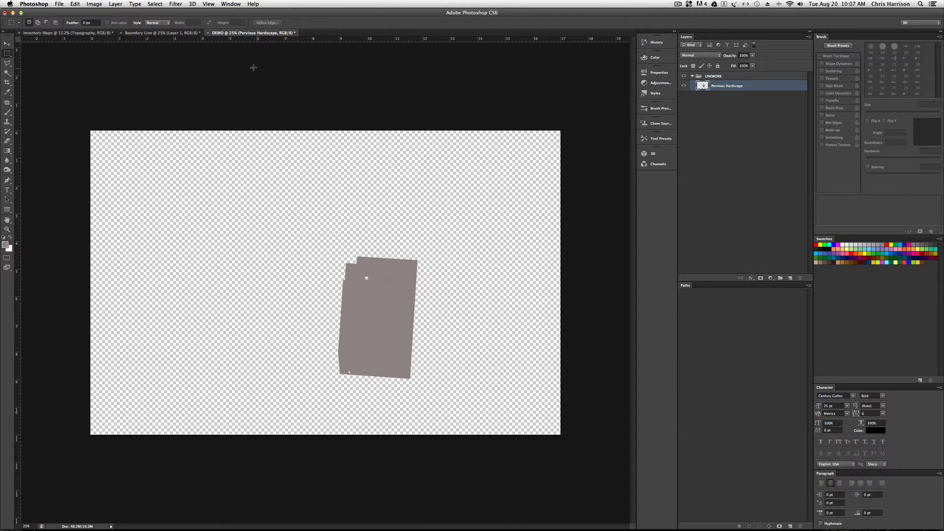
pyautogui.click(115, 4)
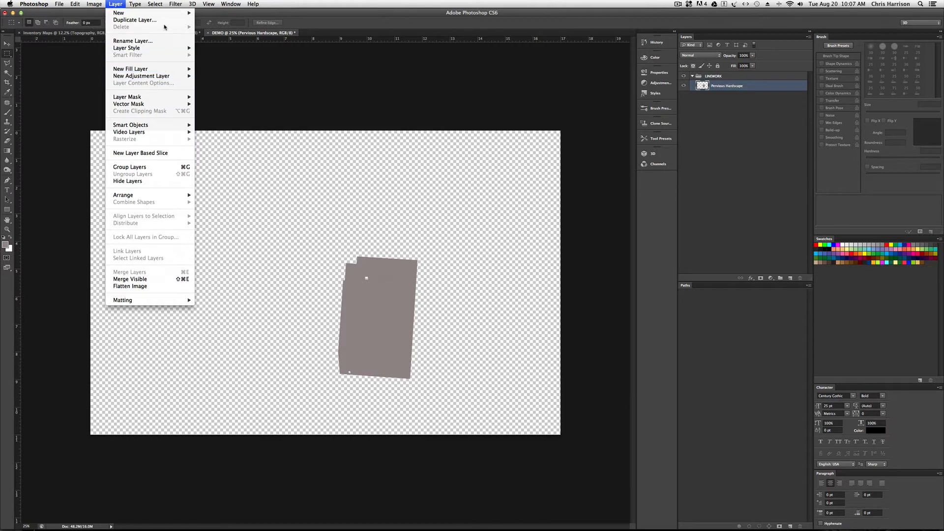
pyautogui.moveTo(94, 5)
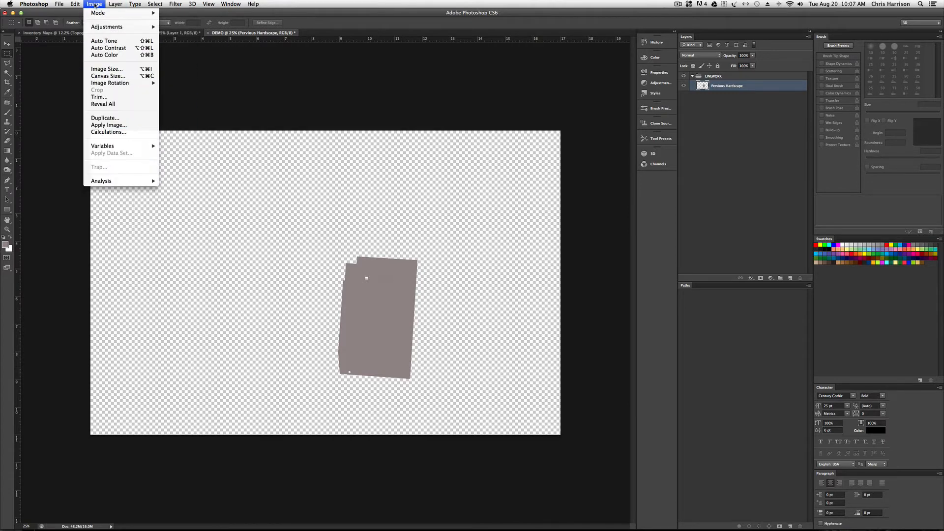
pyautogui.moveTo(126, 4)
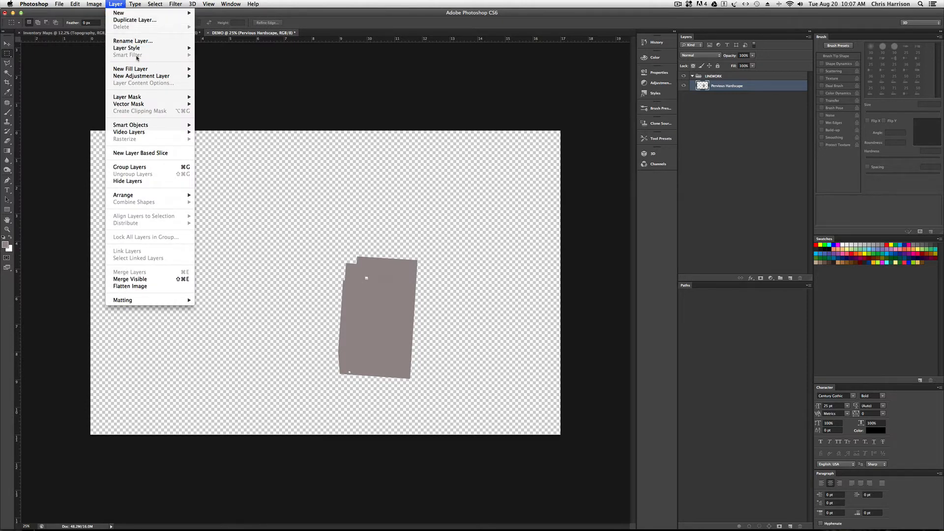
pyautogui.moveTo(140, 68)
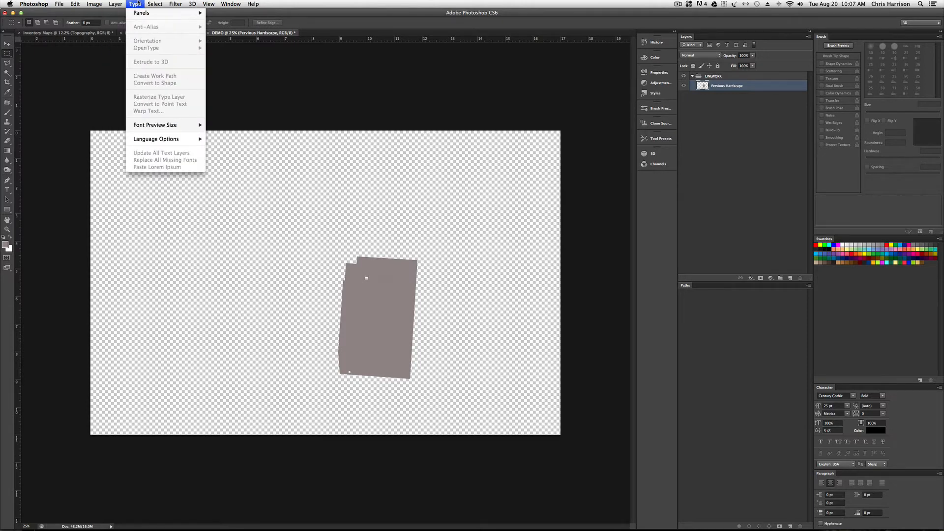
pyautogui.moveTo(176, 4)
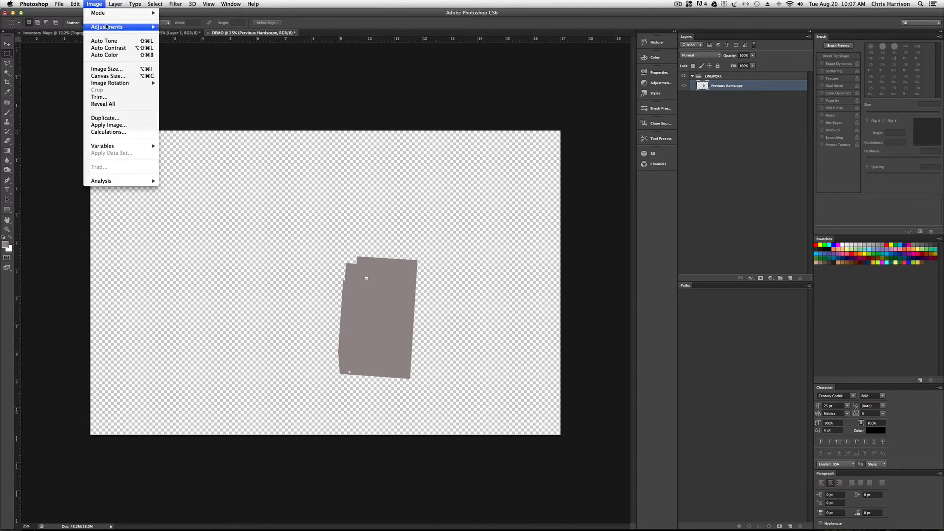
pyautogui.moveTo(107, 26)
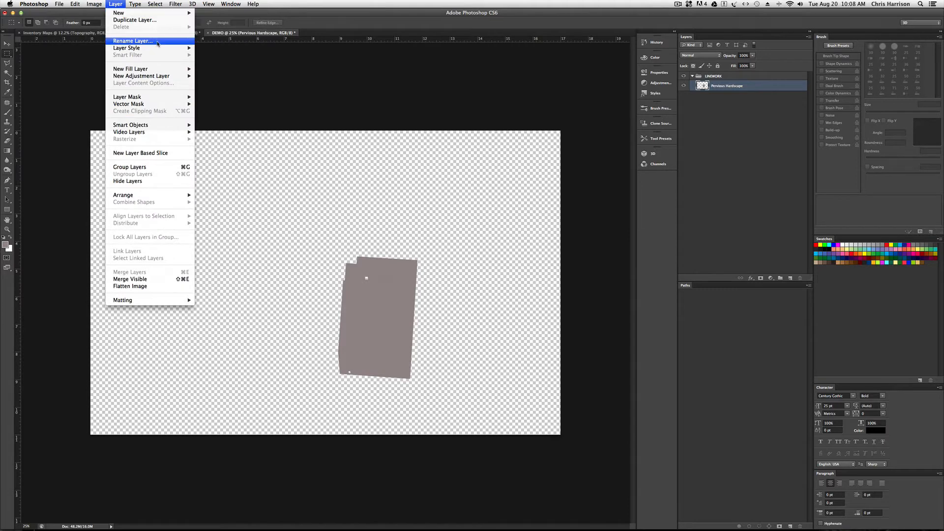
pyautogui.click(391, 112)
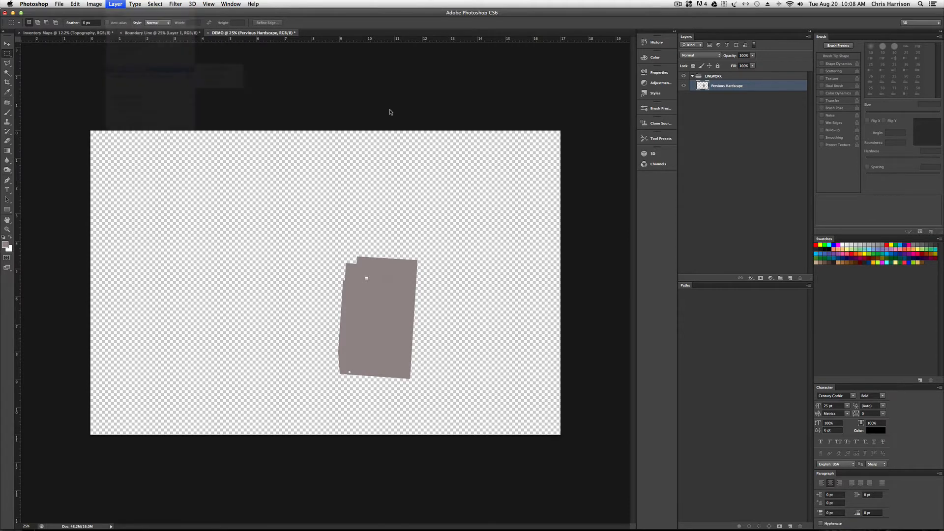
pyautogui.click(115, 4)
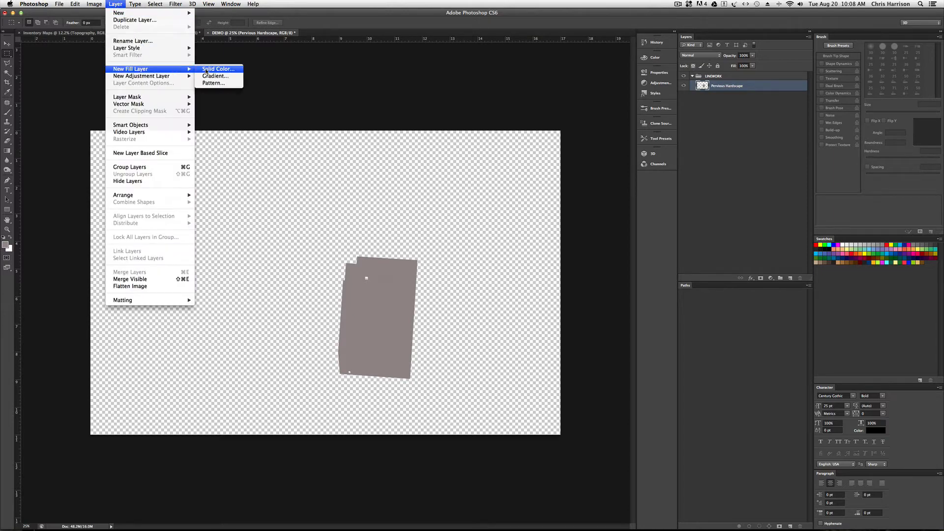
pyautogui.click(206, 70)
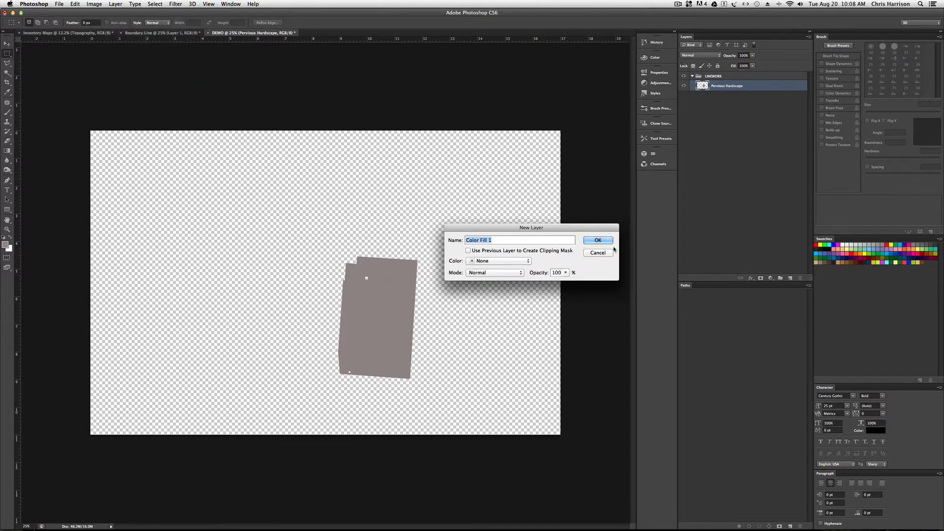
pyautogui.click(468, 250)
pyautogui.click(596, 239)
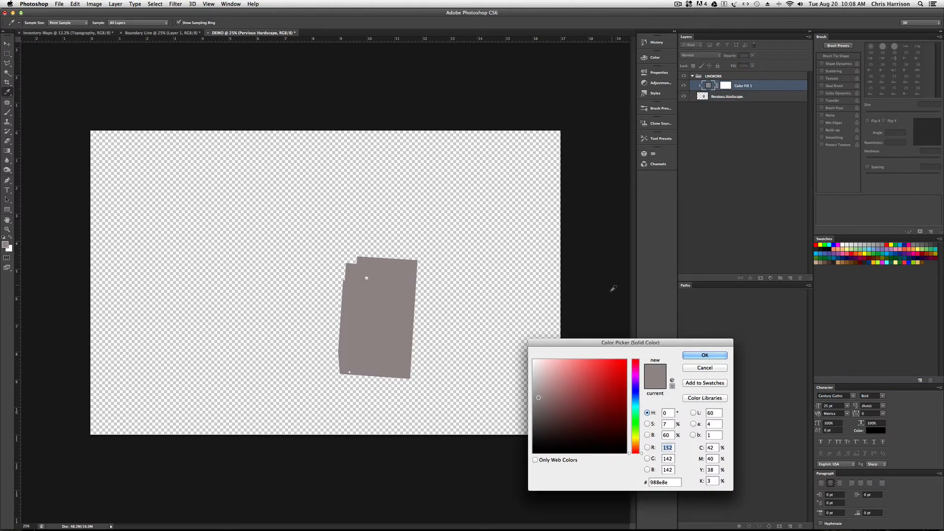
pyautogui.click(611, 363)
pyautogui.click(579, 370)
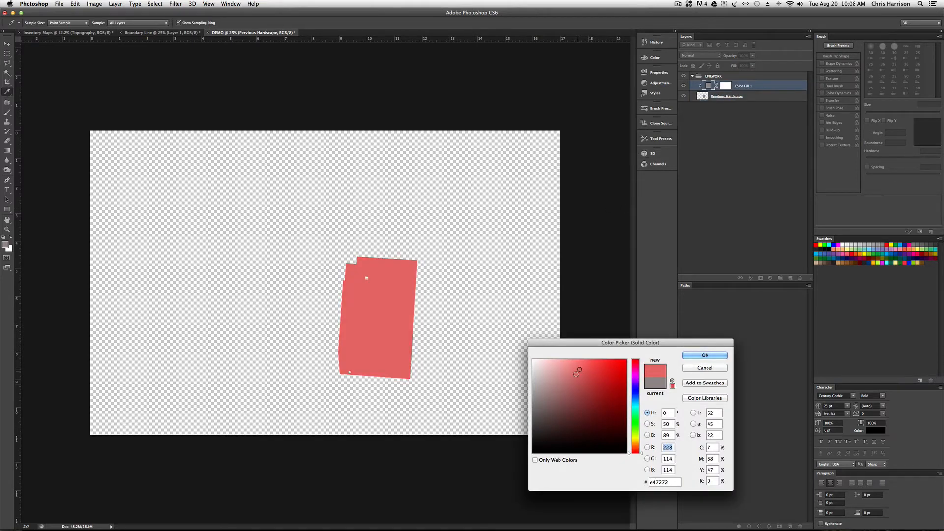
pyautogui.click(592, 413)
pyautogui.click(554, 395)
pyautogui.click(570, 379)
pyautogui.click(705, 368)
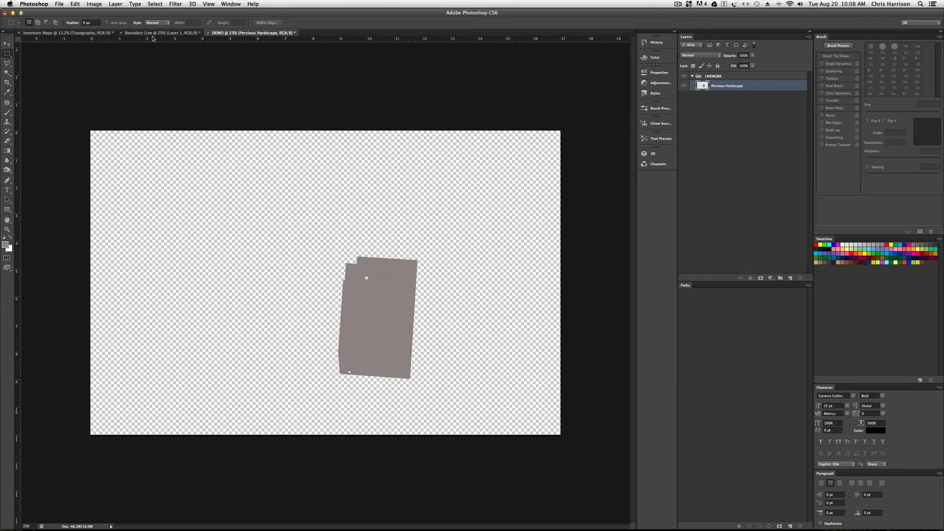
# Clear the existing selection in the Boundary Line document
pyautogui.click(112, 34)
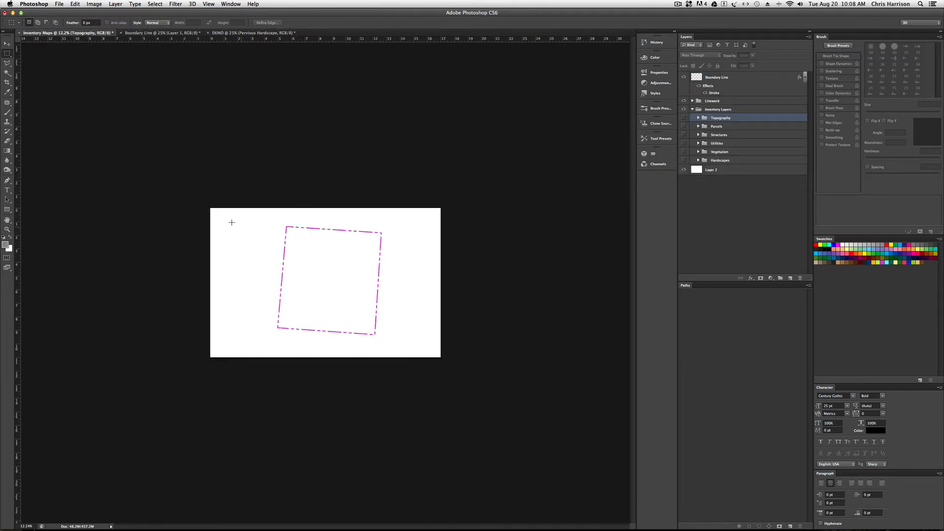
pyautogui.click(160, 33)
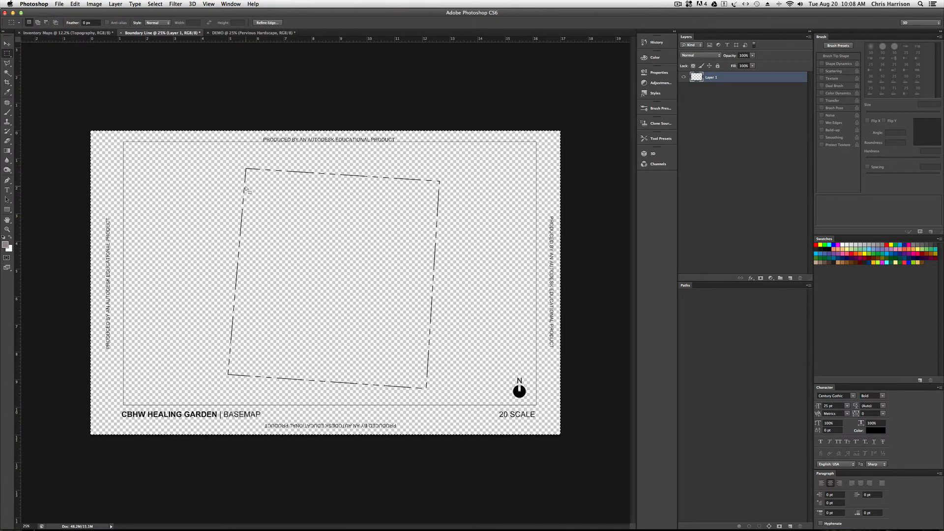
pyautogui.press('super+d')
# Examine the Topography, Parcels, Structures, Utilities and Vegetation groups in the Inventory Maps document by showing and hiding each one
pyautogui.click(58, 33)
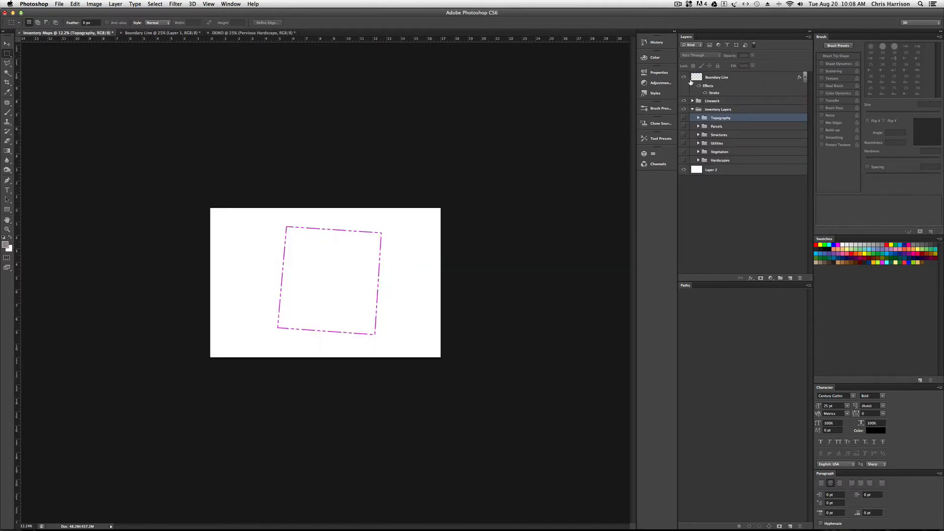
pyautogui.click(683, 119)
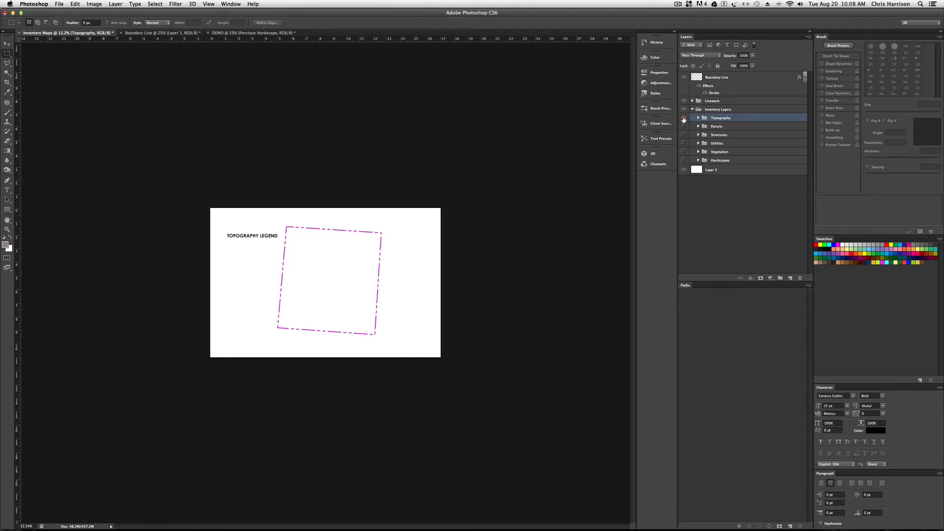
pyautogui.click(684, 120)
pyautogui.click(684, 126)
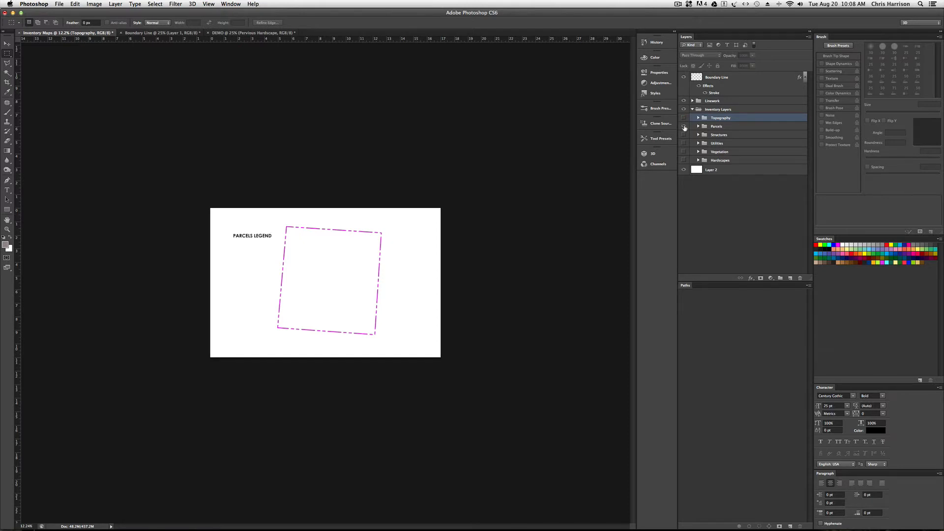
pyautogui.click(684, 127)
pyautogui.click(683, 135)
pyautogui.click(683, 136)
pyautogui.click(683, 144)
pyautogui.click(683, 144)
pyautogui.click(683, 153)
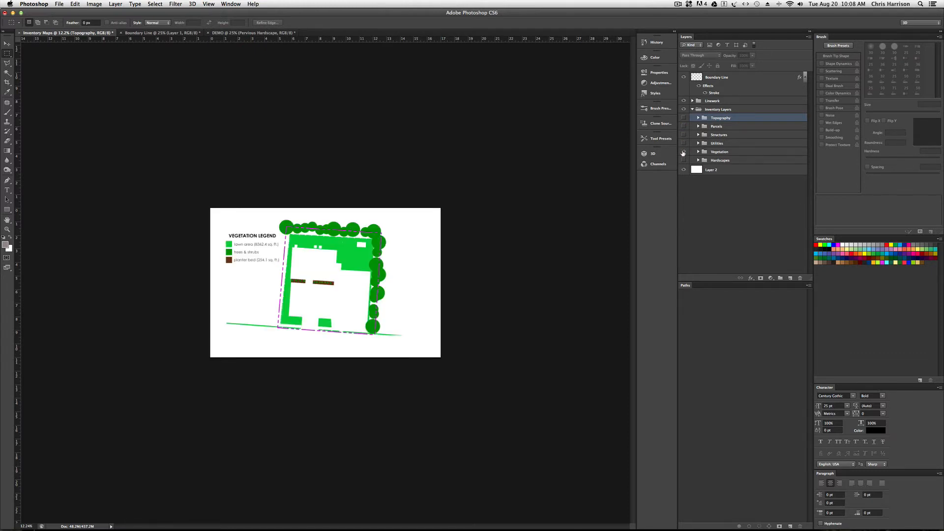
pyautogui.click(683, 153)
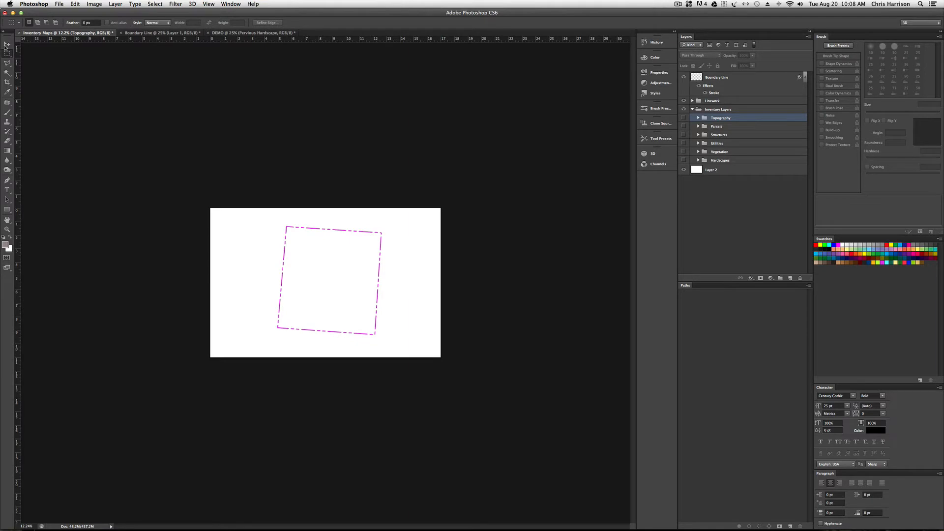
# Copy the entire contents of the Boundary Line document and paste them in place into the DEMO document
pyautogui.click(132, 33)
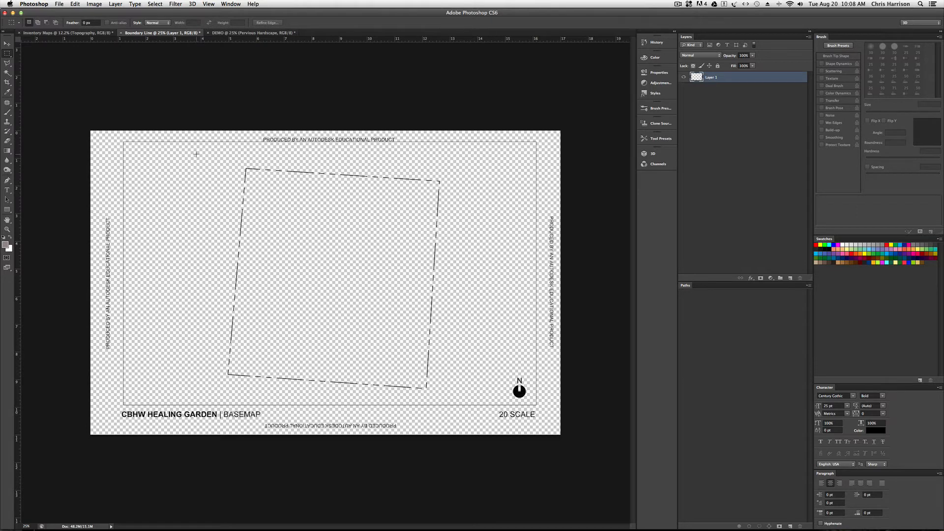
pyautogui.press('super+a')
pyautogui.press('super+c')
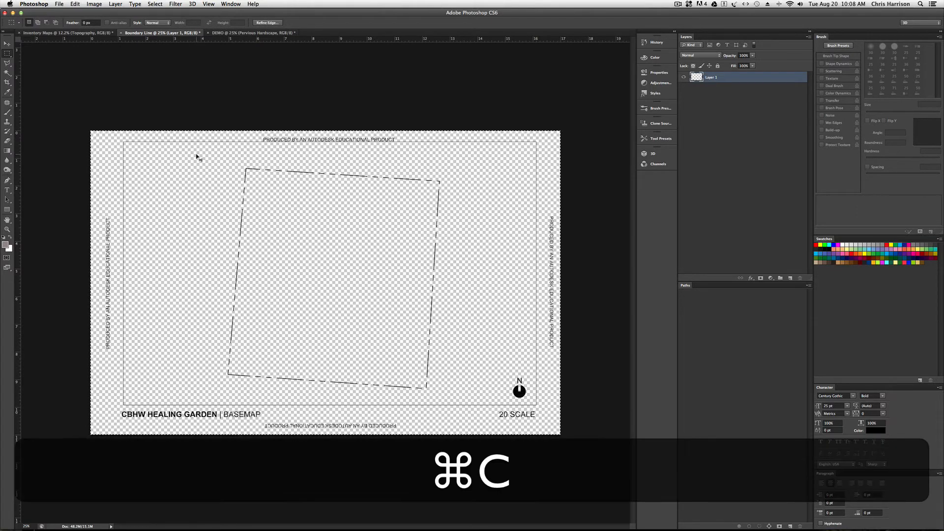
pyautogui.click(237, 33)
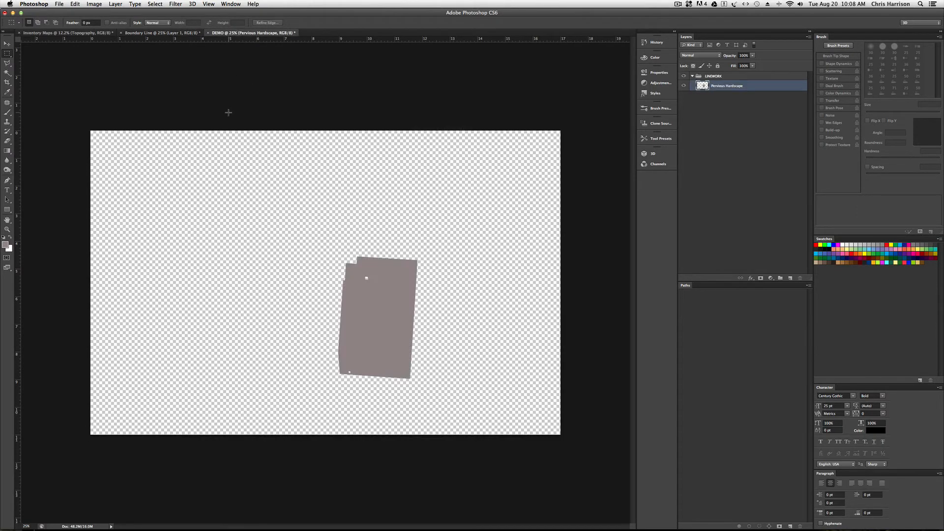
pyautogui.press('shift+super+v')
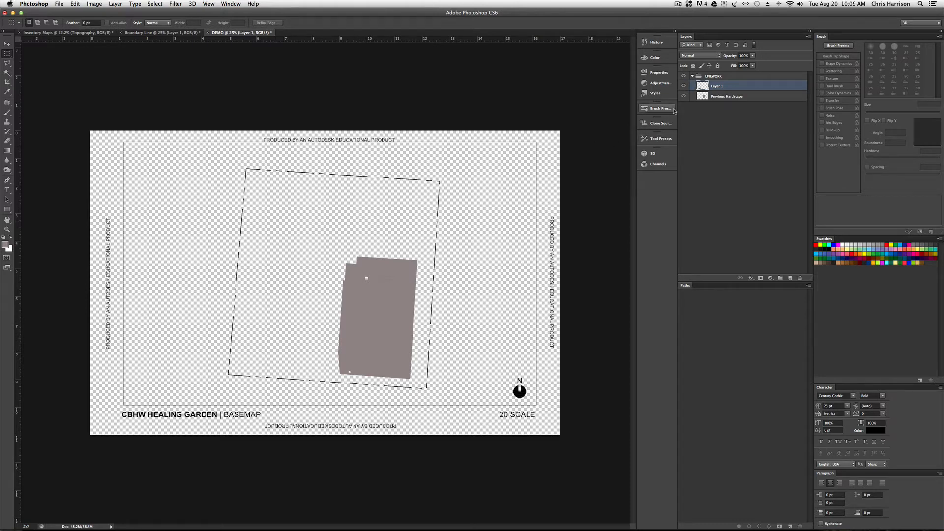
# Rename the pasted linework layer as Boundary
pyautogui.doubleClick(718, 86)
pyautogui.write('Boundary')
pyautogui.press('Return')
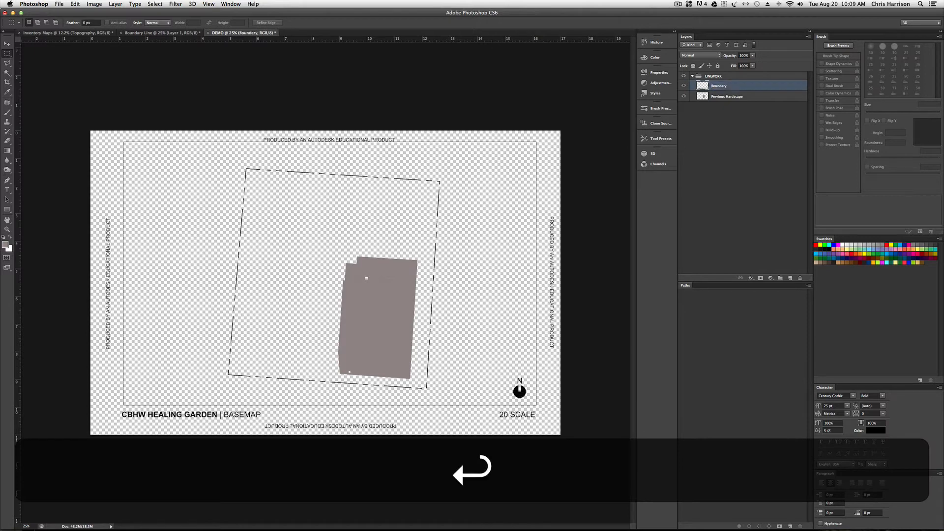
# Erase the frame, title text and north arrow around the dashed boundary by inverting a rectangular marquee drawn around it, then deselect
pyautogui.press('m')
pyautogui.moveTo(212, 165); pyautogui.dragTo(456, 396)
pyautogui.press('super+shift+i')
pyautogui.press('BackSpace')
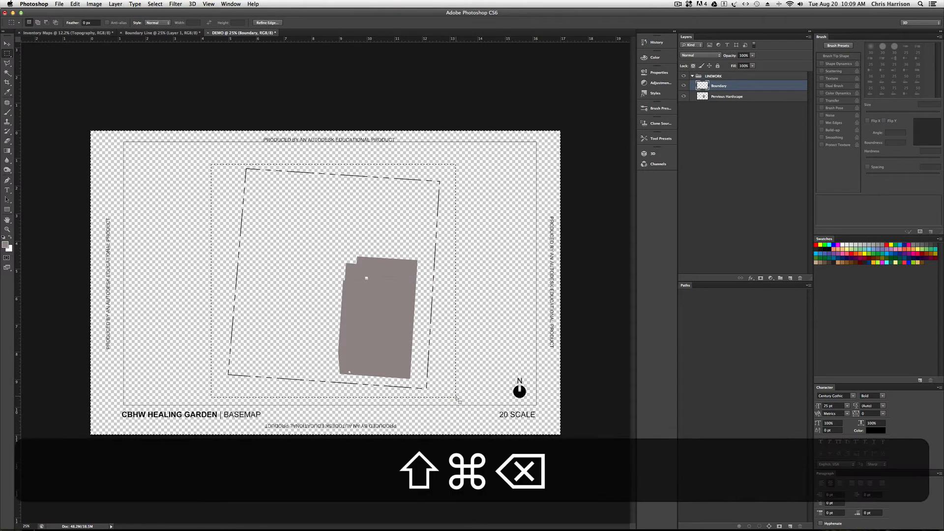
pyautogui.press('super+d')
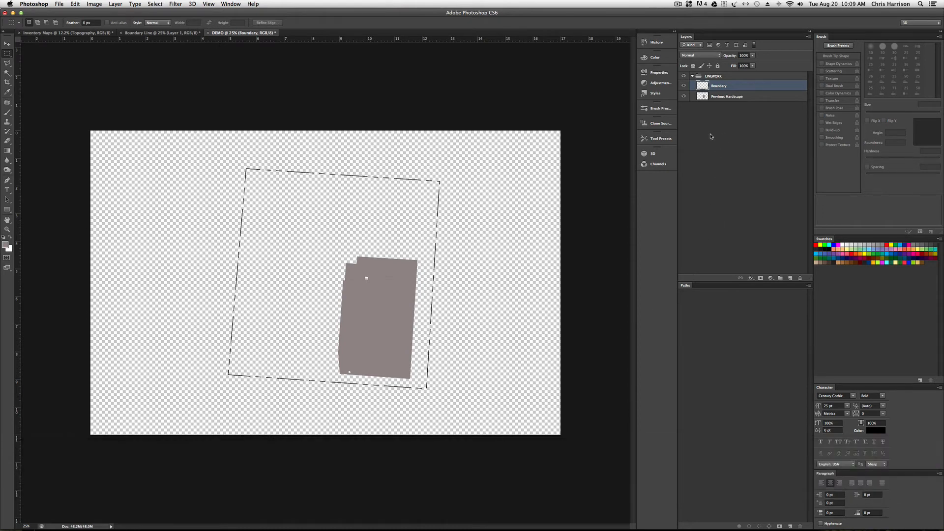
# Recolor the Boundary linework with a clipped magenta (#e50ed8) solid color fill layer and merge that fill down into the Boundary layer
pyautogui.click(115, 4)
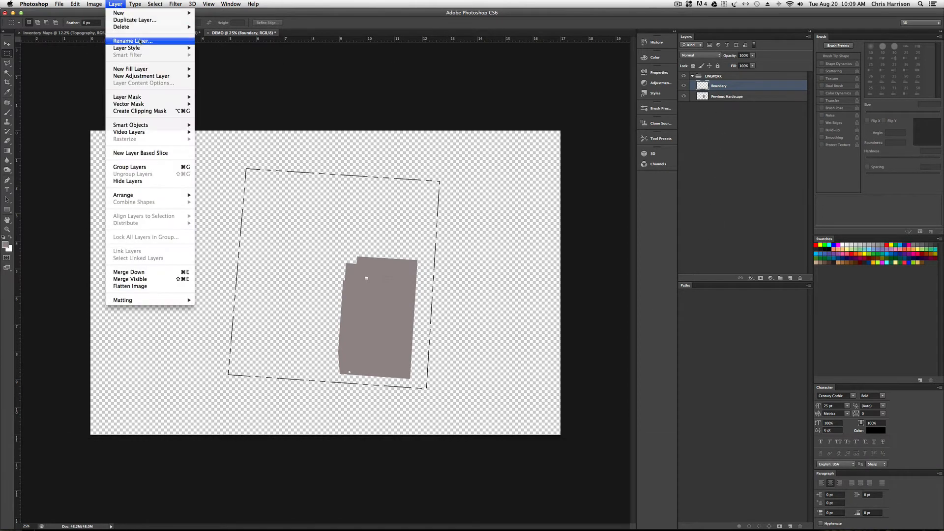
pyautogui.moveTo(150, 69)
pyautogui.click(205, 72)
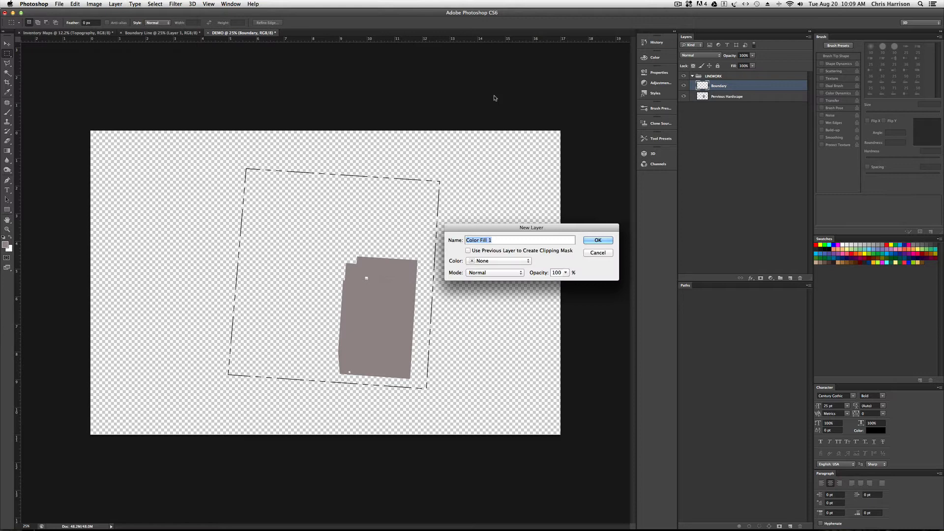
pyautogui.click(468, 251)
pyautogui.click(598, 240)
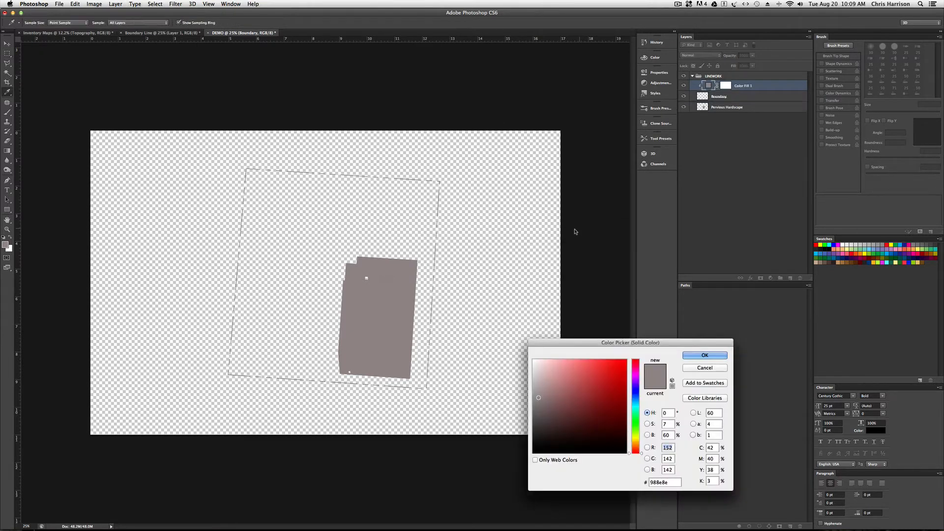
pyautogui.moveTo(635, 373); pyautogui.dragTo(637, 373)
pyautogui.click(619, 370)
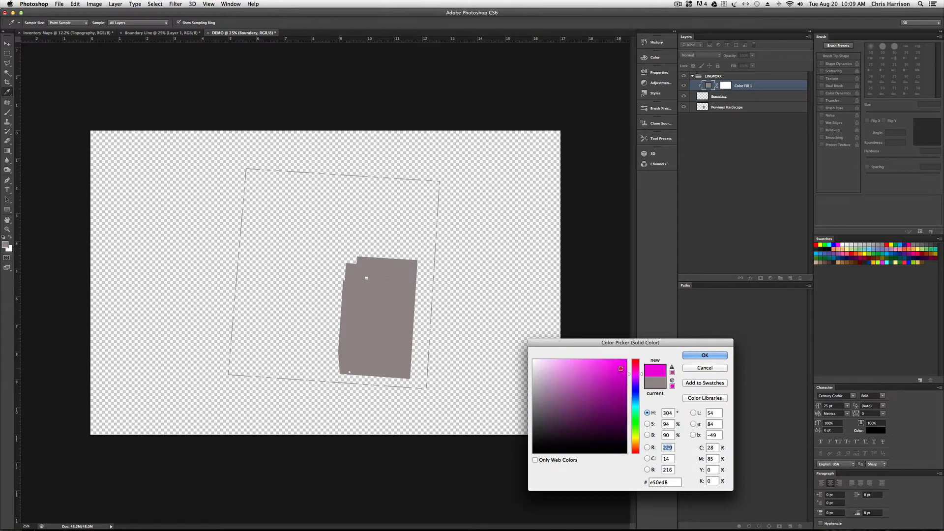
pyautogui.click(687, 356)
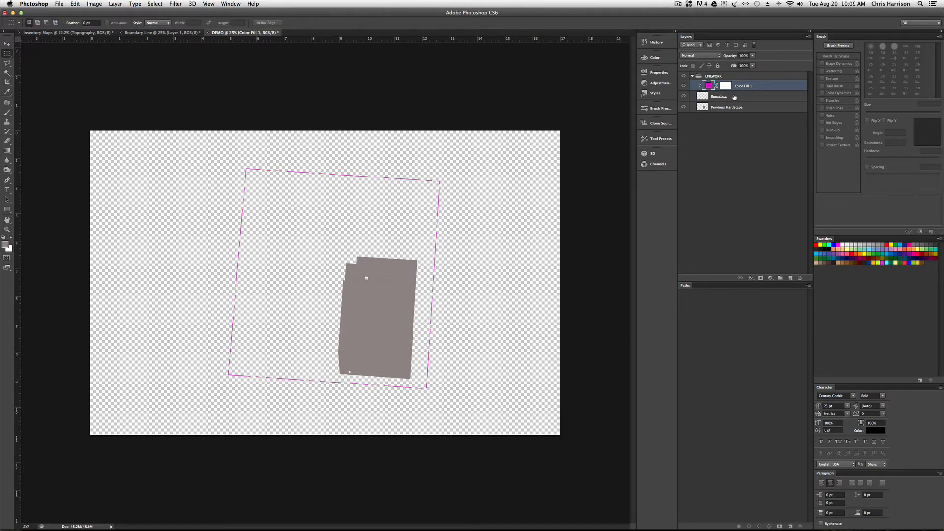
pyautogui.press('super+e')
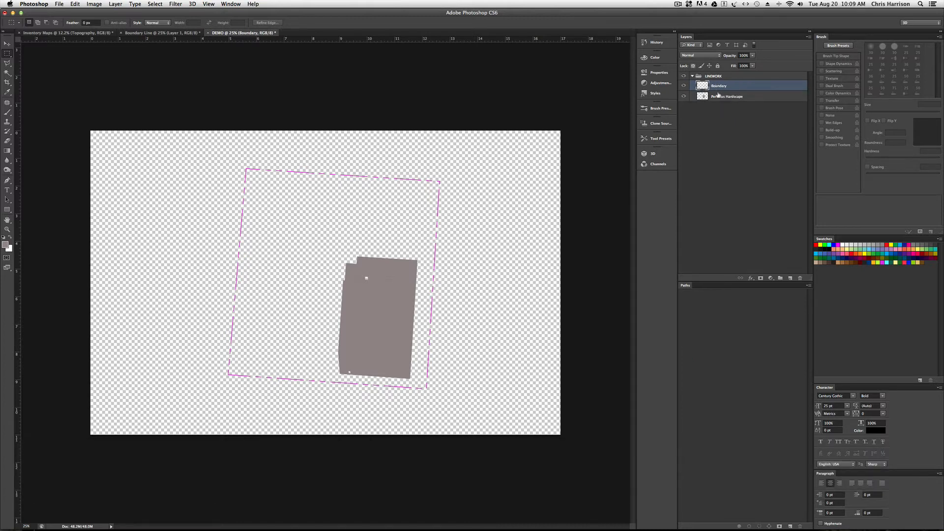
# Give the Boundary layer a thin outside stroke in magenta (#e412d8) sampled from its line, and move the layer out above the LINEWORK group
pyautogui.click(751, 278)
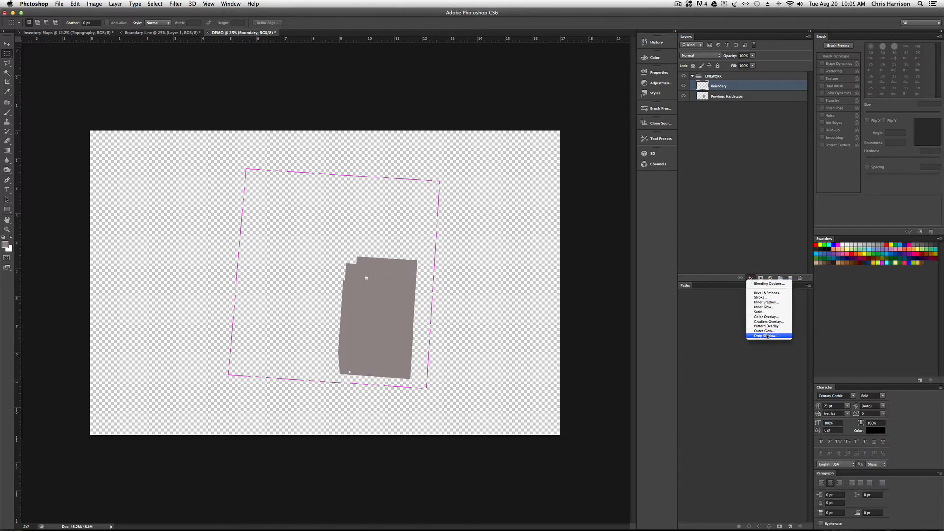
pyautogui.click(760, 298)
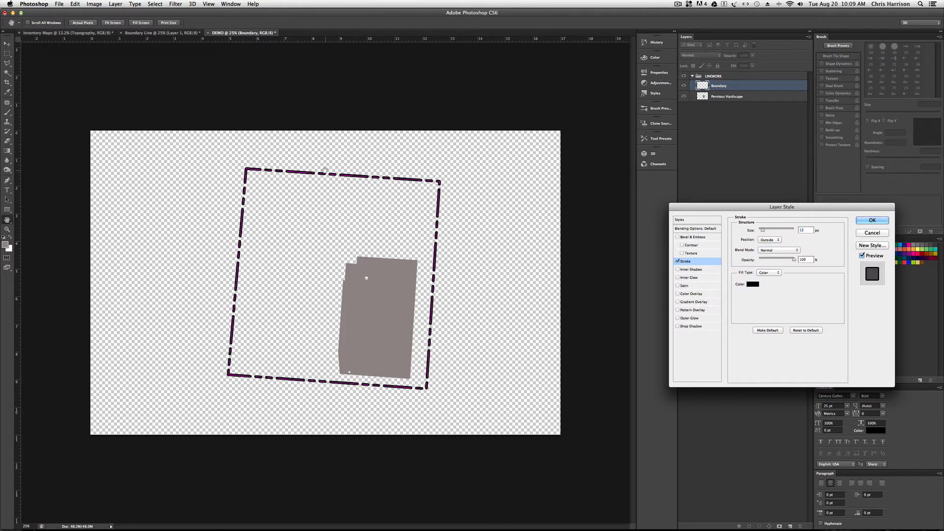
pyautogui.click(752, 284)
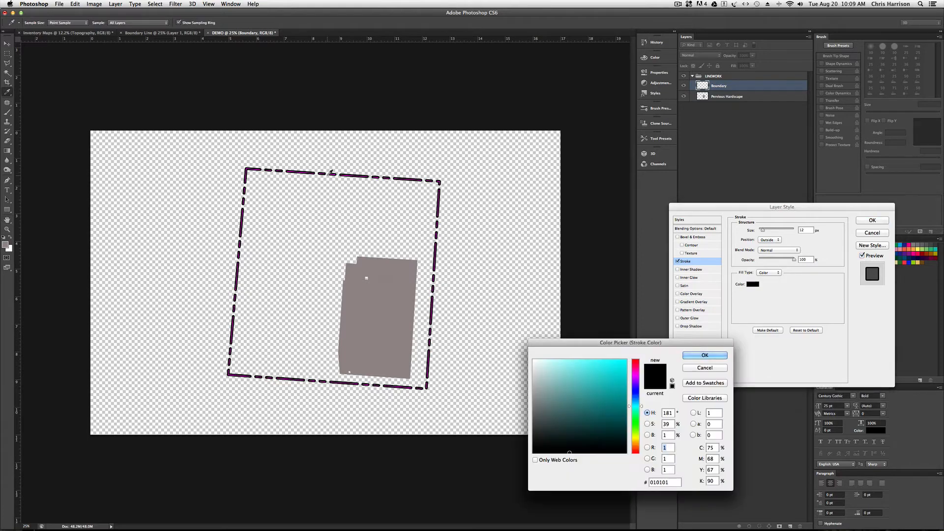
pyautogui.click(325, 171)
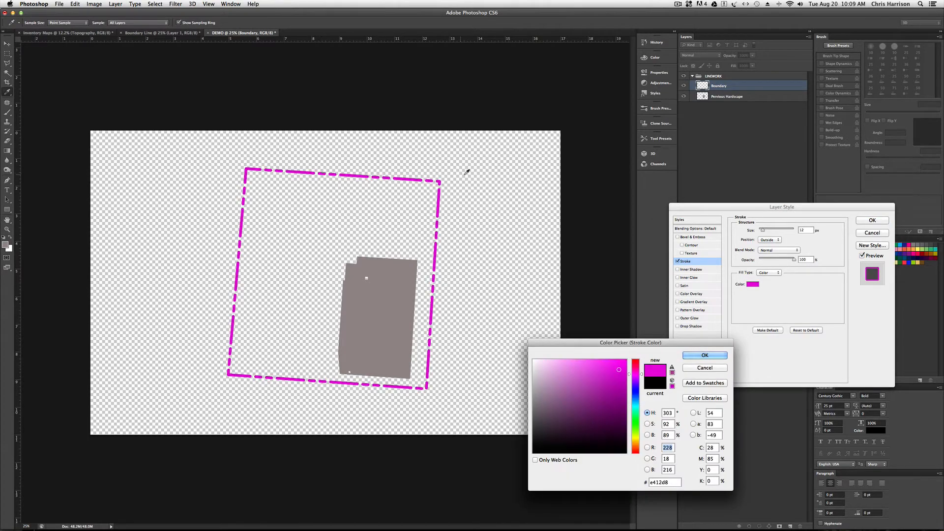
pyautogui.click(707, 354)
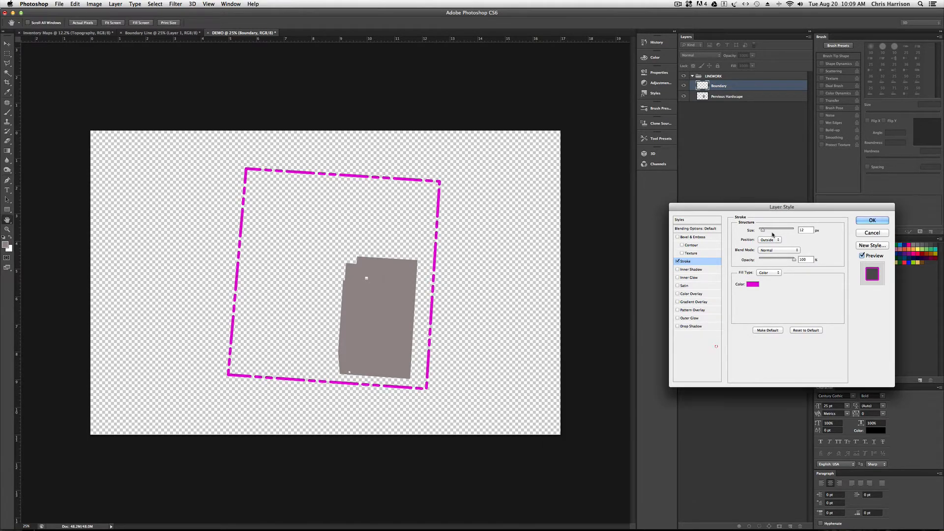
pyautogui.moveTo(762, 231); pyautogui.dragTo(764, 231)
pyautogui.click(872, 220)
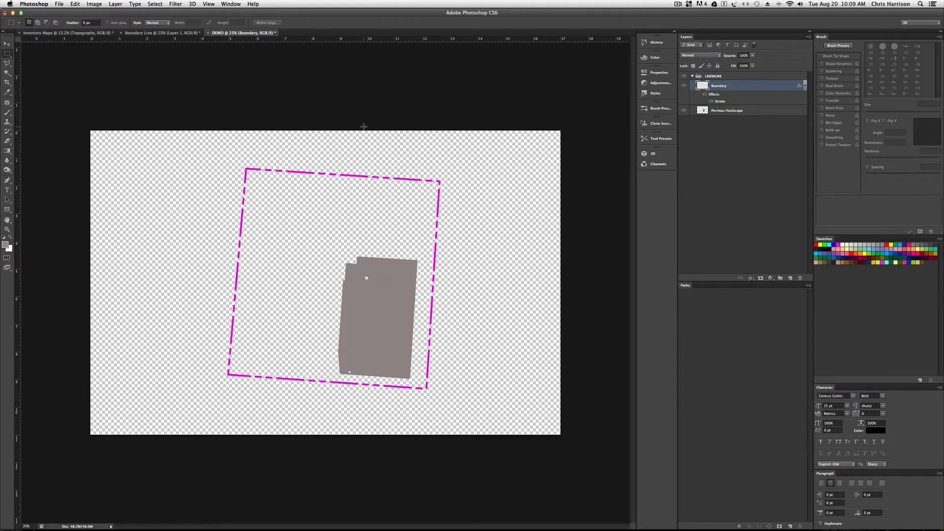
pyautogui.moveTo(717, 87); pyautogui.dragTo(743, 74)
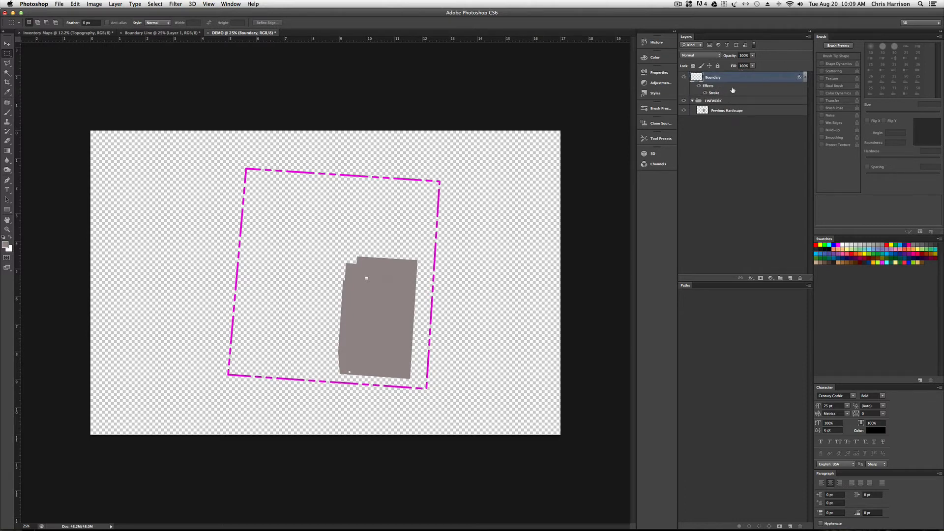
# Create a new layer beneath the Pervious Hardscape layer and name it Background
pyautogui.press('v')
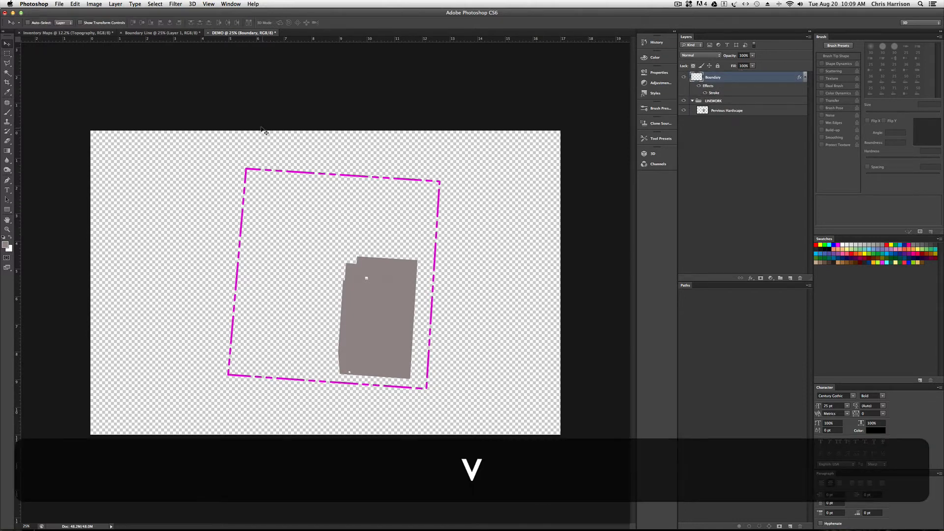
pyautogui.click(726, 111)
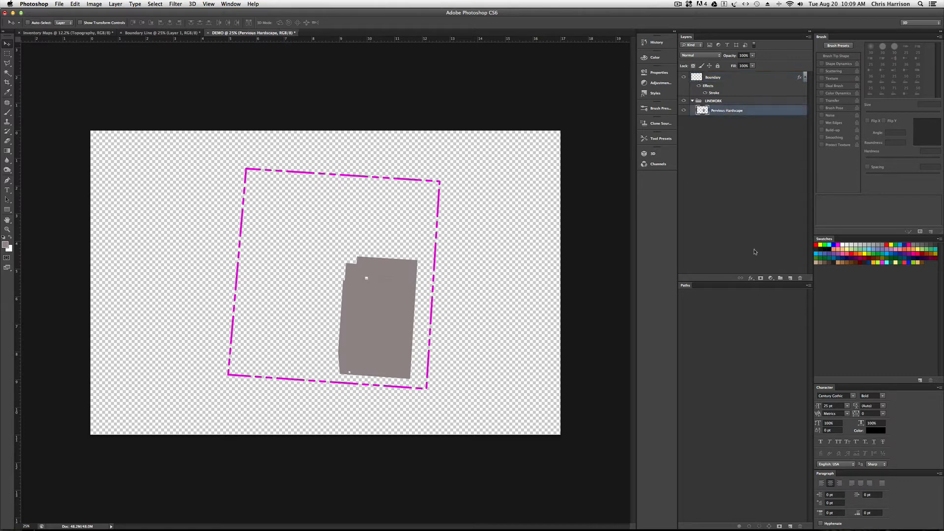
pyautogui.click(790, 279)
pyautogui.moveTo(736, 113); pyautogui.dragTo(733, 126)
pyautogui.doubleClick(713, 122)
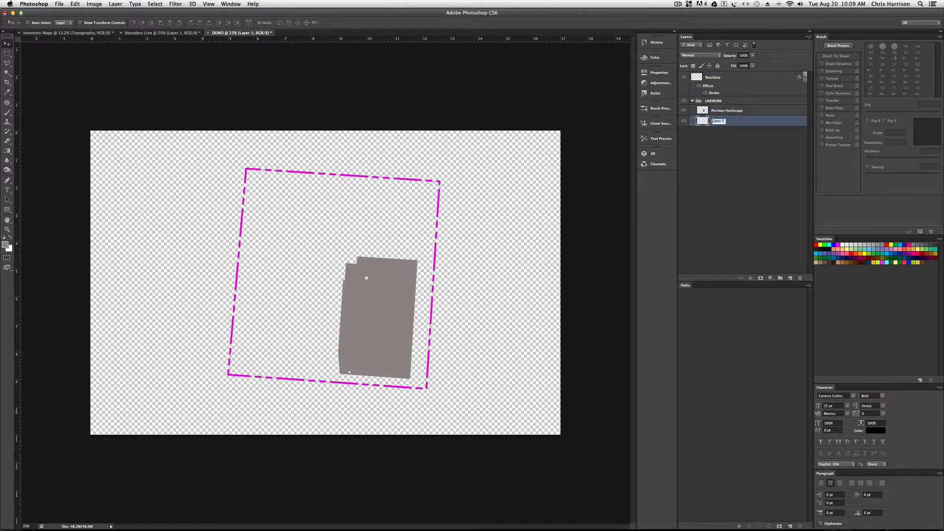
pyautogui.write('Backgroun')
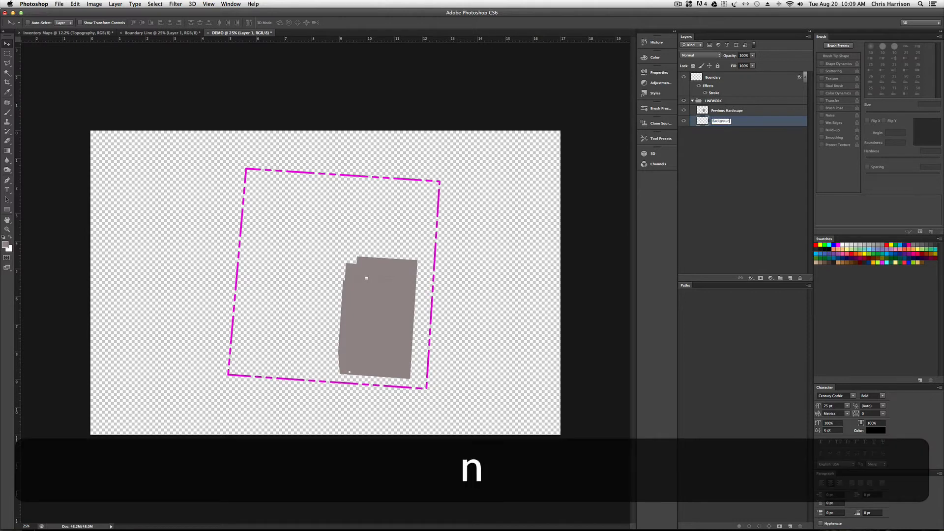
pyautogui.write('d')
pyautogui.press('Return')
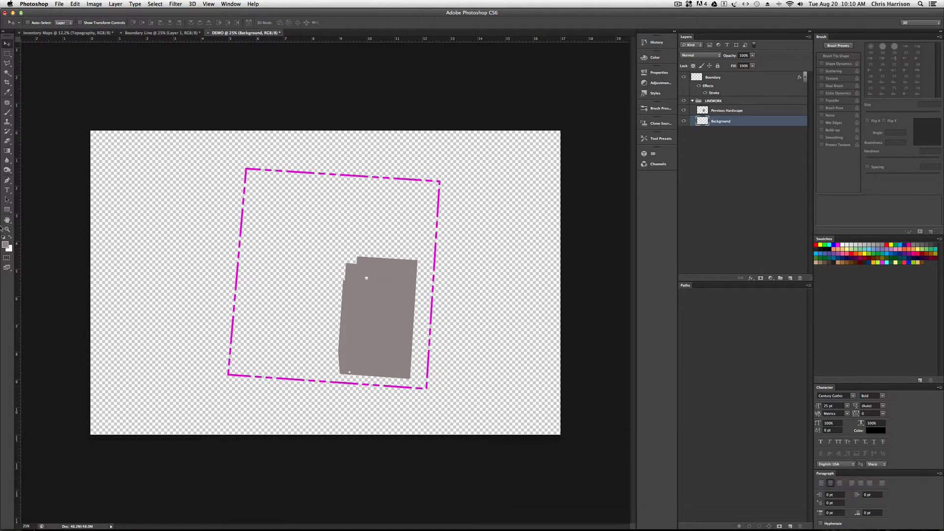
# Swap the foreground color to white and fill the Background layer with it at 100% opacity in Normal mode
pyautogui.click(10, 238)
pyautogui.click(8, 237)
pyautogui.click(9, 238)
pyautogui.hotkey('shift', 'F5')
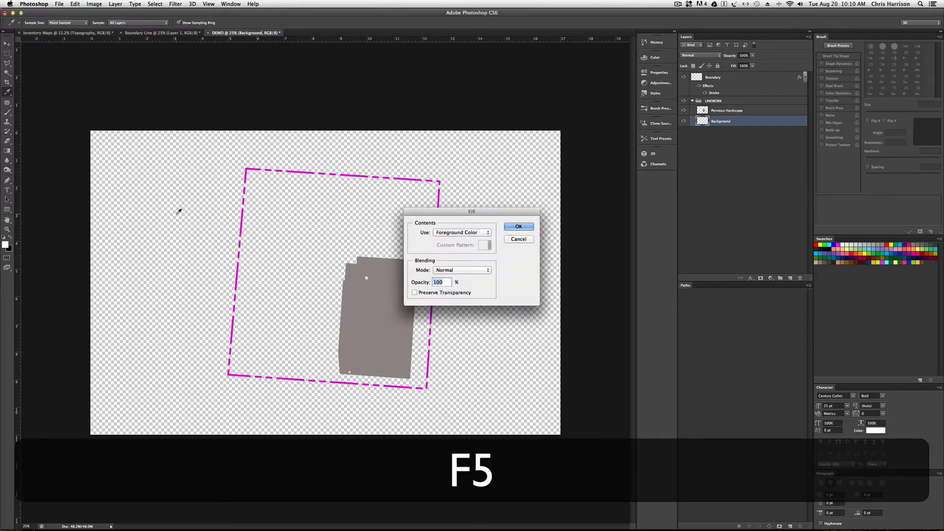
pyautogui.press('Return')
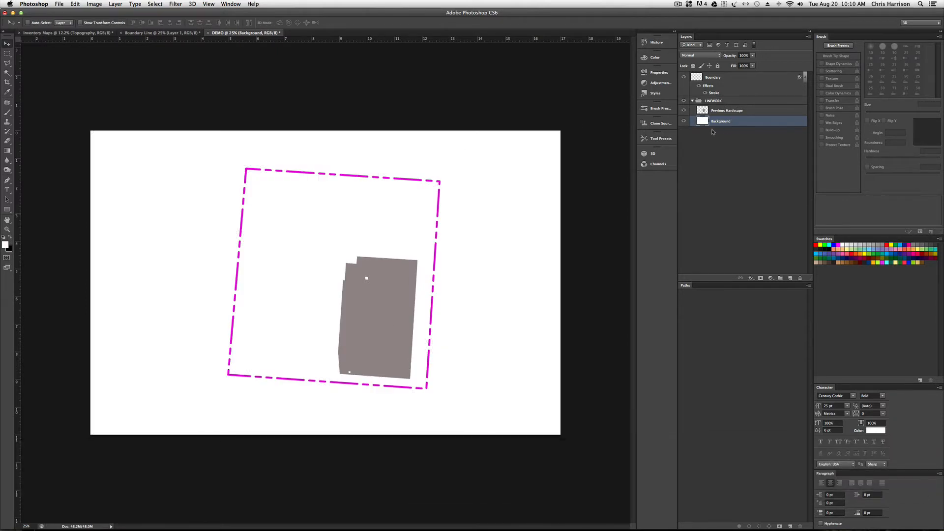
# Move the Background layer out of the LINEWORK group to the bottom of the layer stack and collapse the group
pyautogui.moveTo(713, 131); pyautogui.dragTo(731, 138)
pyautogui.click(692, 102)
pyautogui.click(693, 101)
pyautogui.click(693, 101)
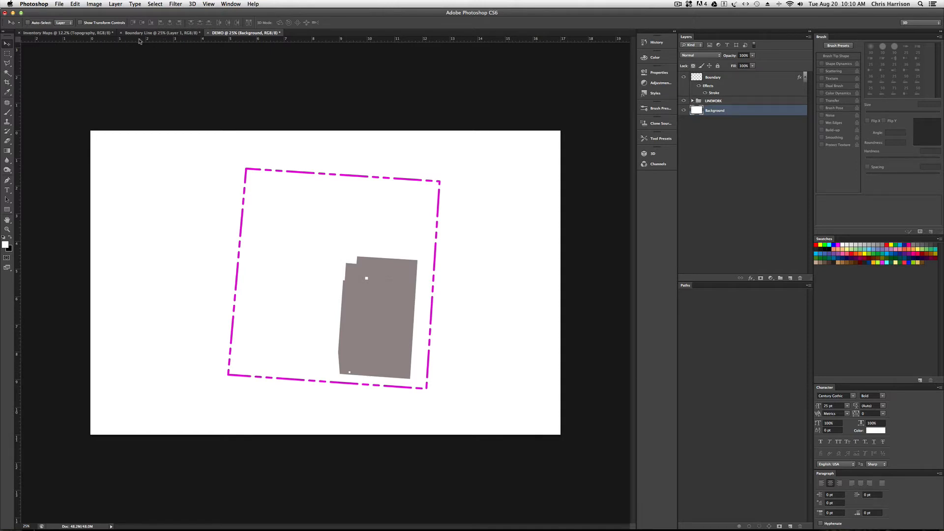
# Switch to AutoCAD and undo the last plot and layer isolation in the Trial Inventory drawing
pyautogui.click(83, 33)
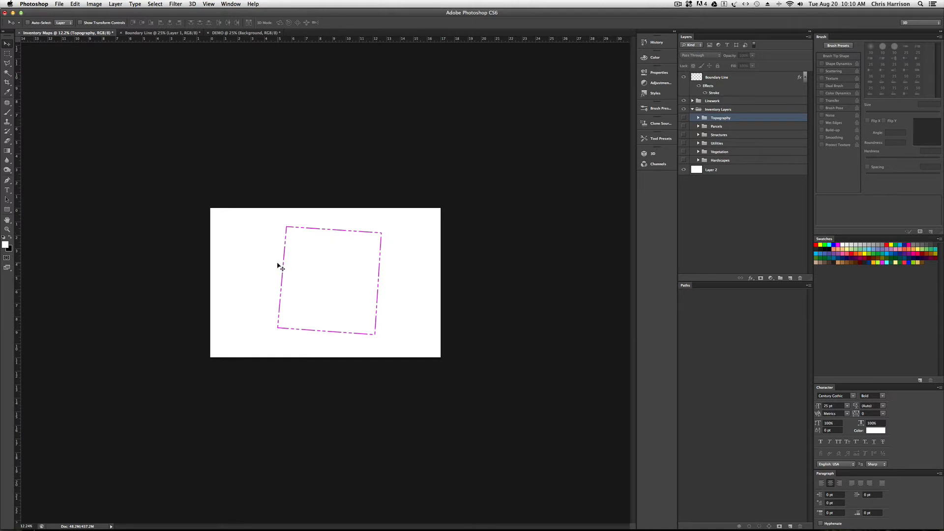
pyautogui.moveTo(315, 523)
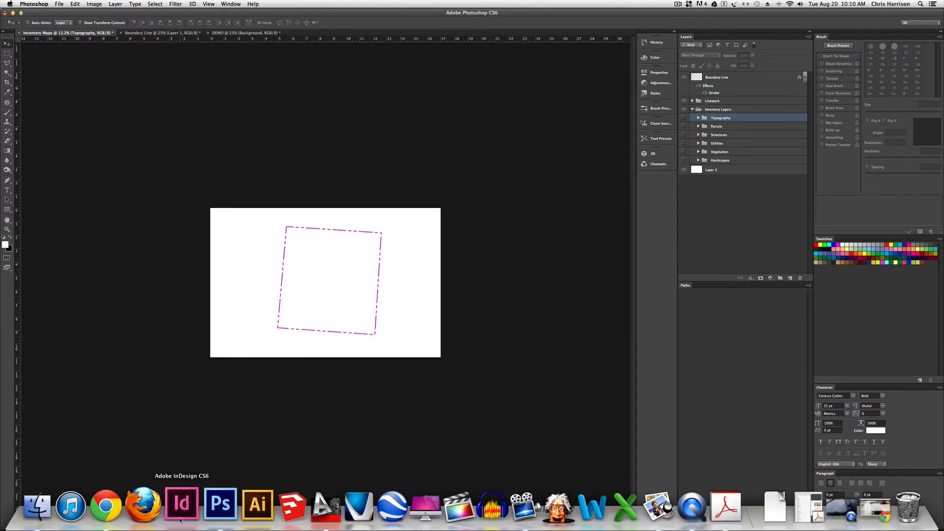
pyautogui.click(318, 507)
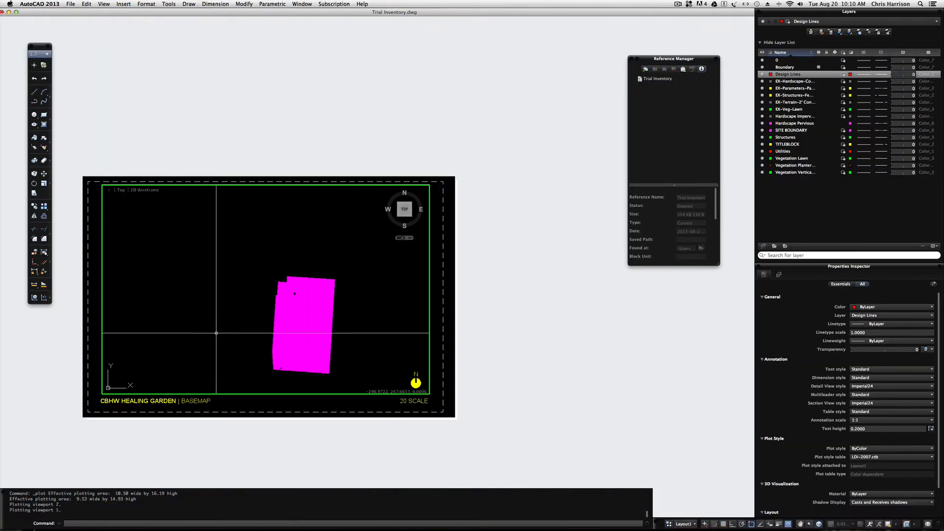
pyautogui.press('Escape')
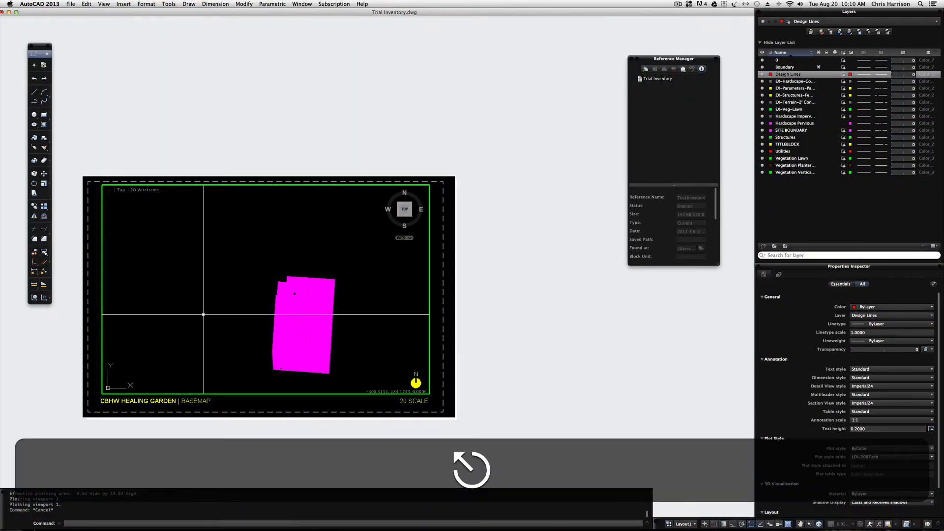
pyautogui.press('super+z')
pyautogui.press('super+z')
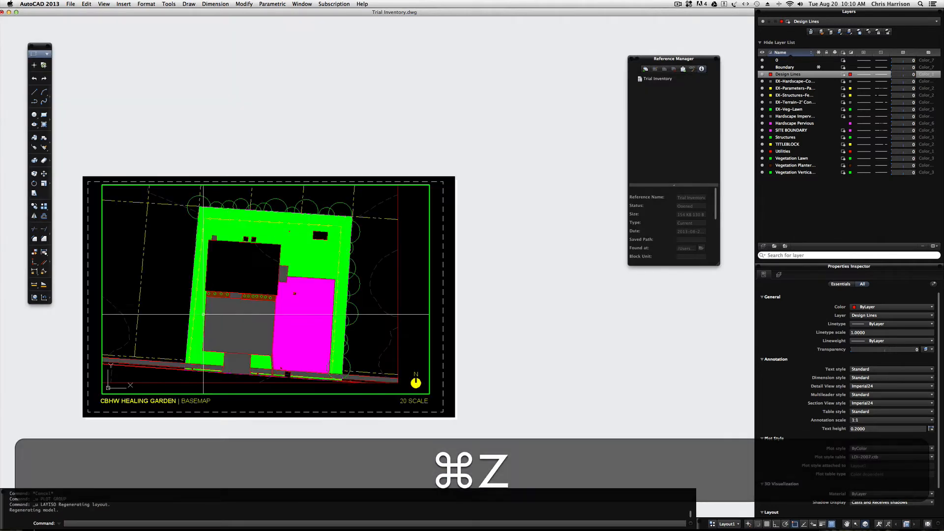
pyautogui.scroll(5, 263, 289)
pyautogui.scroll(-3, 262, 290)
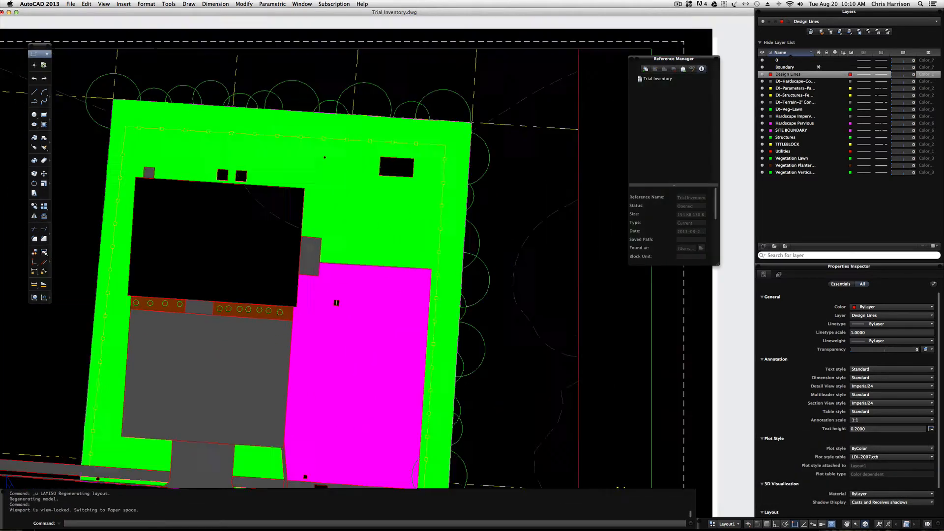
pyautogui.scroll(-2, 263, 295)
pyautogui.scroll(-2, 262, 295)
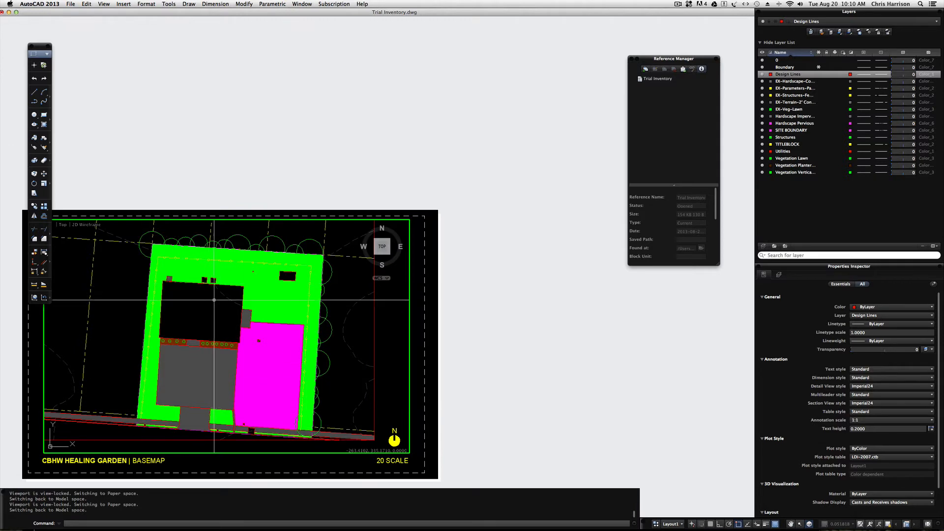
pyautogui.press('space')
pyautogui.moveTo(211, 307); pyautogui.dragTo(335, 244)
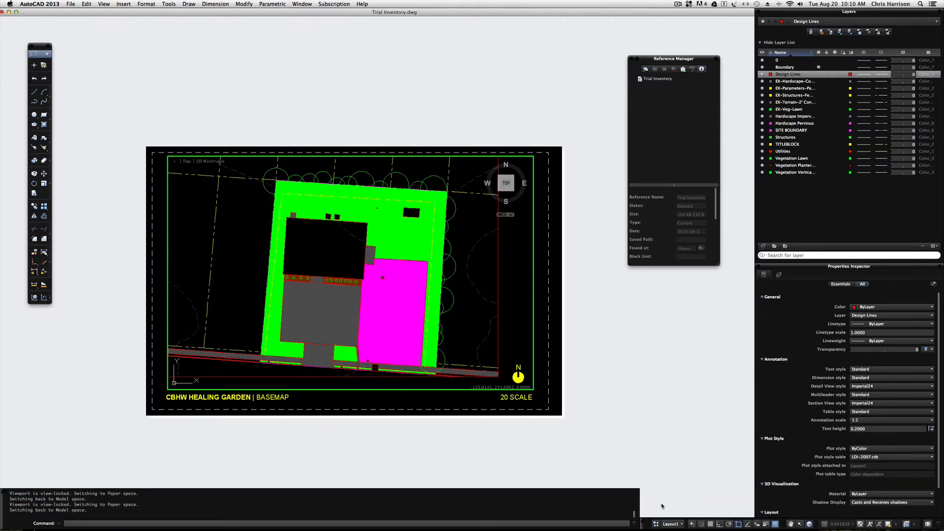
pyautogui.press('space')
pyautogui.moveTo(309, 261); pyautogui.dragTo(218, 309)
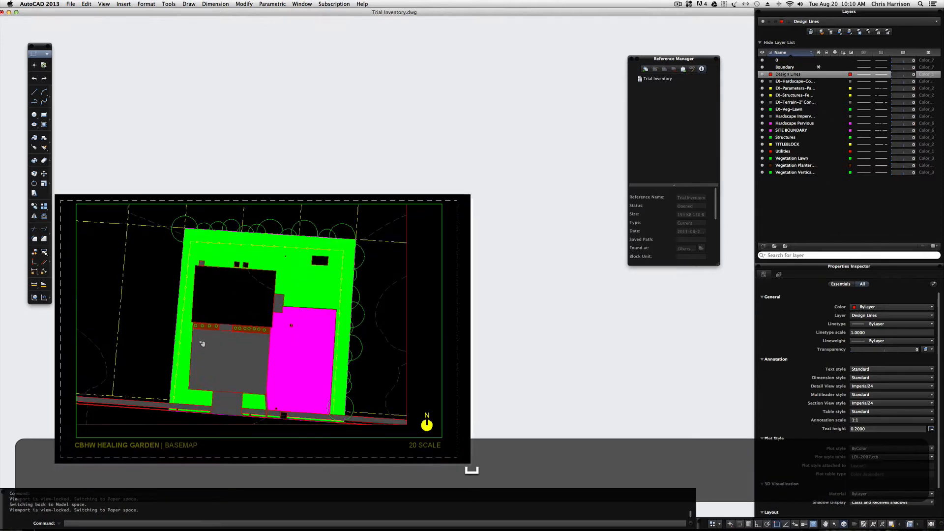
pyautogui.scroll(1, 218, 309)
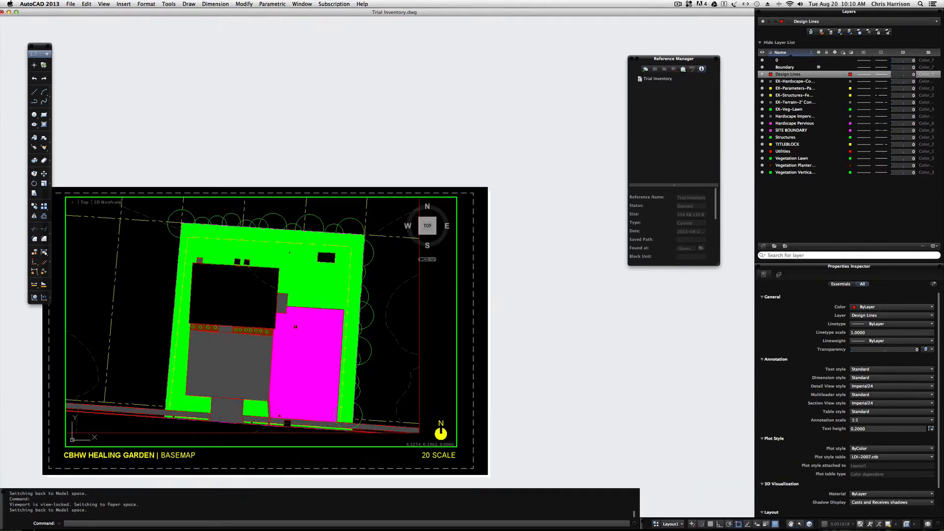
# Isolate the EX-Parameters-Parcels layer with LAYISO by selecting one of the dashed parcel lines
pyautogui.write('layiso')
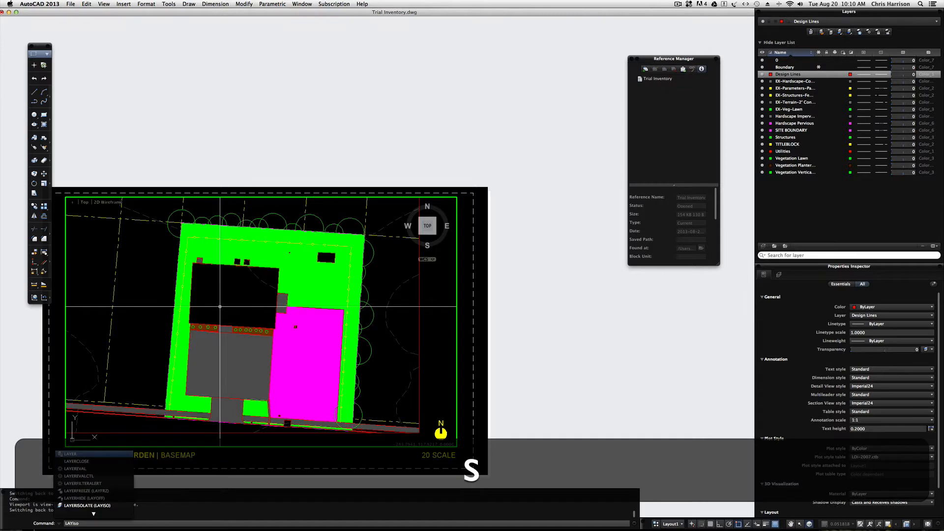
pyautogui.press('Return')
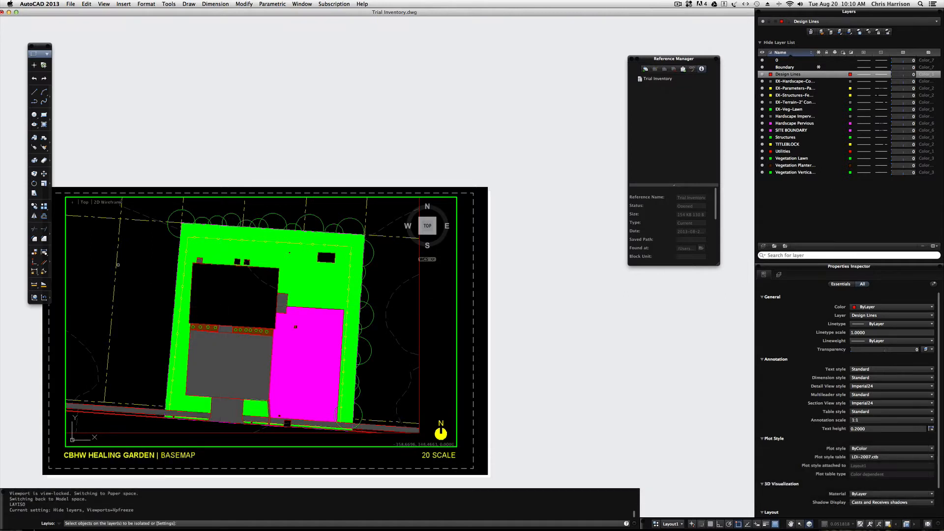
pyautogui.click(118, 265)
pyautogui.click(114, 264)
pyautogui.press('space')
pyautogui.scroll(-1, 190, 257)
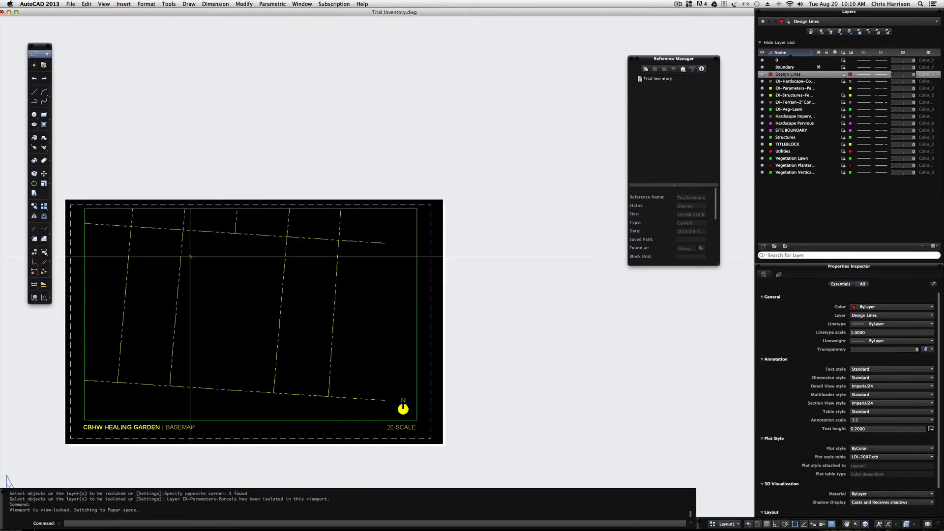
pyautogui.scroll(-1, 190, 257)
# Switch to paper space and print the parcel-line layout on 11 x 17 paper at 1:1 scale
pyautogui.write('p')
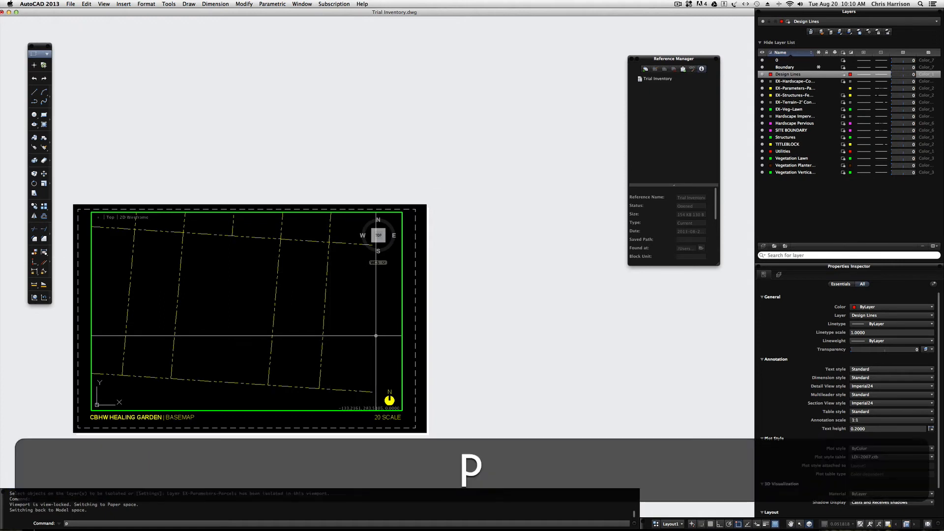
pyautogui.write('s')
pyautogui.press('Return')
pyautogui.press('super+p')
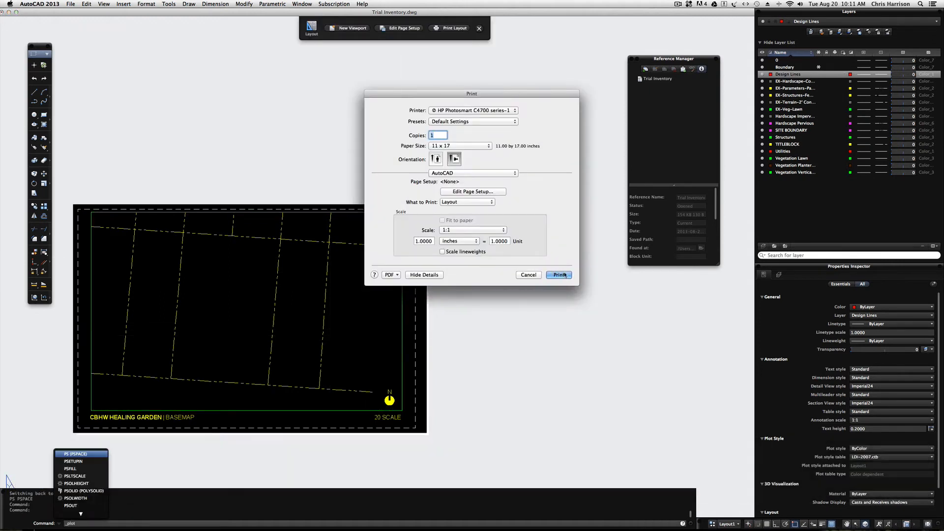
pyautogui.click(564, 275)
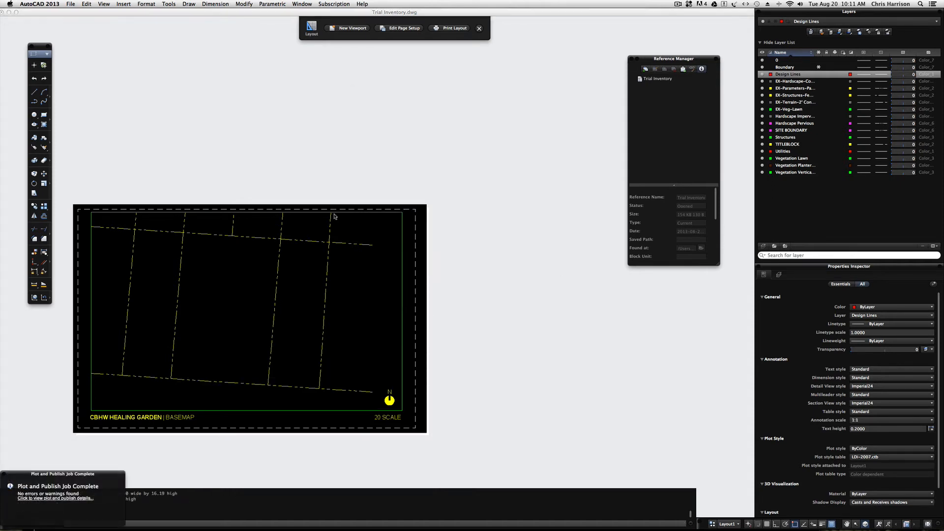
# Undo the plot, the paper space switch, the zoom and the parcel layer isolation
pyautogui.moveTo(223, 269); pyautogui.dragTo(403, 330)
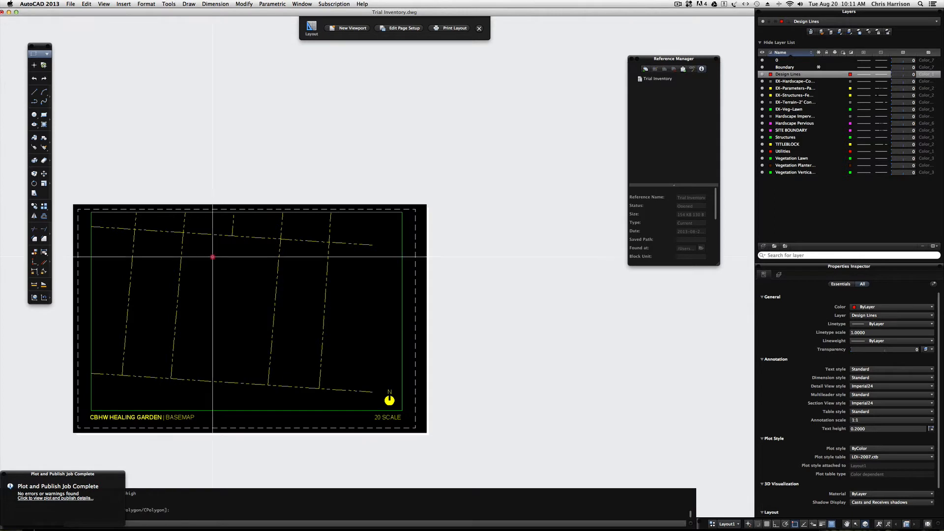
pyautogui.press('super+z')
pyautogui.press('super+z')
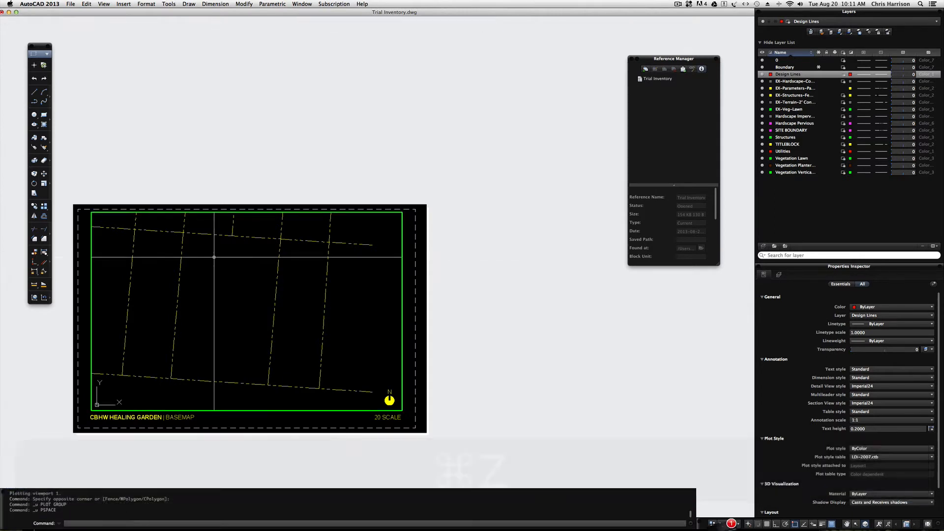
pyautogui.press('super+z')
pyautogui.press('super+z')
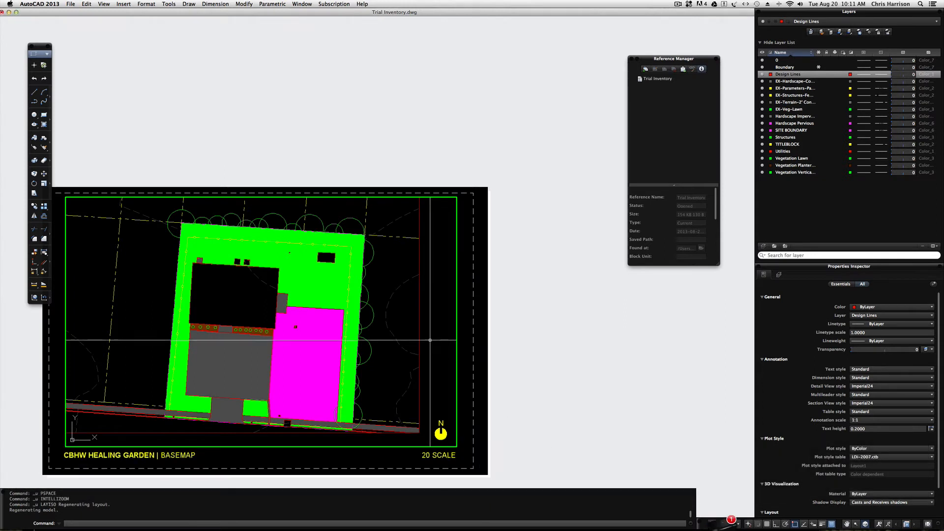
# Run LAYISO on a dashed parcel line to isolate the EX-Parameters-Parcels layer in the viewport
pyautogui.click(127, 268)
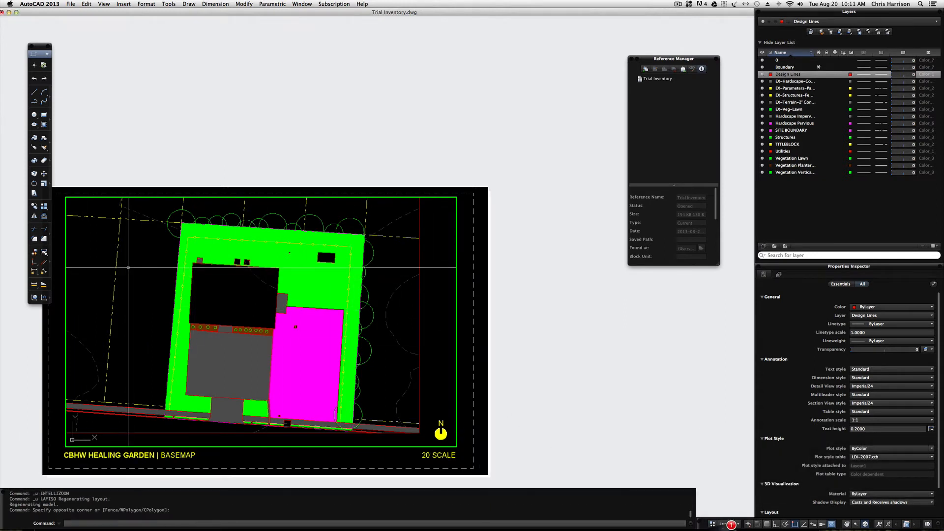
pyautogui.write('layiso')
pyautogui.press('Return')
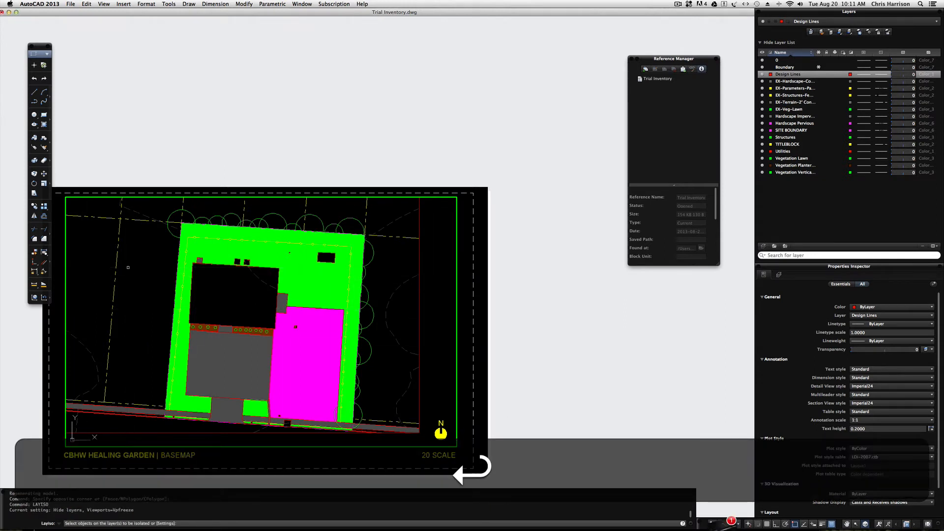
pyautogui.click(295, 326)
pyautogui.press('Return')
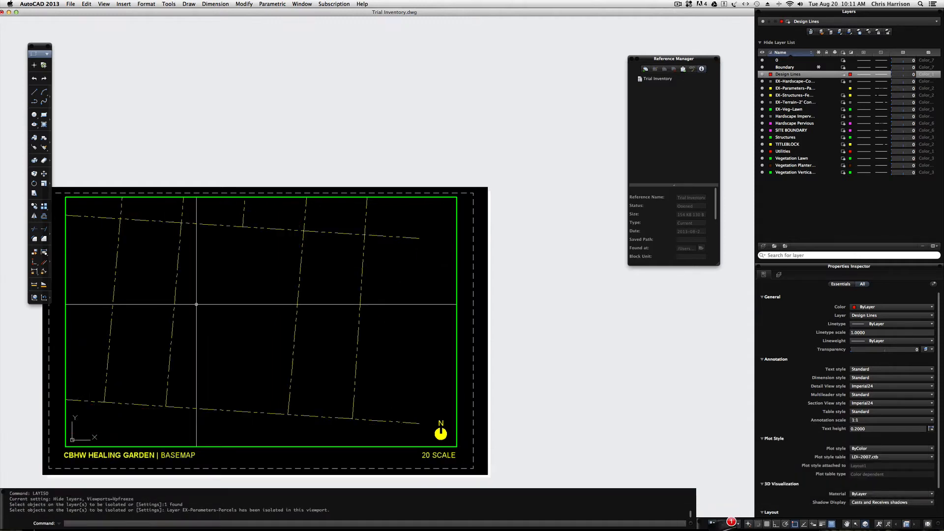
# Plot the isolated parcel-line layout to a named PDF file in the Inventory folder
pyautogui.press('super+p')
pyautogui.click(392, 274)
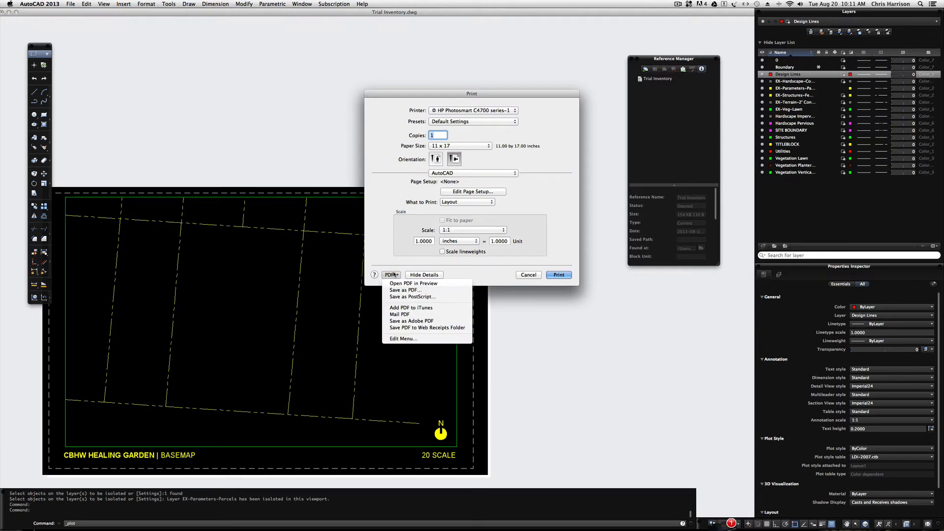
pyautogui.click(403, 288)
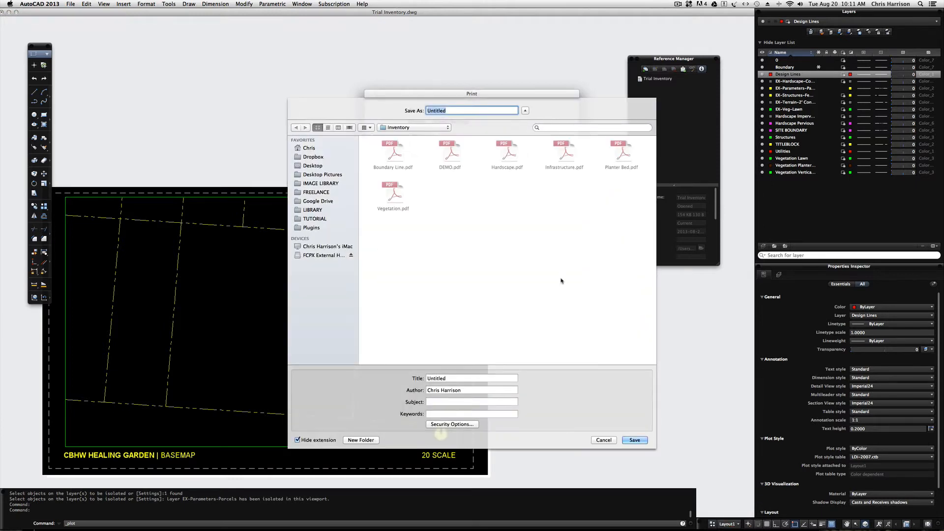
pyautogui.write('Base')
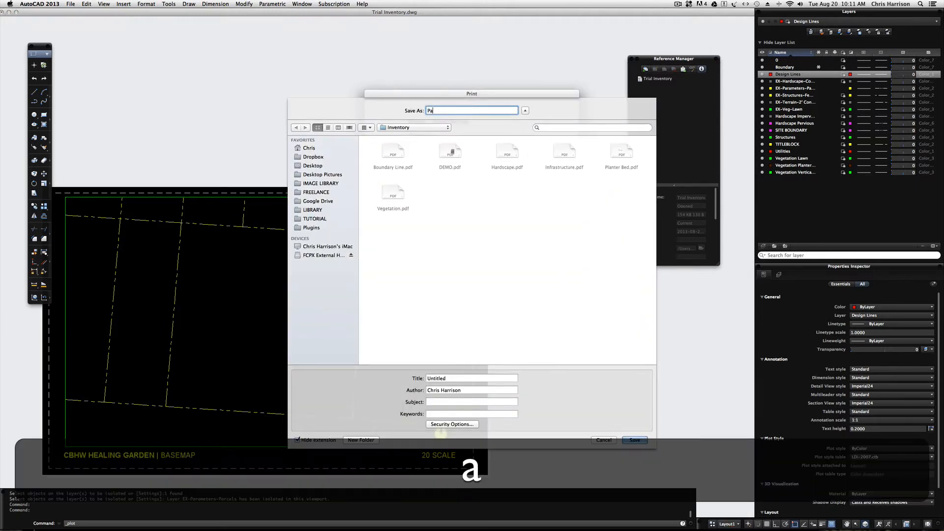
pyautogui.press('Return')
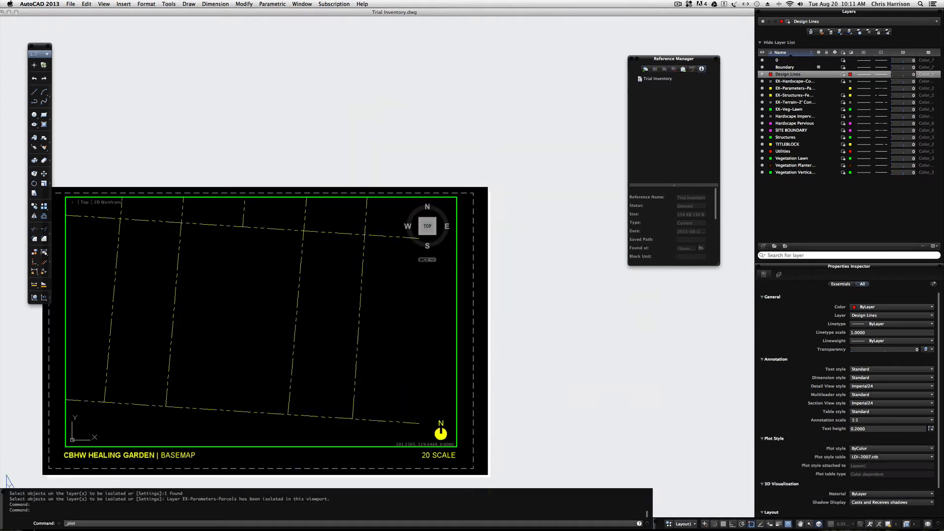
pyautogui.rightClick(728, 514)
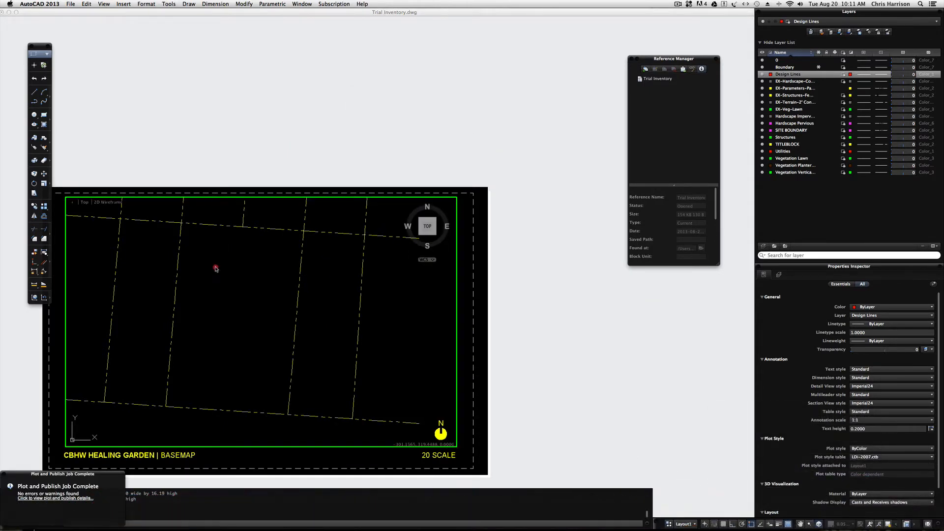
# Undo the last plot and parcel isolation, and run LAYISO on the red border and a contour line to isolate both layers
pyautogui.press('super+z')
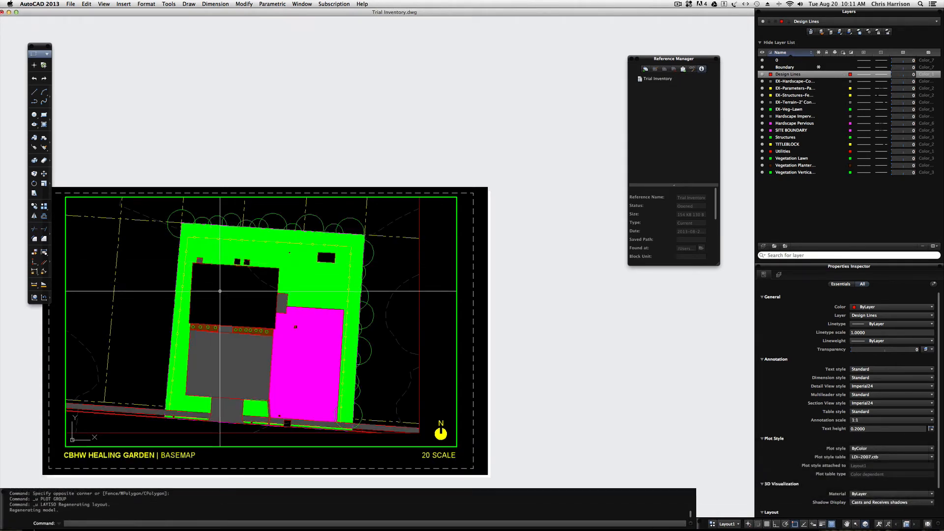
pyautogui.write('lay')
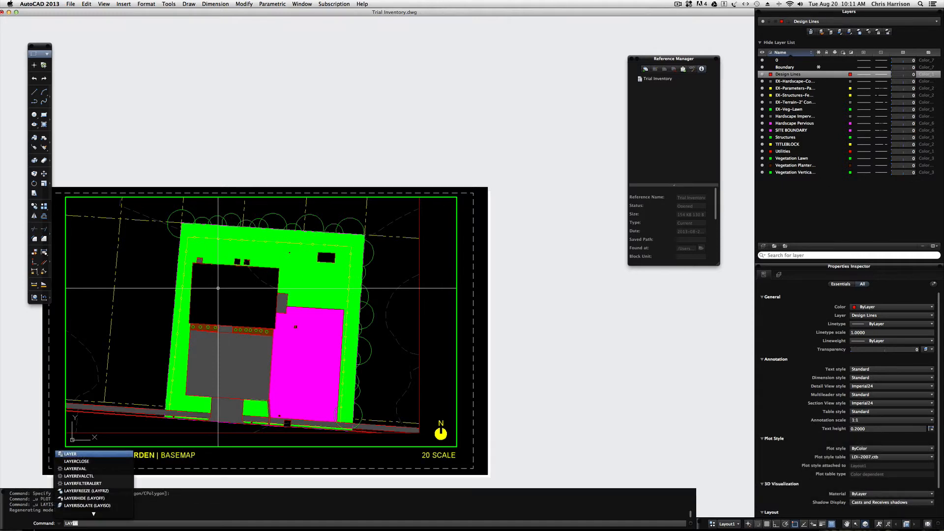
pyautogui.write('iso')
pyautogui.press('Return')
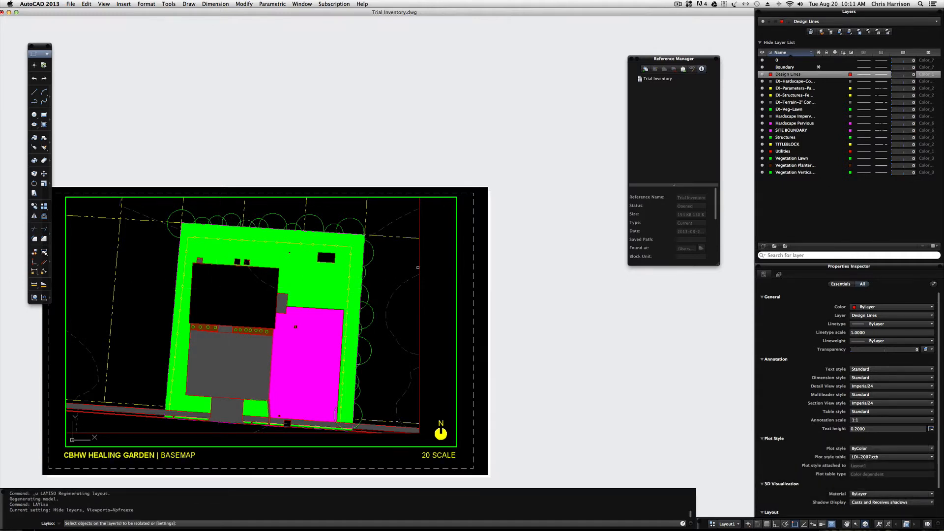
pyautogui.click(418, 267)
pyautogui.click(417, 266)
pyautogui.press('Return')
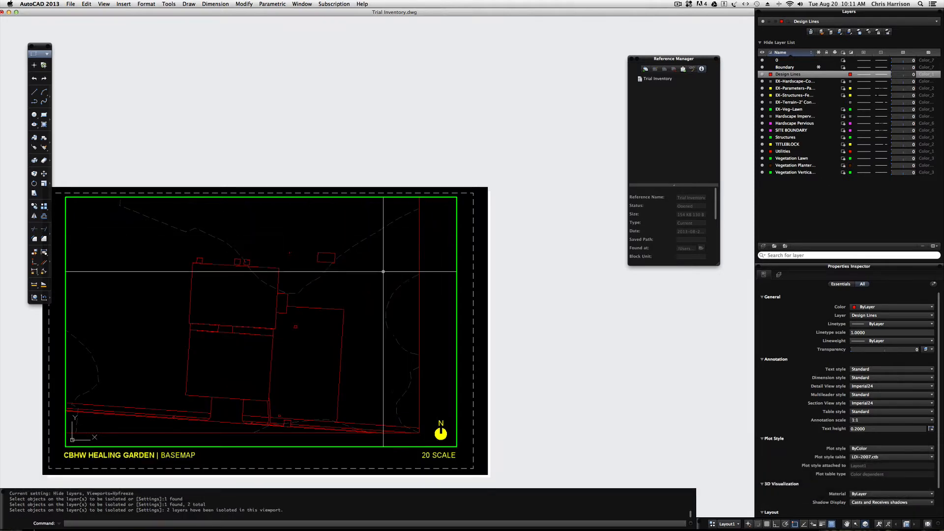
# Match the properties of a dashed contour line onto the red border rectangle with MATCHPROP
pyautogui.click(407, 243)
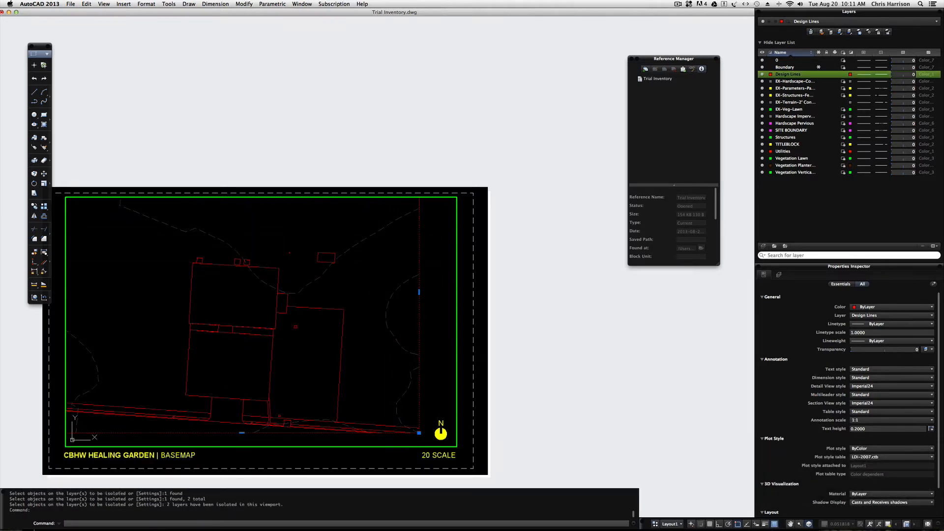
pyautogui.press('Escape')
pyautogui.press('Escape')
pyautogui.press('Escape')
pyautogui.write('ma')
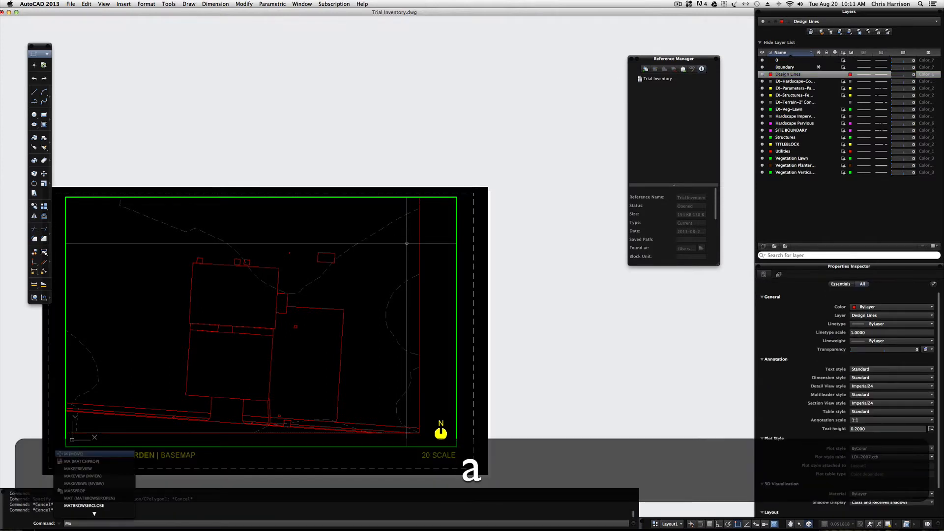
pyautogui.press('Return')
pyautogui.click(396, 217)
pyautogui.click(415, 229)
pyautogui.click(421, 247)
pyautogui.click(424, 252)
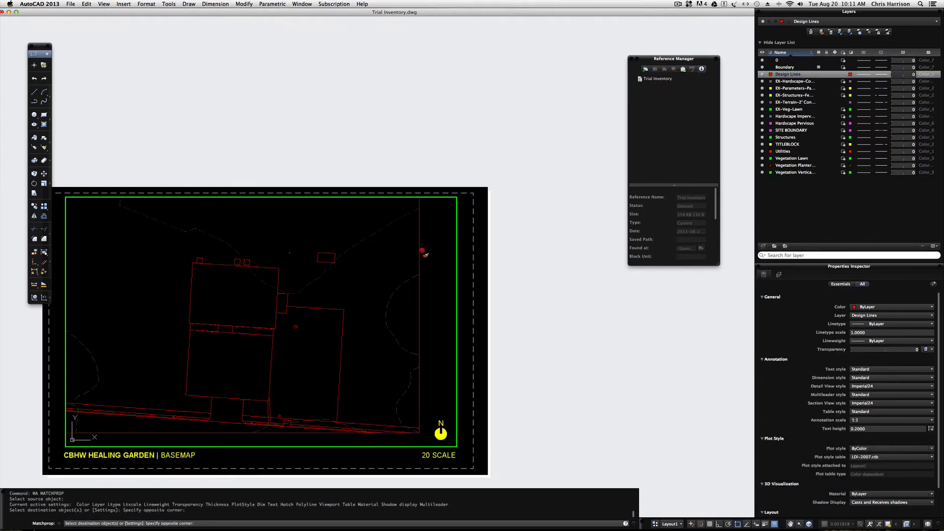
pyautogui.click(415, 251)
pyautogui.press('Escape')
# Set the border rectangle's linetype to Continuous and clear the selection
pyautogui.click(420, 245)
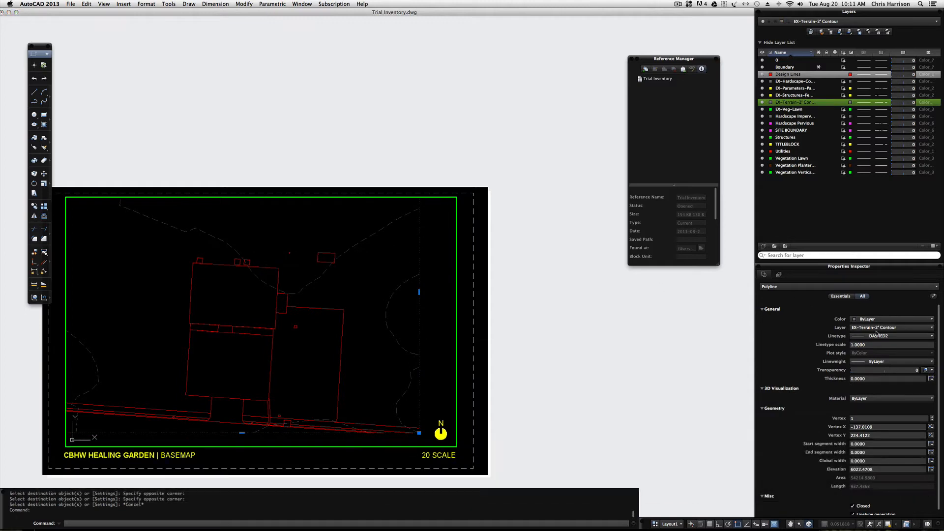
pyautogui.click(930, 338)
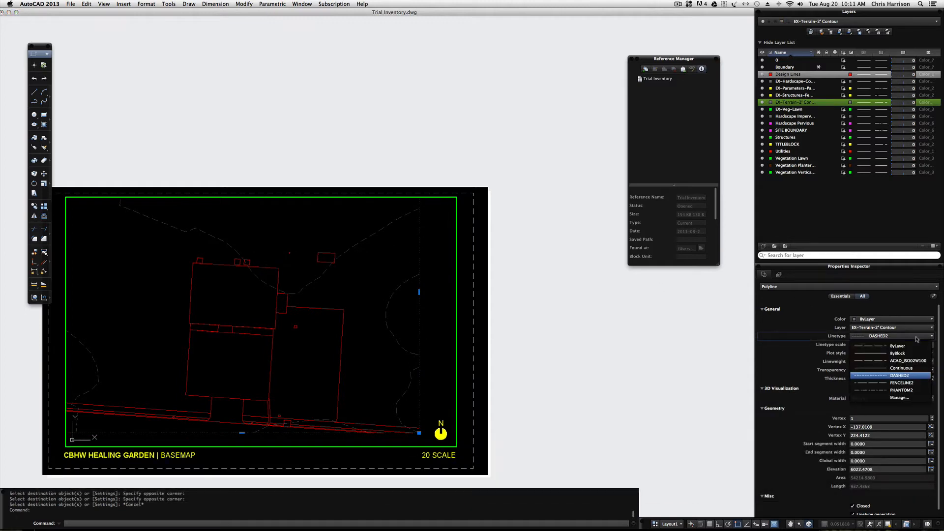
pyautogui.click(910, 369)
pyautogui.press('Escape')
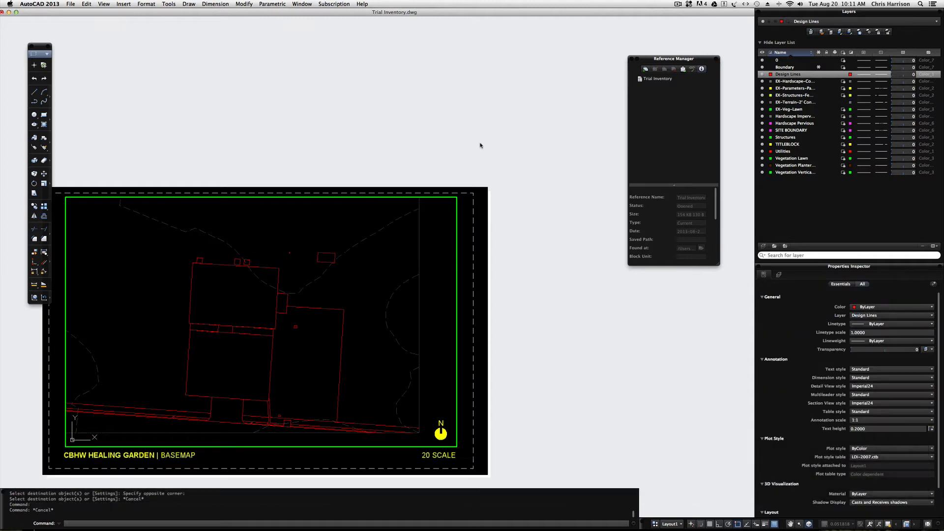
pyautogui.press('Escape')
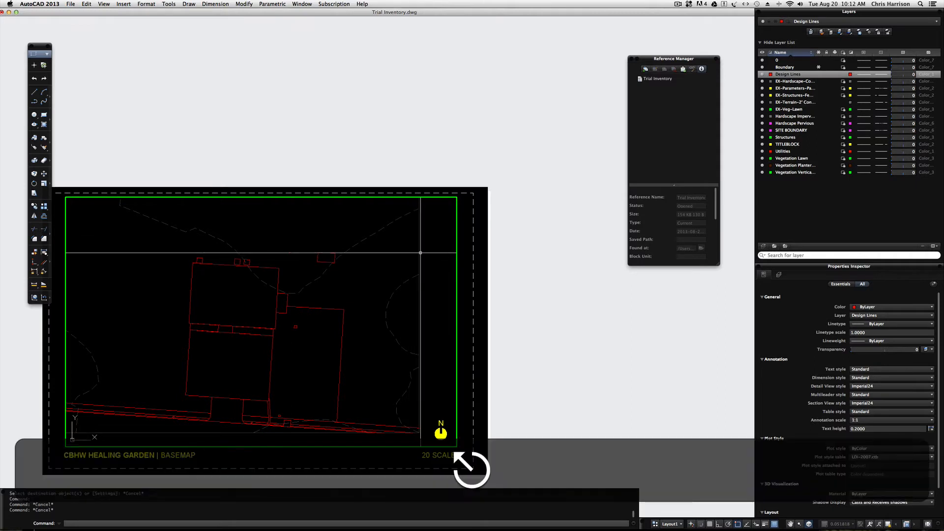
# Undo the linetype change and the property match on the border rectangle
pyautogui.press('super+z')
pyautogui.press('super+z')
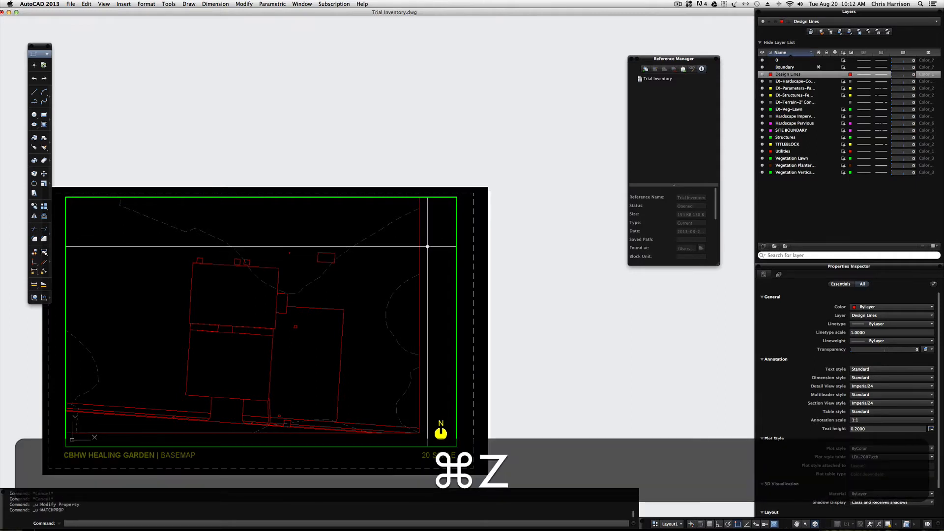
# Run LAYISO on a dashed contour line to isolate the EX-Terrain-2' Contour layer and make that layer current
pyautogui.write('laylos')
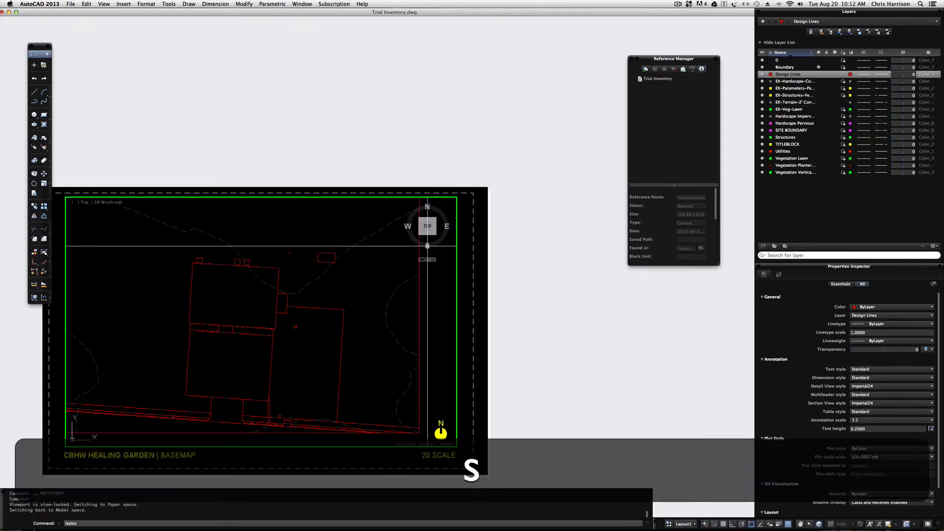
pyautogui.write('yios')
pyautogui.press('Return')
pyautogui.press('Escape')
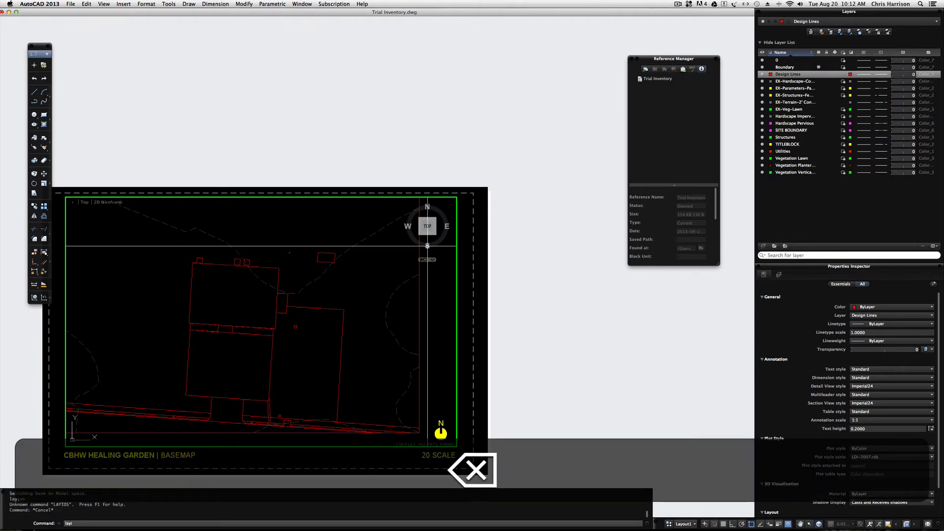
pyautogui.write('layiso')
pyautogui.press('Return')
pyautogui.click(377, 238)
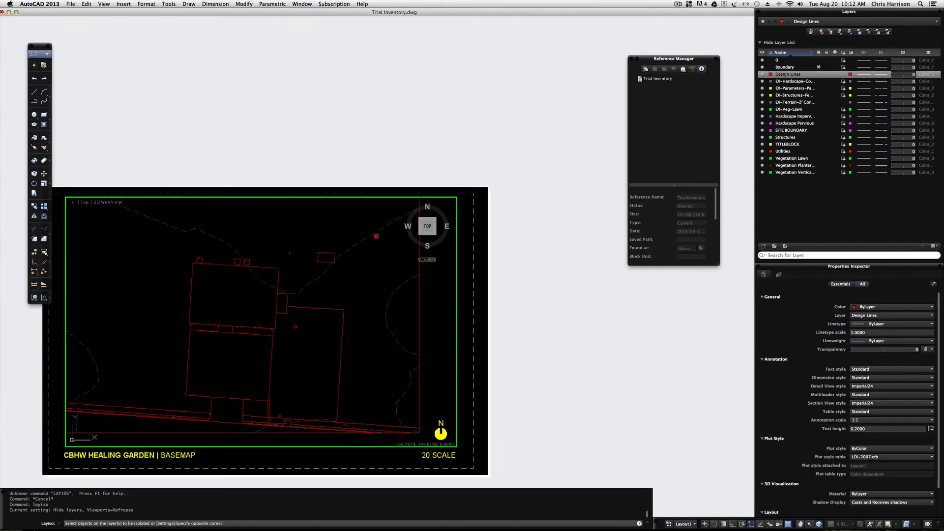
pyautogui.click(377, 238)
pyautogui.click(372, 236)
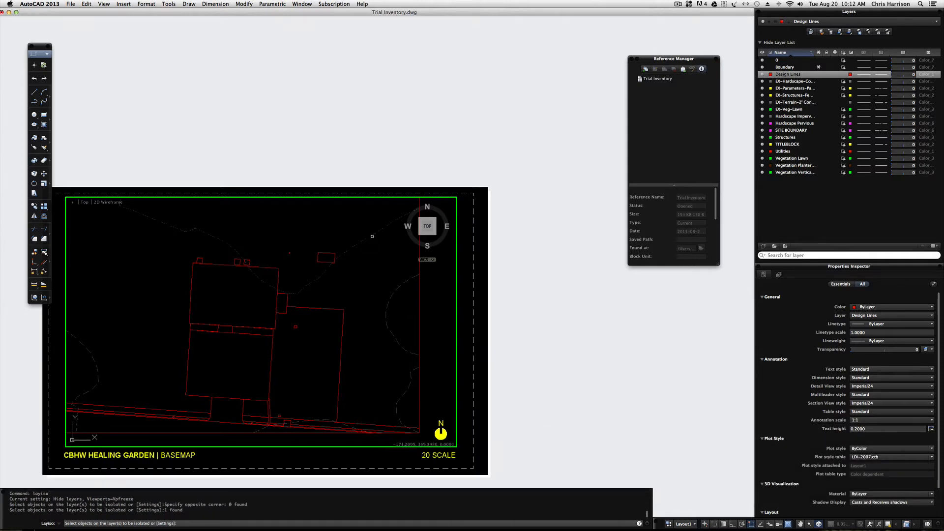
pyautogui.press('Return')
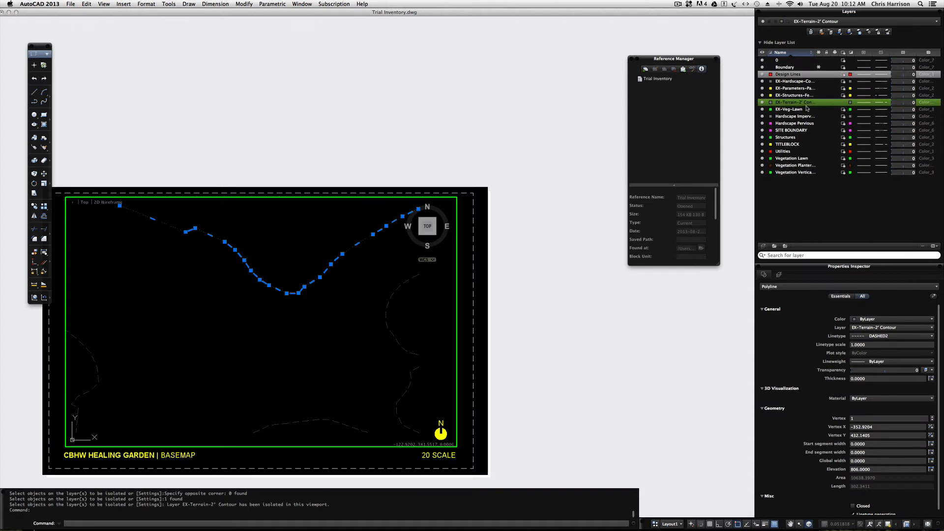
pyautogui.press('Escape')
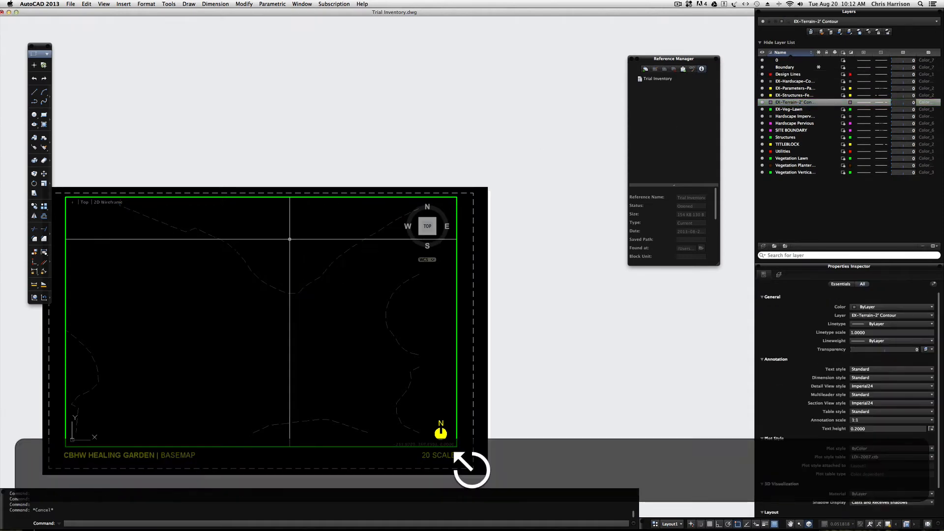
# Add multiline text reading "LP" above the dip of the upper contour line
pyautogui.write('mte')
pyautogui.press('Return')
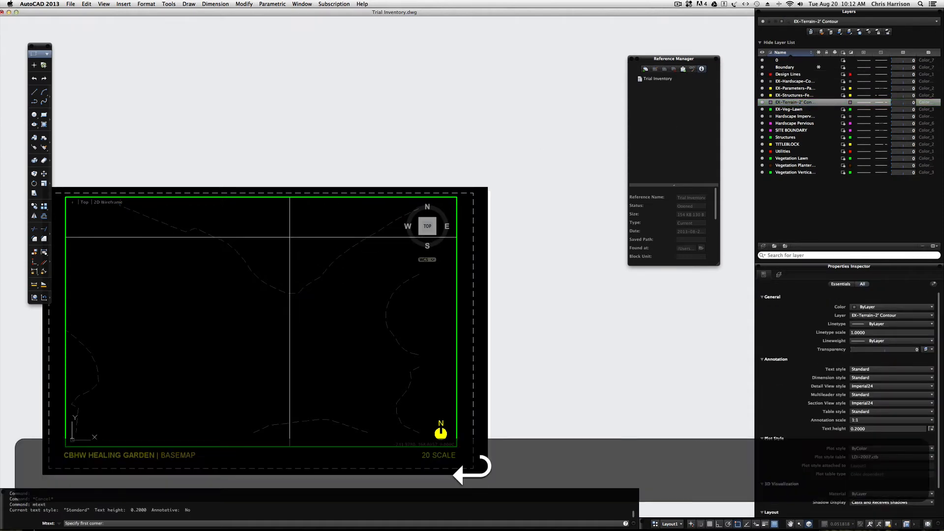
pyautogui.click(273, 246)
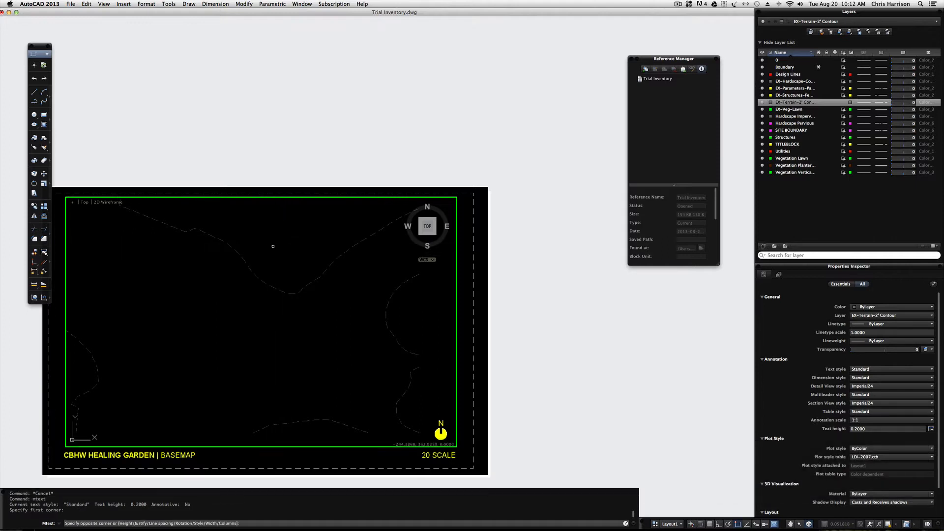
pyautogui.click(300, 258)
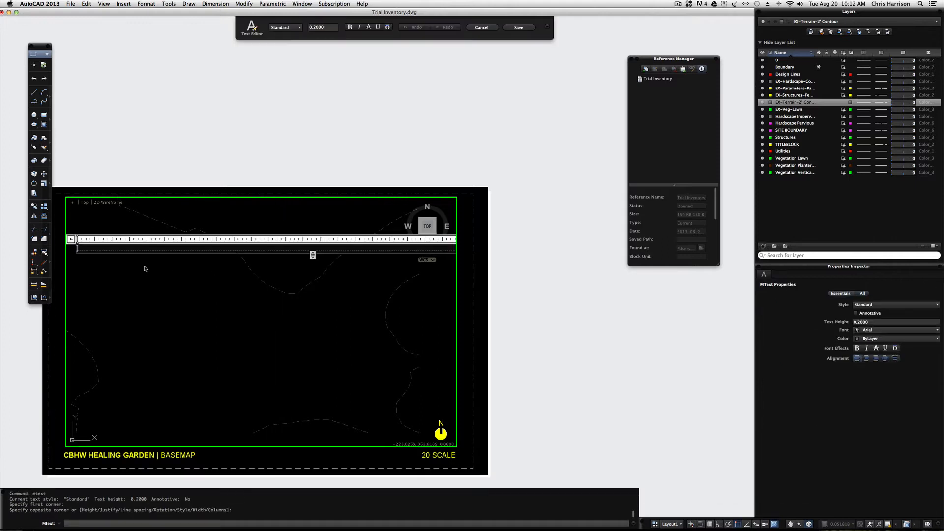
pyautogui.write('I')
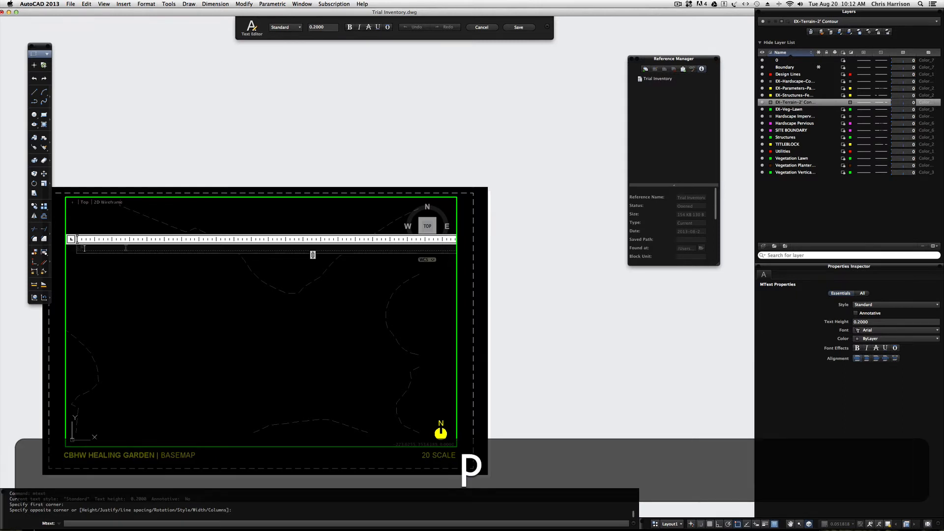
pyautogui.press('Escape')
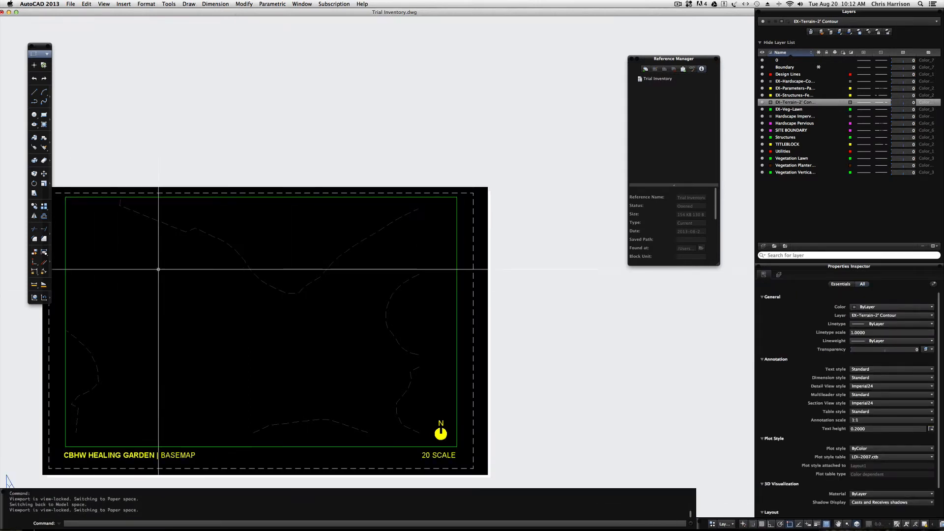
# Set the text height of the LP label to 3 and save the edit
pyautogui.doubleClick(273, 251)
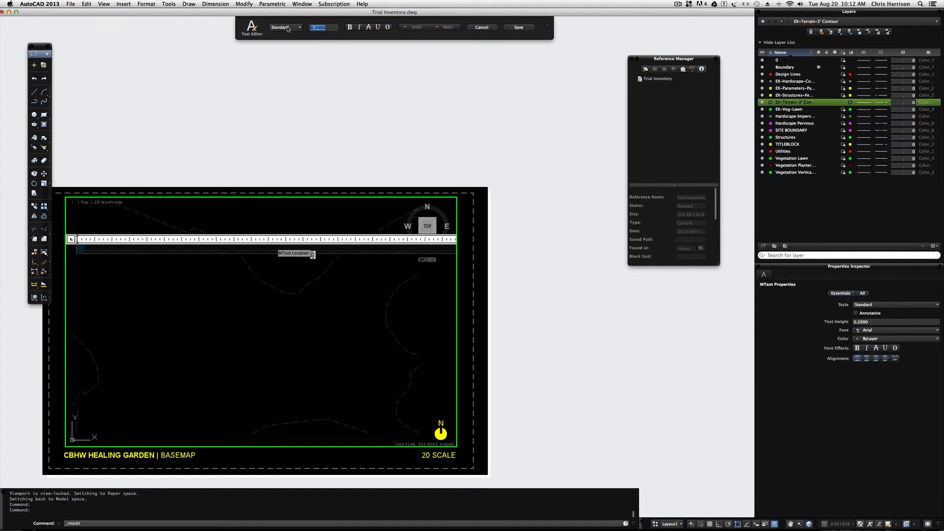
pyautogui.write('3')
pyautogui.press('Return')
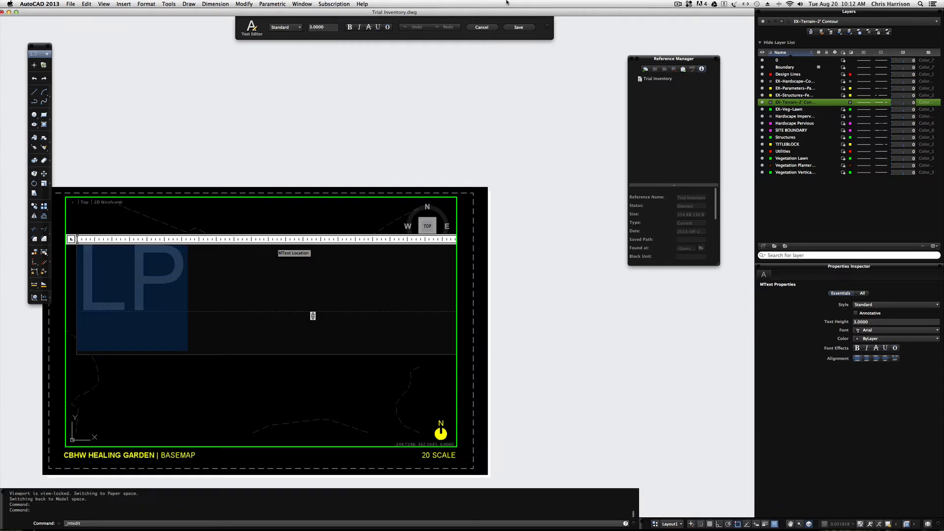
pyautogui.click(519, 26)
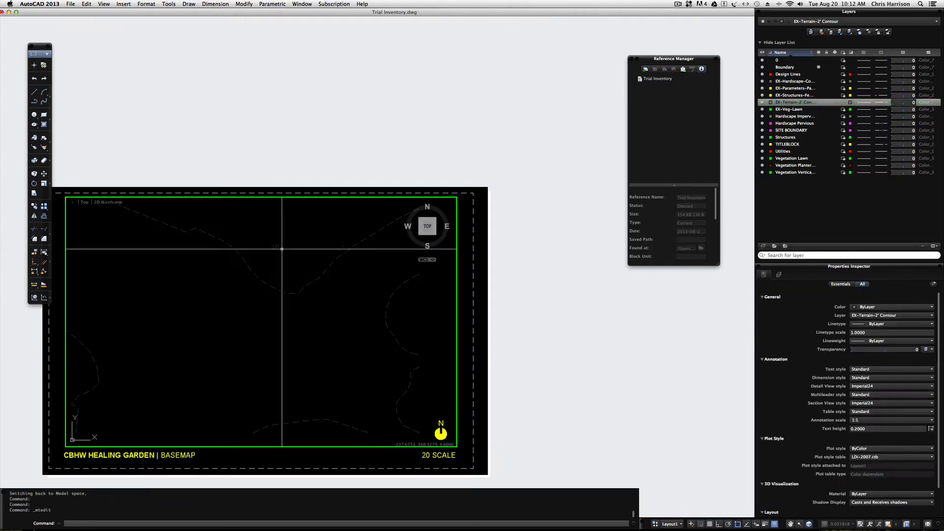
# Move the LP label up and slightly right, above the lowest bend of the upper contour
pyautogui.scroll(-5, 279, 258)
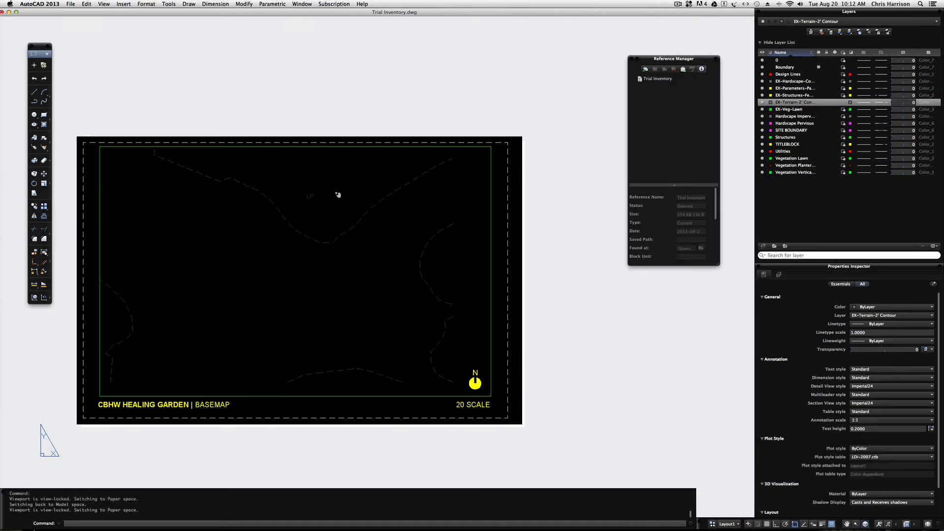
pyautogui.write('m')
pyautogui.press('Return')
pyautogui.click(315, 205)
pyautogui.click(299, 186)
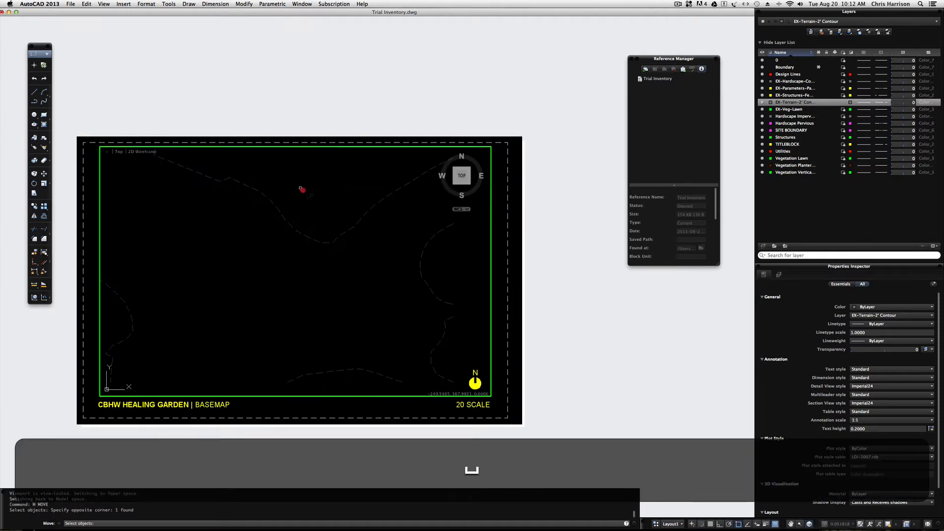
pyautogui.press('Return')
pyautogui.click(310, 195)
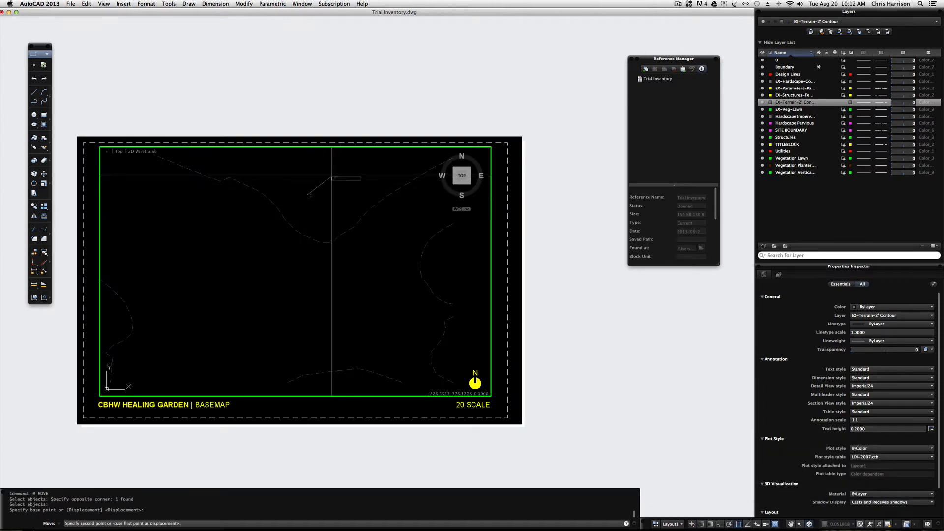
pyautogui.click(322, 218)
# Copy the LP label to the lower-left part of the viewport, between the left and bottom contour lines
pyautogui.write('copy')
pyautogui.press('Return')
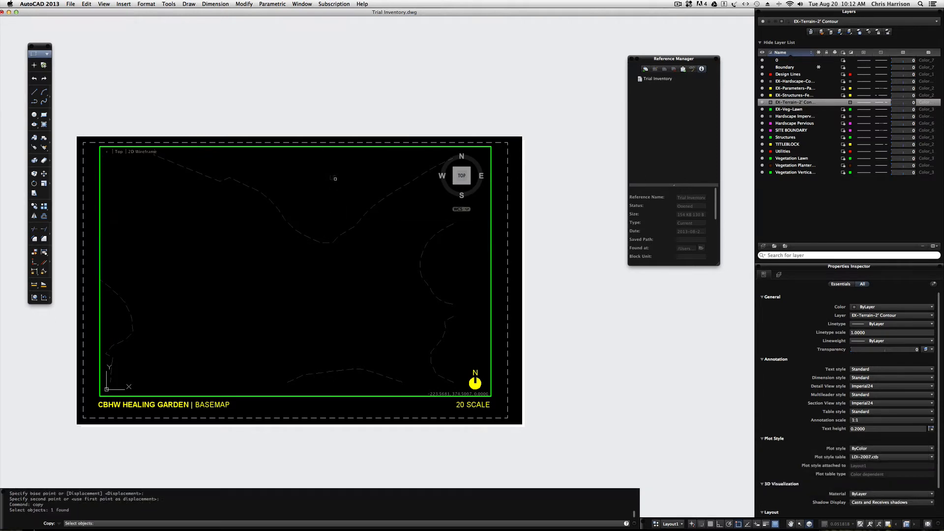
pyautogui.click(335, 179)
pyautogui.press('Return')
pyautogui.click(325, 186)
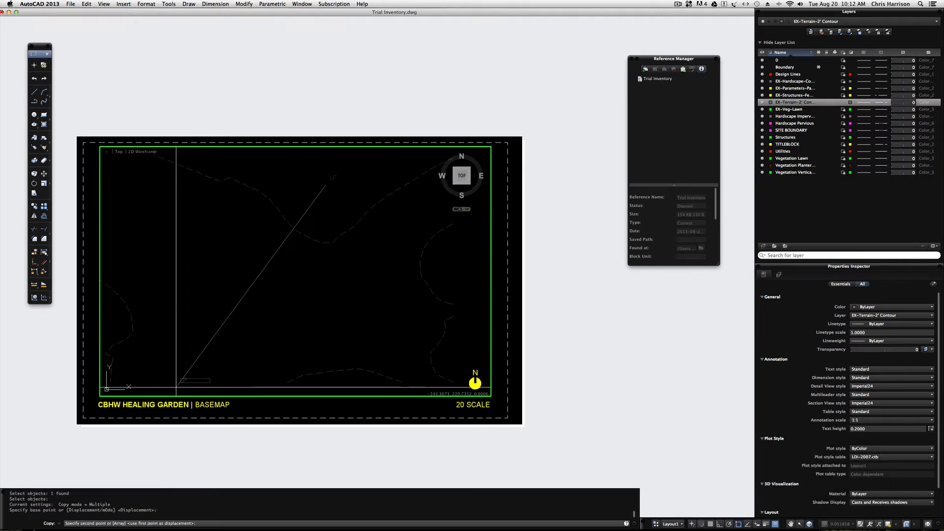
pyautogui.click(176, 387)
pyautogui.press('Escape')
# Select the upper contour polyline to check its elevation, and clear the selection
pyautogui.click(383, 222)
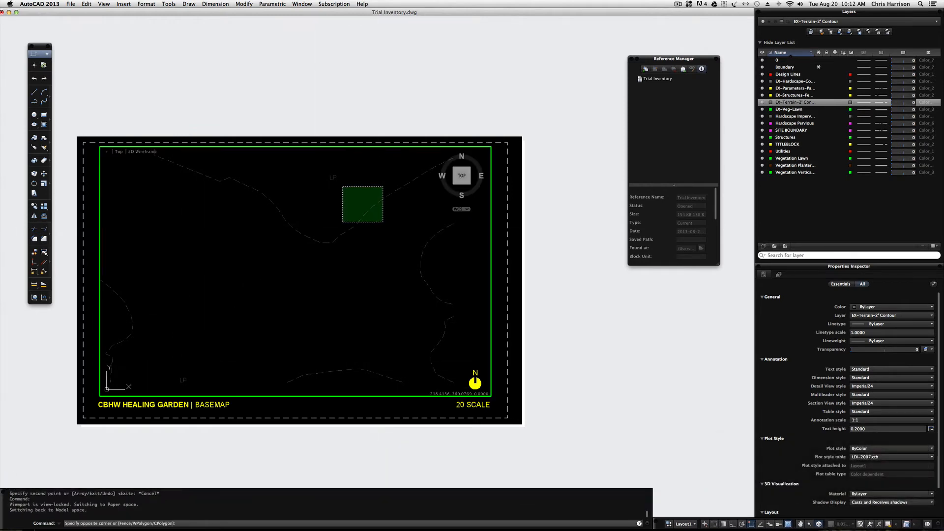
pyautogui.click(343, 186)
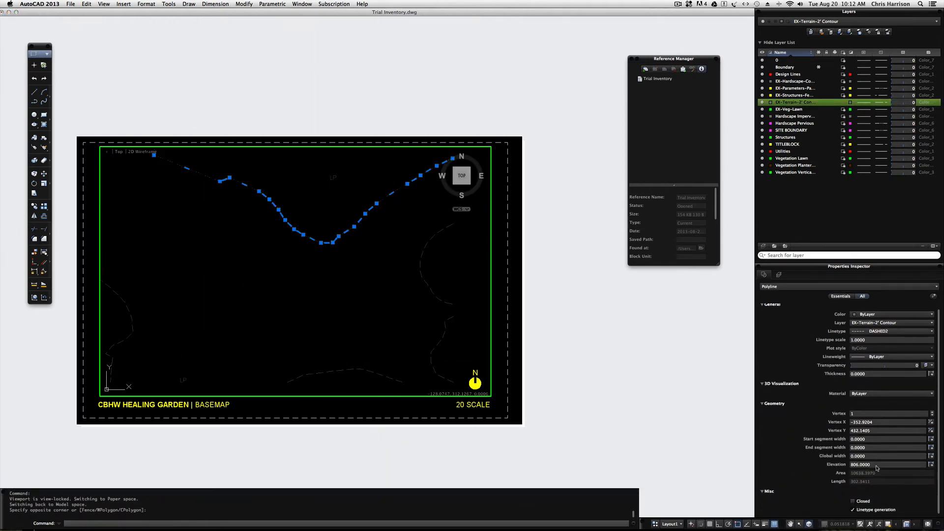
pyautogui.press('Escape')
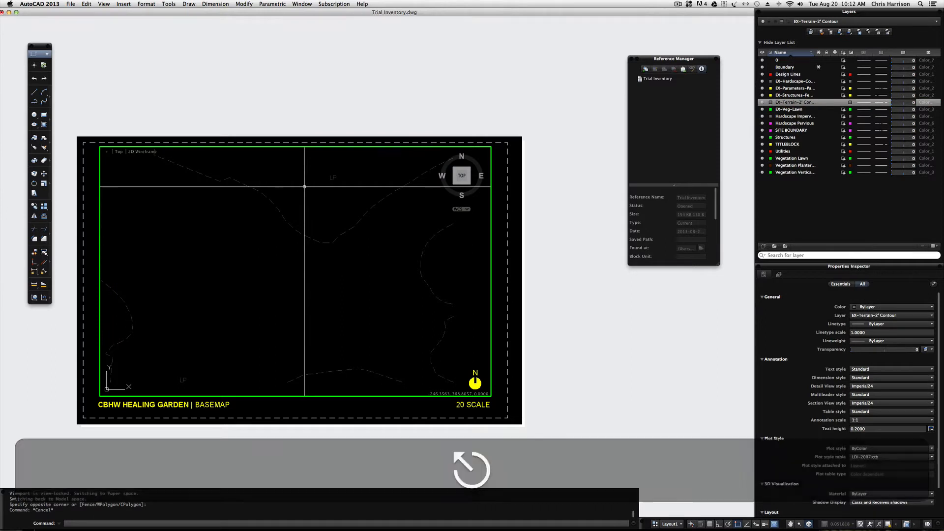
# Copy the LP label above the upper contour down to that contour's lowest bend
pyautogui.write('copy')
pyautogui.press('Return')
pyautogui.click(333, 177)
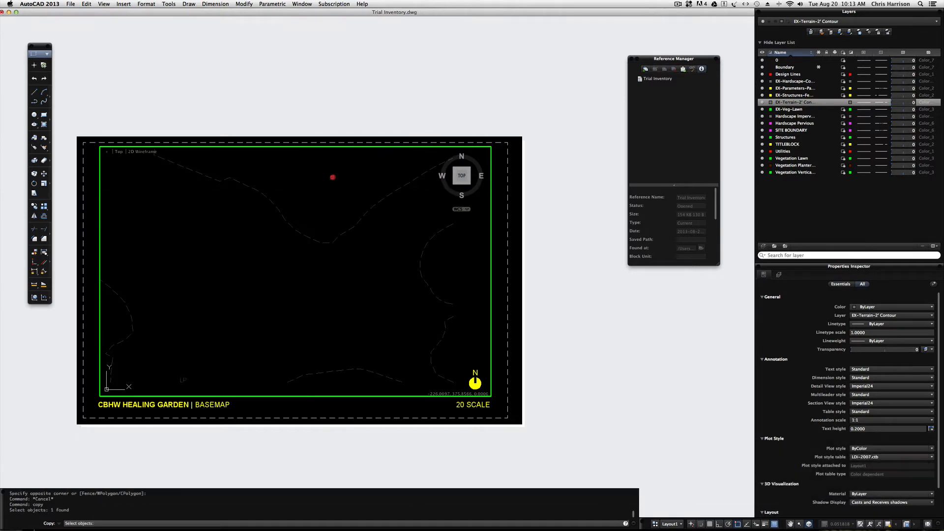
pyautogui.rightClick(333, 181)
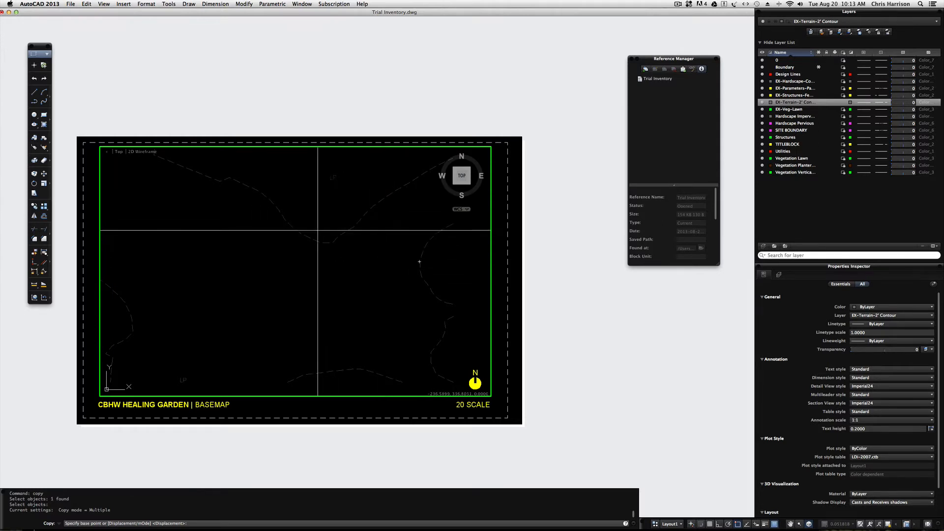
pyautogui.click(326, 238)
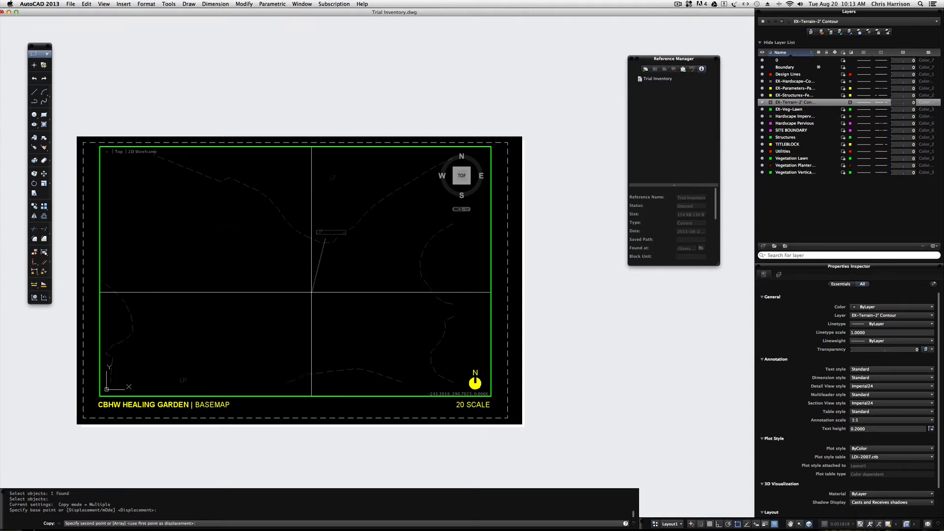
pyautogui.press('Escape')
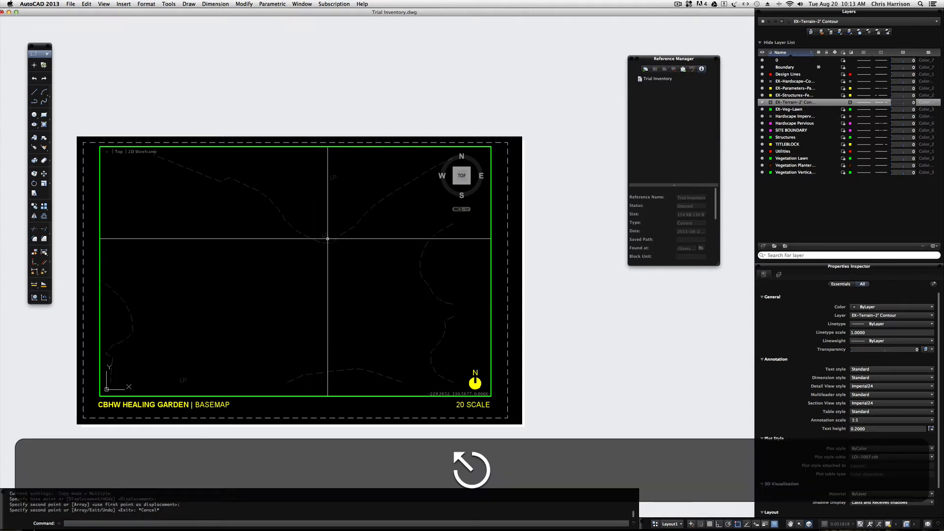
# Change the copied label at the upper contour's bend to 806 and save the edit
pyautogui.doubleClick(325, 236)
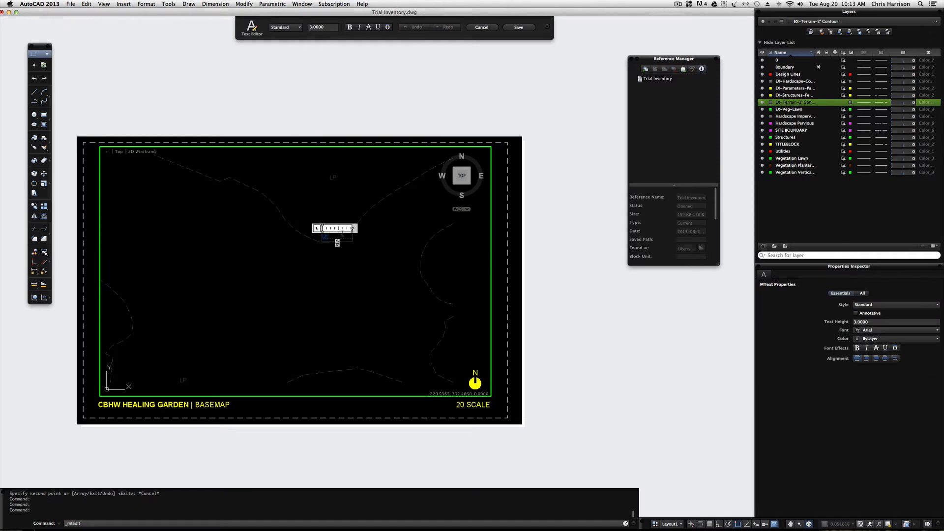
pyautogui.write('0')
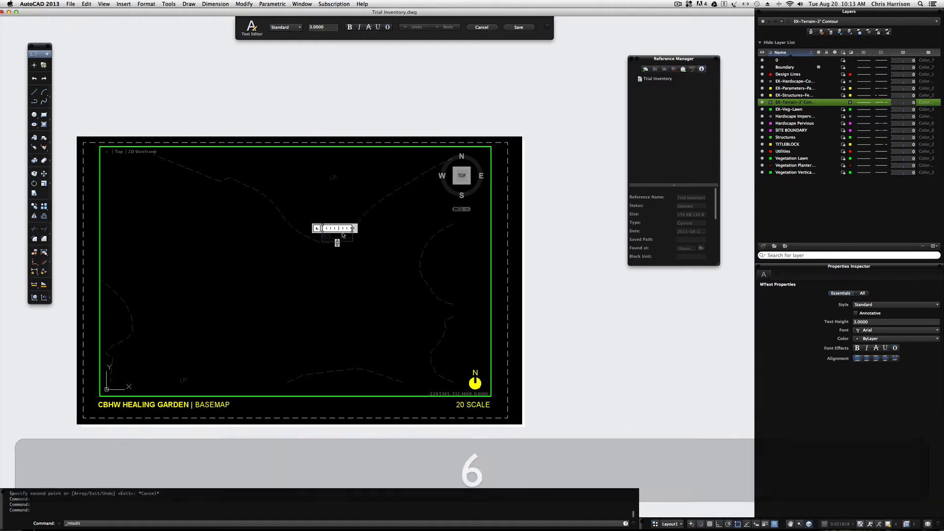
pyautogui.write("'")
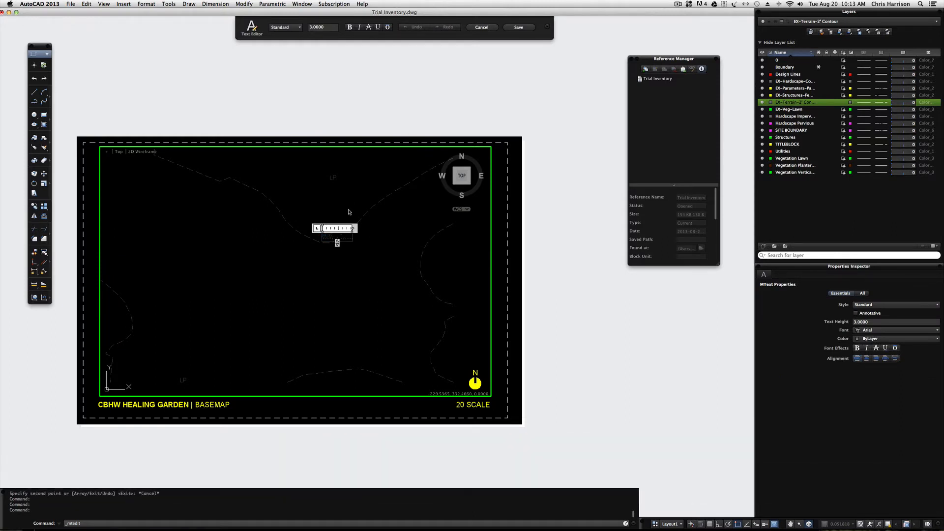
pyautogui.press('BackSpace')
pyautogui.click(519, 27)
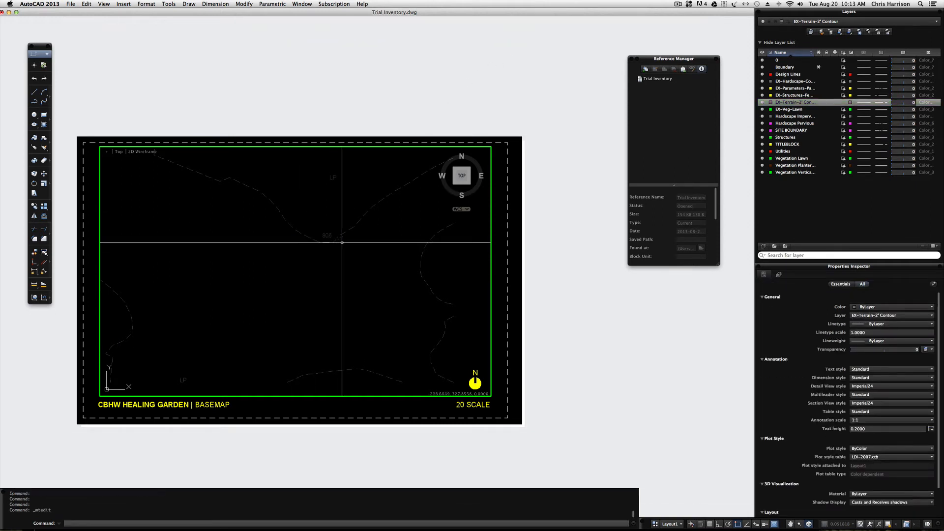
# Select the curved contour on the east side to check its elevation, and clear the selection
pyautogui.press('space')
pyautogui.moveTo(360, 261); pyautogui.dragTo(308, 204)
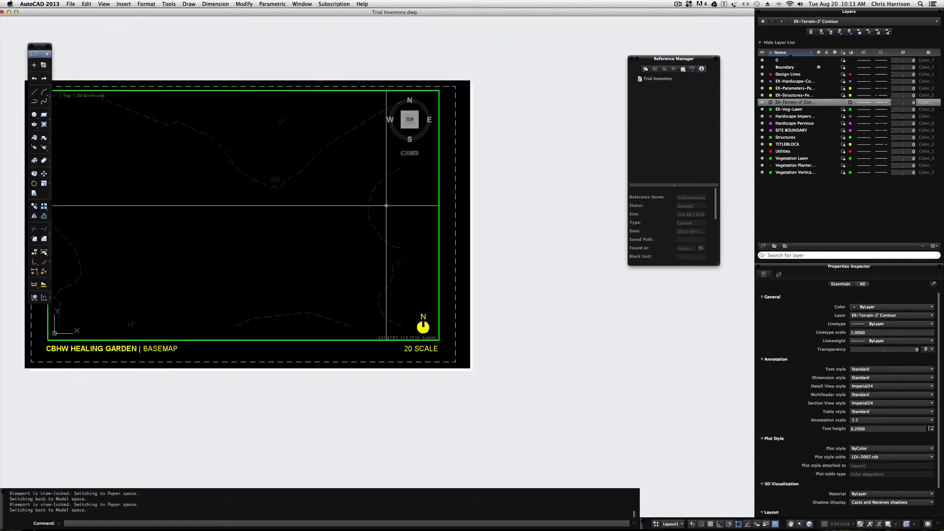
pyautogui.click(384, 229)
pyautogui.click(307, 222)
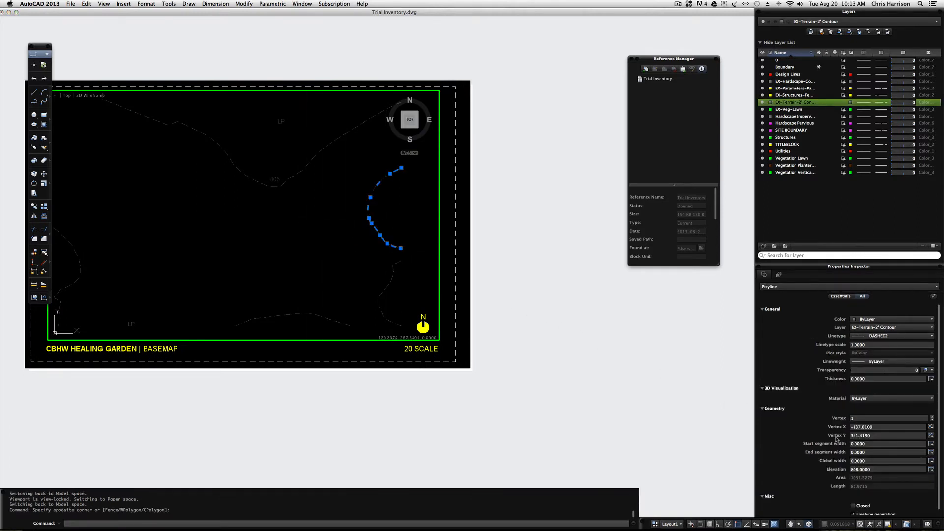
pyautogui.press('Escape')
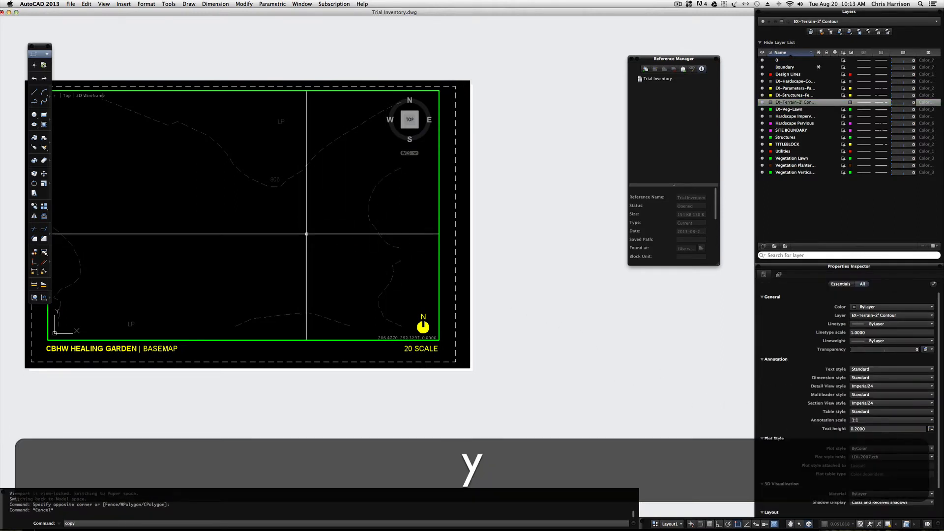
# Copy the 806 label to the west edge of the curved east contour
pyautogui.write('copy')
pyautogui.press('Return')
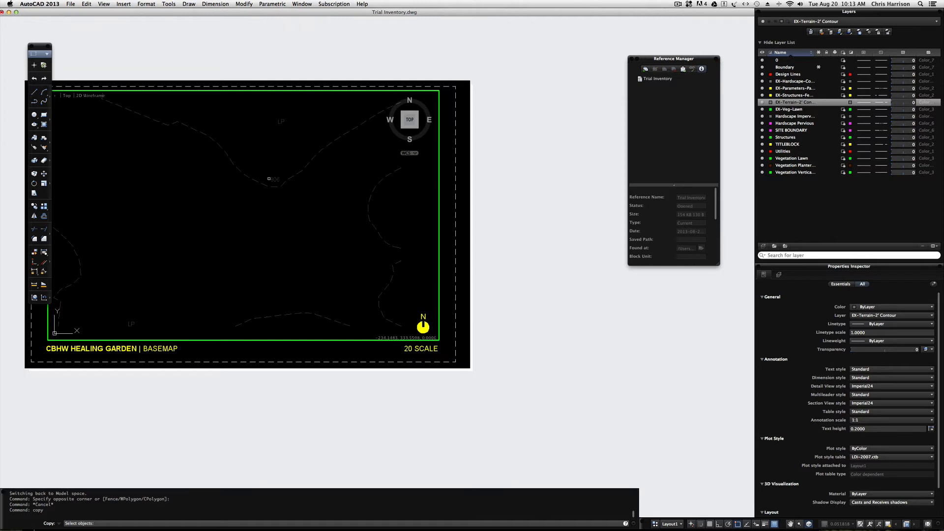
pyautogui.press('Return')
pyautogui.click(271, 184)
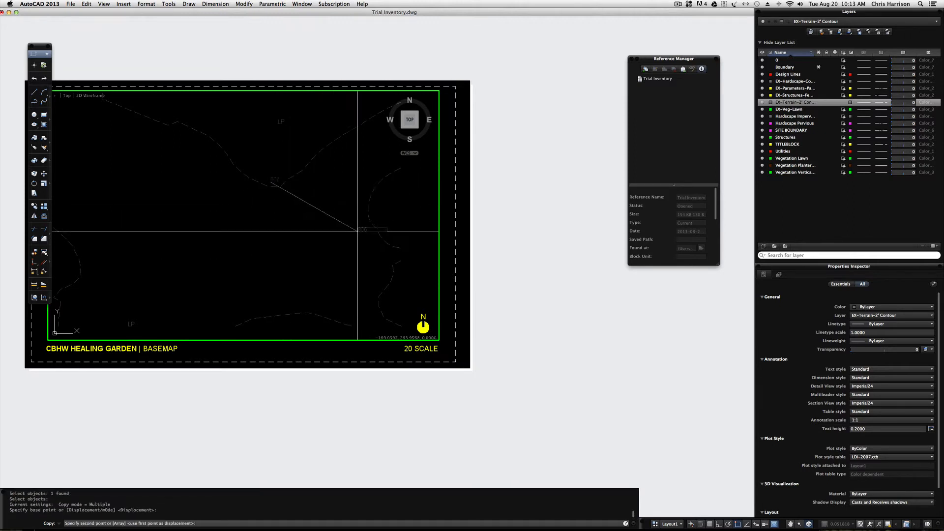
pyautogui.click(369, 225)
pyautogui.press('Escape')
# Change the copied label beside the east contour to 808 and close the text editor
pyautogui.doubleClick(369, 225)
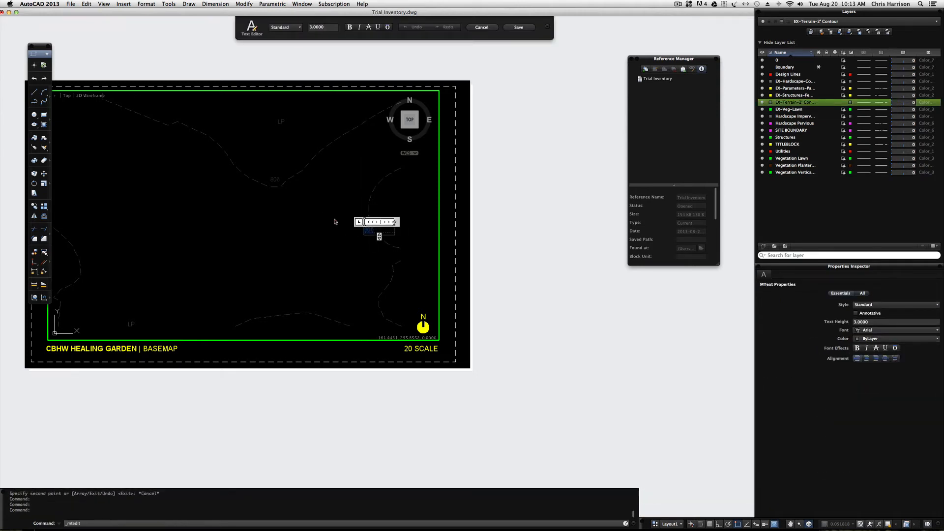
pyautogui.write('0')
pyautogui.press('KP_Enter')
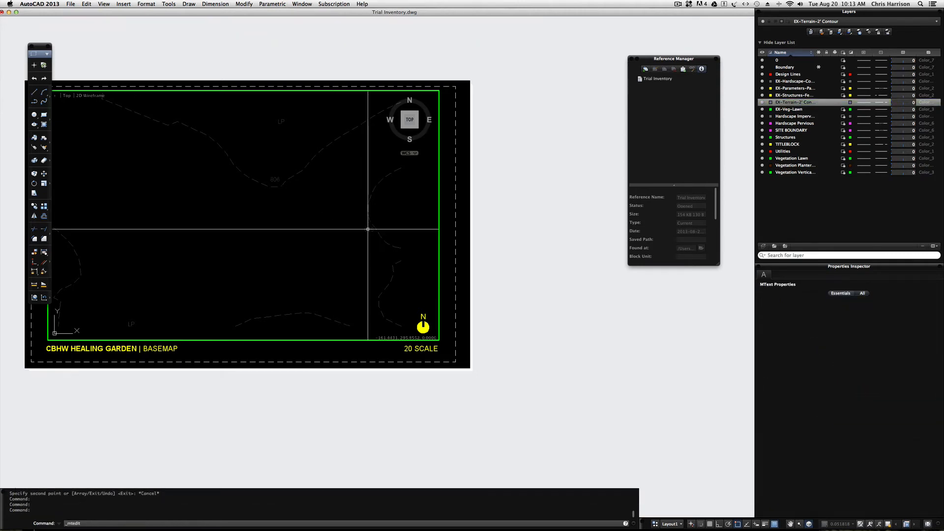
# Rotate the 808 label clockwise about its middle so it follows the slope of the adjacent contour
pyautogui.scroll(10, 369, 226)
pyautogui.write('ro')
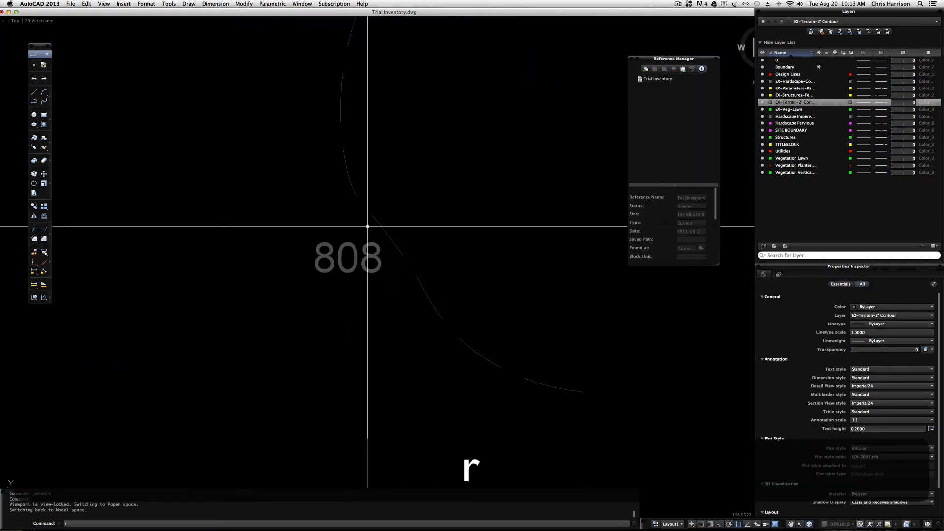
pyautogui.press('space')
pyautogui.click(347, 255)
pyautogui.press('space')
pyautogui.click(347, 255)
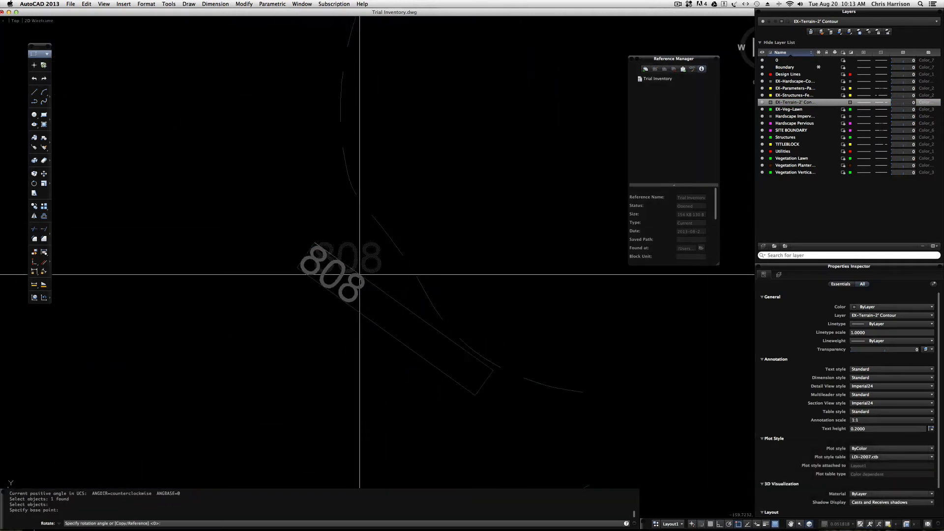
pyautogui.click(351, 300)
# Move the rotated 808 label right and slightly up, close against the east contour line
pyautogui.write('m')
pyautogui.press('space')
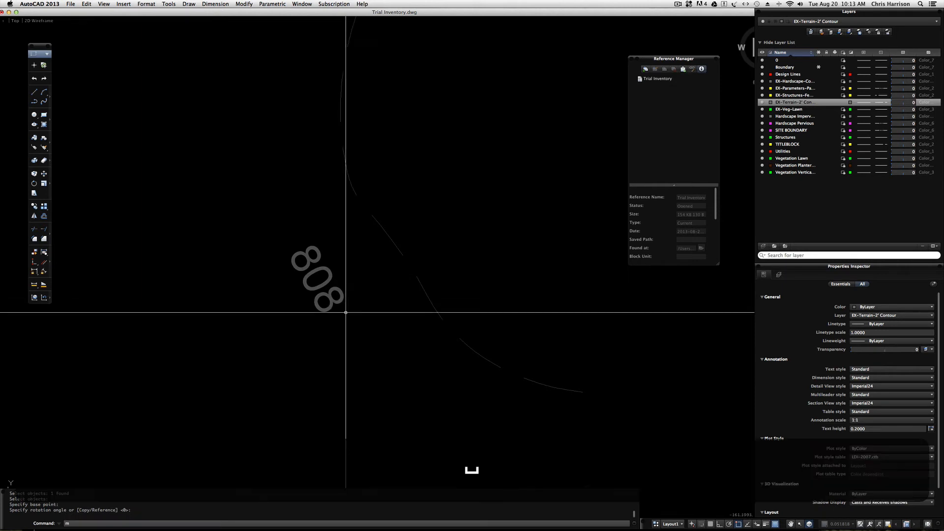
pyautogui.click(345, 312)
pyautogui.click(308, 265)
pyautogui.press('space')
pyautogui.click(315, 243)
pyautogui.click(371, 228)
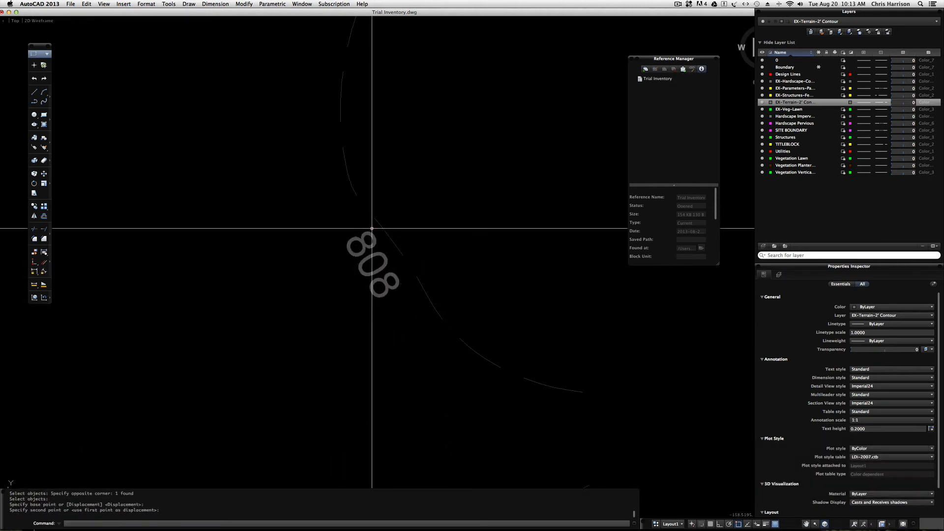
# Copy the rotated 808 label down toward the contour in the southeast corner of the viewport
pyautogui.scroll(-6, 358, 256)
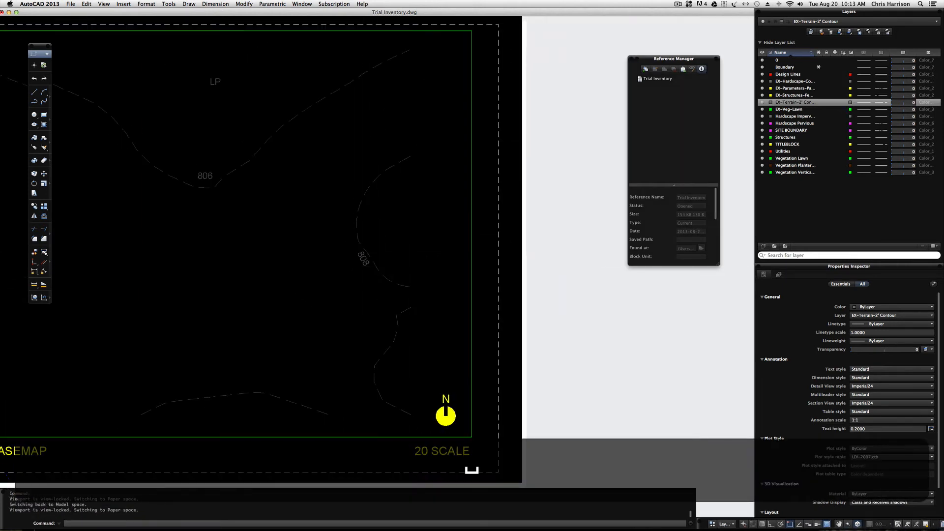
pyautogui.scroll(-3, 389, 258)
pyautogui.write('co')
pyautogui.press('Return')
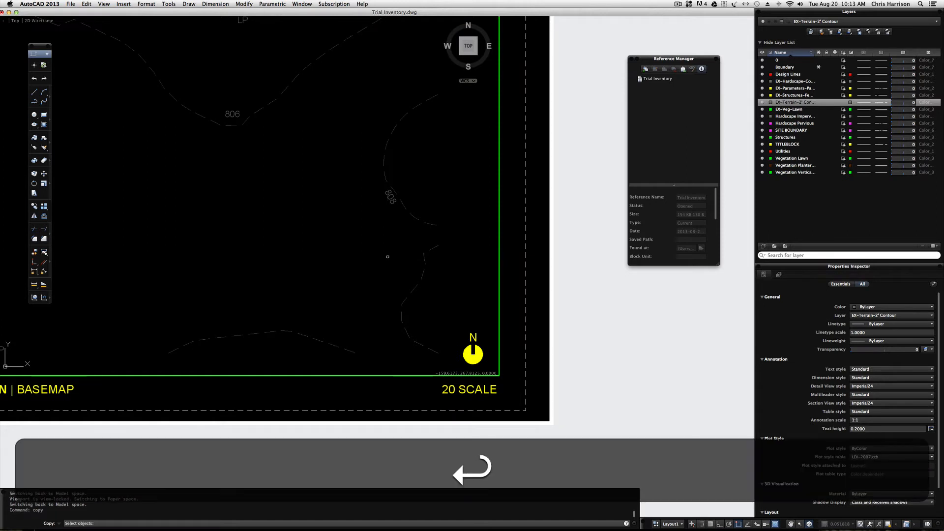
pyautogui.click(390, 200)
pyautogui.rightClick(390, 200)
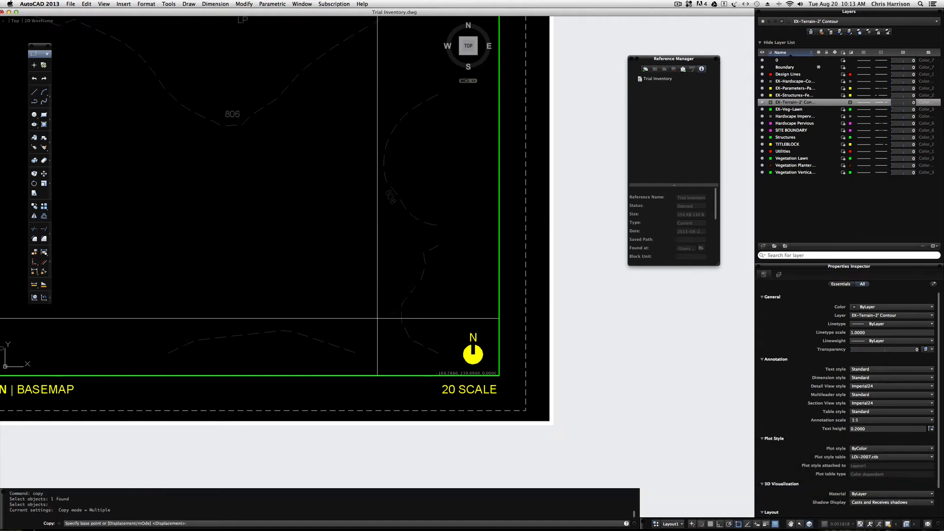
pyautogui.click(384, 194)
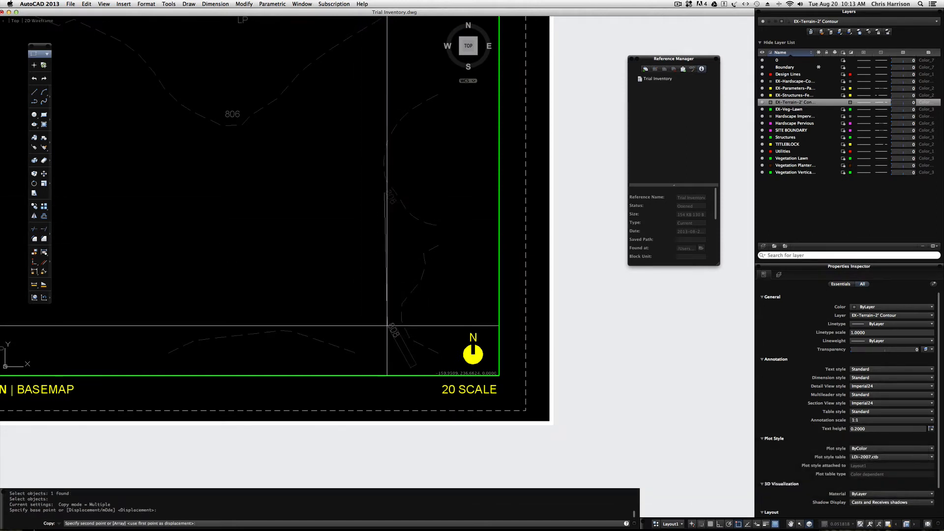
# Place the copied 808 elevation label on the lower southeast contour line and end the copy
pyautogui.click(394, 327)
pyautogui.press('Escape')
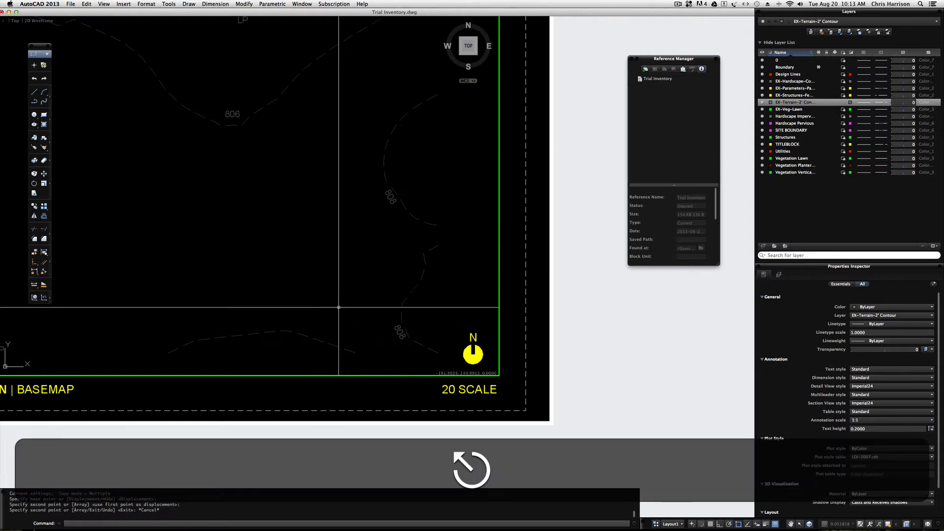
pyautogui.click(305, 352)
pyautogui.click(284, 323)
pyautogui.press('super+z')
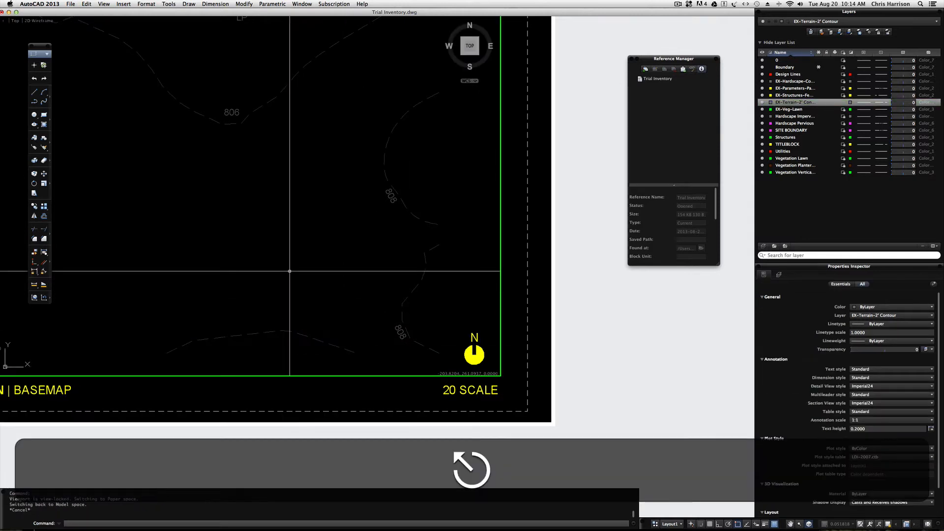
# Copy the 808 label from the lower southeast contour onto the contour along the southern edge
pyautogui.write('copy')
pyautogui.press('Return')
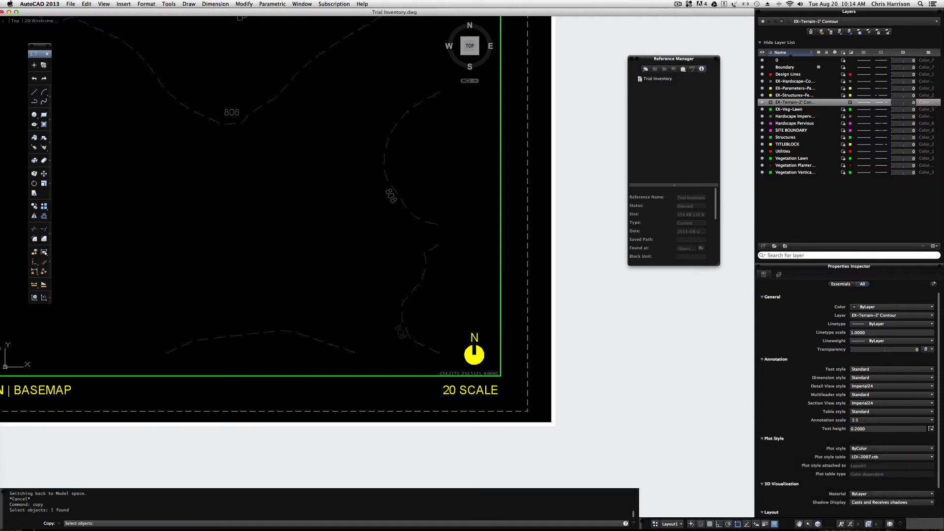
pyautogui.press('Return')
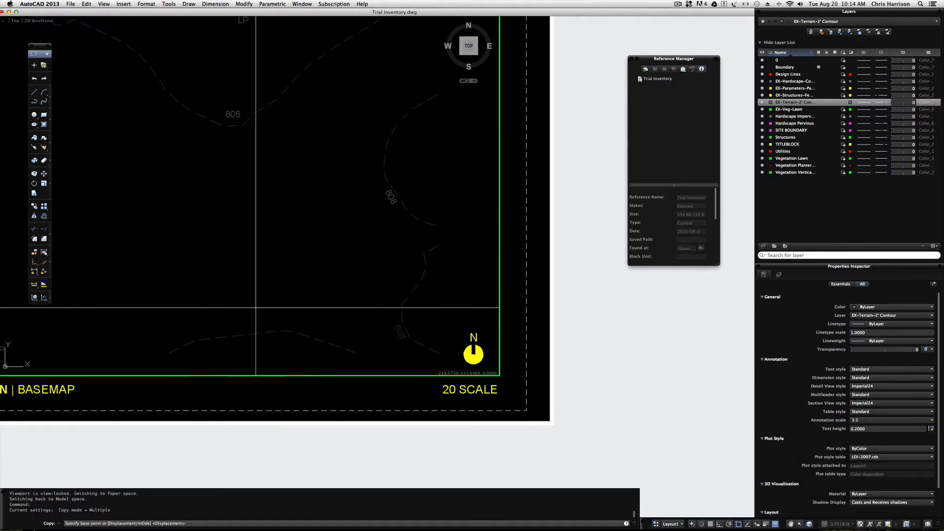
pyautogui.click(396, 327)
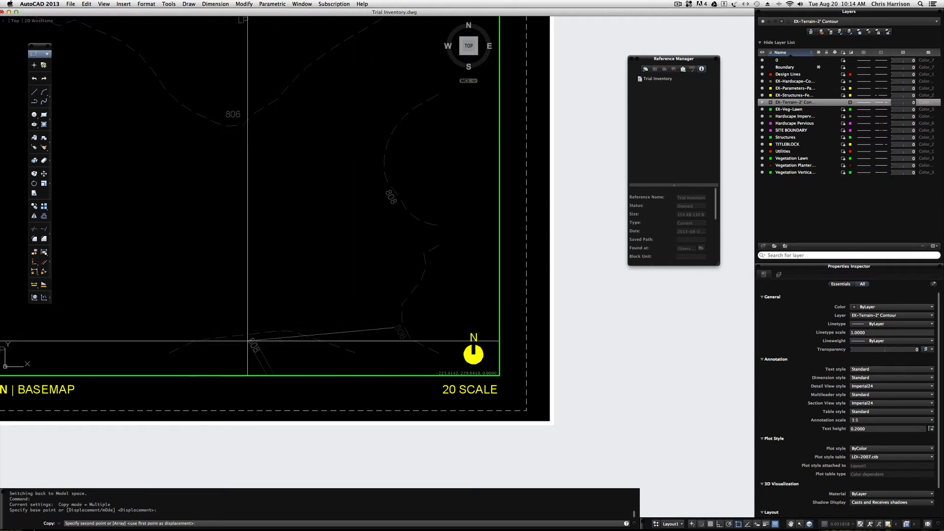
pyautogui.click(264, 338)
pyautogui.press('Escape')
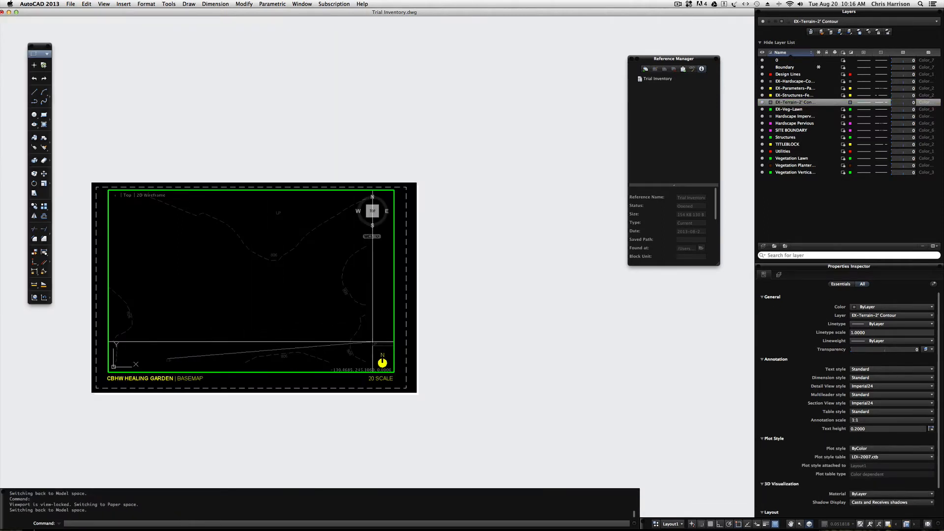
# Change the copied text label above the north arrow to HP
pyautogui.press('Escape')
pyautogui.doubleClick(371, 341)
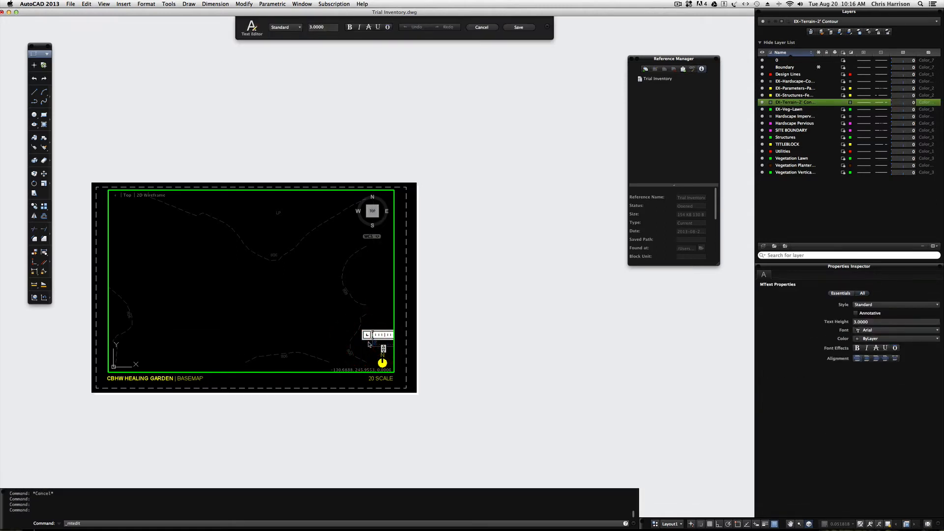
pyautogui.write('P')
pyautogui.click(520, 345)
# Switch to paper space and print the layout to a PDF named Topo in the Inventory folder
pyautogui.write('Ps')
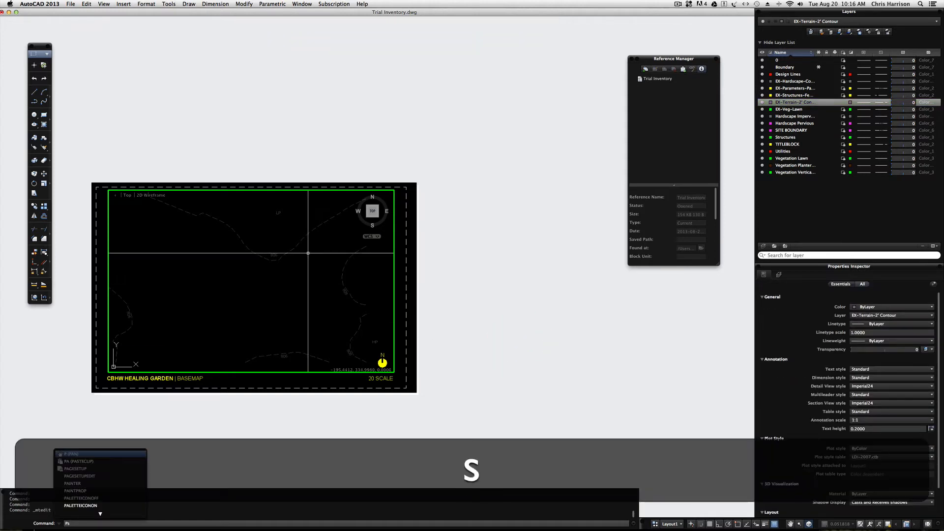
pyautogui.press('Return')
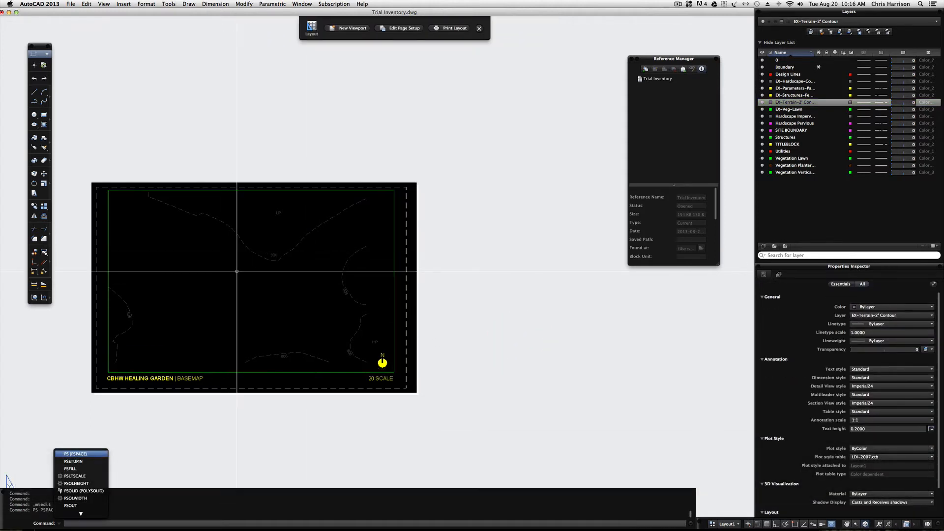
pyautogui.press('super+p')
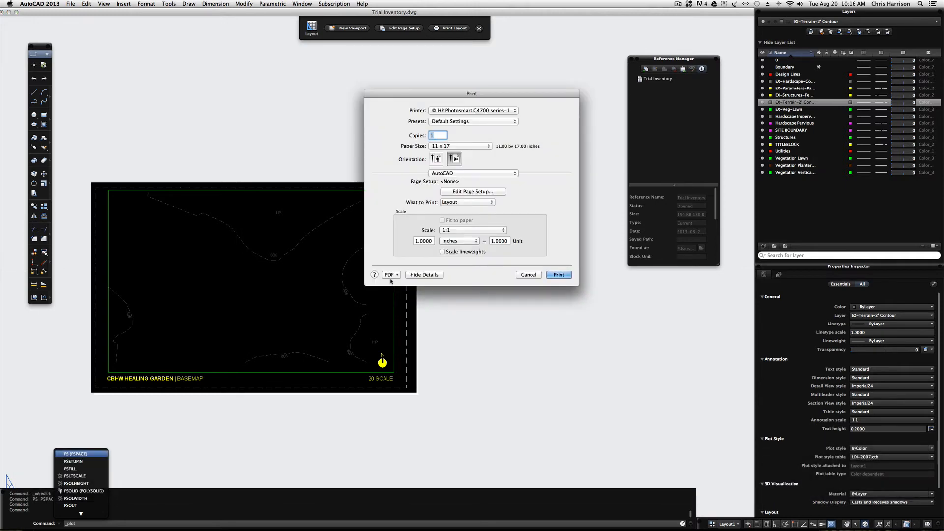
pyautogui.click(390, 278)
pyautogui.click(400, 288)
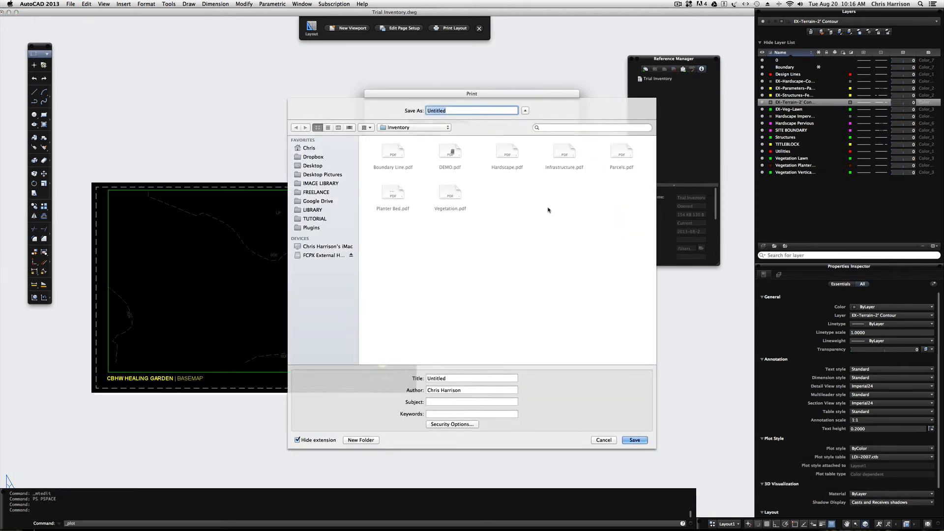
pyautogui.write('t')
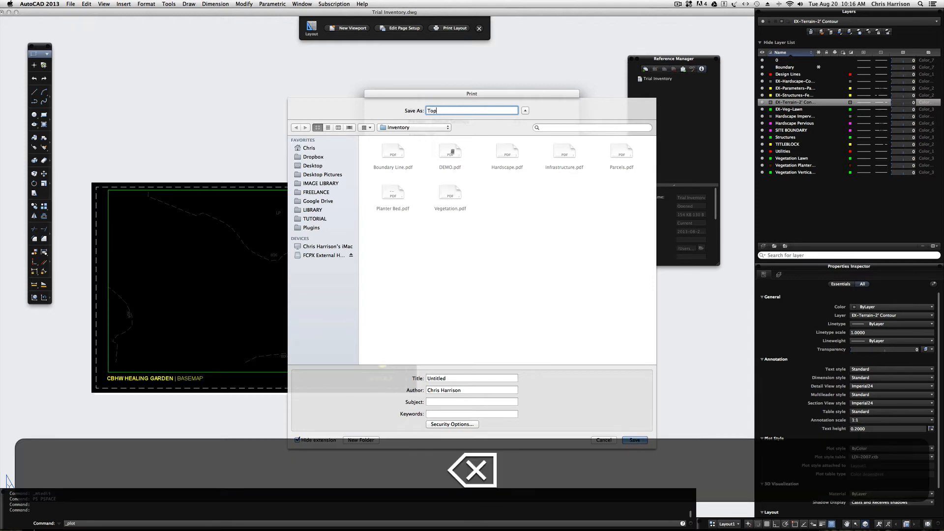
pyautogui.press('Return')
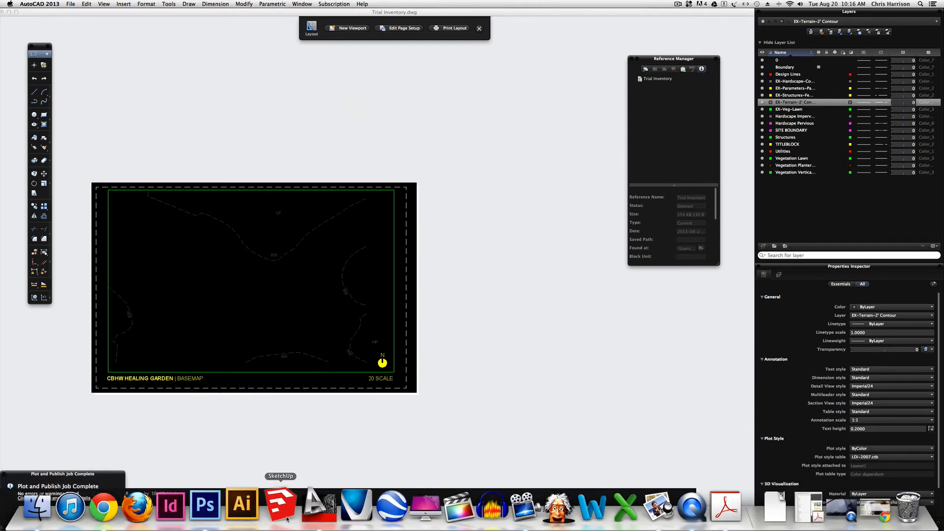
# Switch to Photoshop and close the Boundary Line and DEMO documents without saving
pyautogui.click(215, 507)
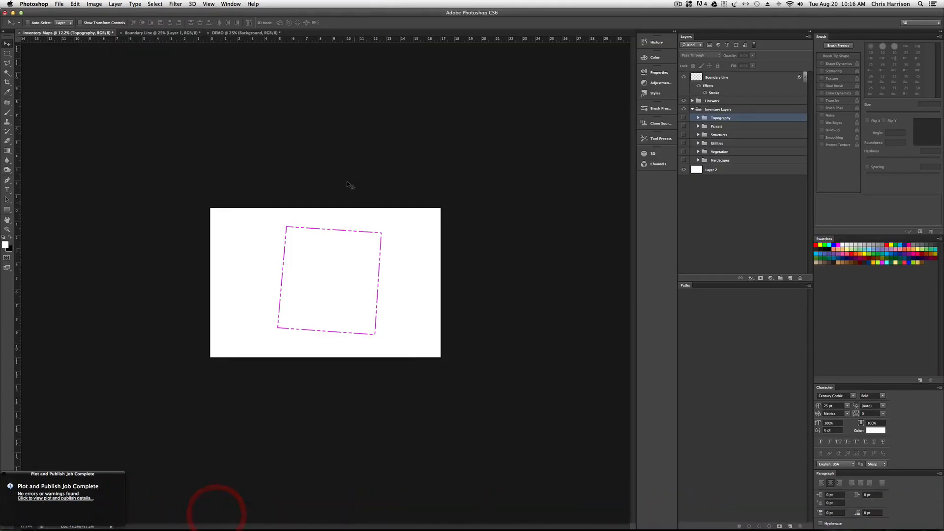
pyautogui.click(149, 33)
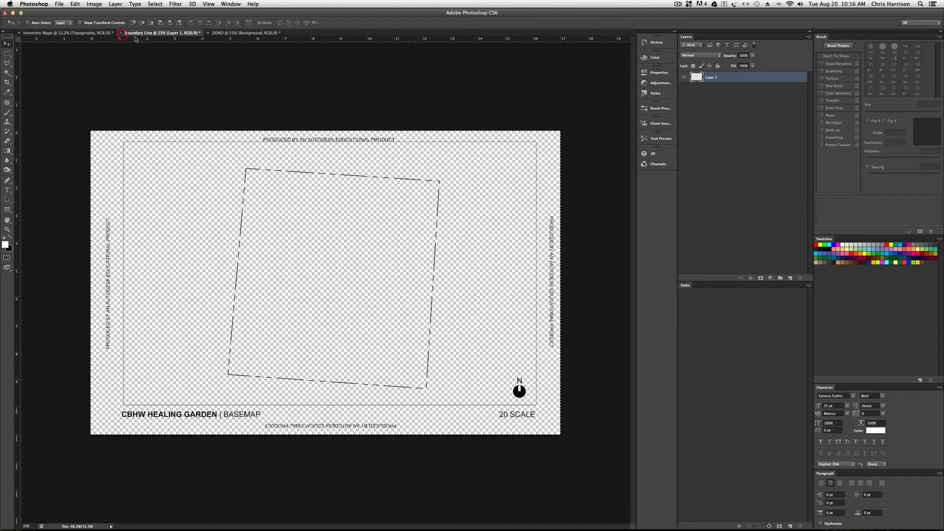
pyautogui.press('super+w')
pyautogui.click(432, 169)
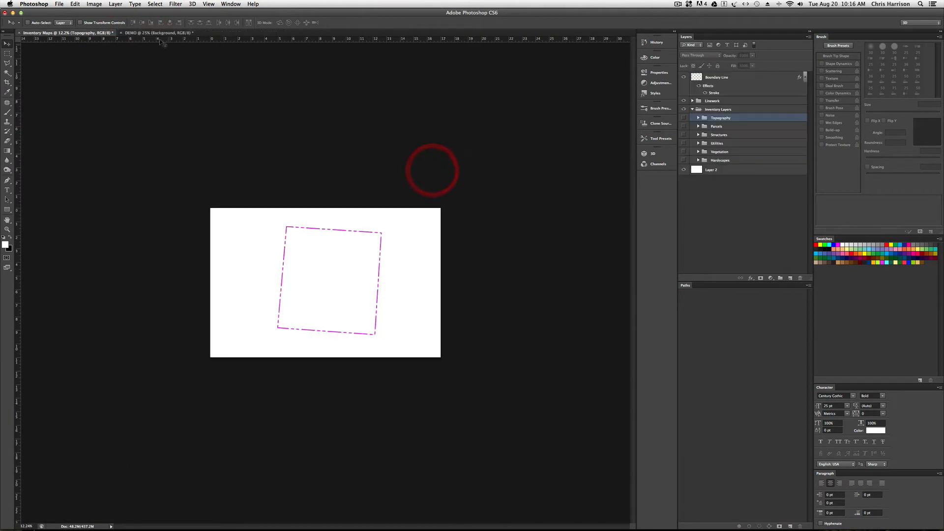
pyautogui.click(145, 33)
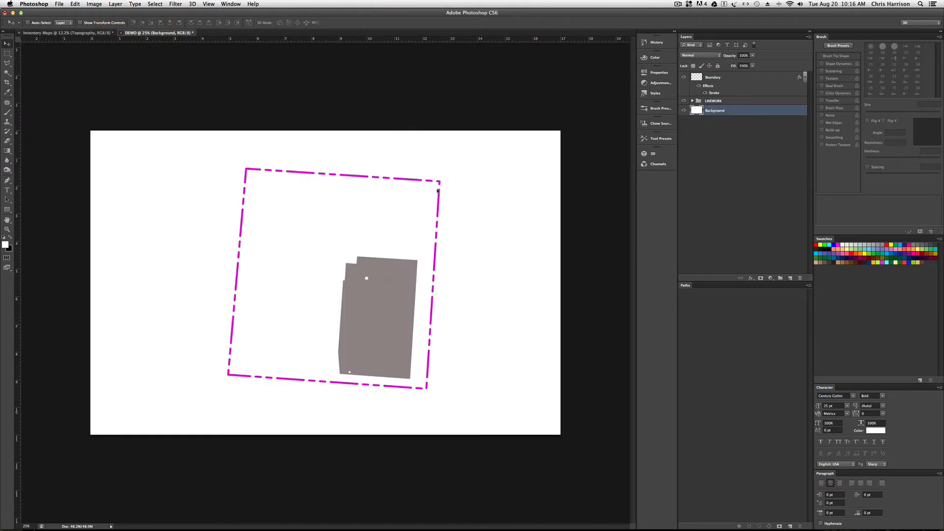
pyautogui.press('super+w')
pyautogui.click(447, 170)
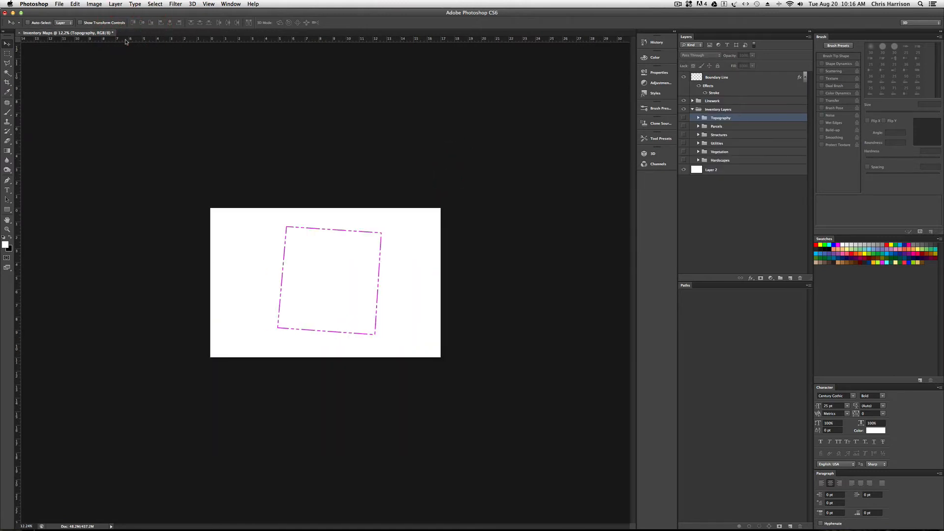
# Open Parcels.pdf and Topo.pdf together, importing each at 17 by 11 inches and 300 pixels/inch
pyautogui.press('super+o')
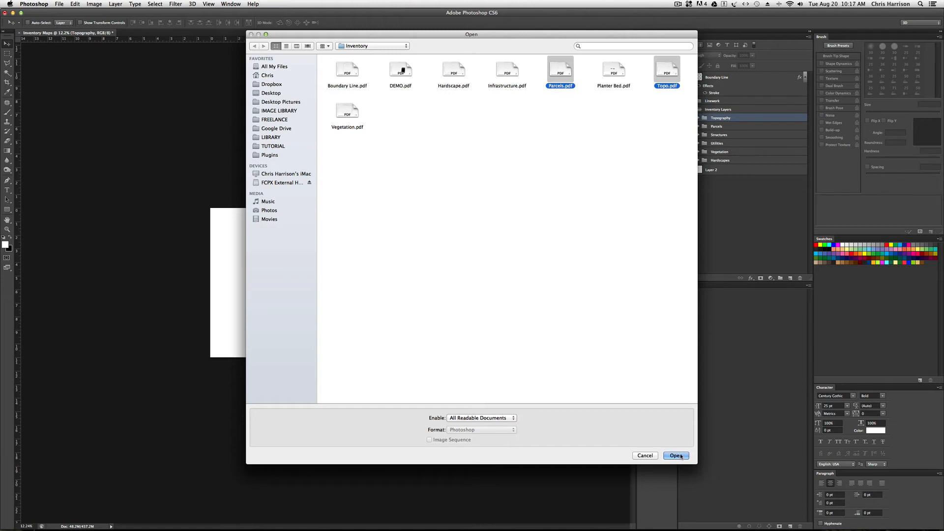
pyautogui.click(676, 456)
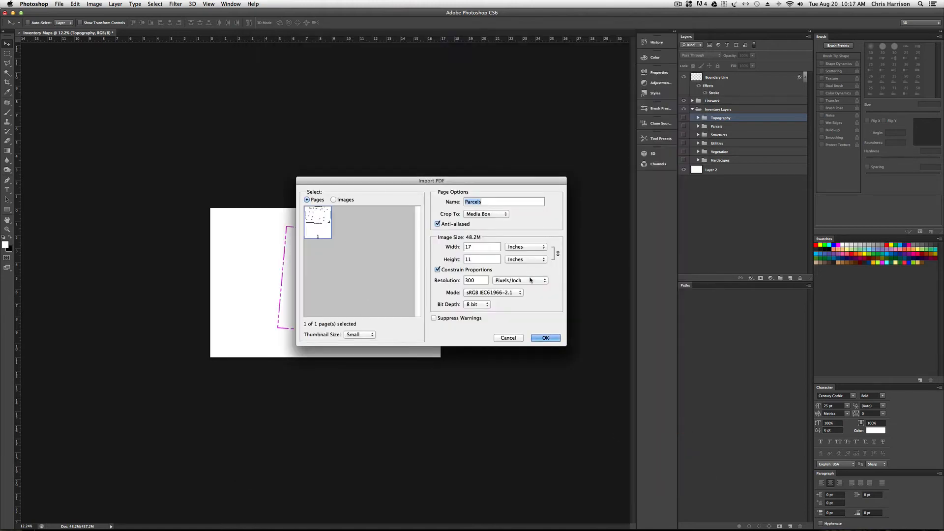
pyautogui.click(547, 339)
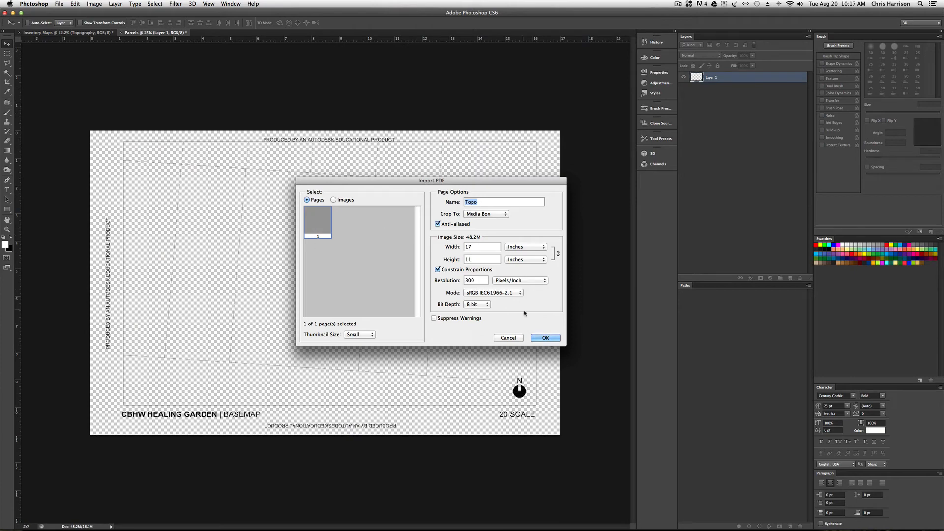
pyautogui.click(544, 338)
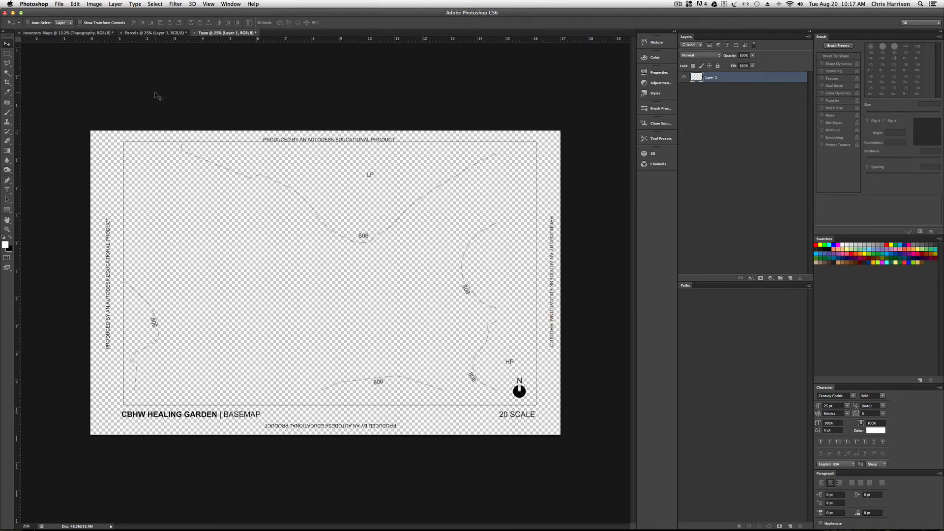
# Select the entire Topo canvas and copy its contents
pyautogui.press('m')
pyautogui.moveTo(94, 117); pyautogui.dragTo(586, 454)
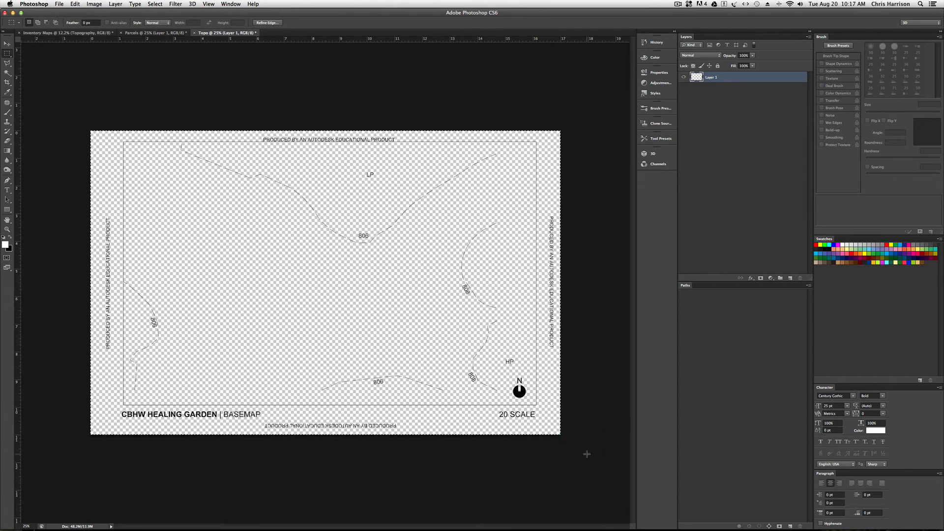
pyautogui.press('super+d')
pyautogui.press('super+a')
pyautogui.press('super+c')
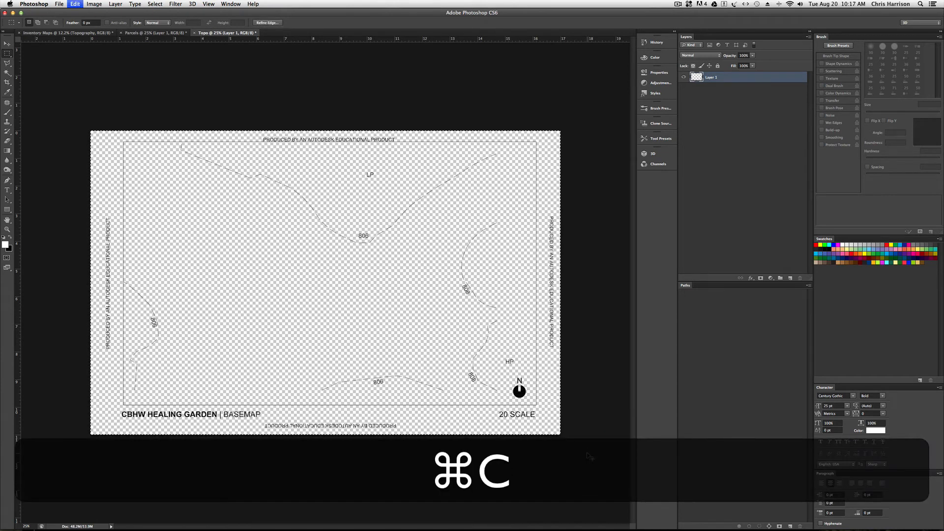
# Paste the copied topo drawing in place above the Hardscape layer in the Linework group of Inventory Maps
pyautogui.click(75, 33)
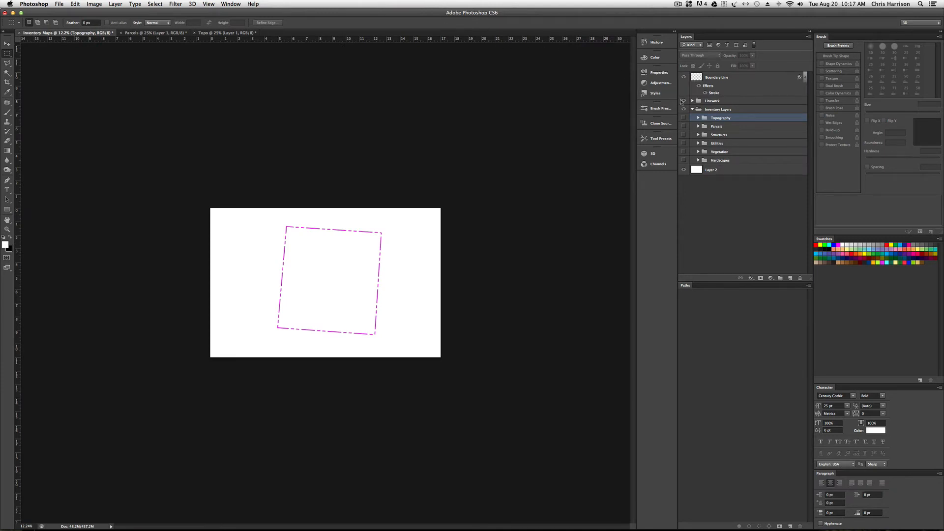
pyautogui.click(693, 109)
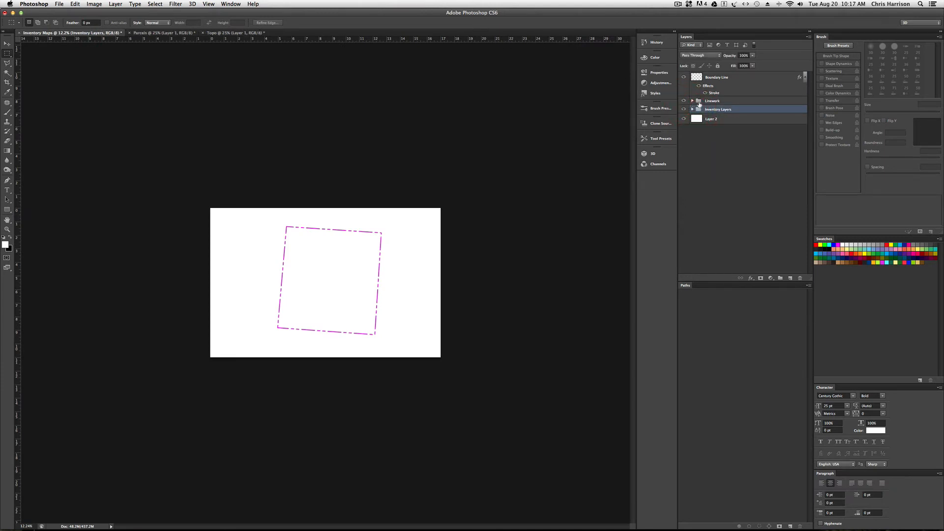
pyautogui.click(692, 101)
pyautogui.click(730, 111)
pyautogui.press('shift+super+v')
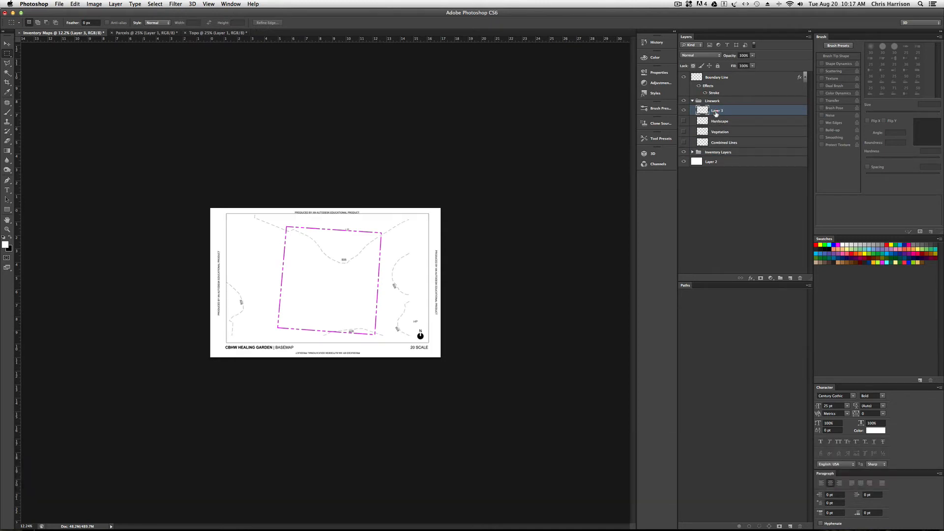
# Rename the pasted layer as Topo
pyautogui.doubleClick(716, 111)
pyautogui.write('Toop')
pyautogui.press('BackSpace')
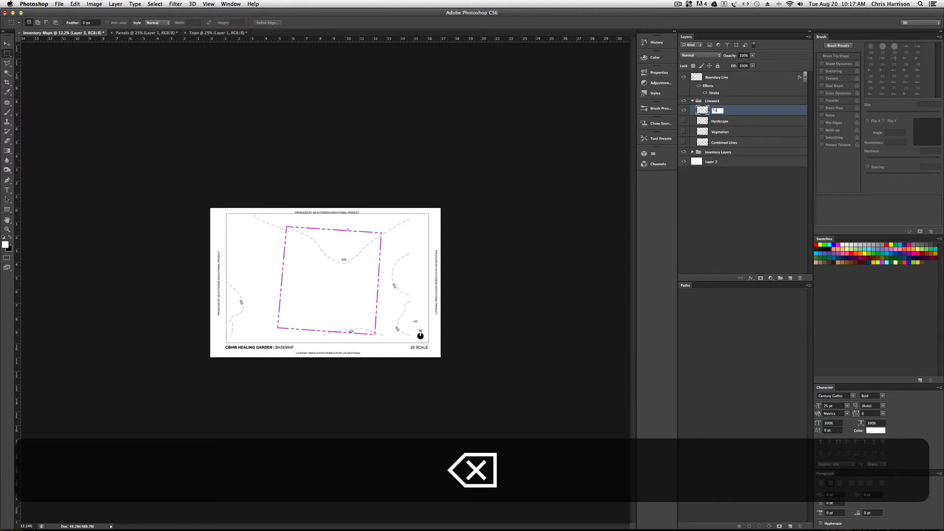
pyautogui.write('po')
pyautogui.press('Return')
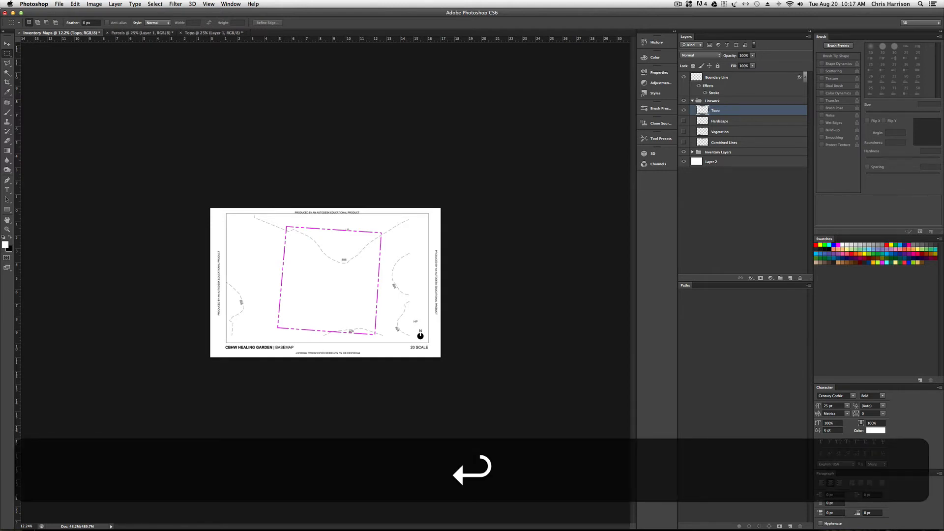
# Delete the frame, title text and educational stamps around the contours on the Topo layer, and clear the selection
pyautogui.press('m')
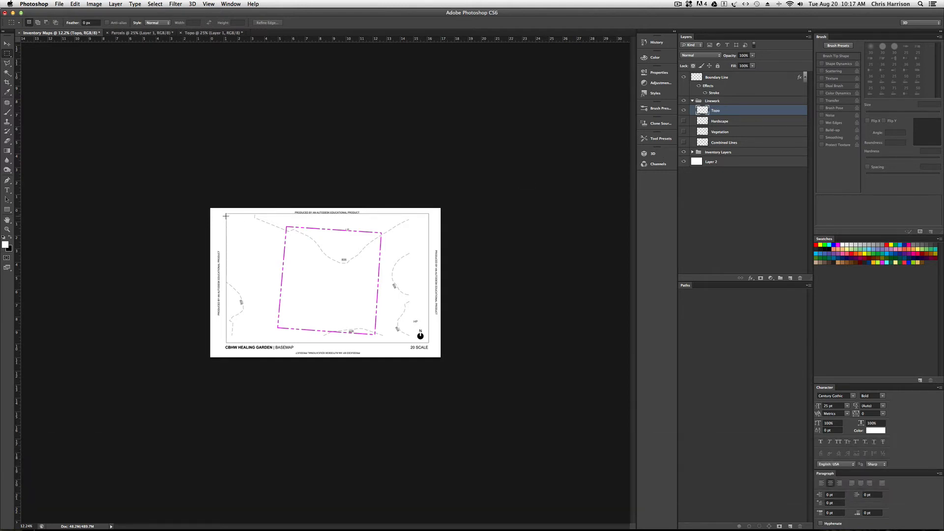
pyautogui.moveTo(227, 213)
pyautogui.mouseDown()
pyautogui.moveTo(364, 322)
pyautogui.moveTo(420, 336)
pyautogui.mouseUp()
pyautogui.press('shift+super+i')
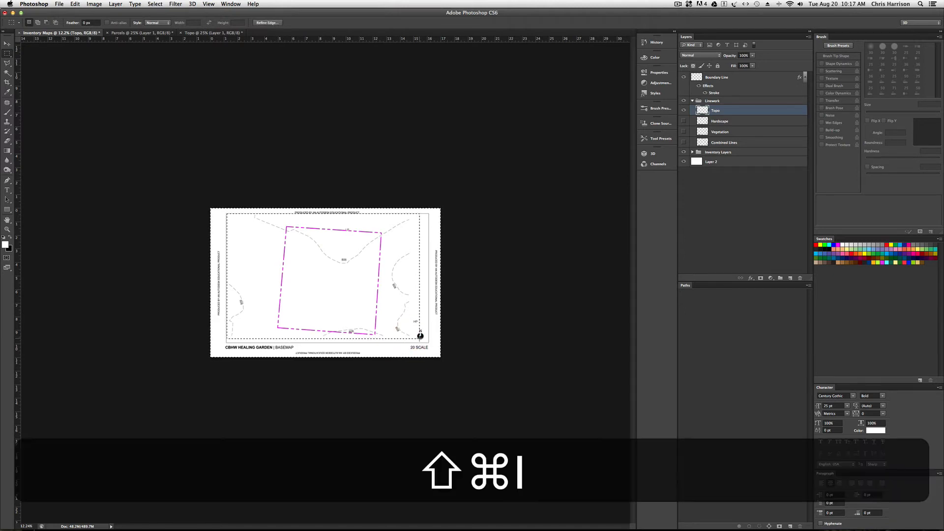
pyautogui.press('shift+super+BackSpace')
pyautogui.press('BackSpace')
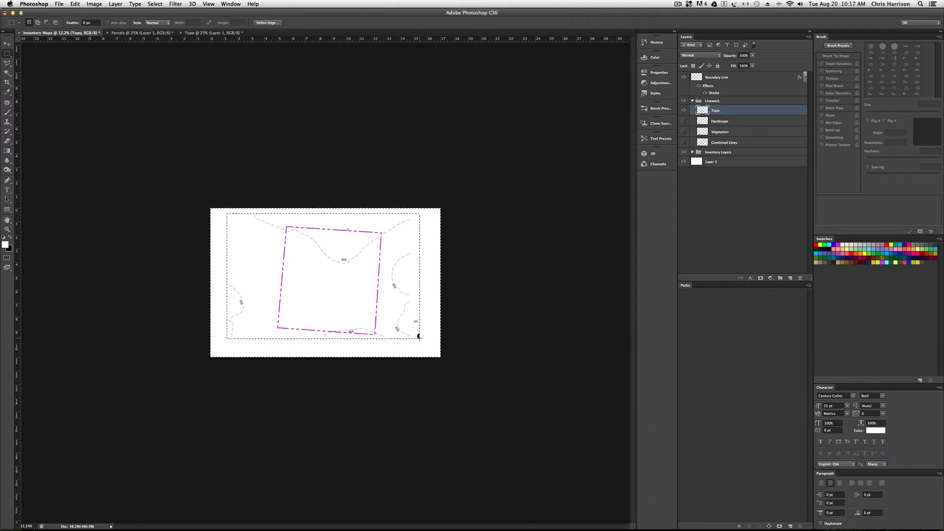
pyautogui.press('super+d')
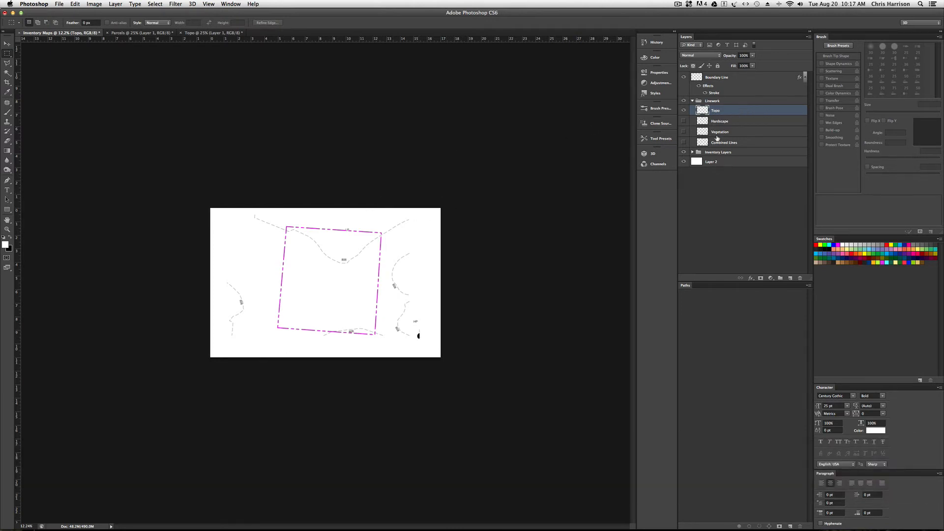
# Expand the Inventory Layers group and move the Topo layer into its Topography group
pyautogui.click(693, 153)
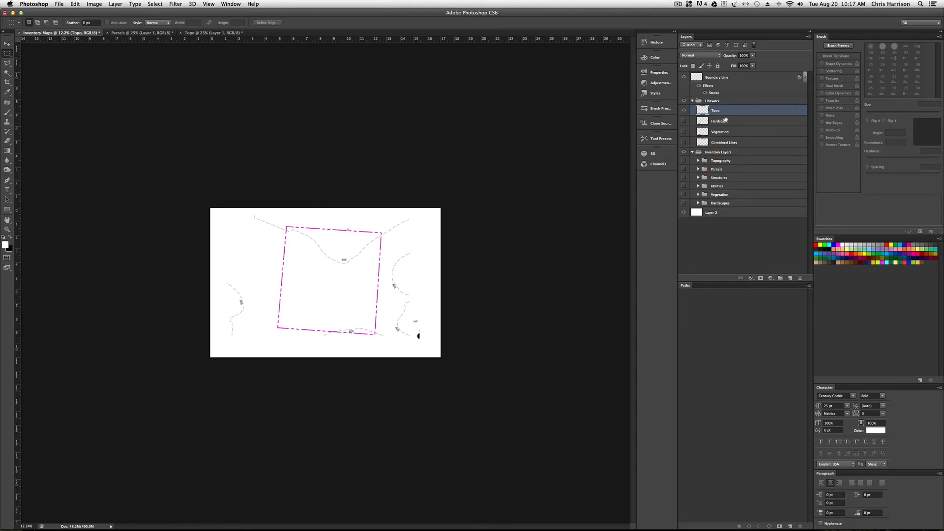
pyautogui.moveTo(730, 112); pyautogui.dragTo(730, 159)
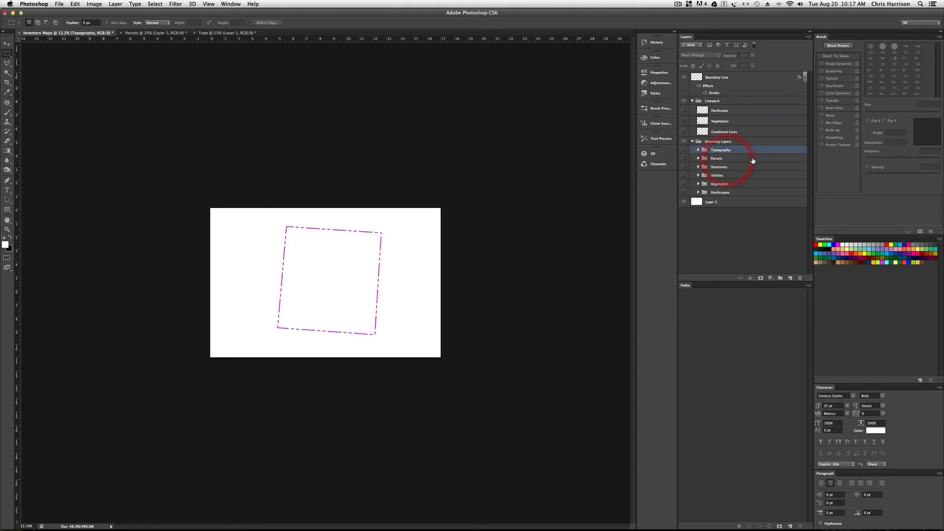
# Close the Topo document without saving its changes
pyautogui.click(217, 33)
pyautogui.click(194, 33)
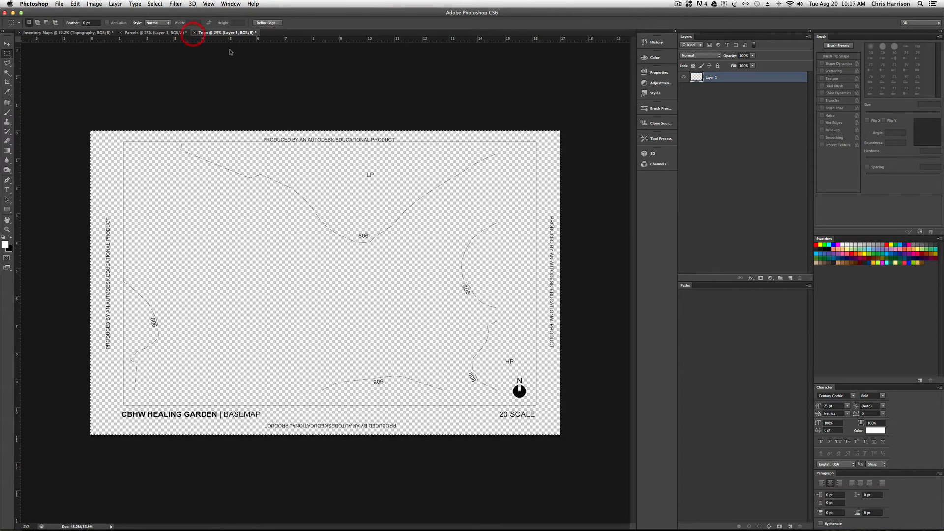
pyautogui.click(452, 169)
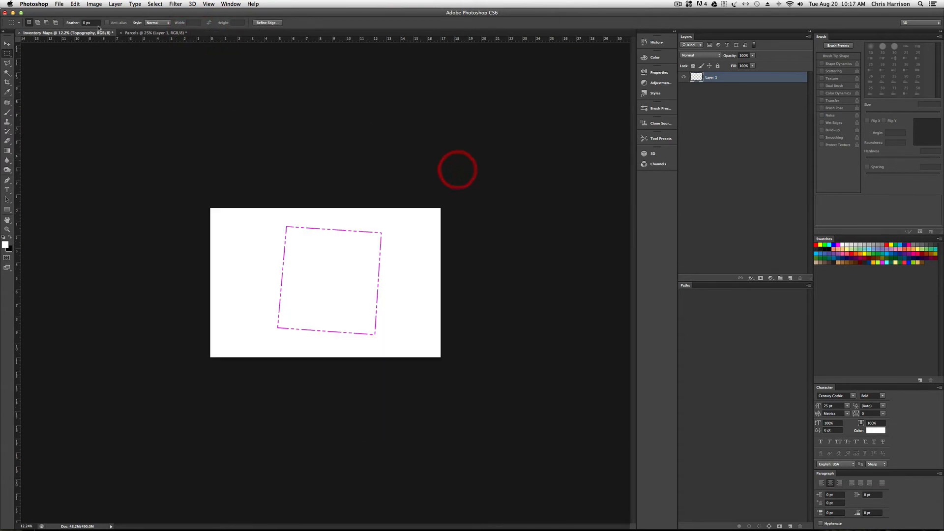
# Copy the whole Parcels drawing and paste it in place above the Hardscape layer in the Linework group of Inventory Maps
pyautogui.click(129, 33)
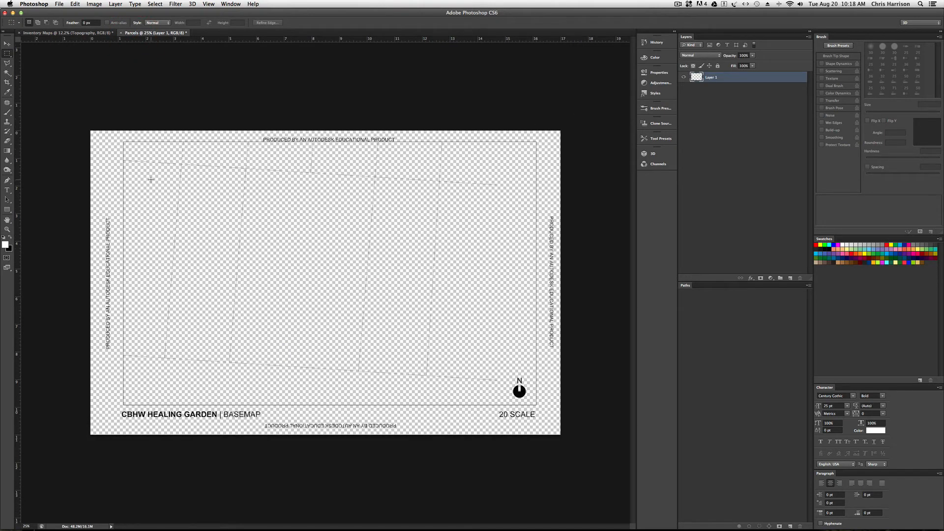
pyautogui.press('super+a')
pyautogui.press('super+c')
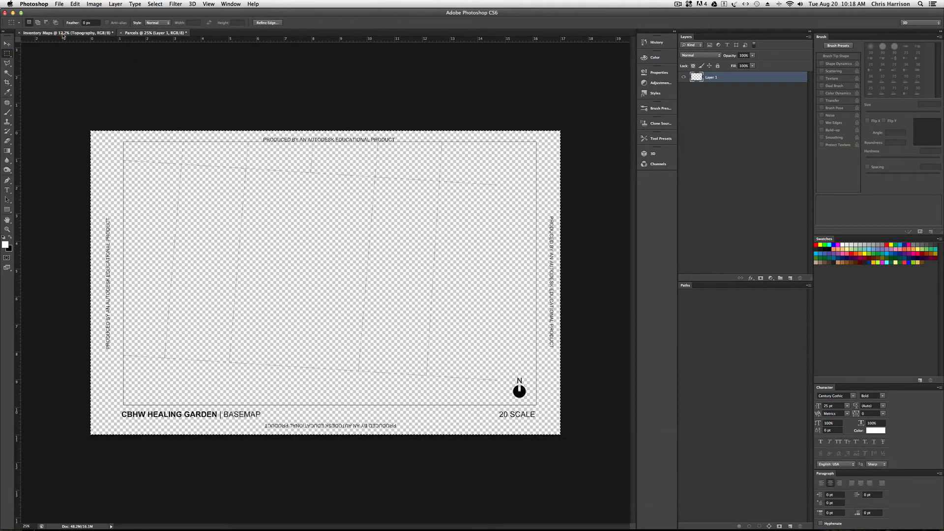
pyautogui.click(63, 33)
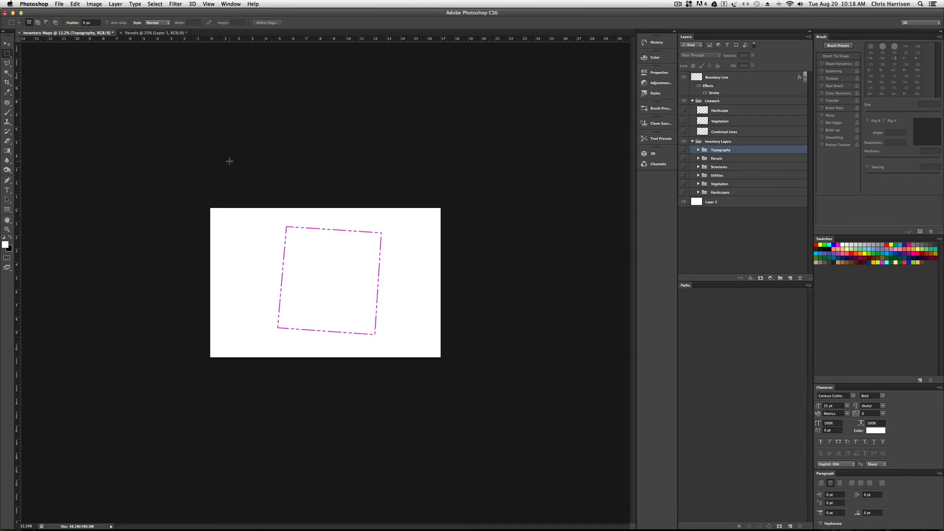
pyautogui.click(721, 114)
pyautogui.press('super+shift+v')
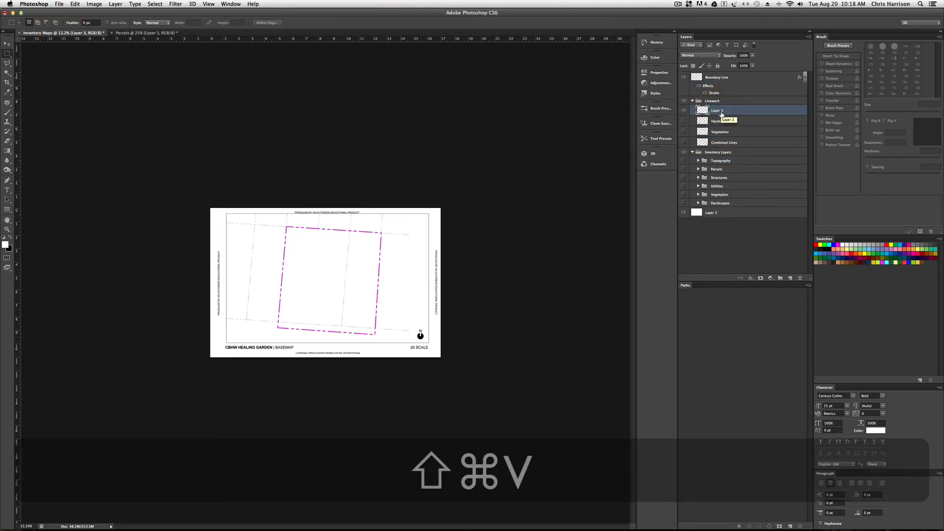
# Delete the frame, title text, north arrow and educational stamps around the pasted parcel lines, including the leftover border line, and clear the selection
pyautogui.press('m')
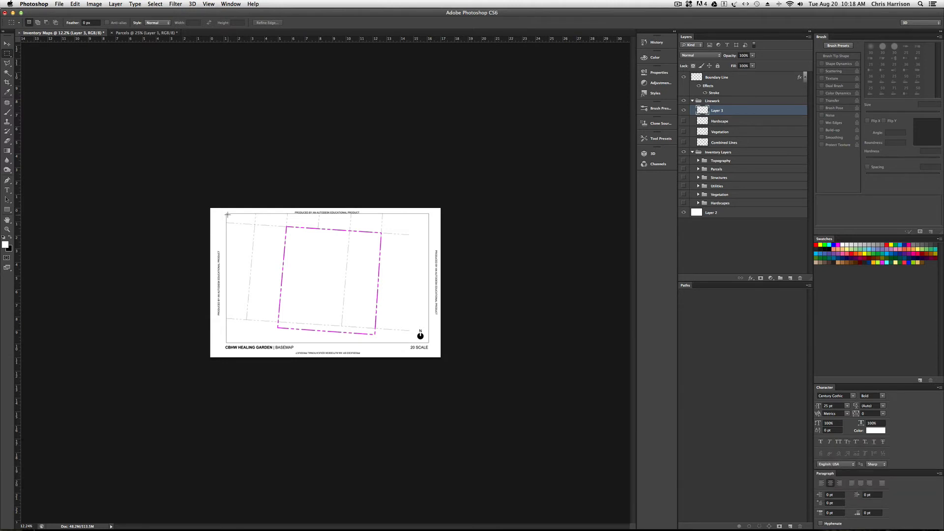
pyautogui.moveTo(226, 213); pyautogui.dragTo(414, 341)
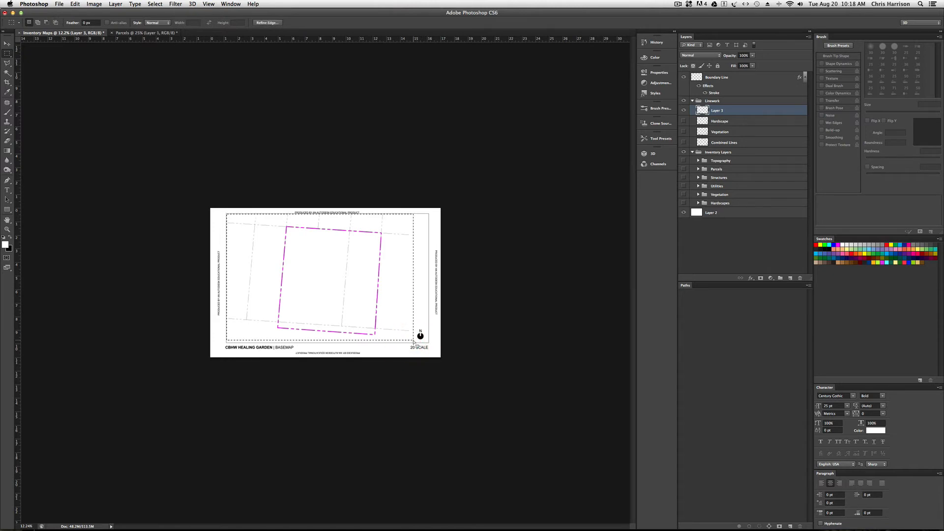
pyautogui.press('shift+super+i')
pyautogui.press('shift+super+BackSpace')
pyautogui.press('BackSpace')
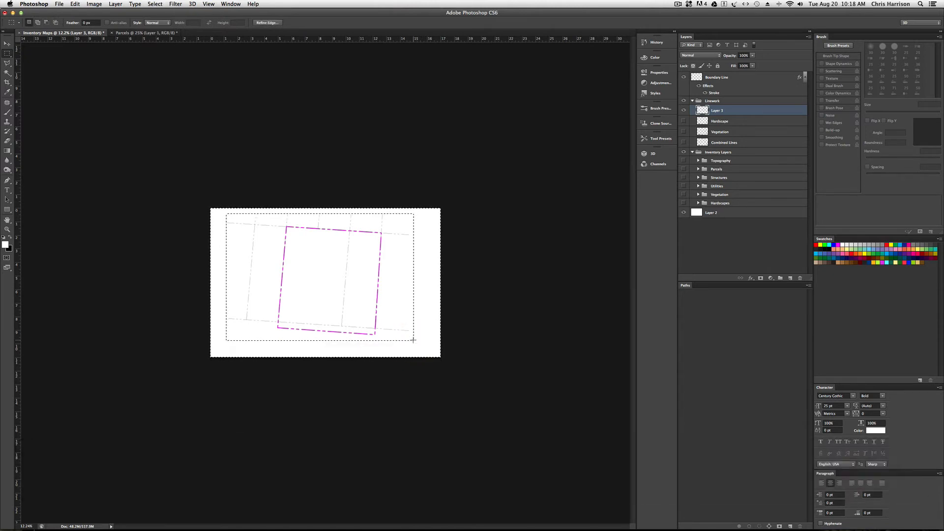
pyautogui.press('super+d')
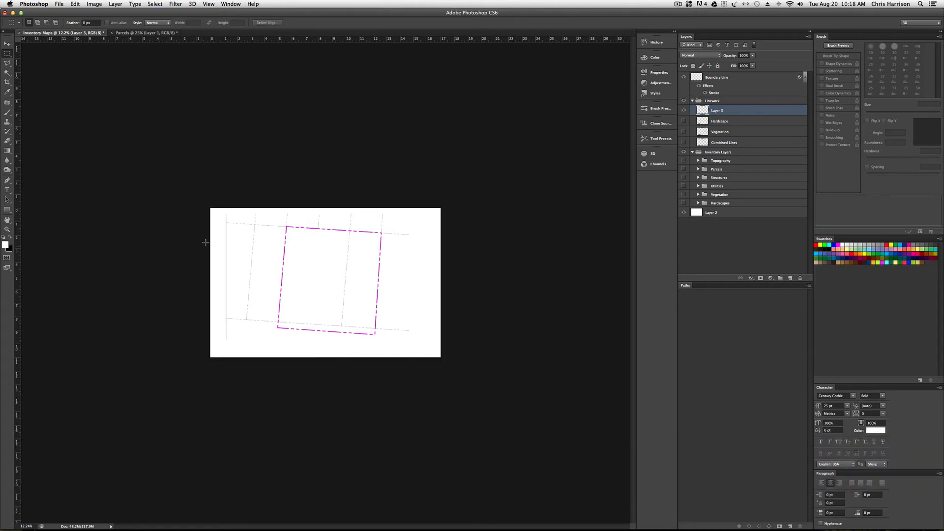
pyautogui.moveTo(220, 209); pyautogui.dragTo(228, 359)
pyautogui.press('BackSpace')
pyautogui.press('super+d')
# Rename the pasted layer as Parcels and move it into the Parcels group of Inventory Layers
pyautogui.doubleClick(717, 110)
pyautogui.write('Parcels')
pyautogui.press('Return')
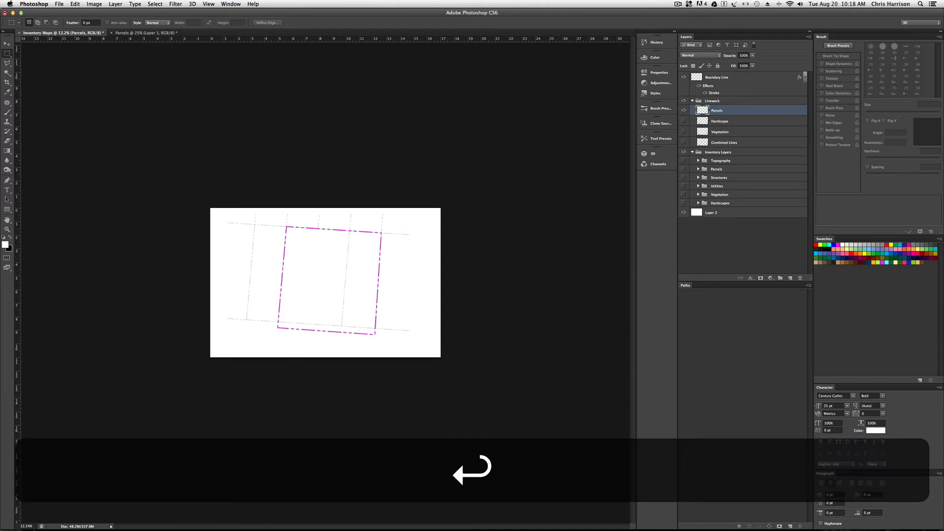
pyautogui.moveTo(726, 112); pyautogui.dragTo(733, 167)
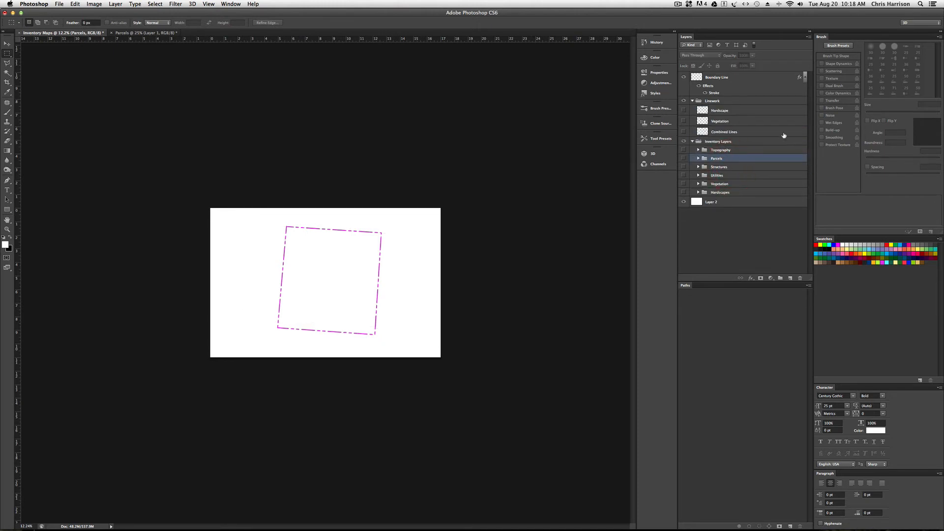
# Collapse the Linework group, and briefly show the Parcels group to check its contents before hiding it again
pyautogui.click(693, 101)
pyautogui.click(683, 126)
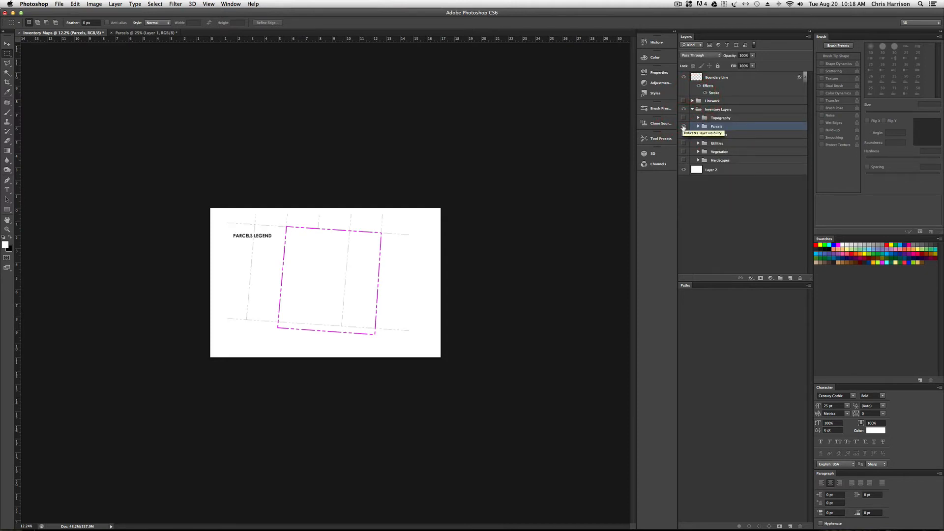
pyautogui.click(683, 126)
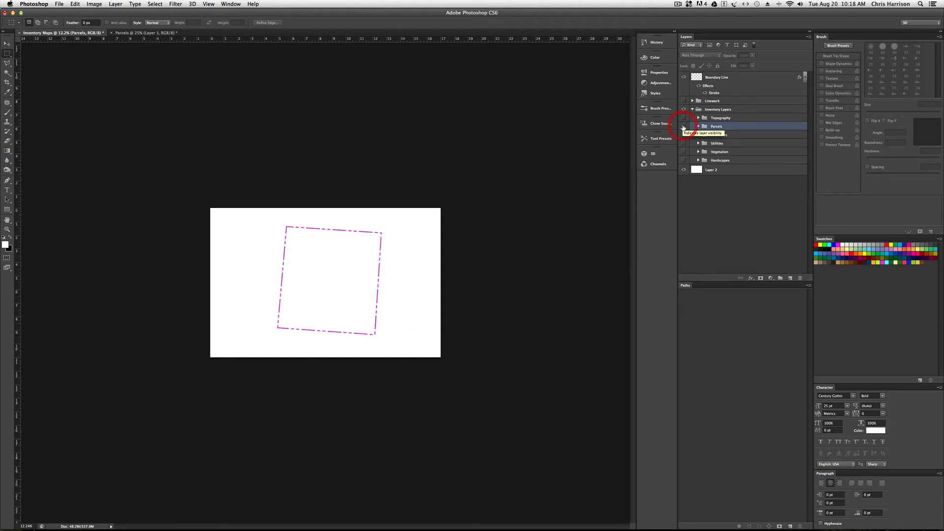
# Show and expand the Topography group, and delete the leftover north arrow piece from its Topo layer
pyautogui.click(683, 118)
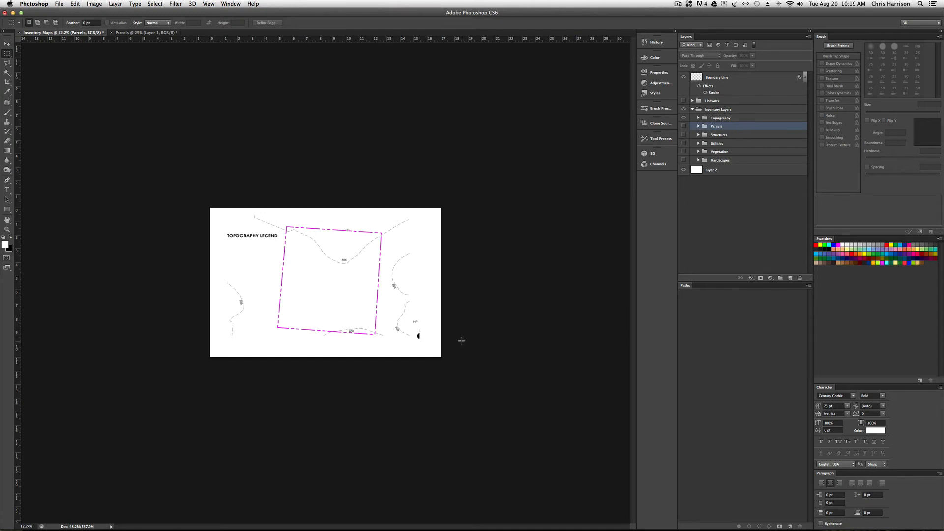
pyautogui.click(699, 118)
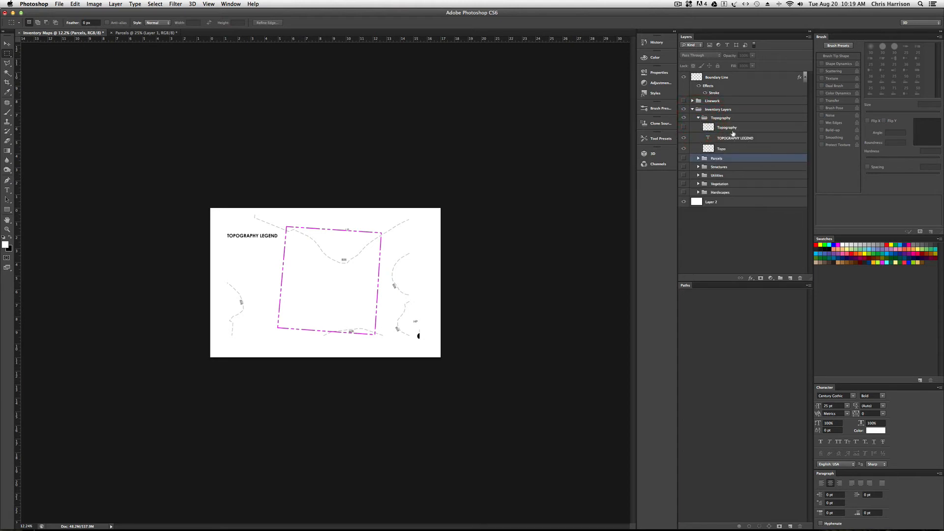
pyautogui.click(728, 149)
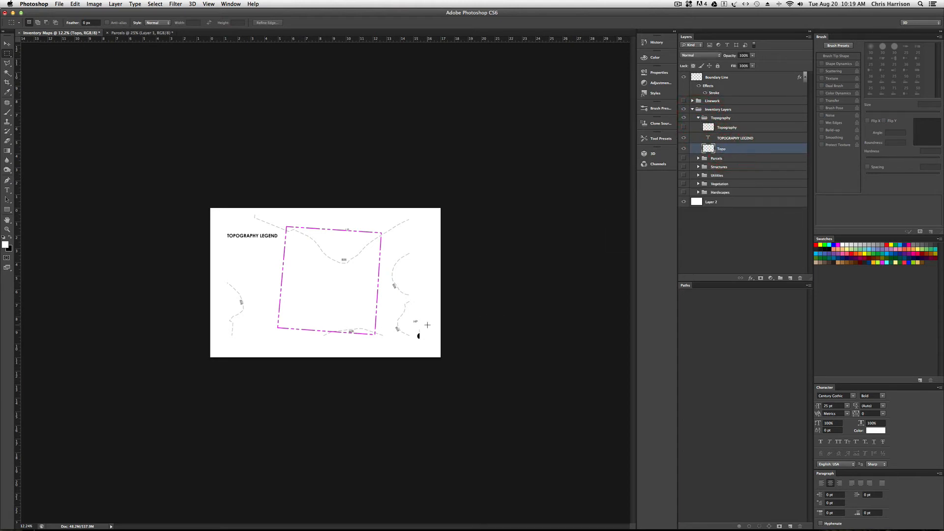
pyautogui.moveTo(414, 326); pyautogui.dragTo(426, 346)
pyautogui.press('BackSpace')
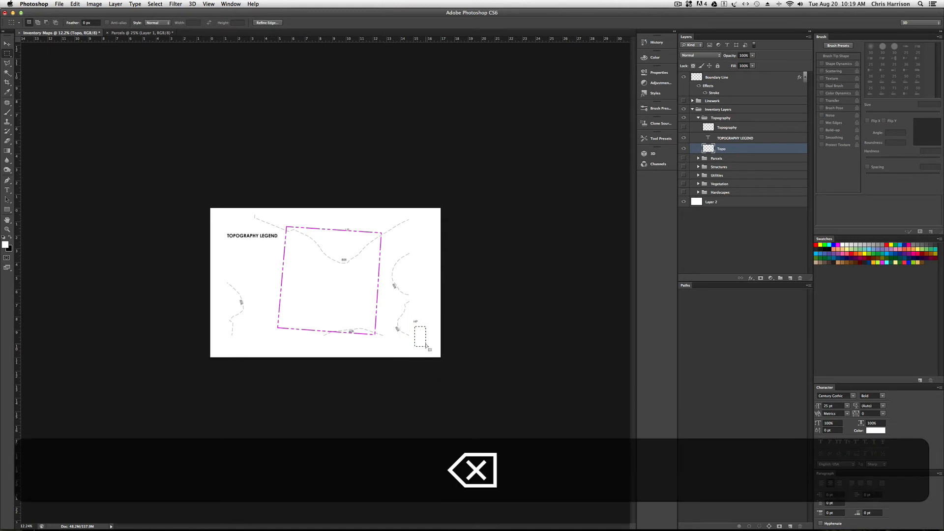
pyautogui.press('super+d')
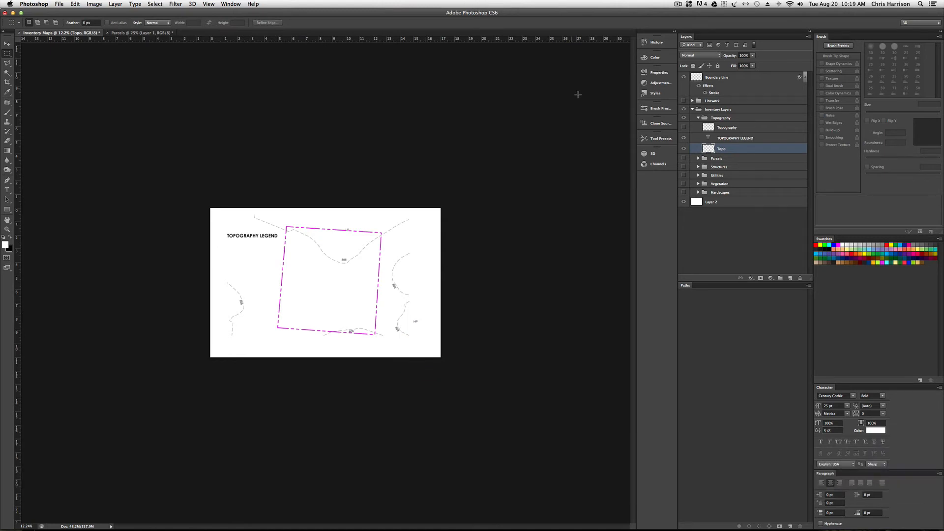
# Delete the hidden Topography layer inside the Topography group and collapse the group
pyautogui.click(684, 128)
pyautogui.click(723, 127)
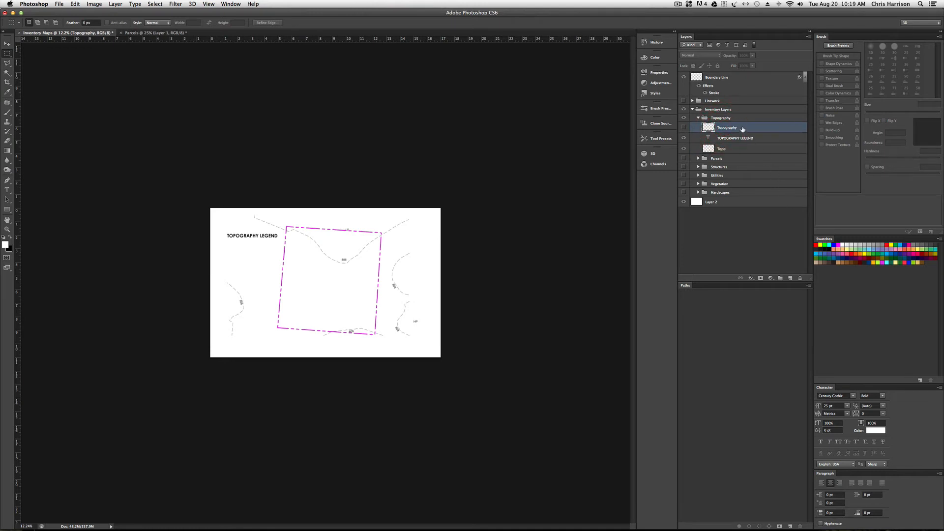
pyautogui.rightClick(743, 129)
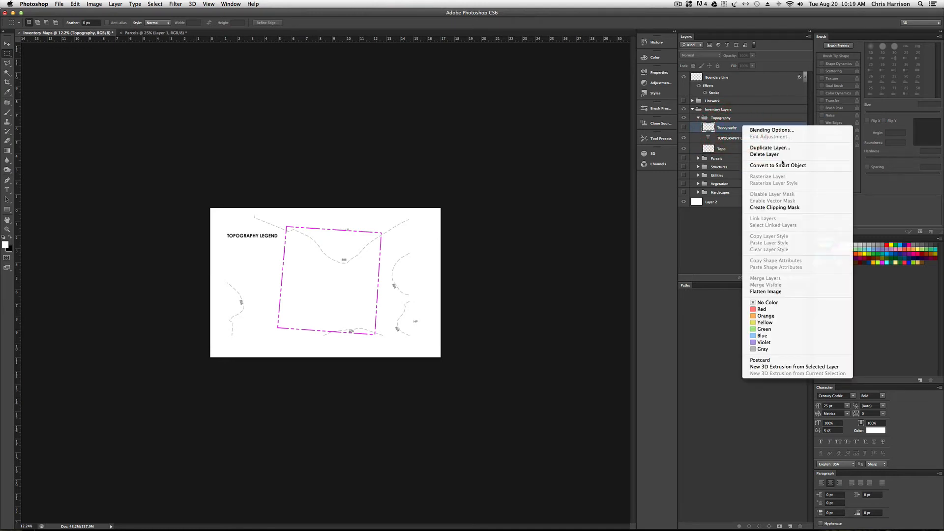
pyautogui.click(783, 153)
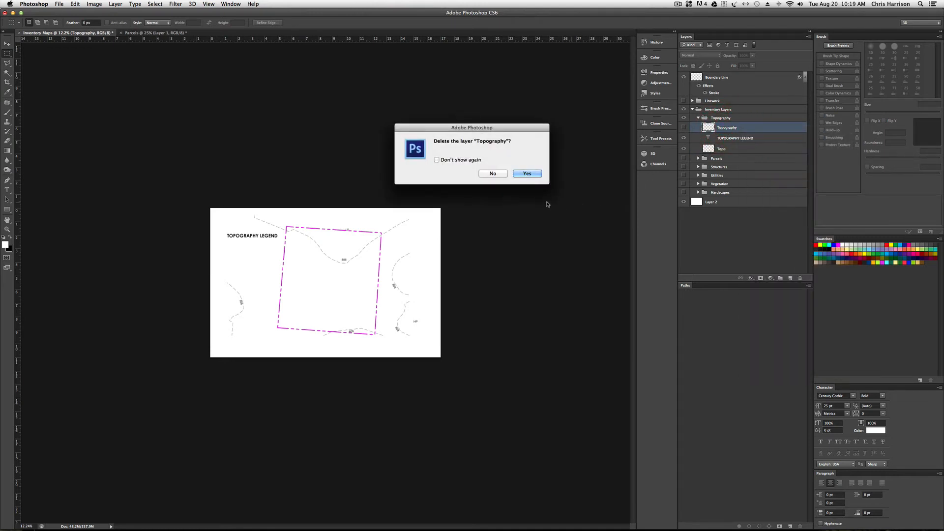
pyautogui.click(527, 173)
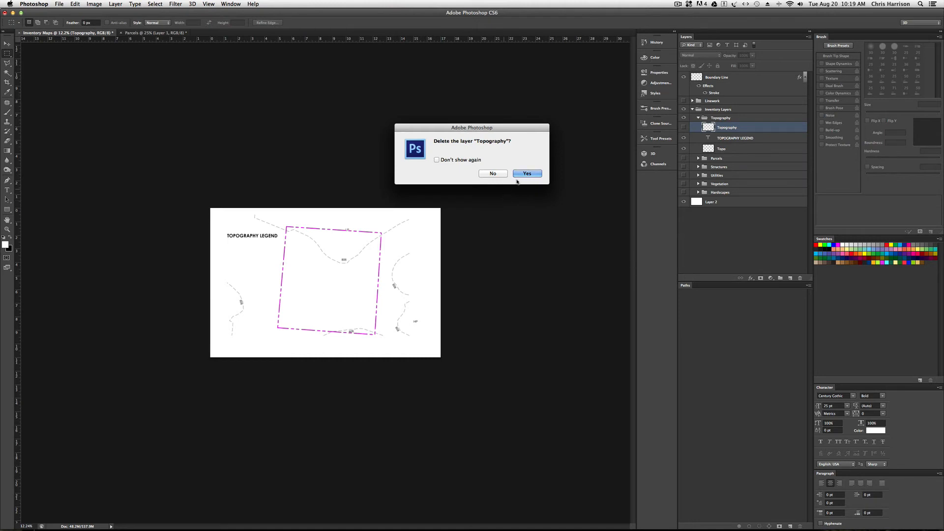
pyautogui.click(697, 120)
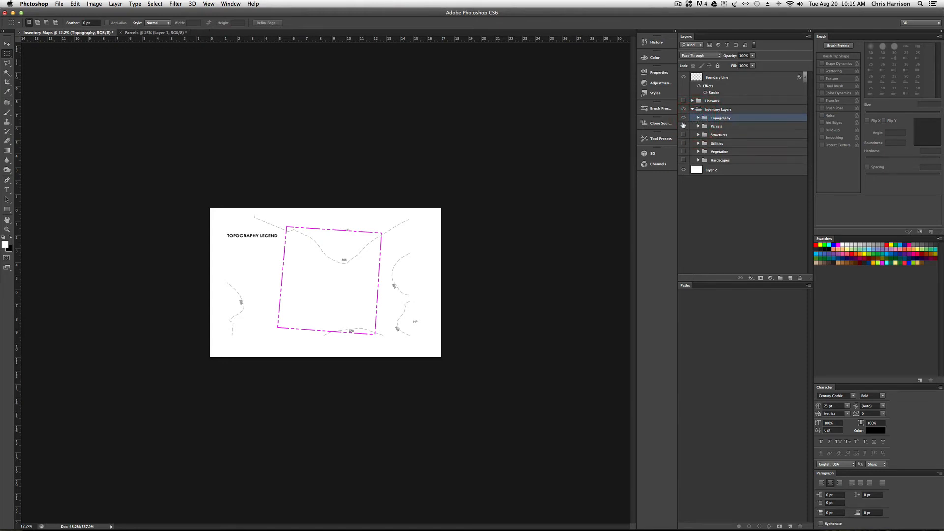
# Hide the Topography group and preview the Parcels and Structures groups, leaving only Structures shown
pyautogui.click(683, 119)
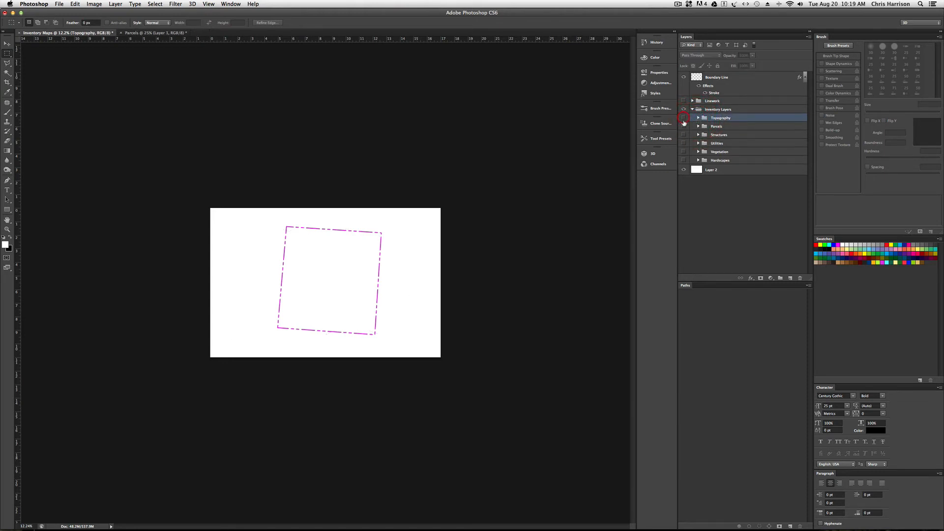
pyautogui.click(684, 126)
pyautogui.click(683, 126)
pyautogui.click(683, 134)
pyautogui.click(684, 127)
pyautogui.click(684, 127)
pyautogui.click(684, 135)
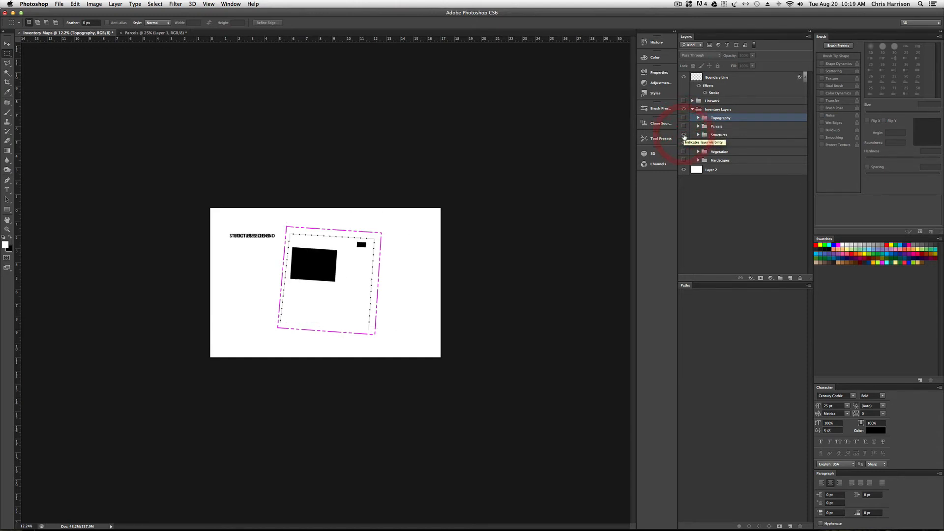
pyautogui.click(683, 143)
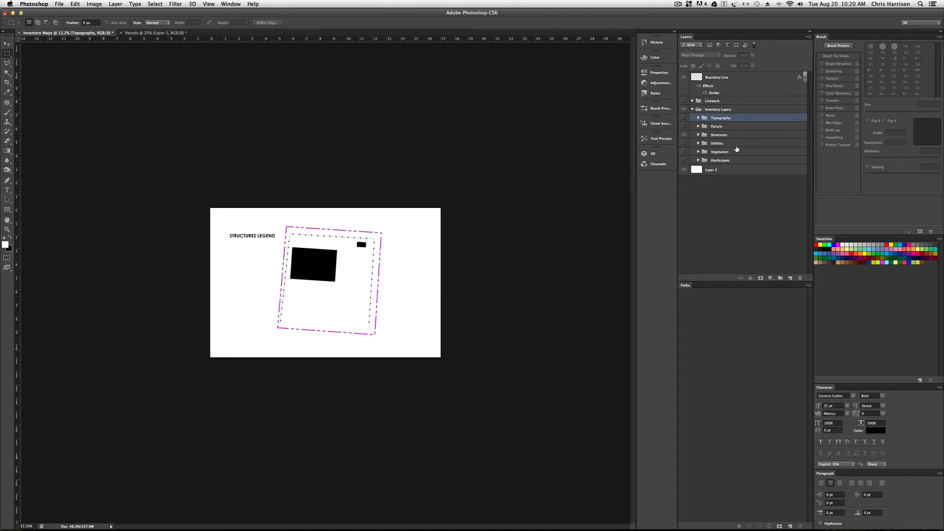
# Hide the Structures group and preview the Utilities, Vegetation and Hardscapes groups one at a time, hiding each again
pyautogui.click(684, 135)
pyautogui.click(683, 143)
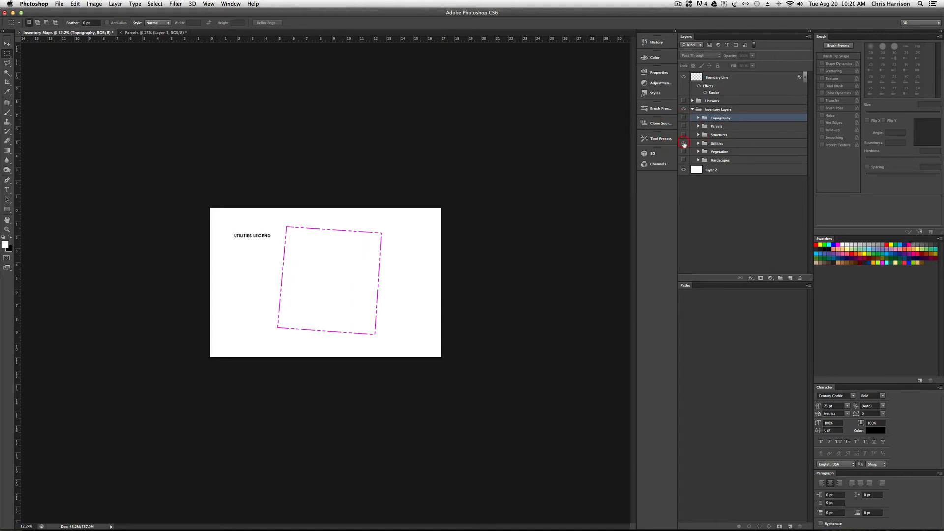
pyautogui.click(683, 143)
pyautogui.click(683, 151)
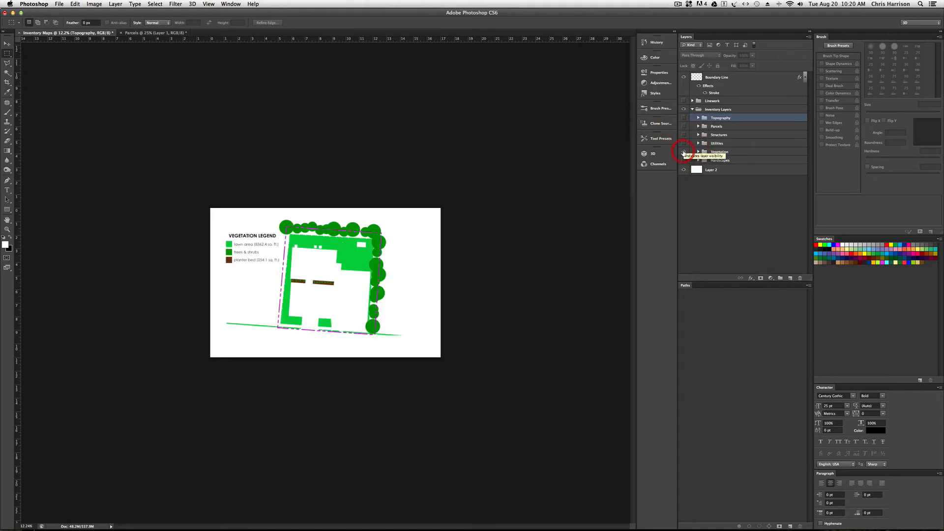
pyautogui.click(683, 152)
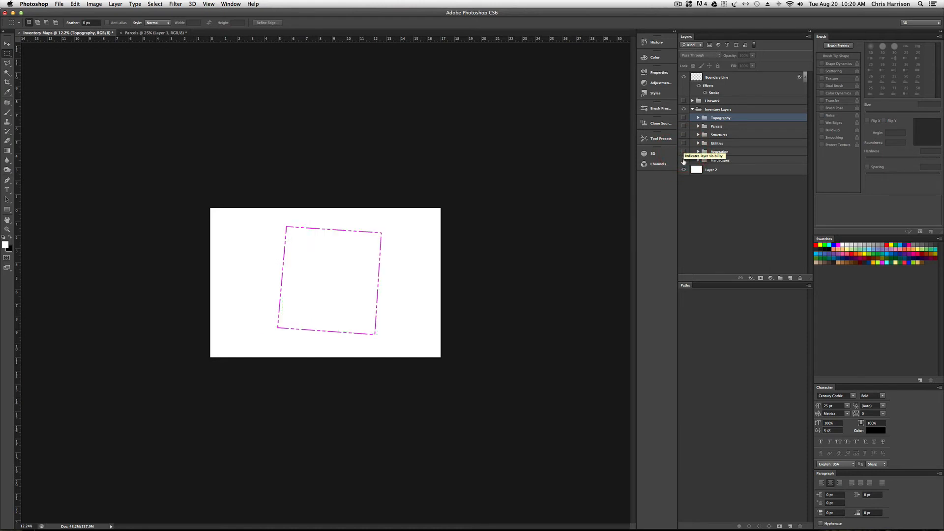
pyautogui.click(684, 160)
pyautogui.click(684, 161)
pyautogui.click(683, 143)
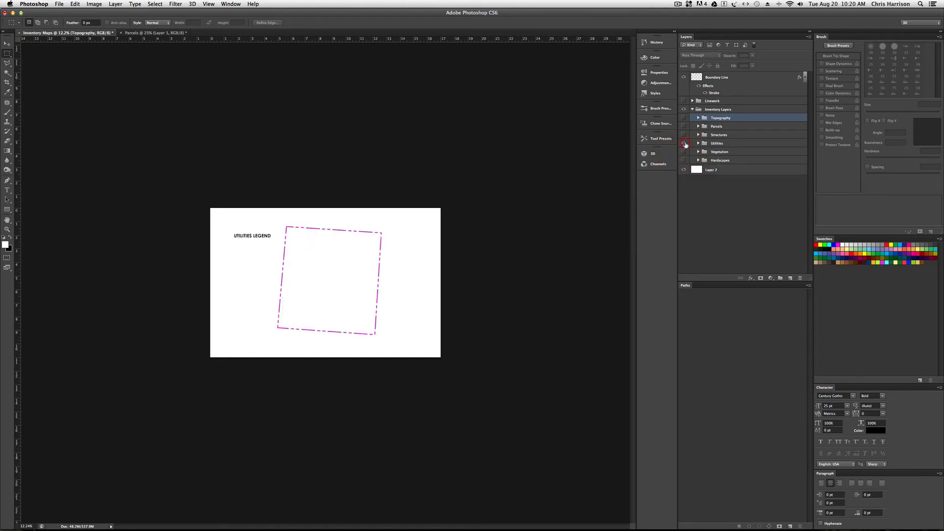
pyautogui.click(684, 143)
# Switch to AutoCAD and undo the latest plot, text edit and move operations in the Trial Inventory layout
pyautogui.moveTo(147, 525)
pyautogui.click(320, 521)
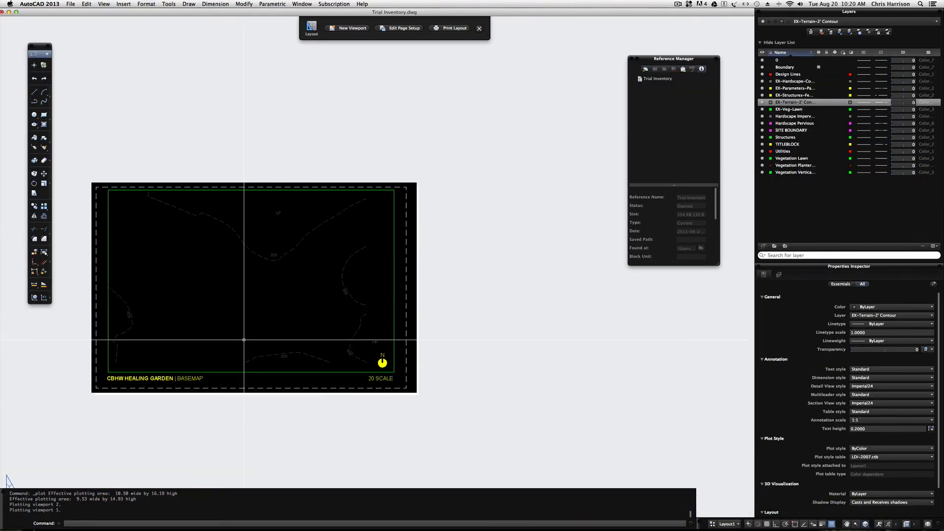
pyautogui.doubleClick(244, 338)
pyautogui.press('super+z')
pyautogui.press('super+z')
pyautogui.press('super+z')
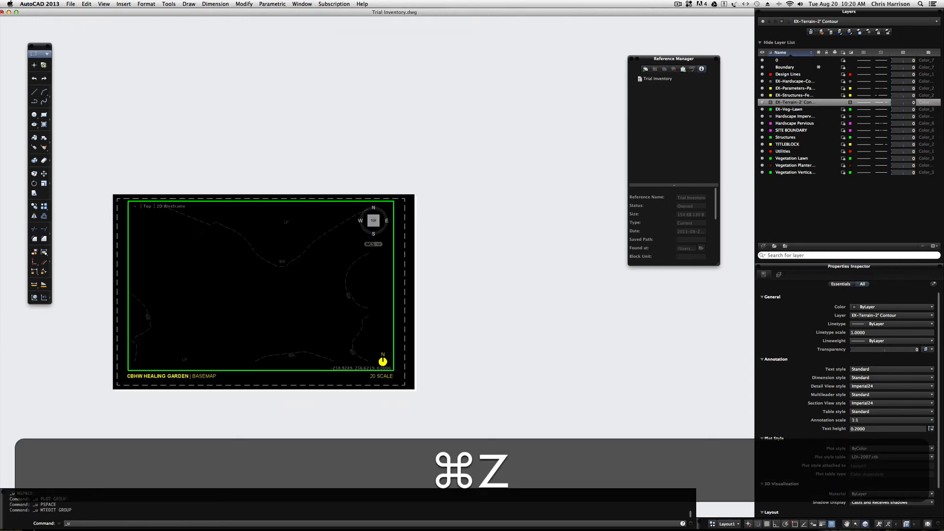
pyautogui.scroll(1, 248, 328)
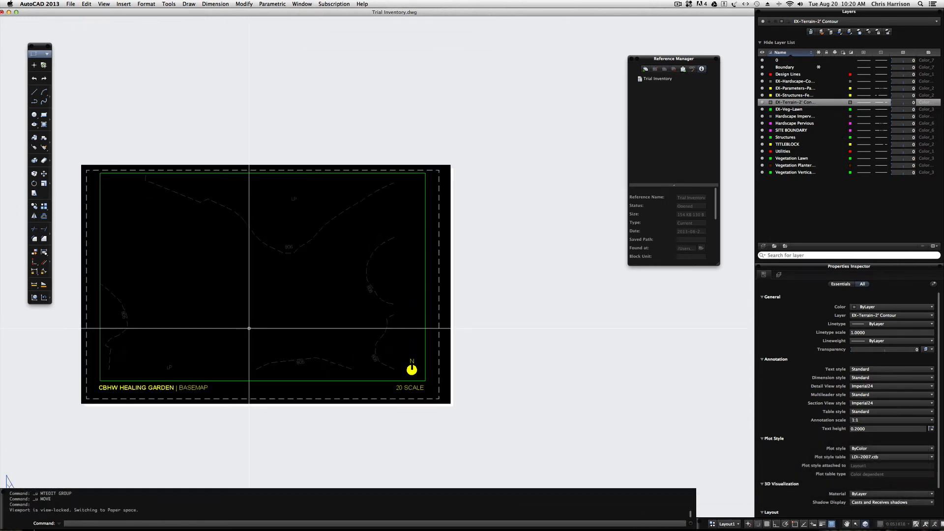
pyautogui.write('p')
pyautogui.press('space')
pyautogui.press('Escape')
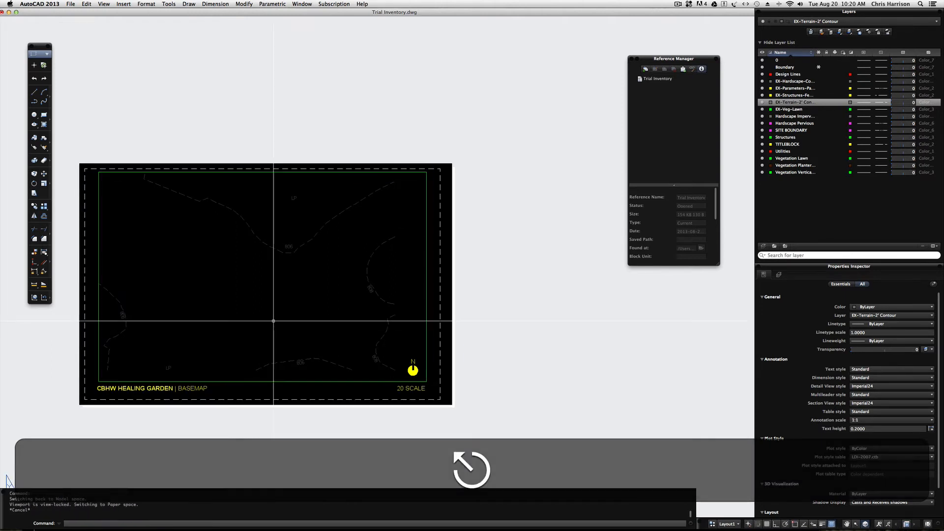
# Save the Trial Inventory drawing and activate model space inside the Layout1 viewport
pyautogui.press('super+s')
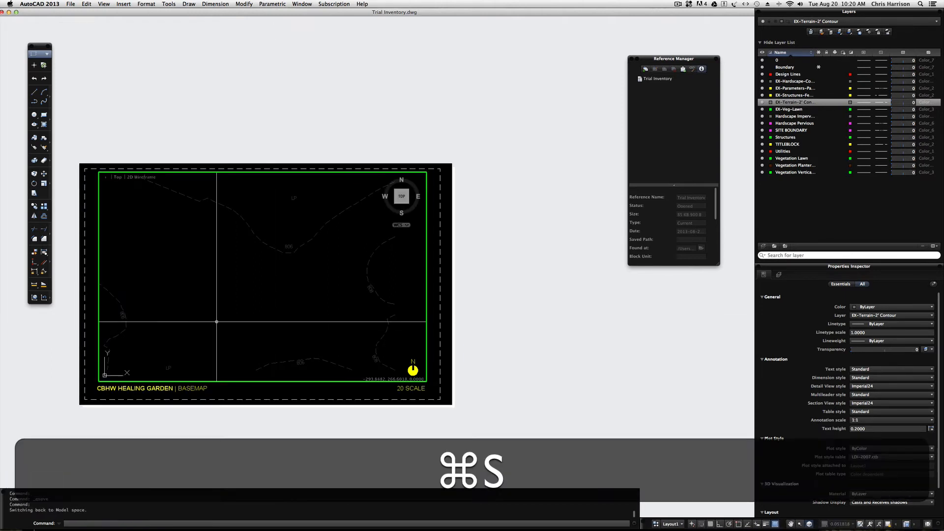
pyautogui.doubleClick(371, 305)
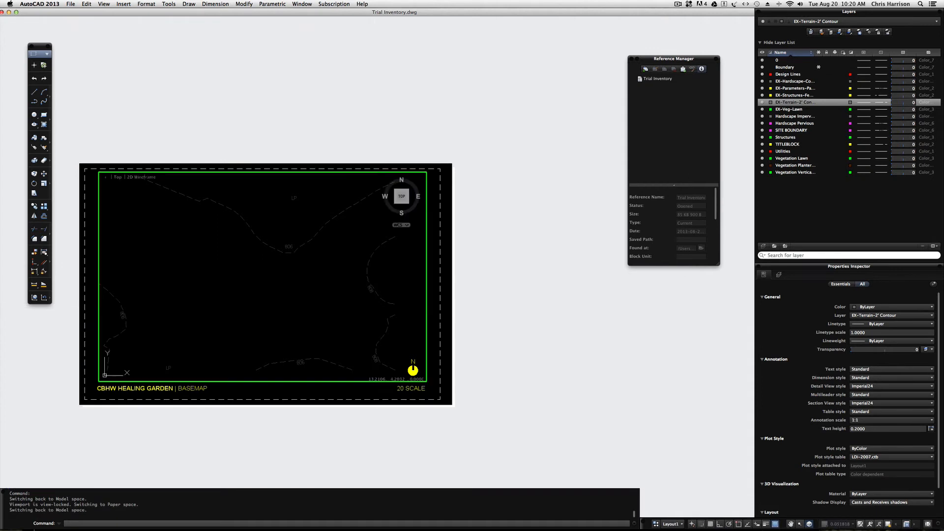
pyautogui.click(309, 309)
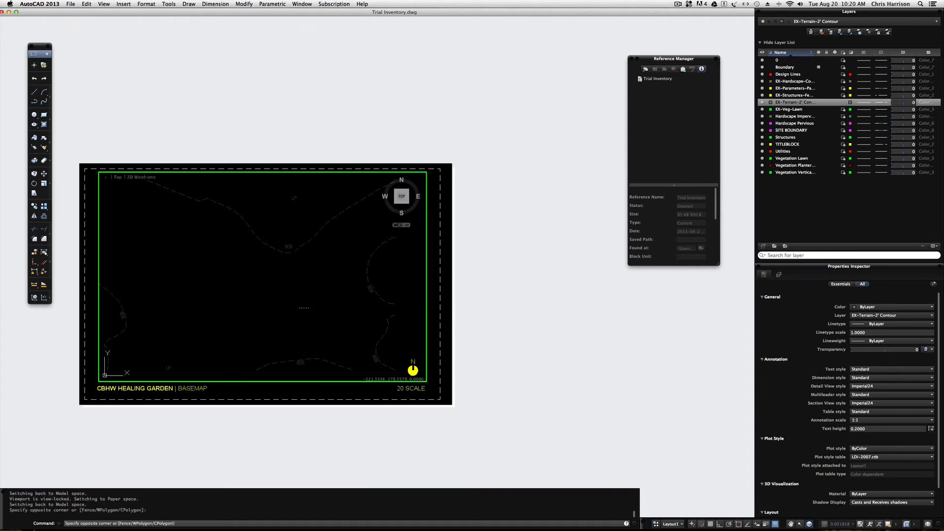
pyautogui.click(305, 308)
pyautogui.click(304, 305)
pyautogui.click(339, 286)
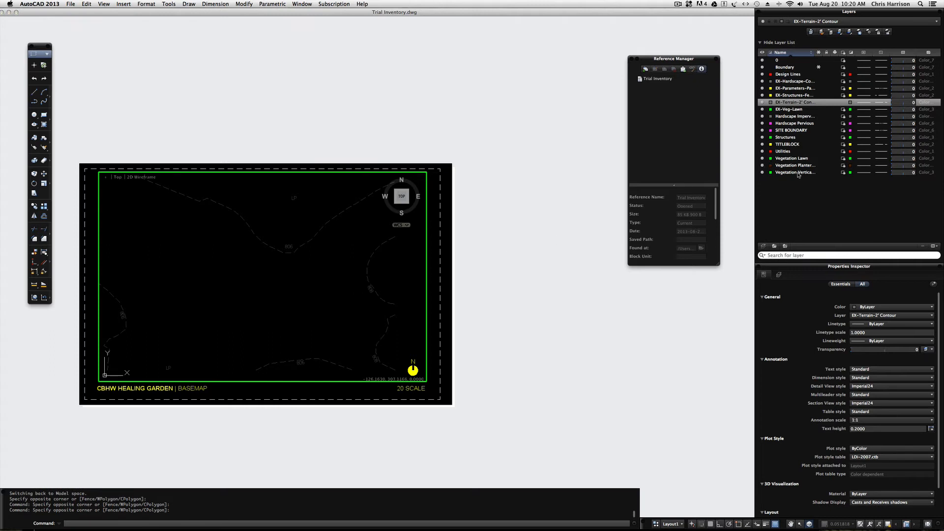
# Thaw the frozen layers in the active viewport, from Design Lines through Vegetation Vertical Plane
pyautogui.scroll(1, 801, 172)
pyautogui.scroll(1, 806, 165)
pyautogui.click(844, 74)
pyautogui.click(844, 88)
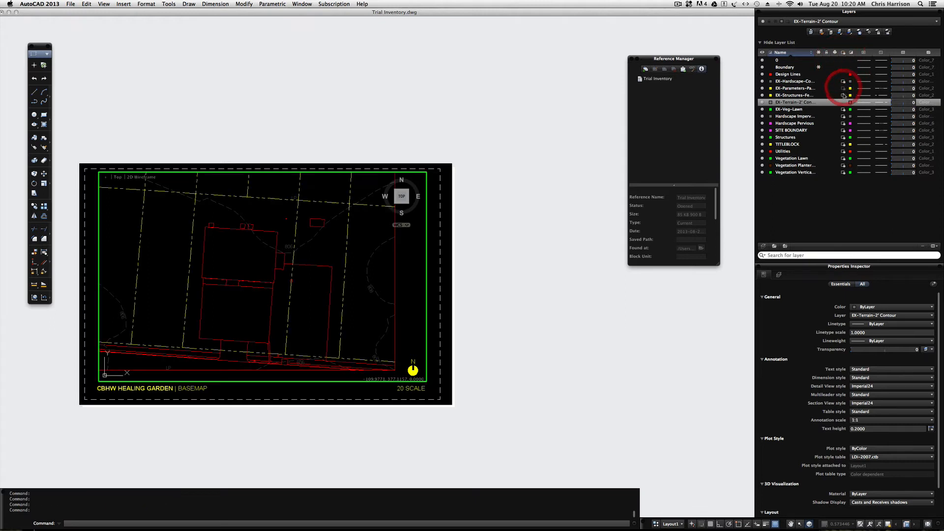
pyautogui.click(843, 95)
pyautogui.click(844, 109)
pyautogui.click(843, 116)
pyautogui.click(843, 123)
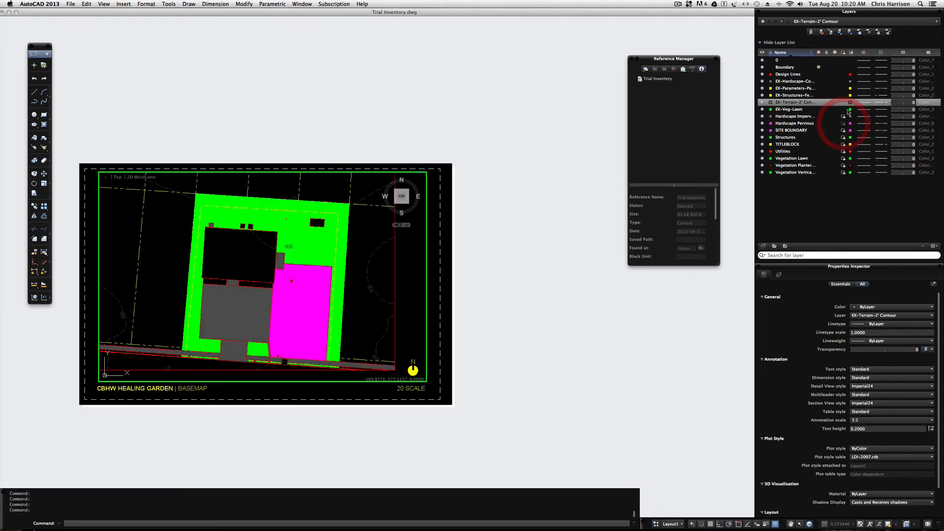
pyautogui.click(843, 152)
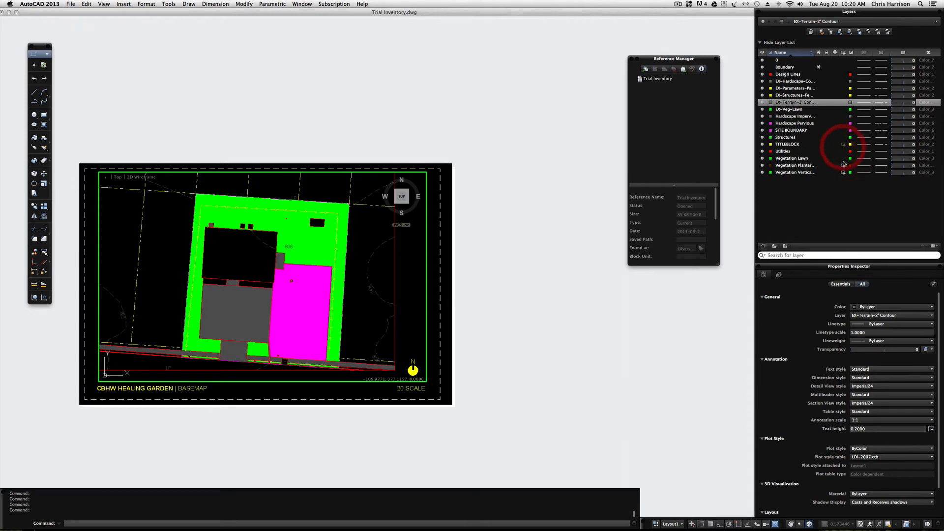
pyautogui.press('Escape')
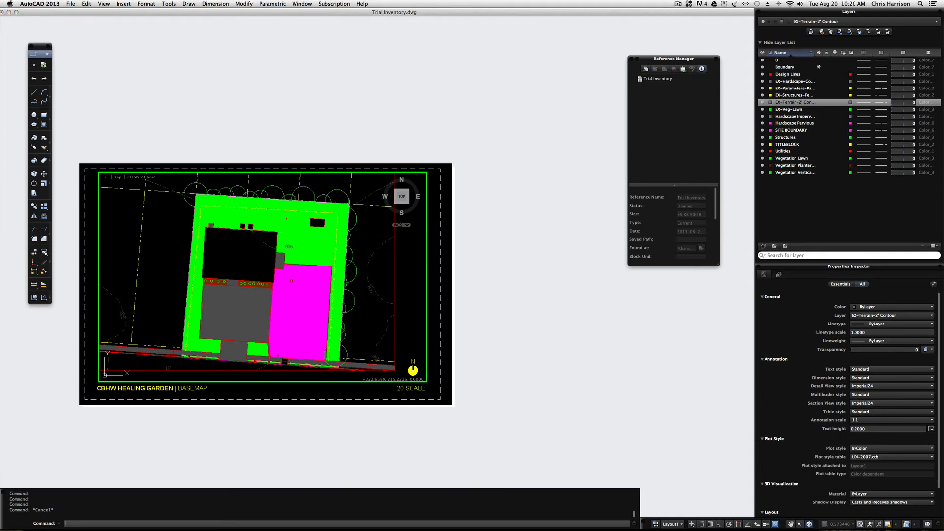
# Switch to the Model space and isolate the Design Lines layer with LAYISO by picking the small square outline near the street
pyautogui.click(674, 528)
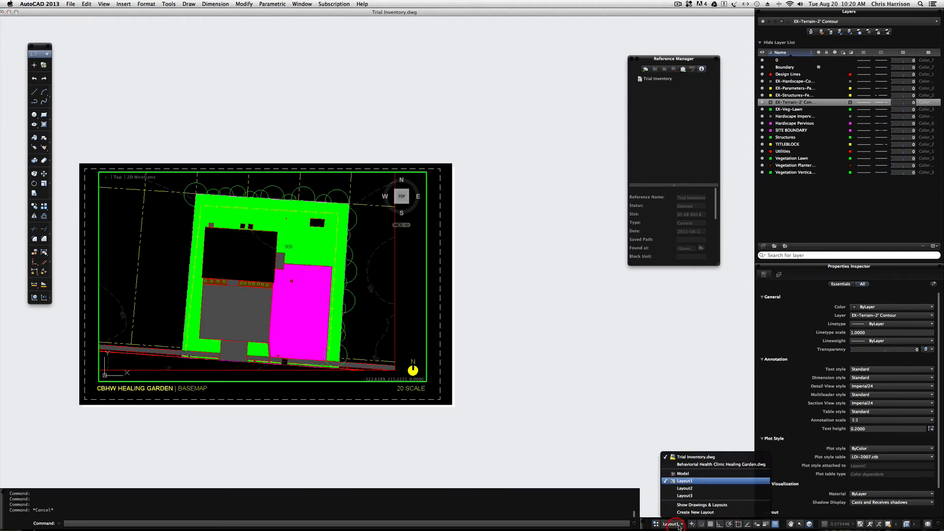
pyautogui.click(700, 475)
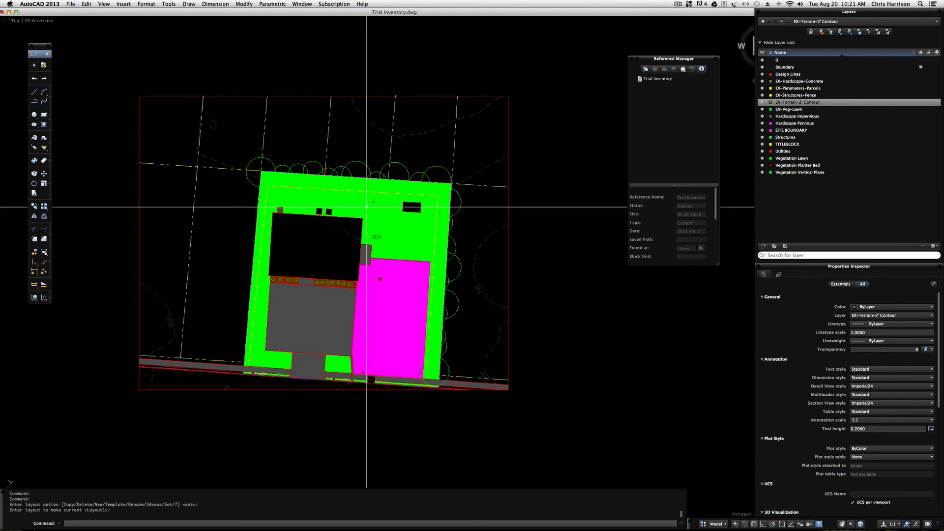
pyautogui.write('layiso')
pyautogui.press('Return')
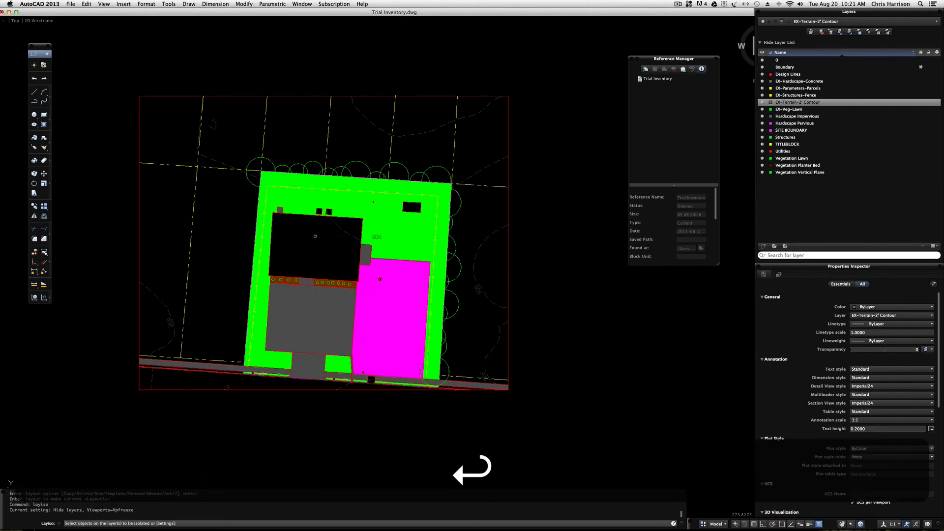
pyautogui.scroll(8, 371, 376)
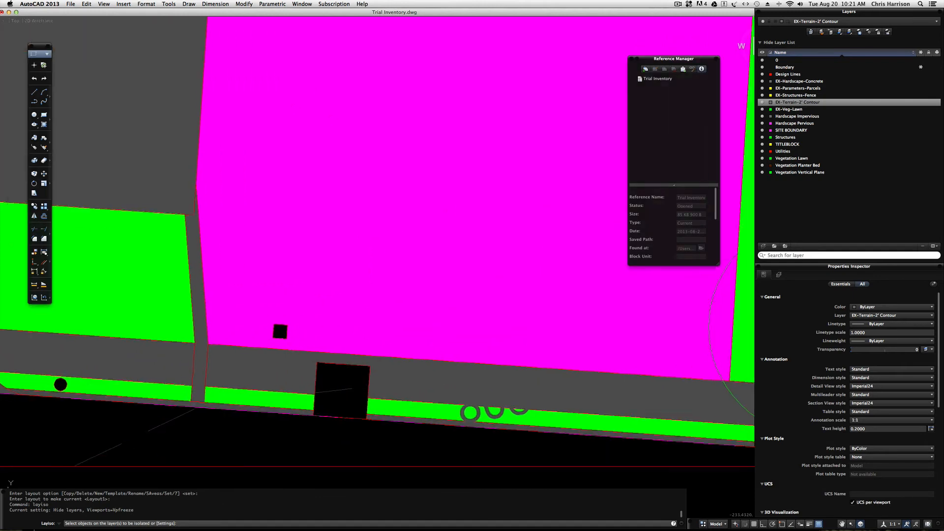
pyautogui.click(368, 375)
pyautogui.press('Return')
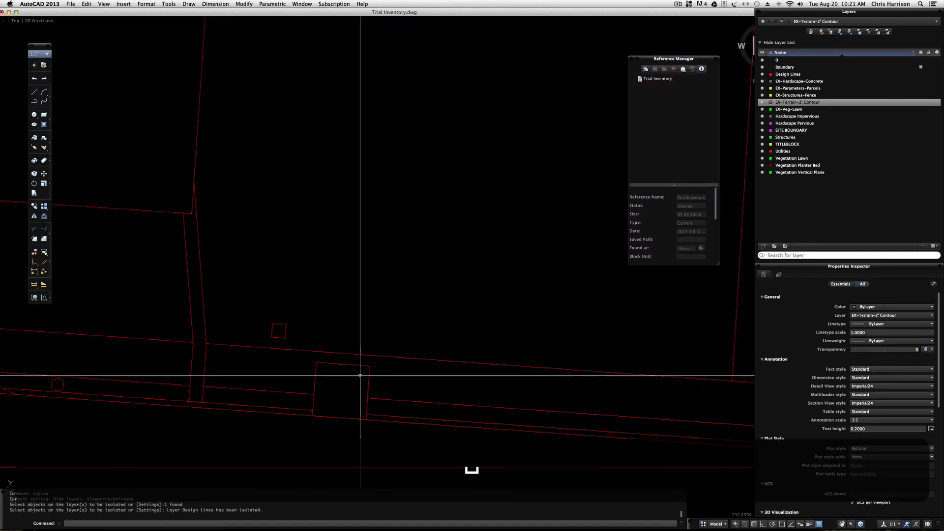
# Toggle the Utilities layer on and off to check whether it holds any linework
pyautogui.scroll(-6, 394, 317)
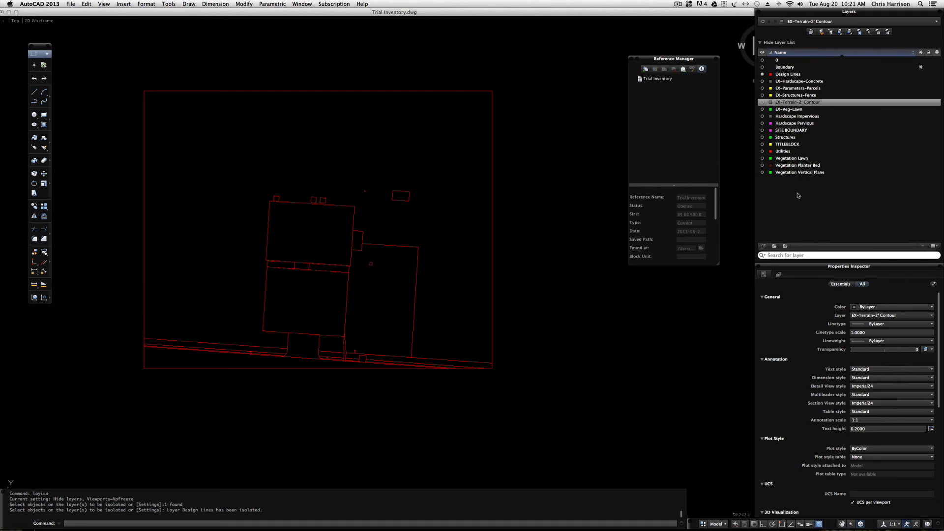
pyautogui.click(782, 153)
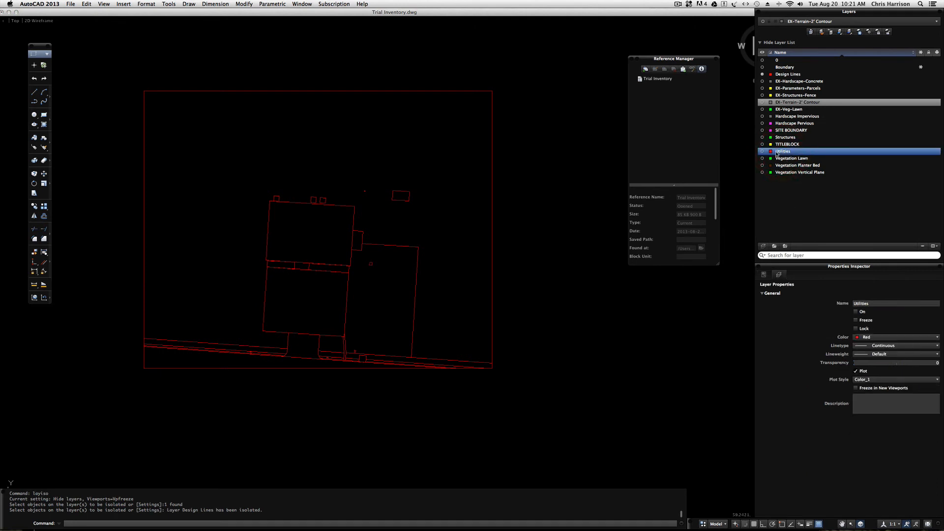
pyautogui.click(762, 152)
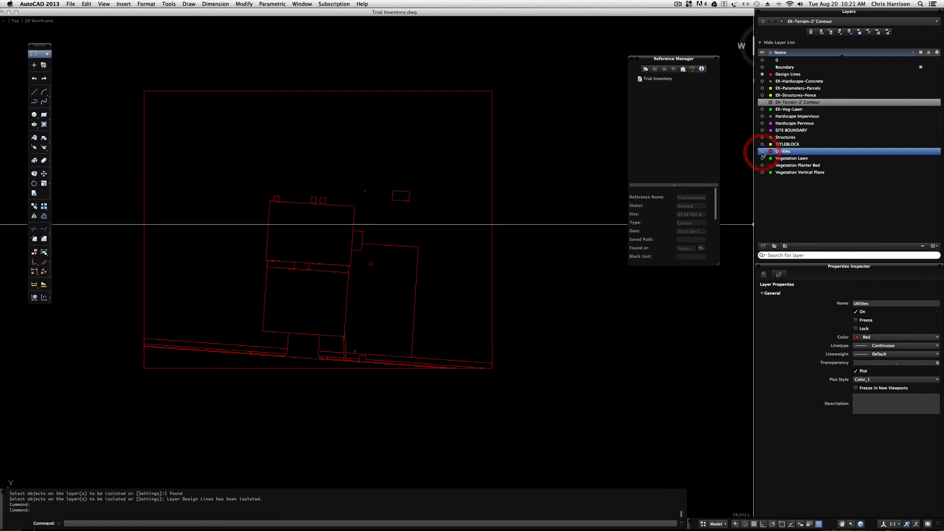
pyautogui.click(763, 153)
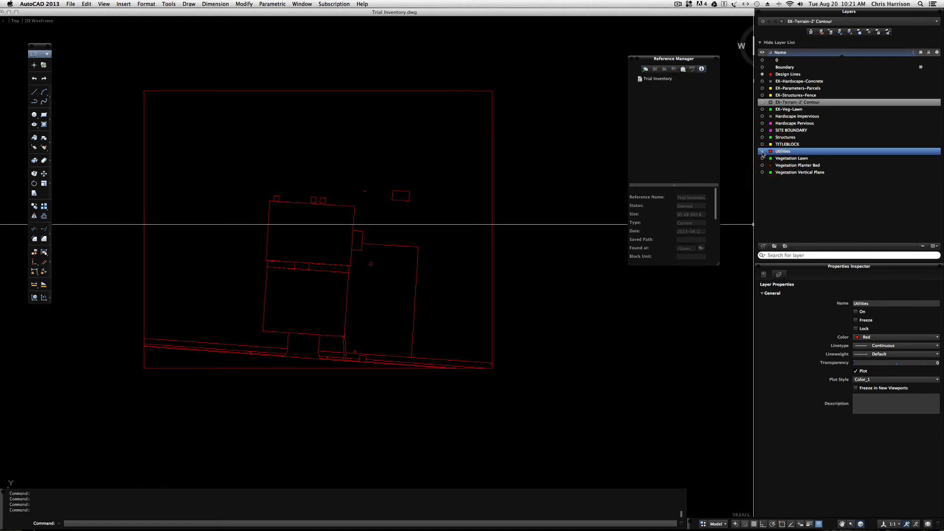
pyautogui.click(763, 153)
pyautogui.click(763, 153)
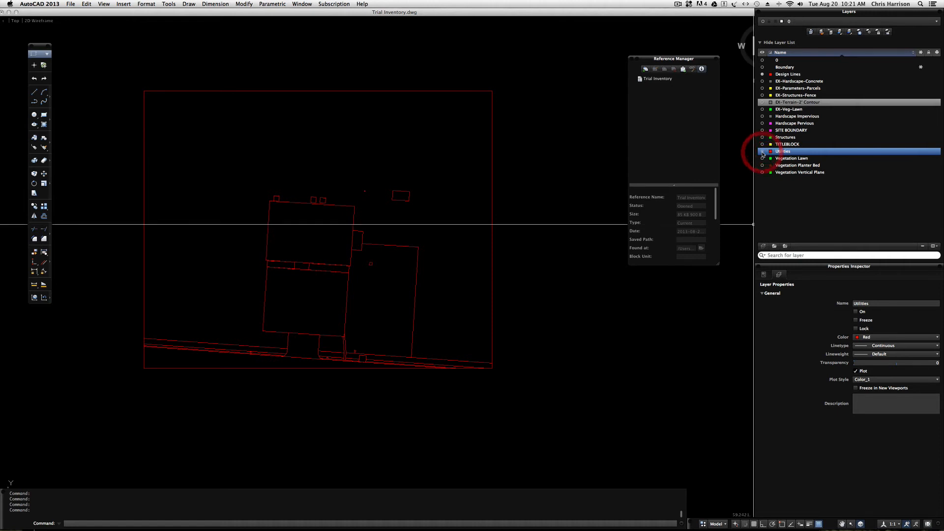
# Move the two boxes north of the building, the small yard and lot symbols, and the circles and squares along the street to the Utilities layer
pyautogui.scroll(5, 326, 205)
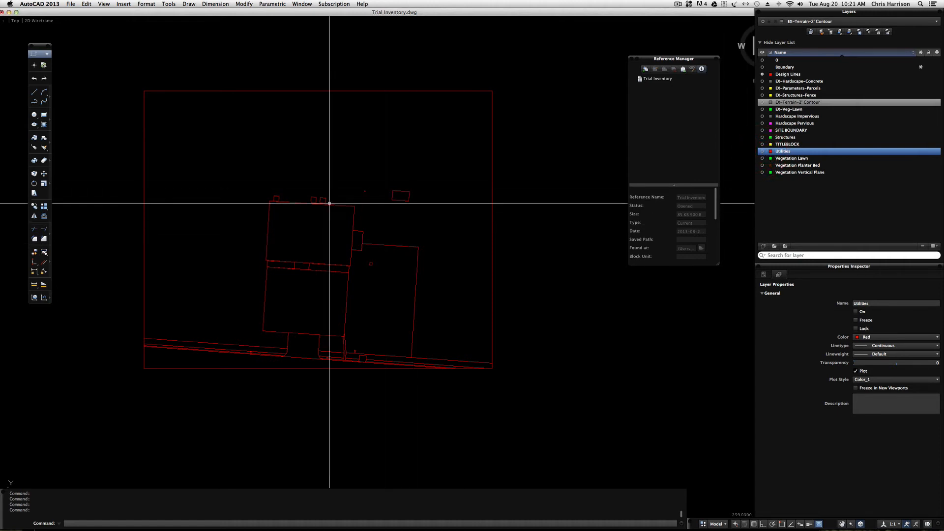
pyautogui.click(339, 202)
pyautogui.click(299, 186)
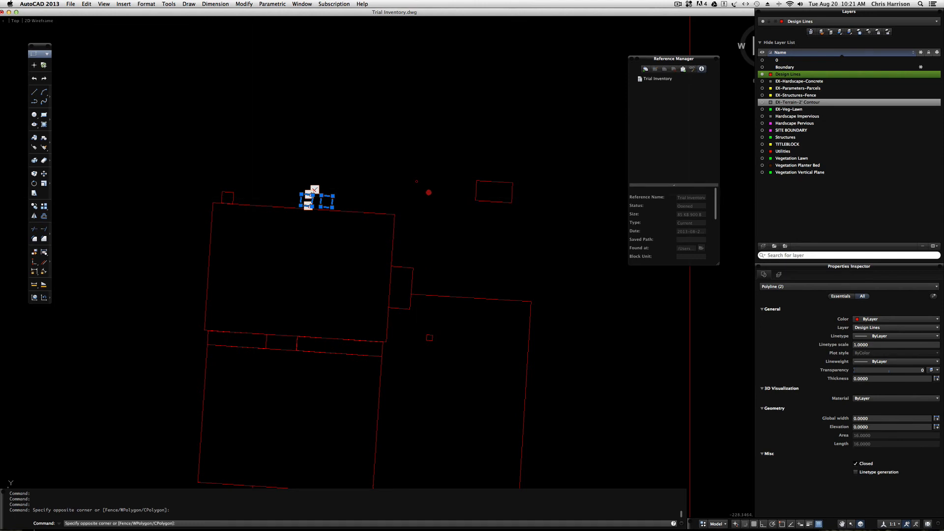
pyautogui.click(432, 196)
pyautogui.click(389, 158)
pyautogui.scroll(-3, 432, 238)
pyautogui.click(435, 304)
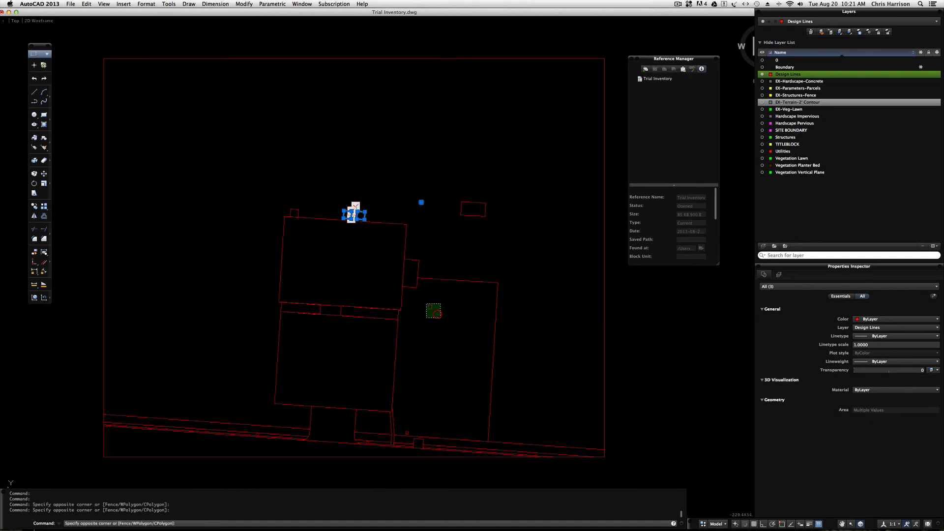
pyautogui.click(423, 318)
pyautogui.scroll(4, 258, 439)
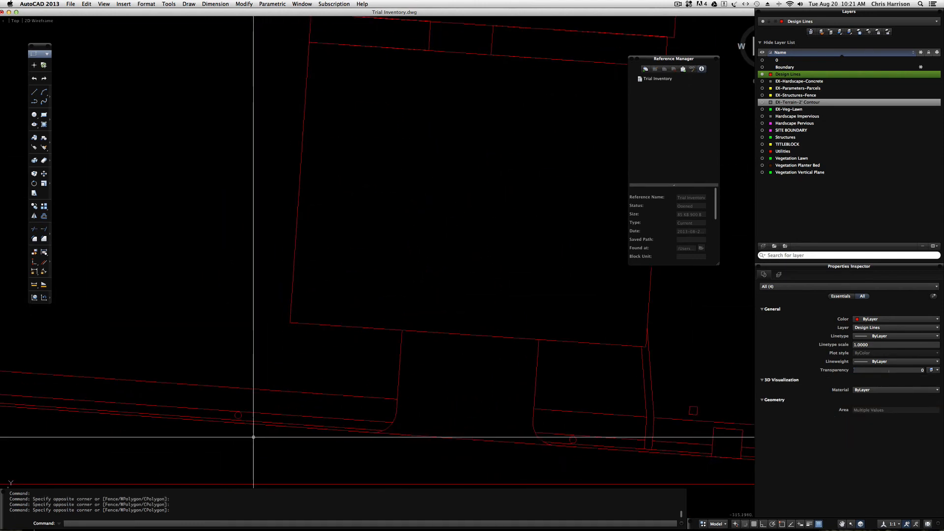
pyautogui.click(238, 415)
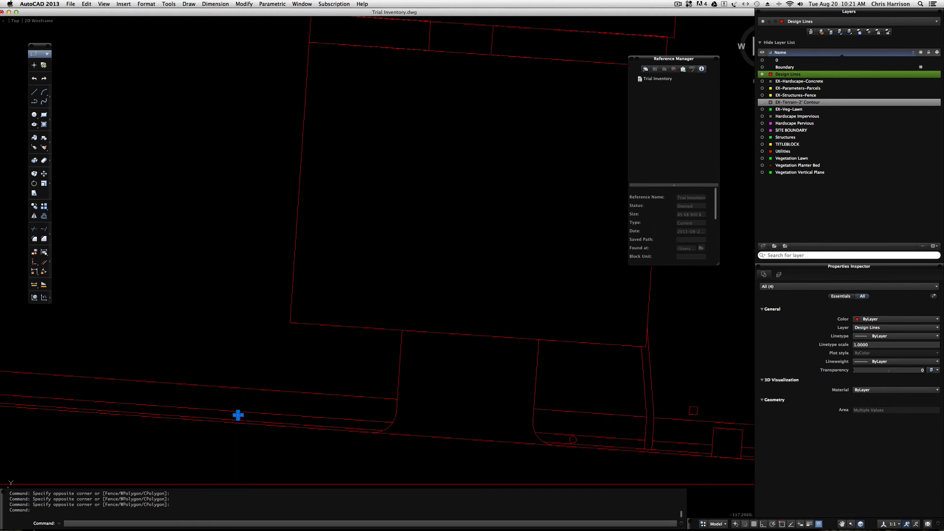
pyautogui.click(573, 439)
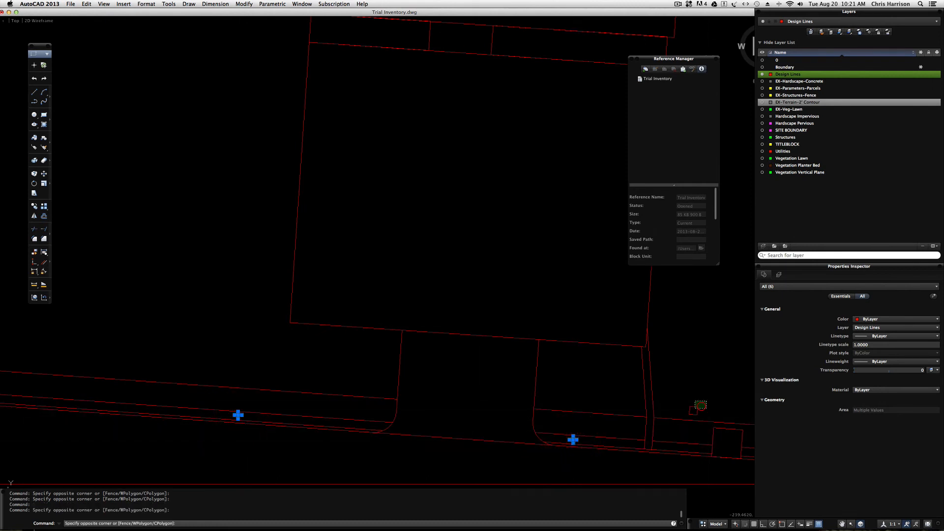
pyautogui.click(694, 410)
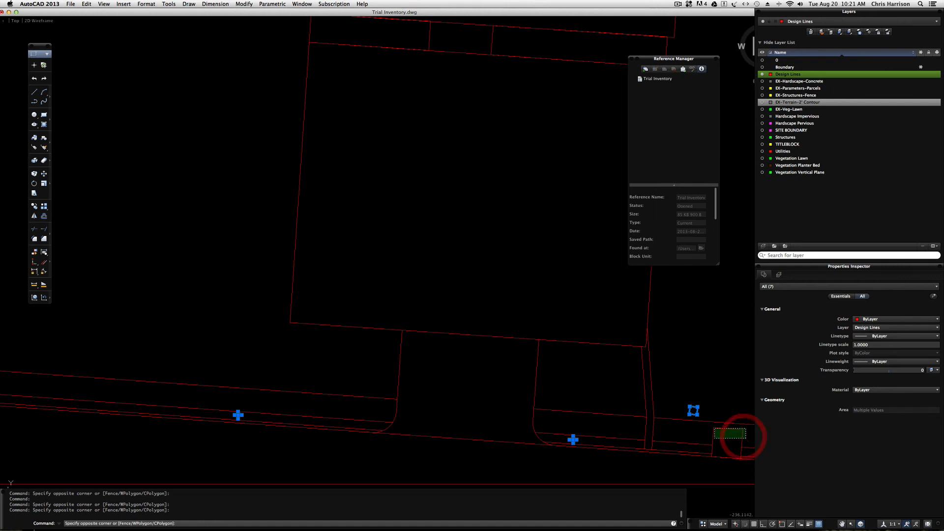
pyautogui.click(714, 429)
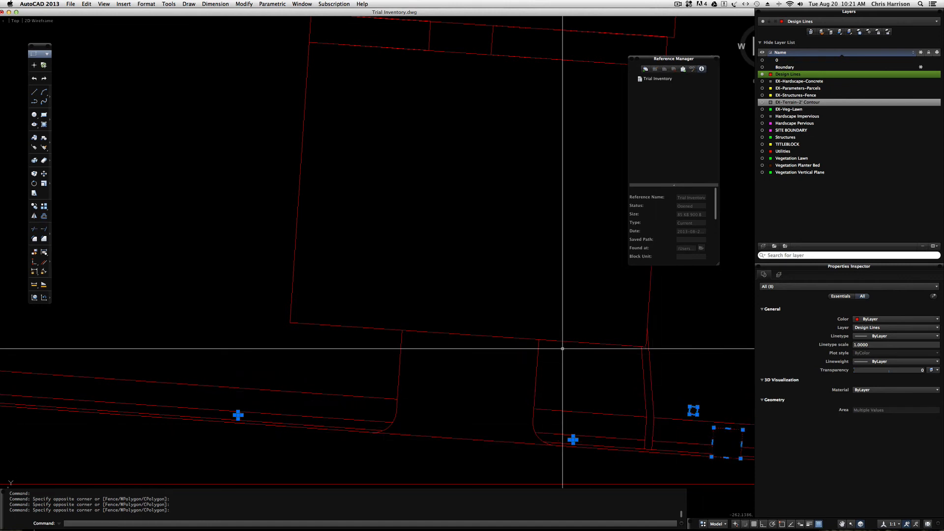
pyautogui.press('space')
pyautogui.moveTo(562, 350); pyautogui.dragTo(211, 309)
pyautogui.scroll(-1, 374, 320)
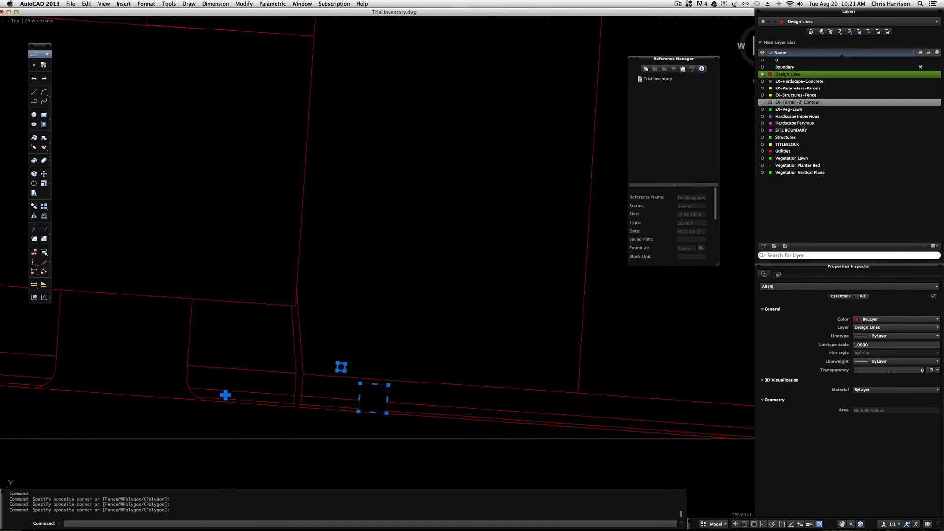
pyautogui.scroll(-4, 295, 274)
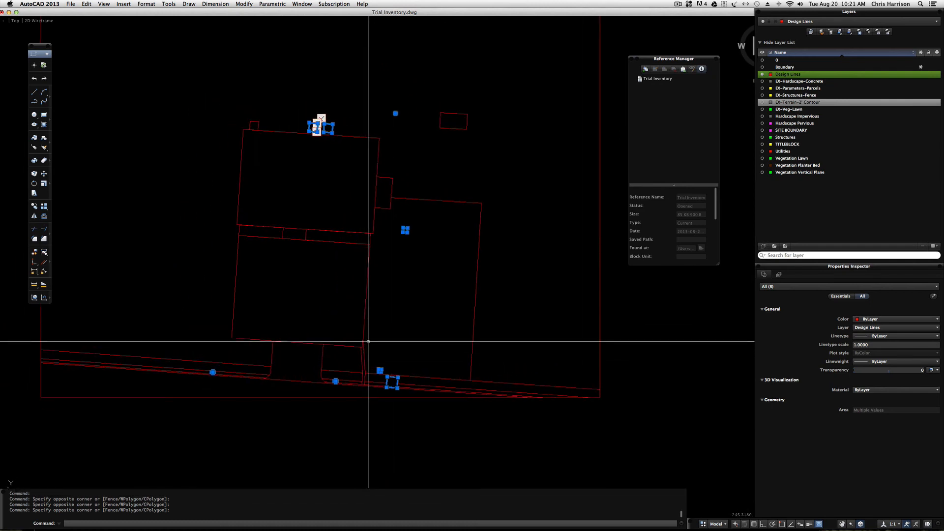
pyautogui.press('space')
pyautogui.moveTo(415, 339); pyautogui.dragTo(466, 343)
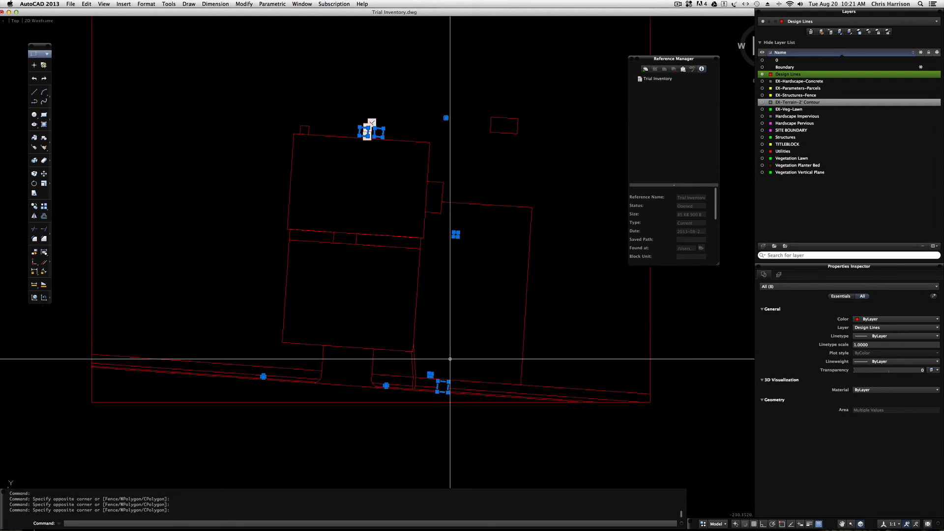
pyautogui.press('space')
pyautogui.moveTo(462, 331); pyautogui.dragTo(459, 362)
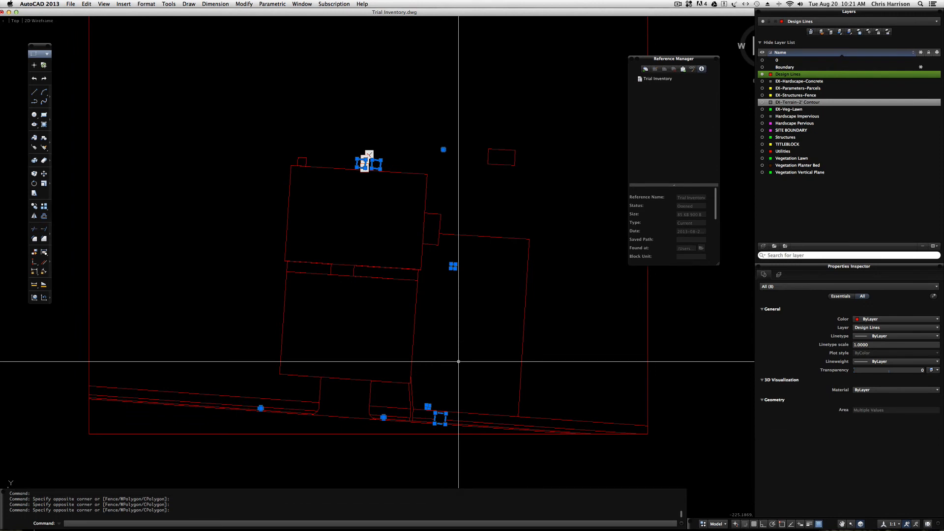
pyautogui.click(934, 328)
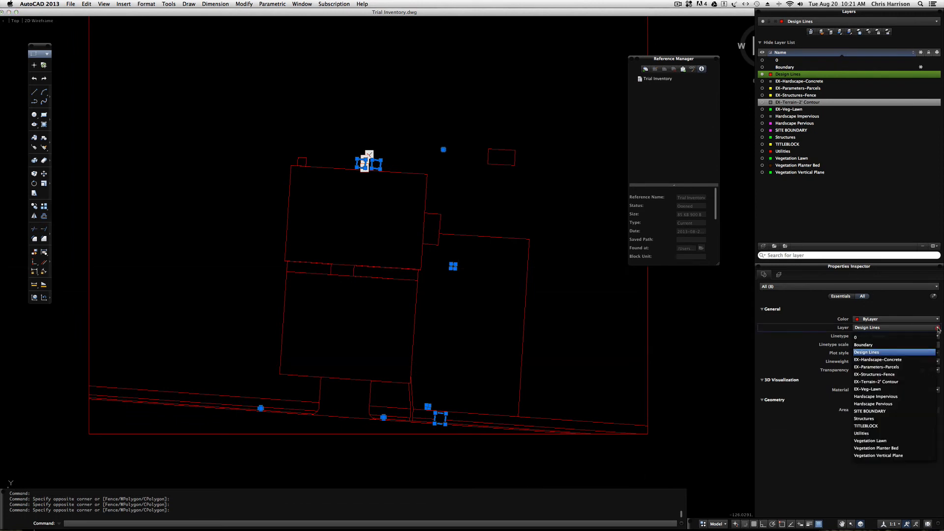
pyautogui.click(887, 435)
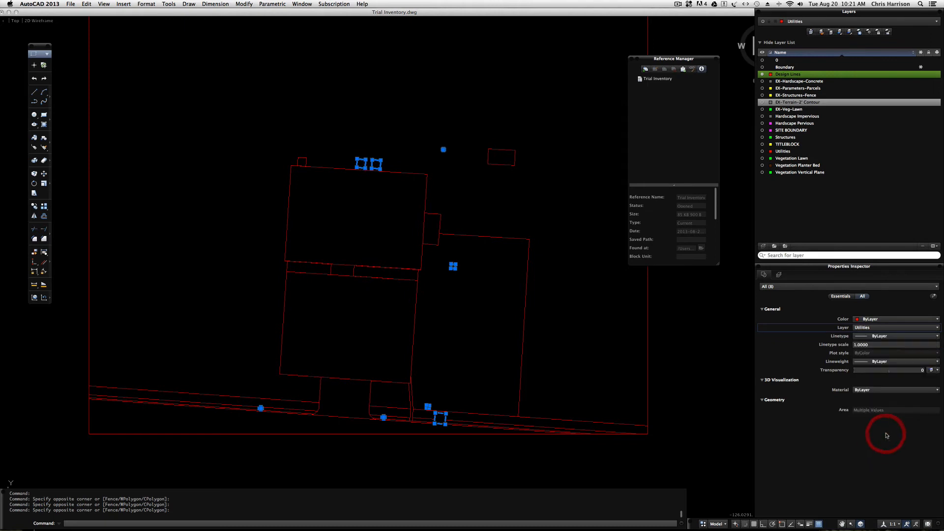
pyautogui.press('Escape')
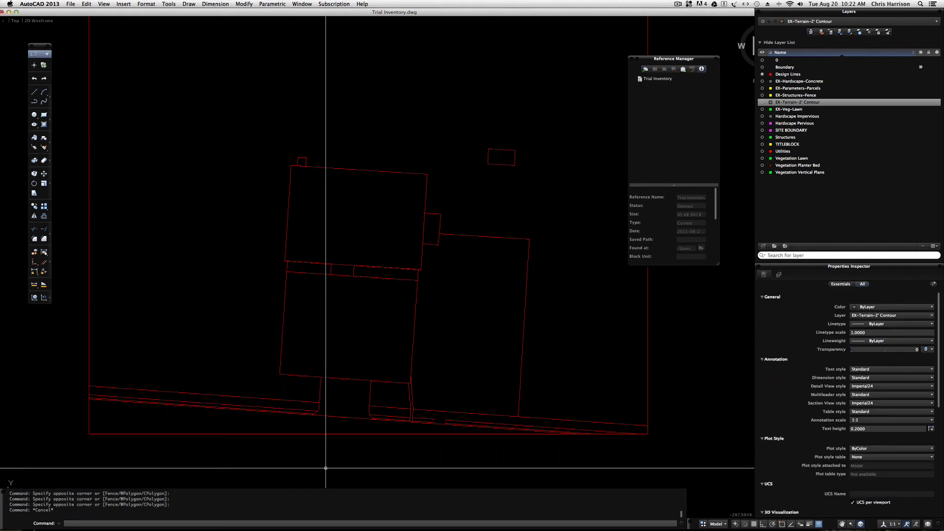
# Turn on the Utilities layer to display the reassigned objects with the design lines
pyautogui.moveTo(317, 529)
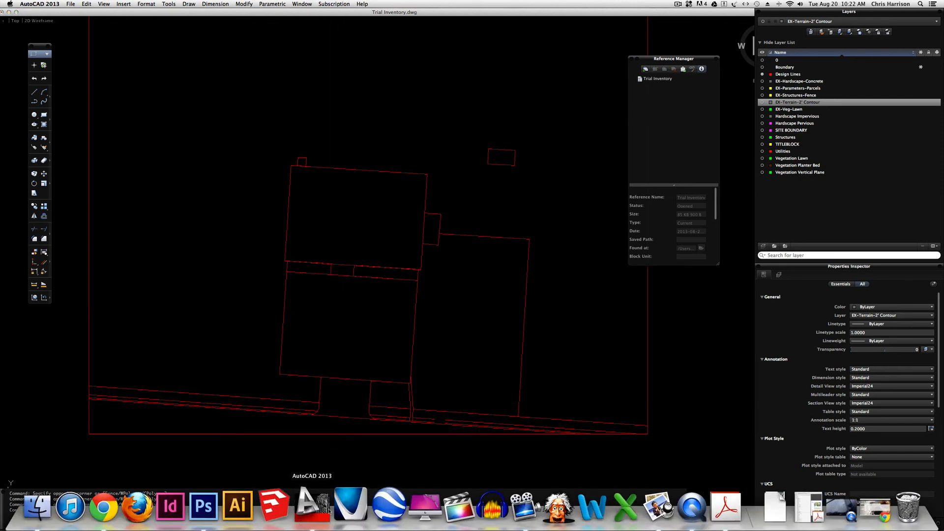
pyautogui.scroll(-4, 511, 403)
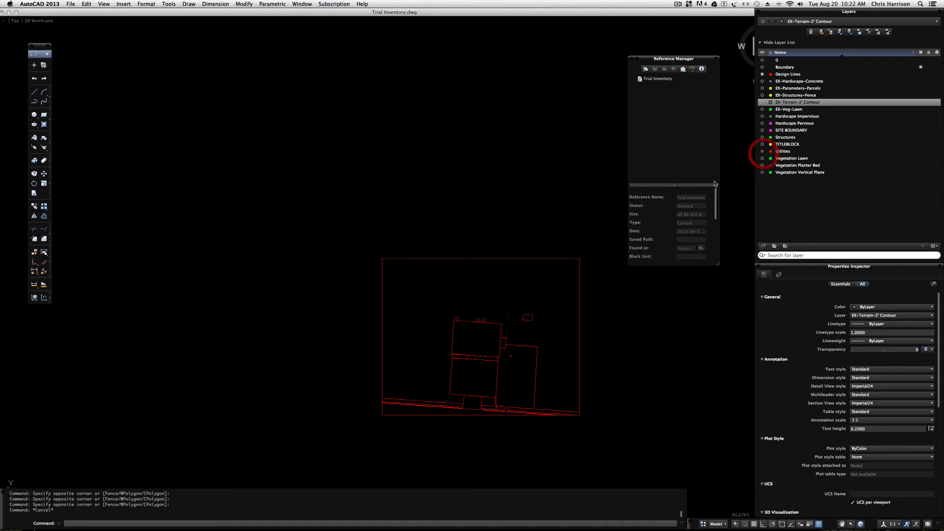
# Switch to Layout1 and isolate the Utilities layer with LAYISO by picking a small box north of the building
pyautogui.click(762, 151)
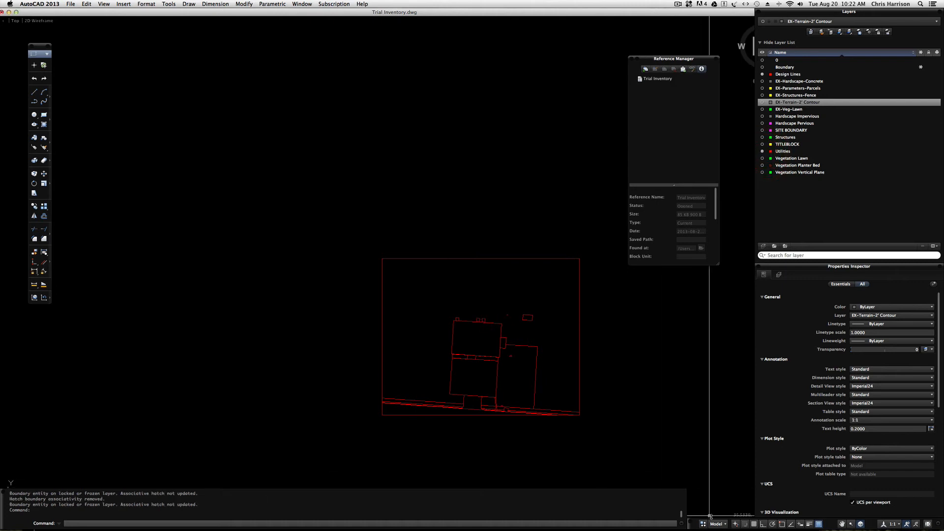
pyautogui.click(722, 525)
pyautogui.click(731, 484)
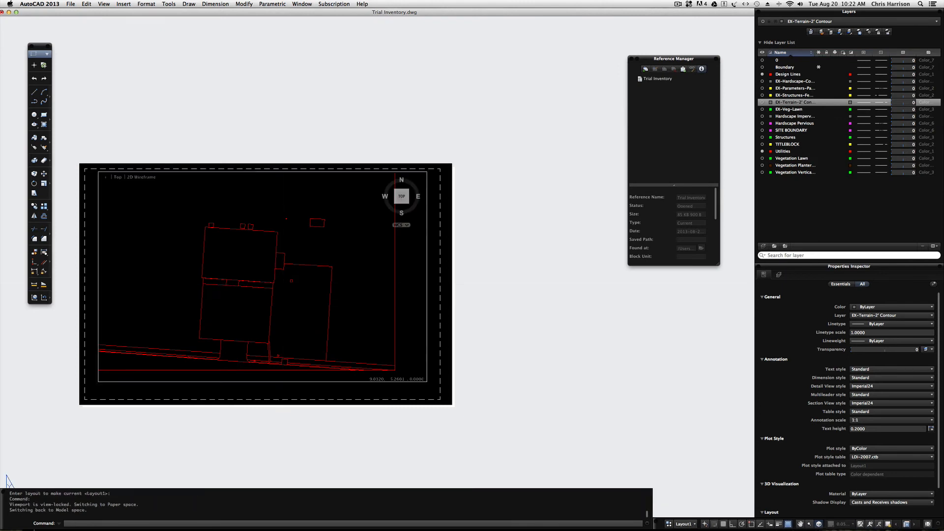
pyautogui.write('lay')
pyautogui.press('Return')
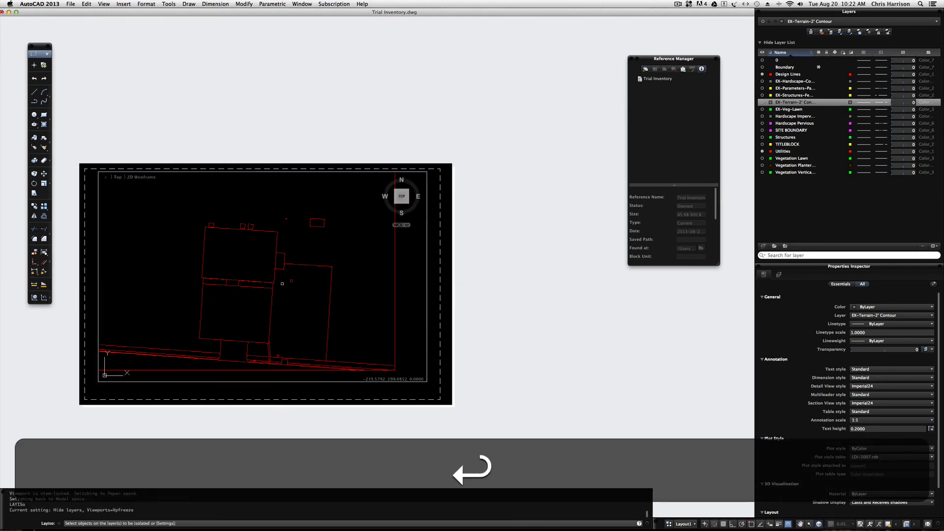
pyautogui.click(254, 226)
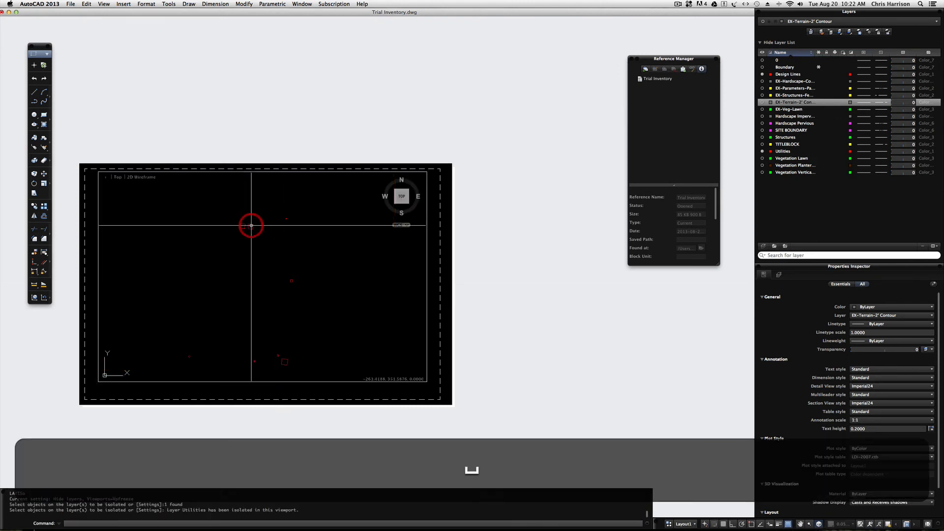
pyautogui.press('Return')
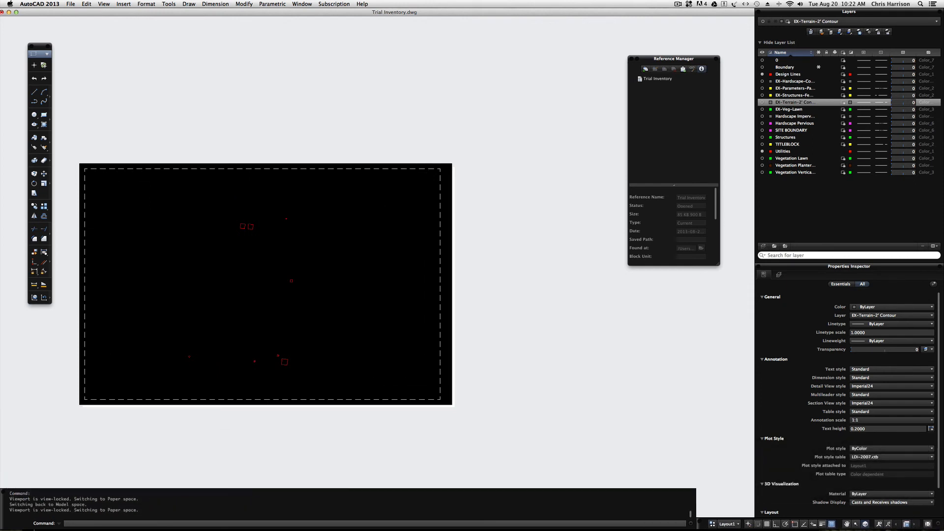
# Return to paper space and plot the layout to a PDF named utilities in the Inventory folder
pyautogui.write('ps')
pyautogui.press('space')
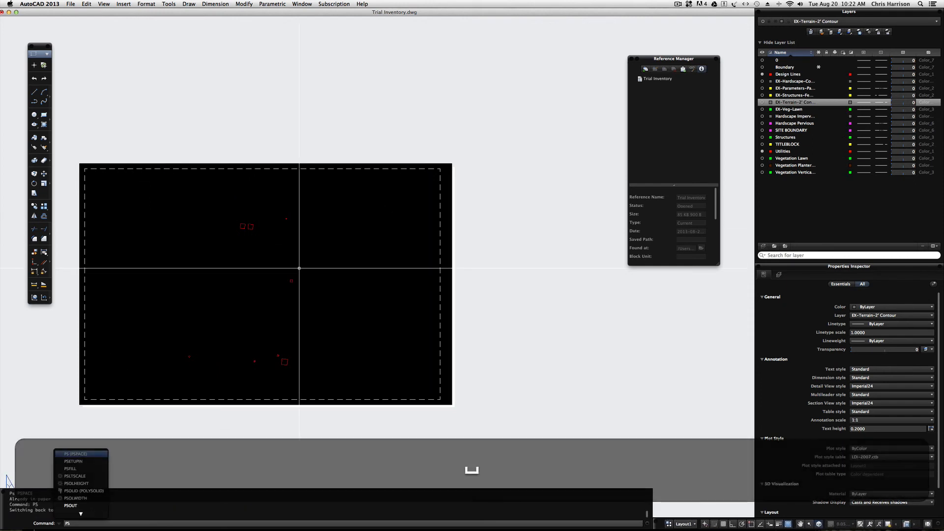
pyautogui.press('super+p')
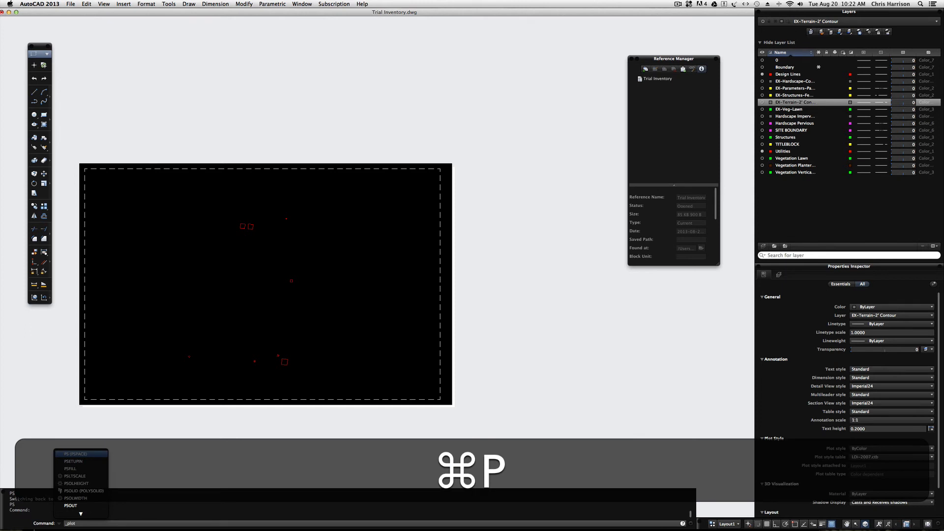
pyautogui.click(391, 274)
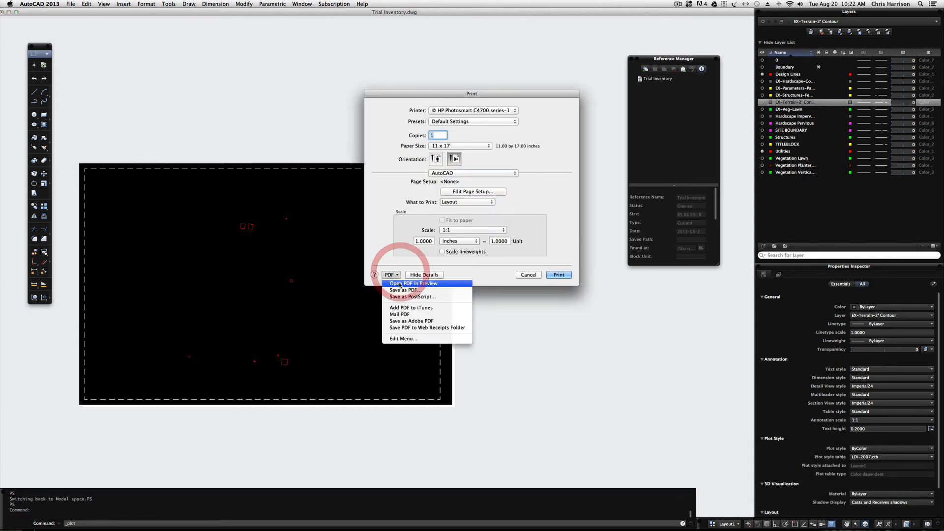
pyautogui.click(402, 290)
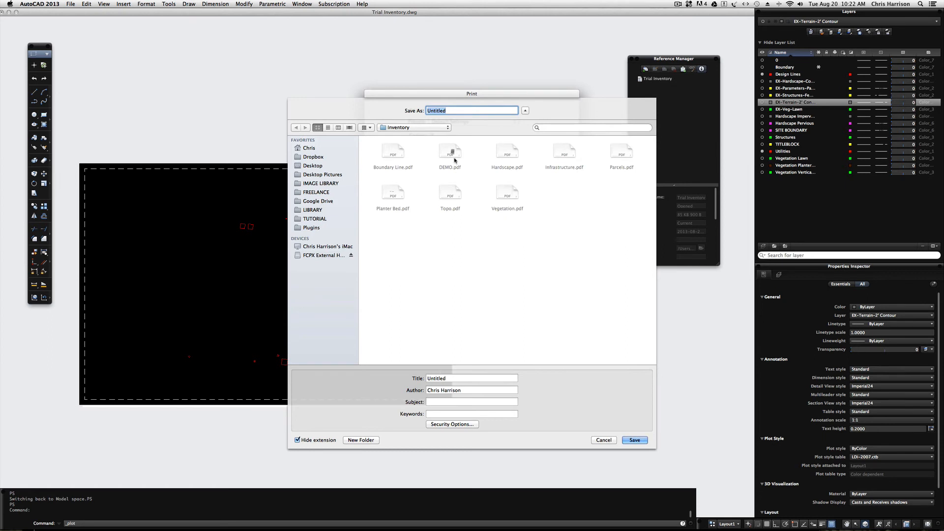
pyautogui.write('utiliti')
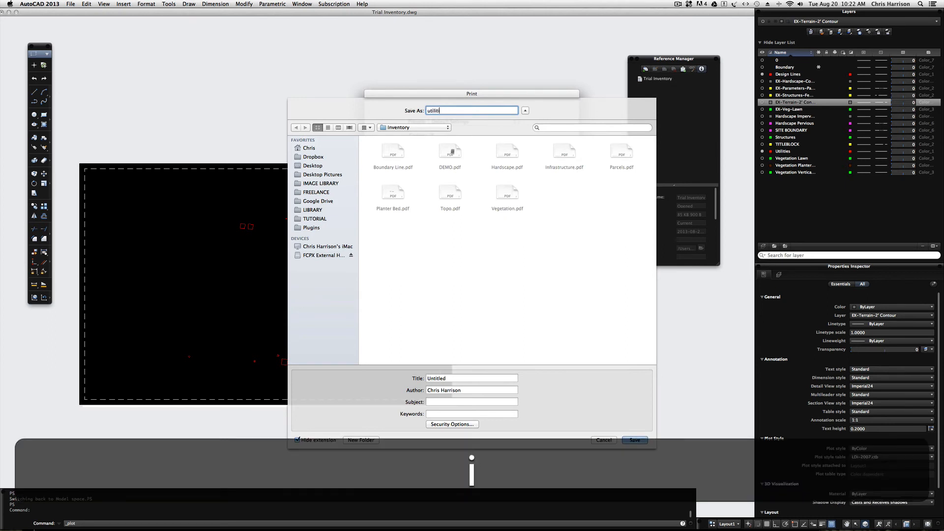
pyautogui.write('e')
pyautogui.press('Return')
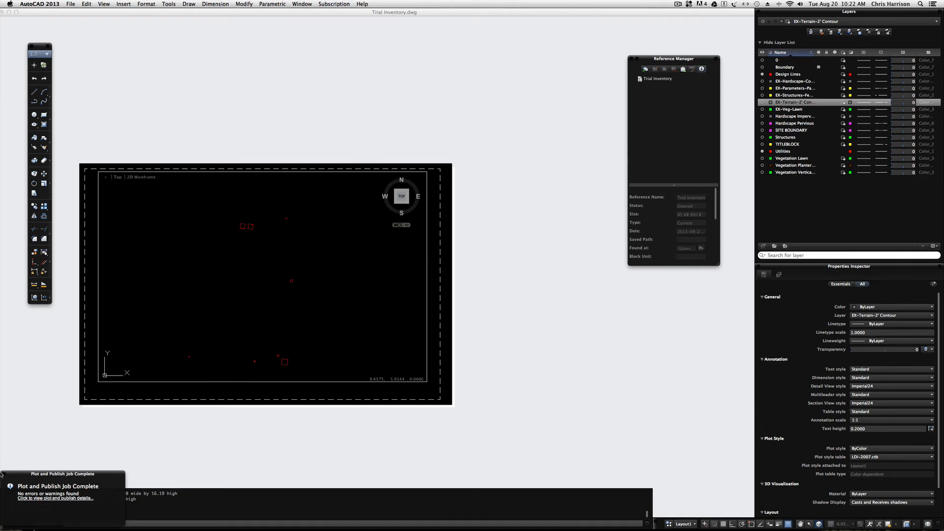
pyautogui.click(3, 476)
# Switch to Photoshop and open utilities.pdf, importing its page at 17 by 11 inches and 300 pixels/inch
pyautogui.moveTo(167, 528)
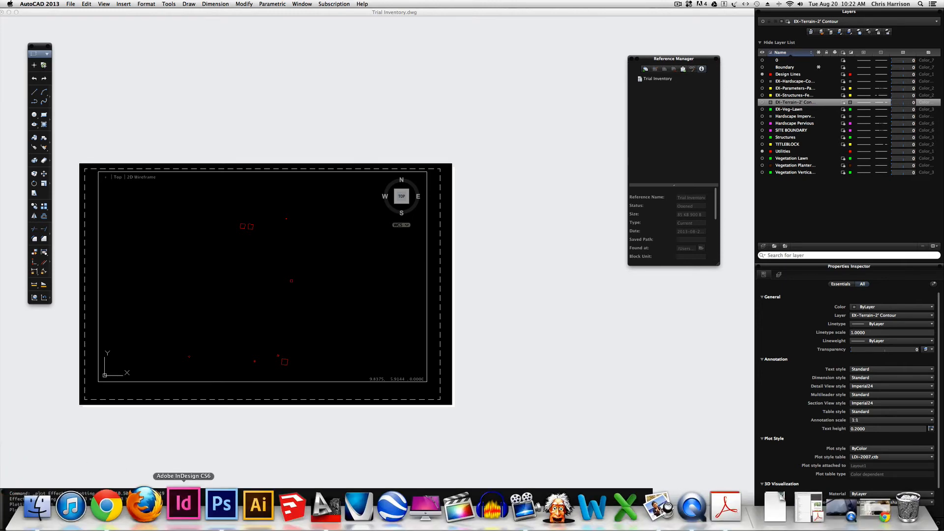
pyautogui.click(217, 511)
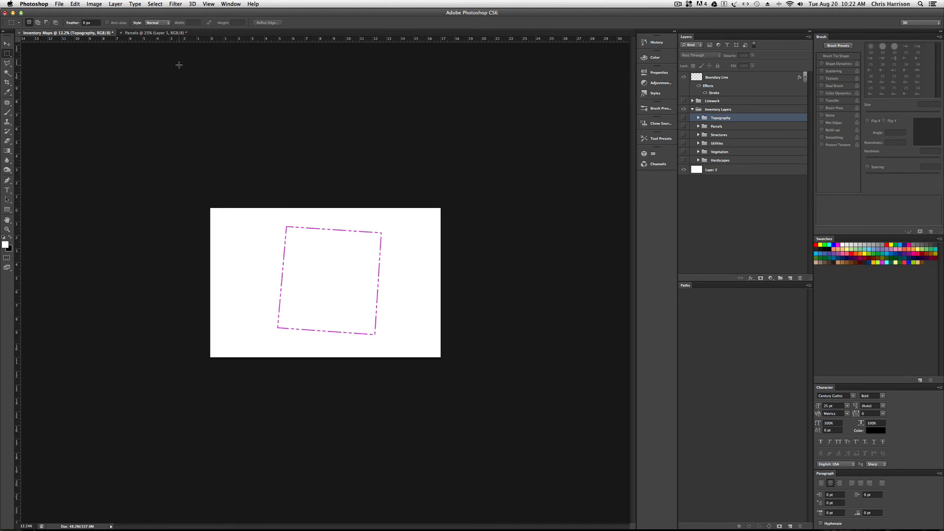
pyautogui.press('super+o')
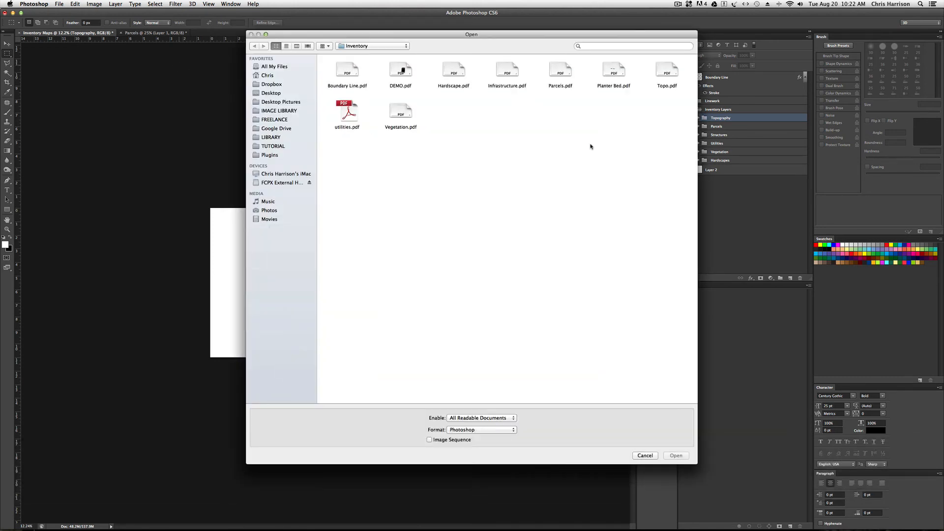
pyautogui.click(347, 109)
pyautogui.click(687, 457)
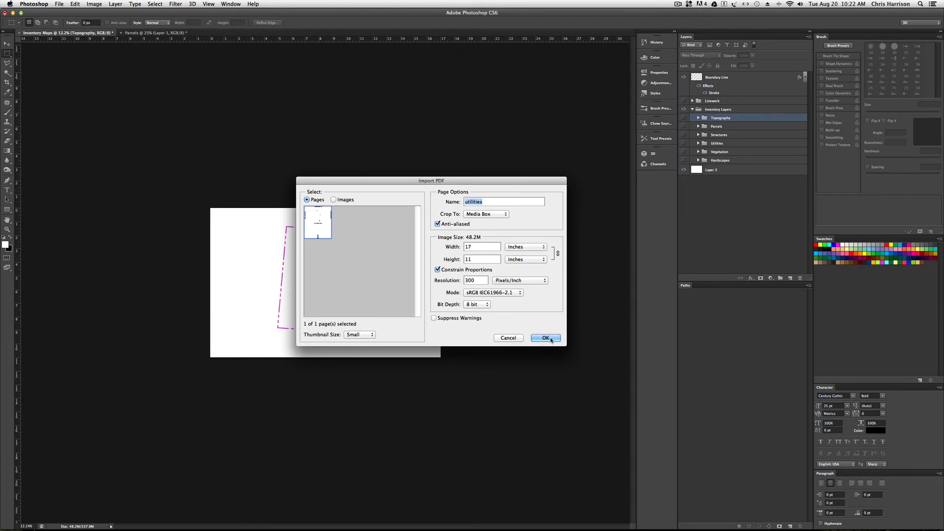
pyautogui.click(545, 338)
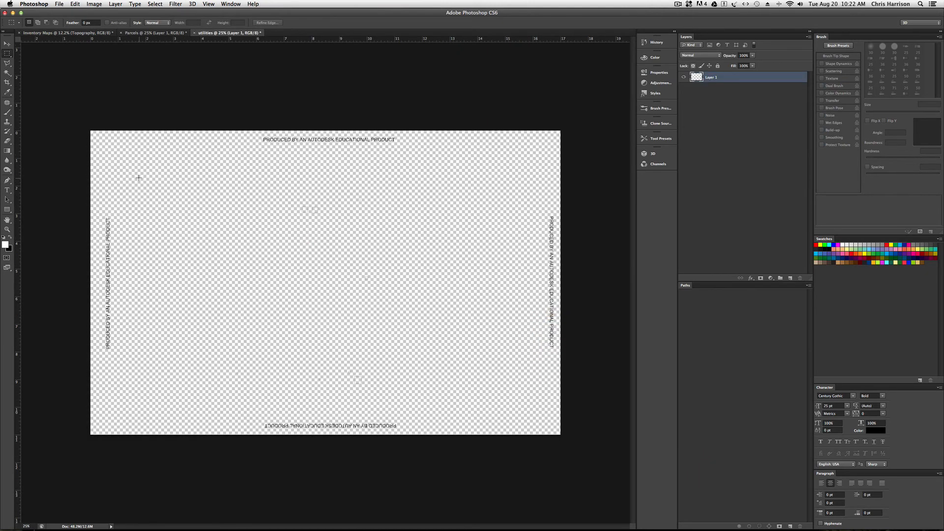
# Copy the entire utilities page and paste it in place into the Inventory Maps document
pyautogui.press('super+a')
pyautogui.press('super+c')
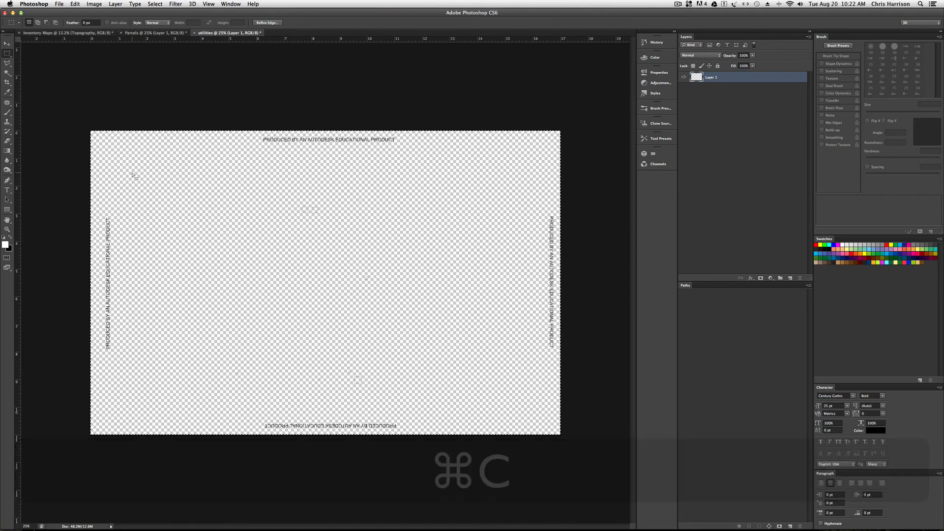
pyautogui.hotkey('ctrl', 'Tab')
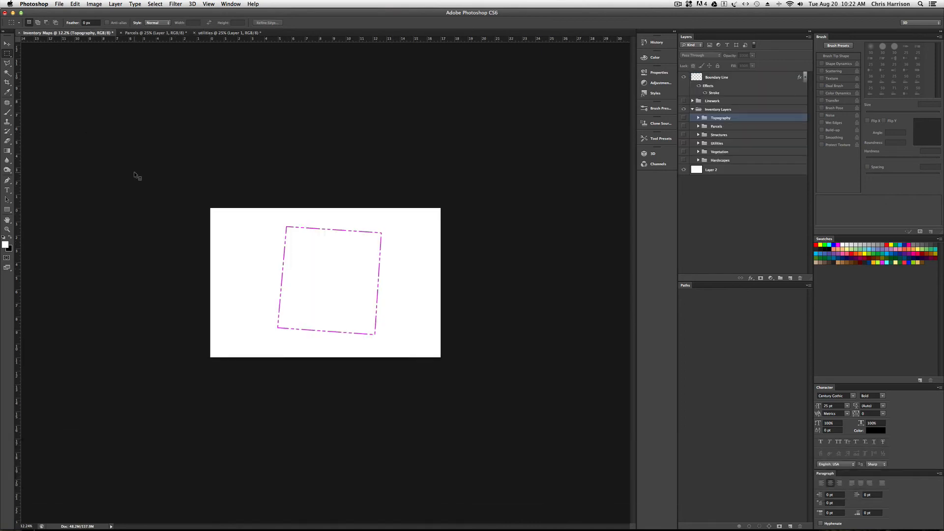
pyautogui.press('shift+super+v')
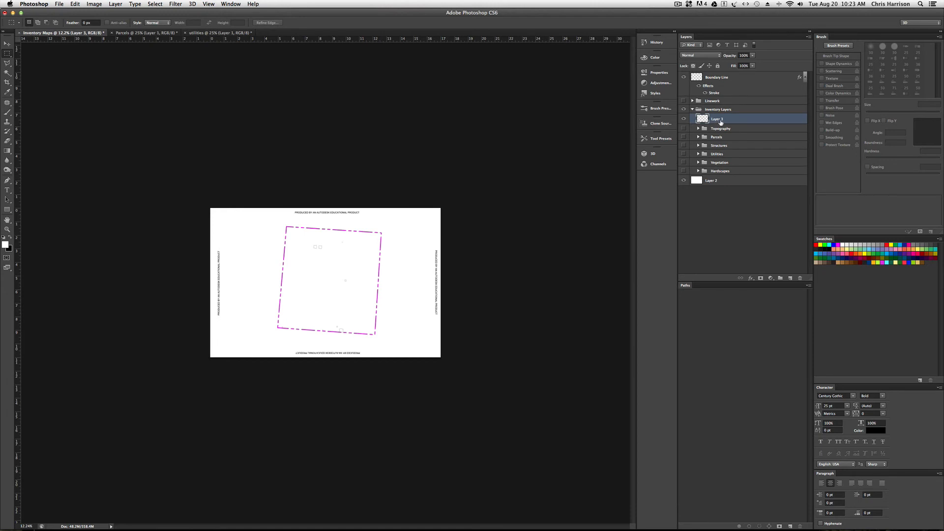
# Move the pasted layer into the Linework group and rename it Utilities
pyautogui.moveTo(738, 107); pyautogui.dragTo(740, 101)
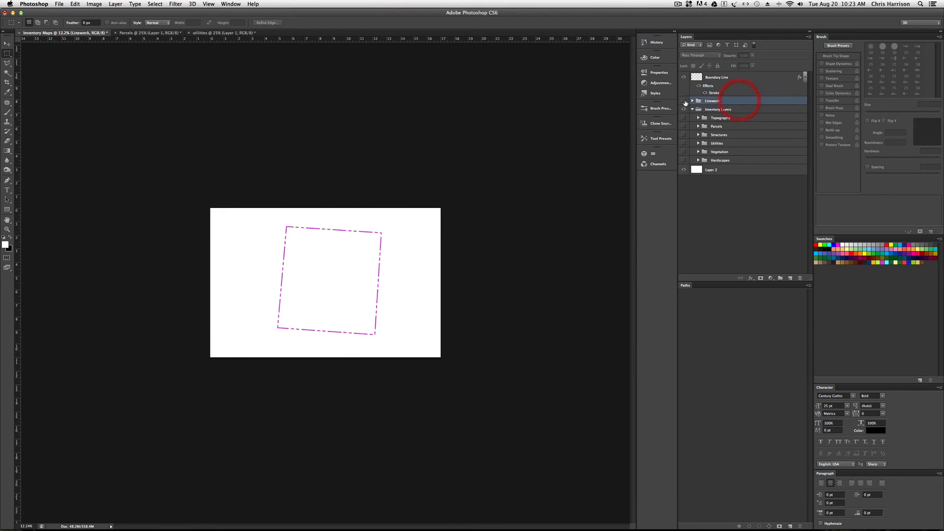
pyautogui.click(692, 101)
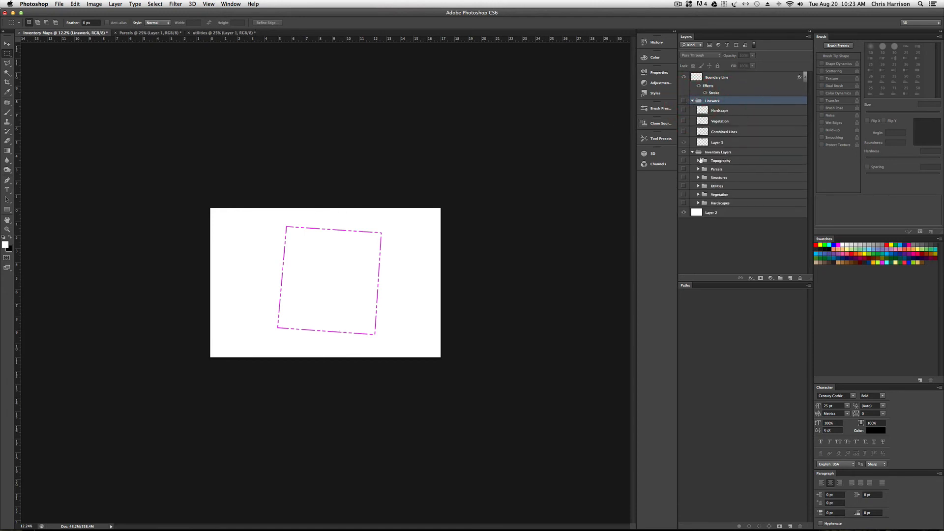
pyautogui.doubleClick(715, 143)
pyautogui.write('u')
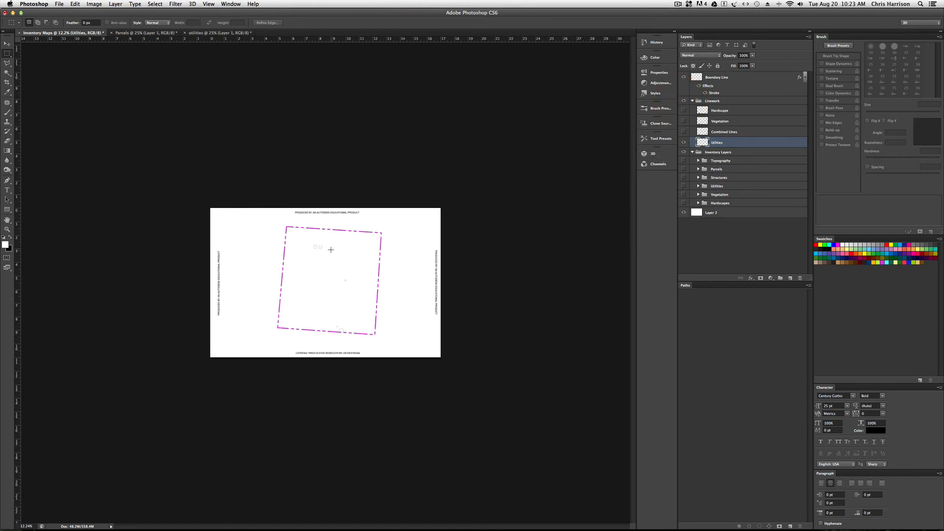
# Delete the Autodesk stamp text around the page edges by marqueeing the site area and inverting the selection
pyautogui.press('m')
pyautogui.moveTo(273, 220); pyautogui.dragTo(399, 344)
pyautogui.press('shift+super+i')
pyautogui.press('shift+super+BackSpace')
pyautogui.press('BackSpace')
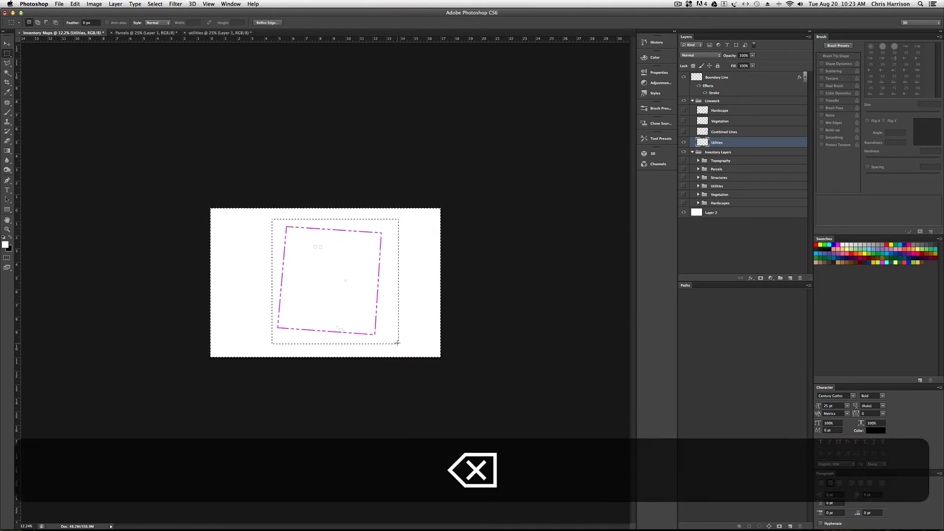
pyautogui.press('super+d')
# Select the utility shapes by picking the empty area around them with the Magic Wand and inverting the selection
pyautogui.press('w')
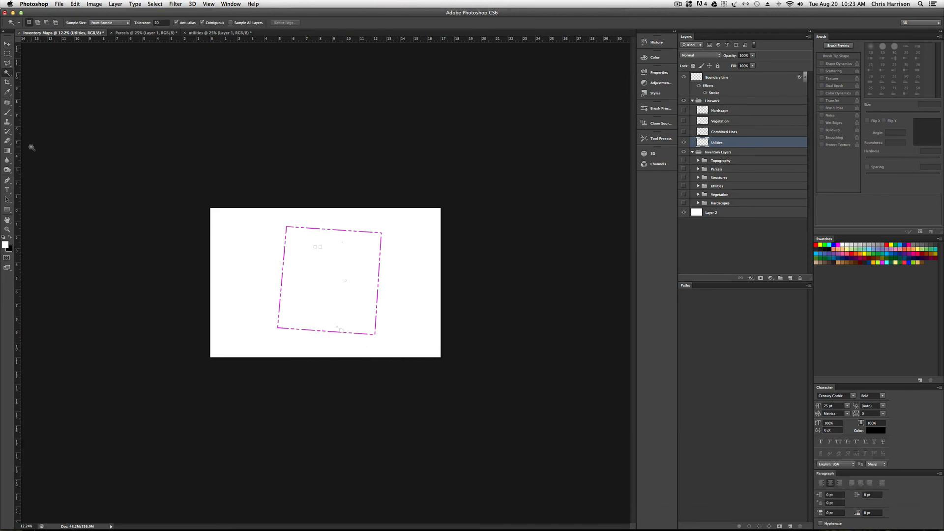
pyautogui.click(11, 74)
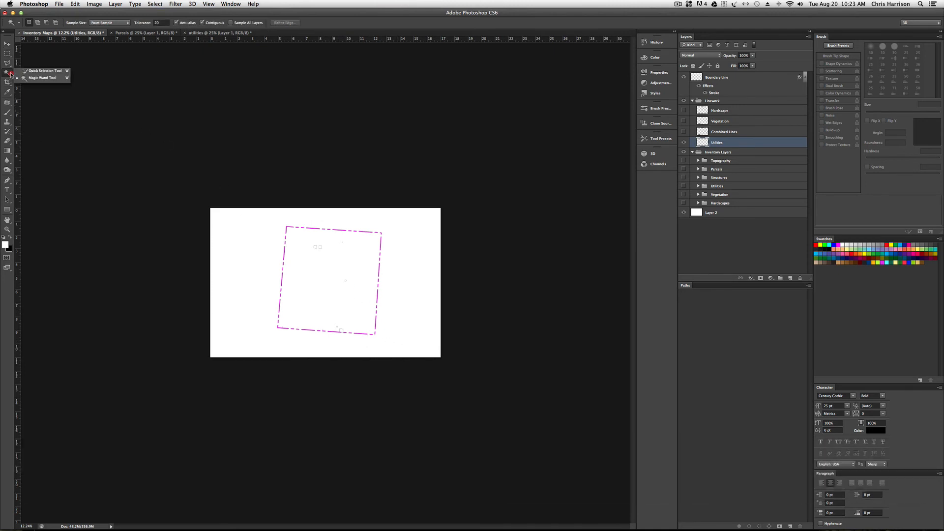
pyautogui.click(24, 78)
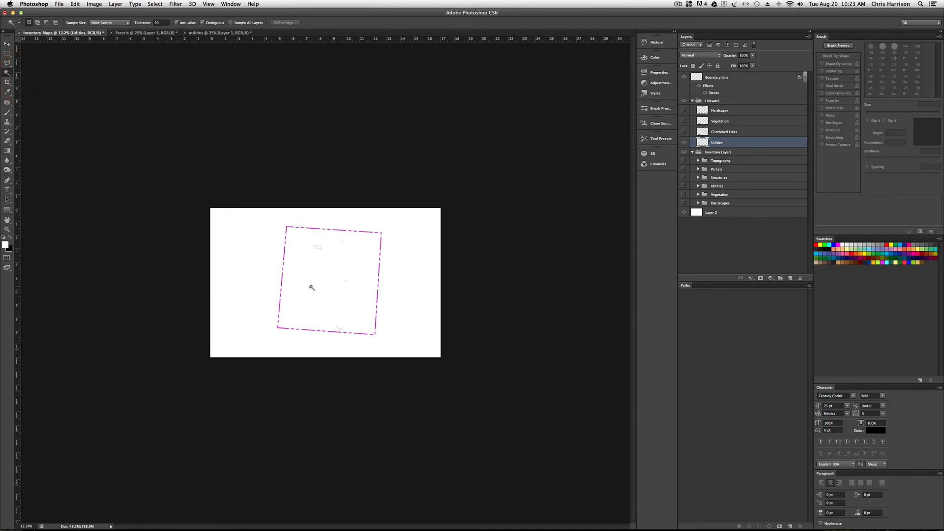
pyautogui.press('super+equal')
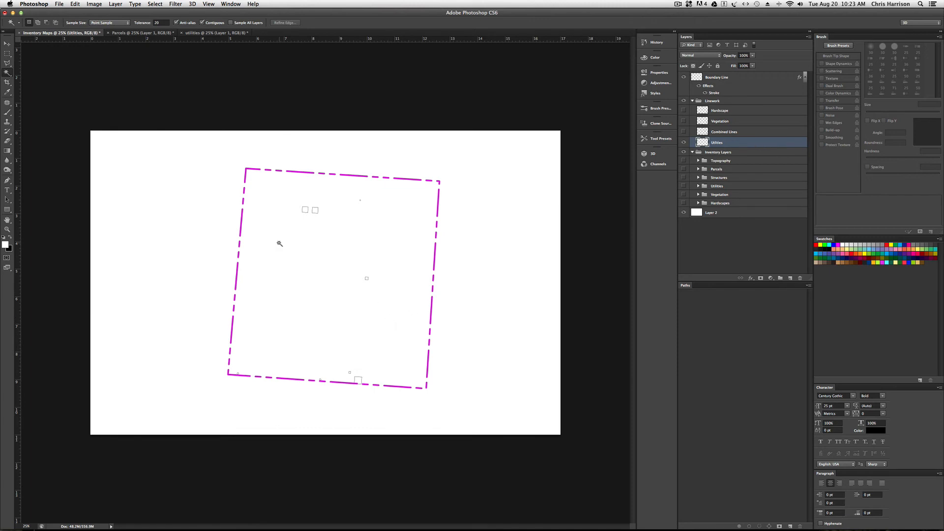
pyautogui.click(299, 270)
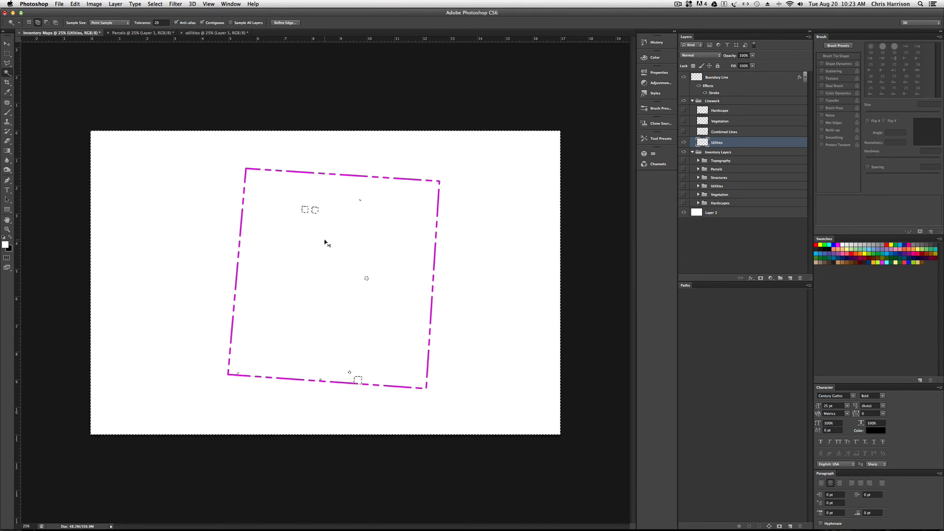
pyautogui.press('shift+super+i')
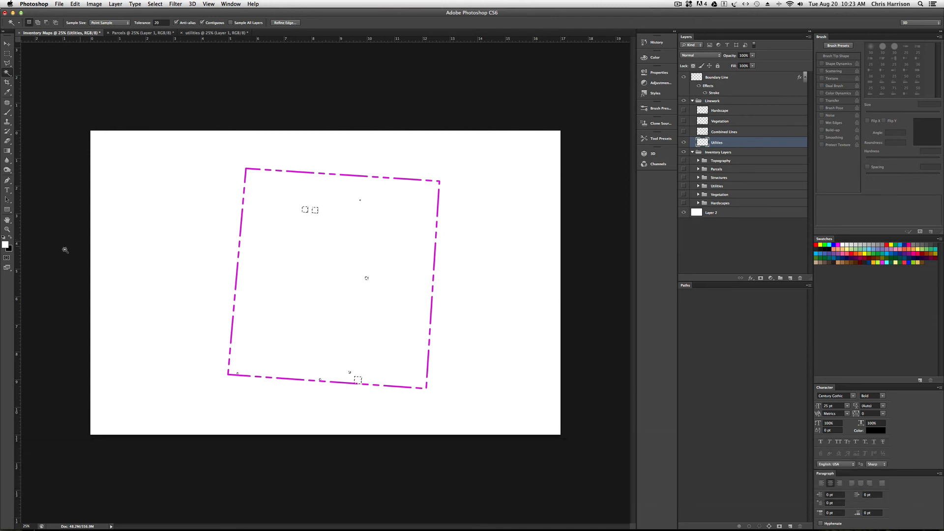
# Fill the selected utility shapes with black and clear the selection
pyautogui.click(10, 238)
pyautogui.click(10, 238)
pyautogui.press('i')
pyautogui.hotkey('shift', 'F5')
pyautogui.press('Return')
pyautogui.press('w')
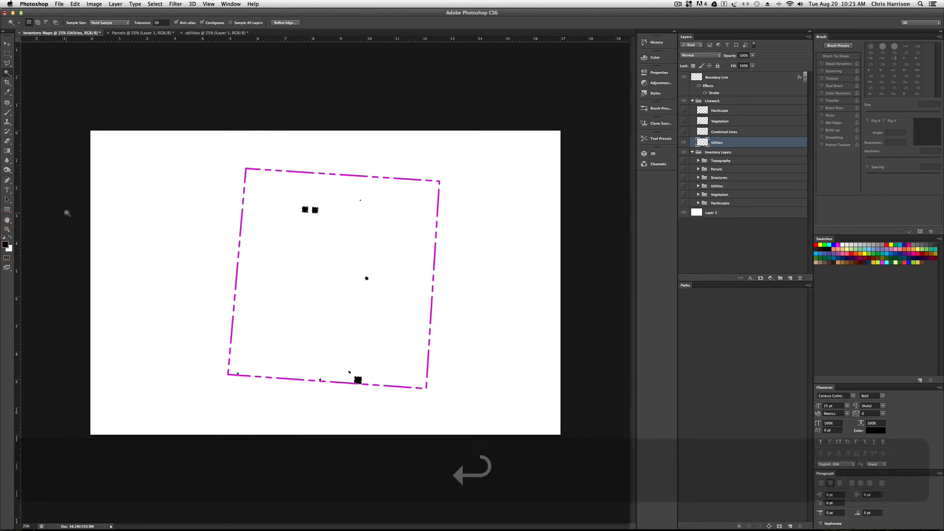
pyautogui.press('super+d')
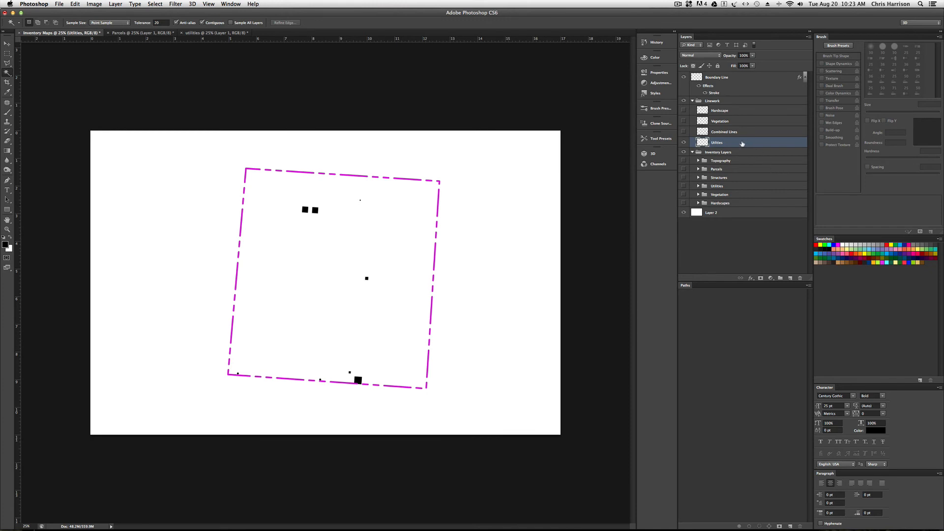
# Move the filled Utilities layer into the Utilities group under Inventory Layers, and show that group with the Linework group hidden
pyautogui.moveTo(737, 143); pyautogui.dragTo(735, 186)
pyautogui.click(693, 101)
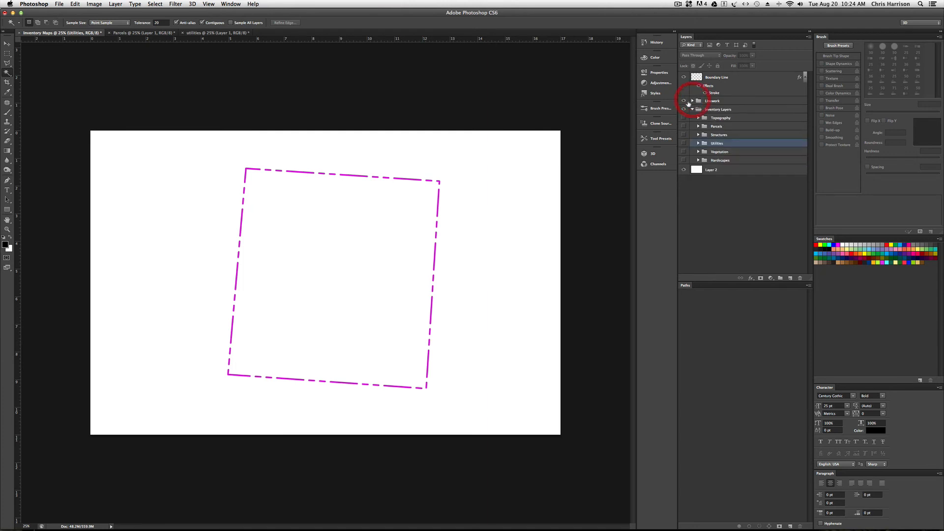
pyautogui.click(683, 100)
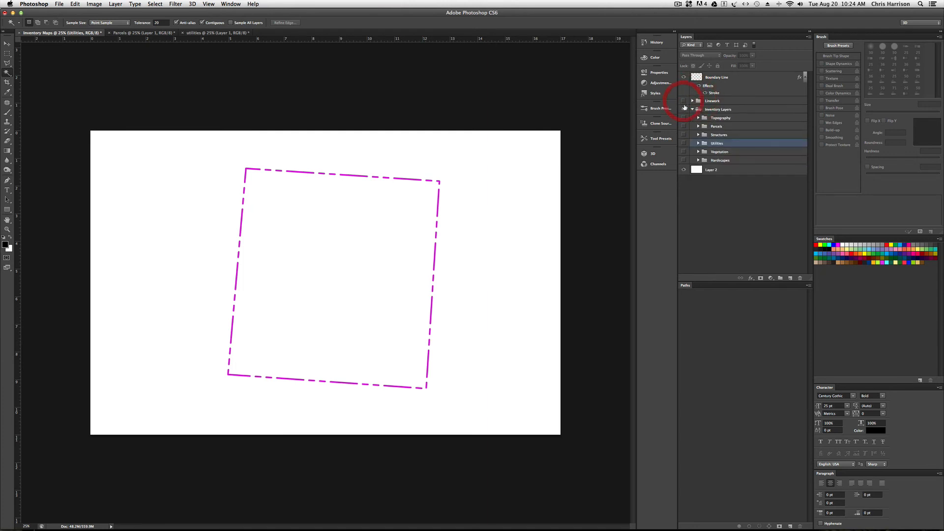
pyautogui.click(683, 144)
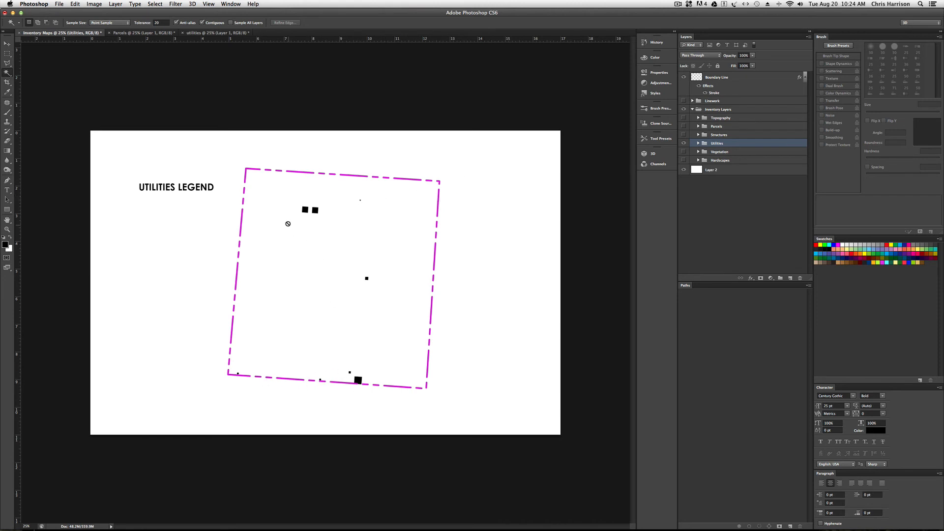
# Draw a bent leader line about 240 by 112 px in the Utilities group with the Pen tool, starting at the small square inside the boundary
pyautogui.click(698, 144)
pyautogui.click(723, 153)
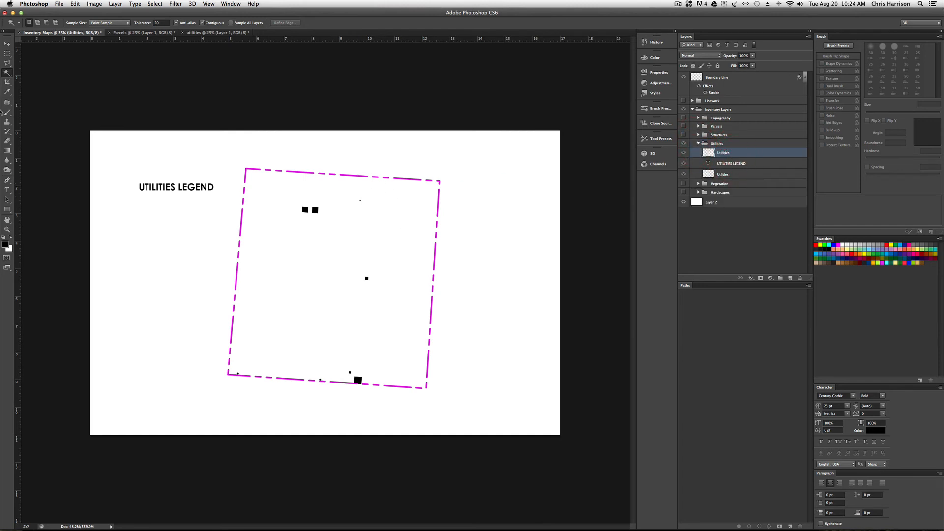
pyautogui.click(7, 181)
pyautogui.click(37, 22)
pyautogui.click(35, 15)
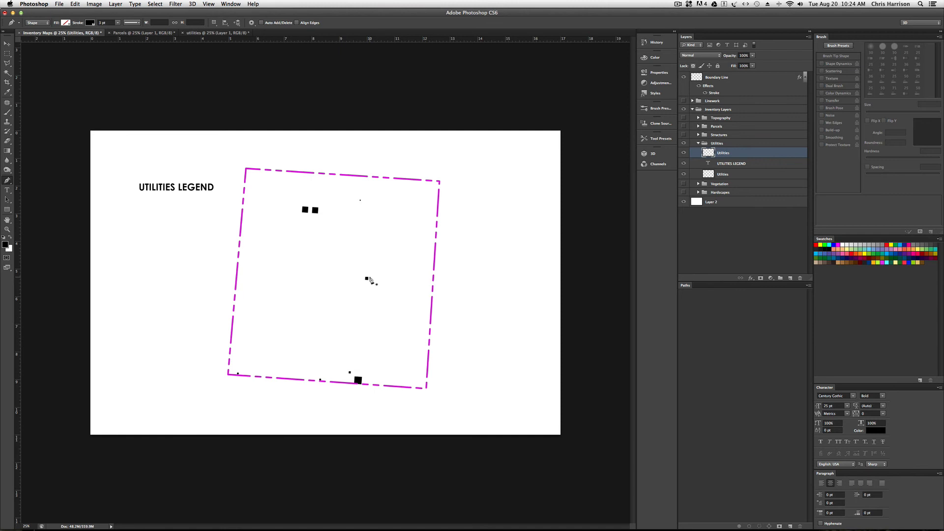
pyautogui.click(367, 278)
pyautogui.click(384, 268)
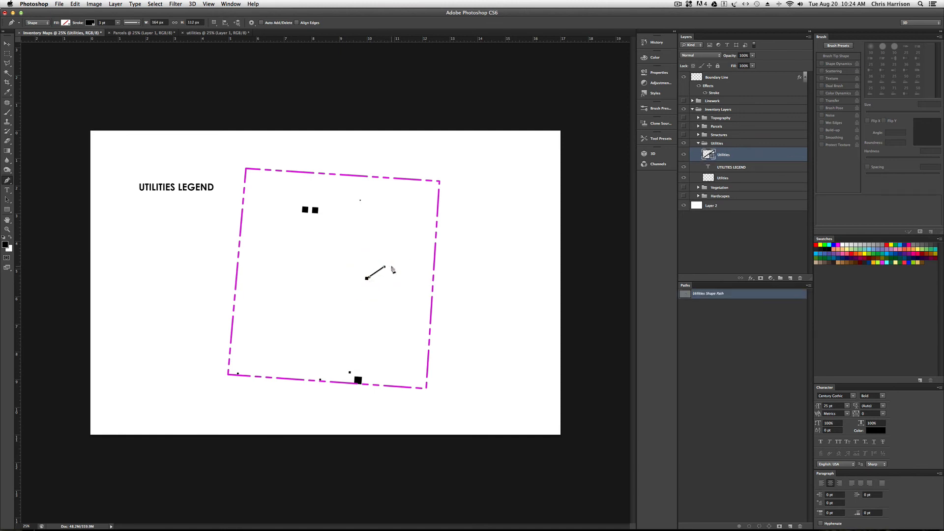
pyautogui.moveTo(391, 267)
pyautogui.mouseDown()
pyautogui.moveTo(397, 246)
pyautogui.moveTo(389, 265)
pyautogui.mouseUp()
# Thin the leader line's stroke to 1.13 pt
pyautogui.press('super+equal')
pyautogui.press('super+equal')
pyautogui.press('super+equal')
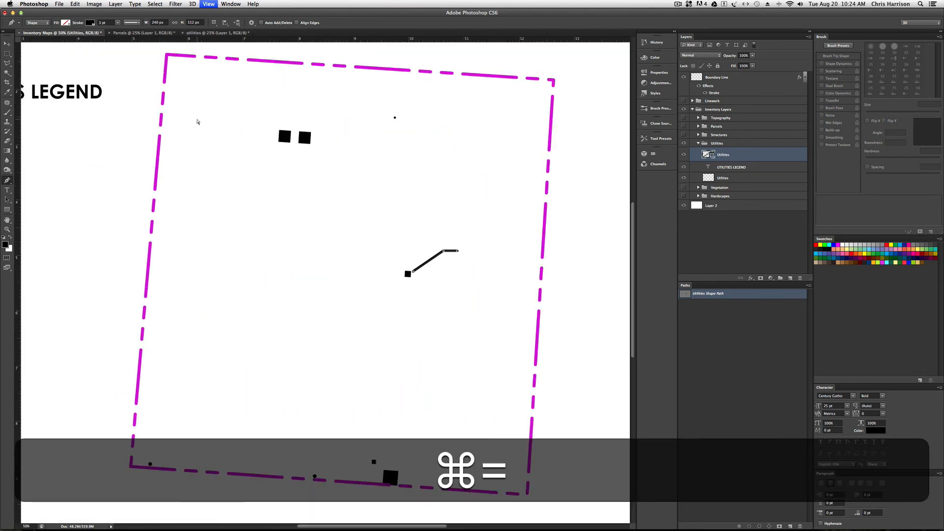
pyautogui.moveTo(418, 243); pyautogui.dragTo(182, 303)
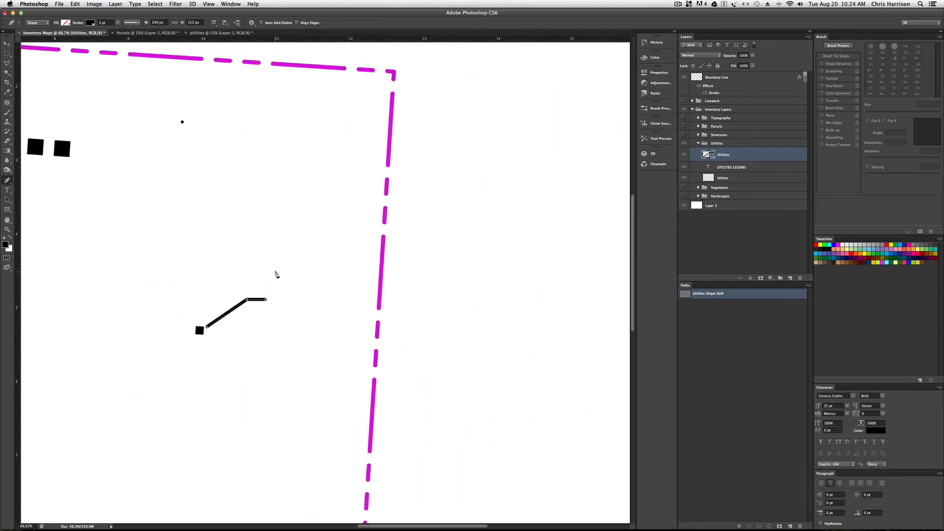
pyautogui.click(118, 23)
pyautogui.moveTo(117, 31); pyautogui.dragTo(114, 32)
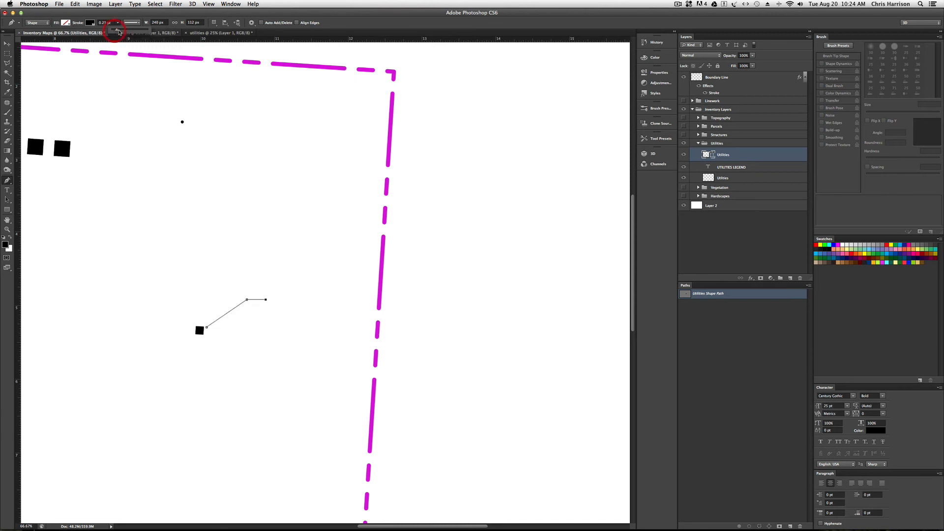
pyautogui.moveTo(118, 33); pyautogui.dragTo(118, 33)
pyautogui.click(7, 42)
pyautogui.click(289, 215)
pyautogui.click(258, 376)
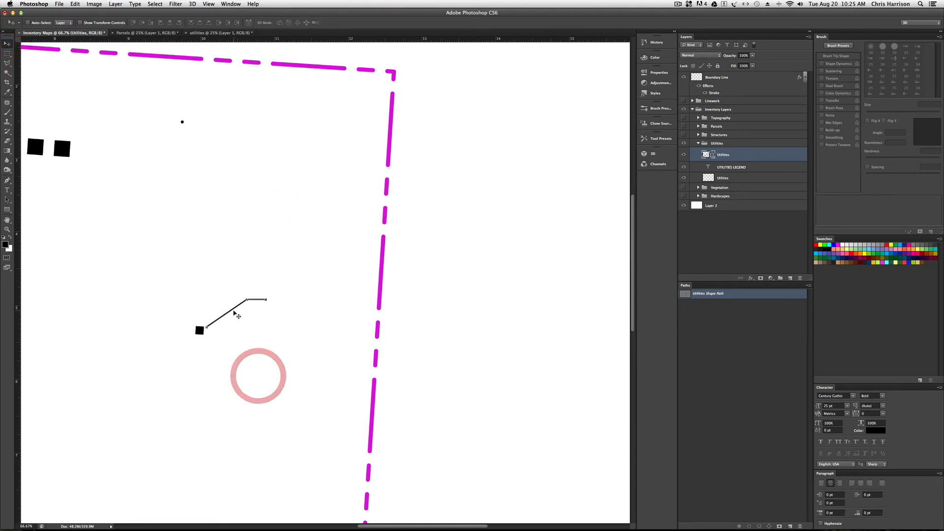
pyautogui.click(233, 308)
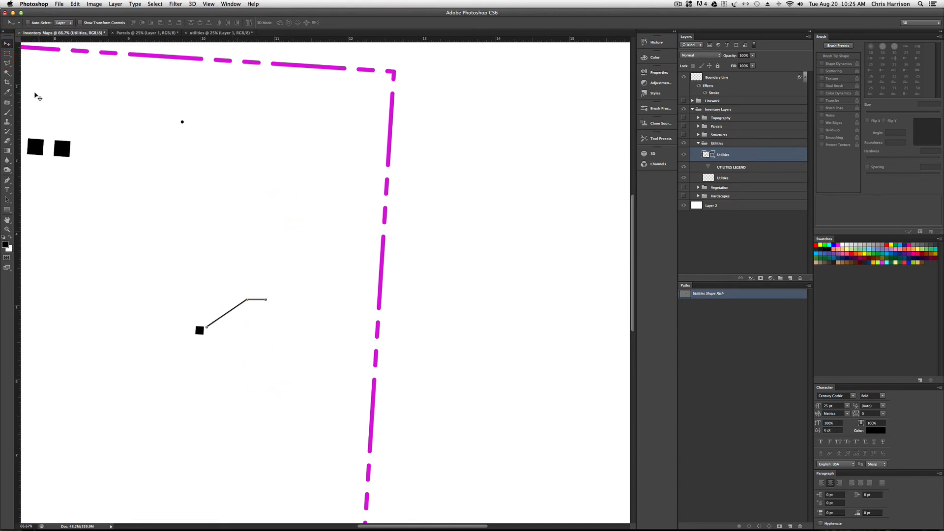
# Place a text box beside the free end of the leader line and enter the label "inlet"
pyautogui.click(8, 190)
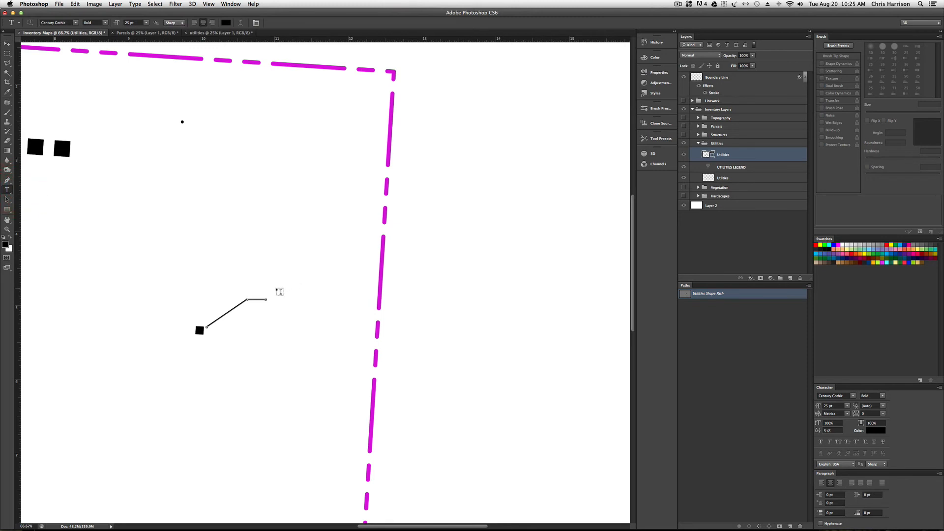
pyautogui.moveTo(274, 293); pyautogui.dragTo(349, 317)
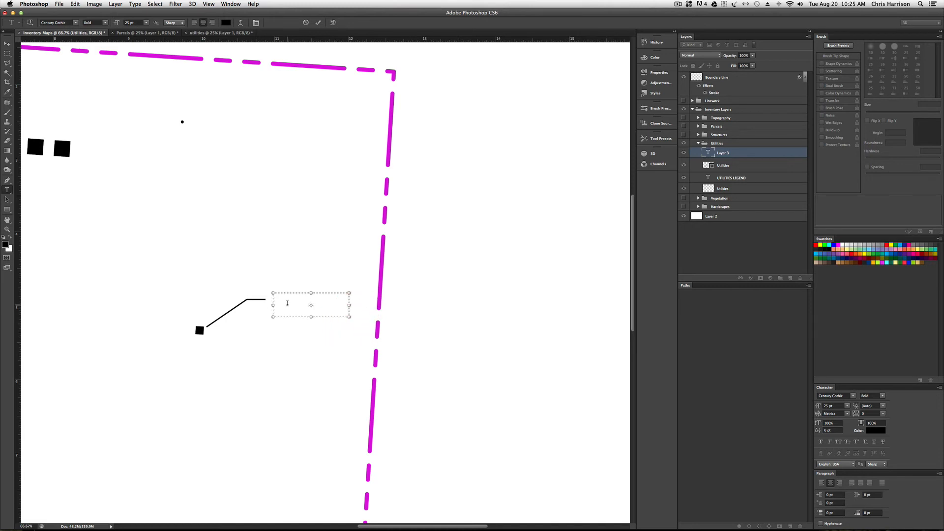
pyautogui.scroll(3, 287, 302)
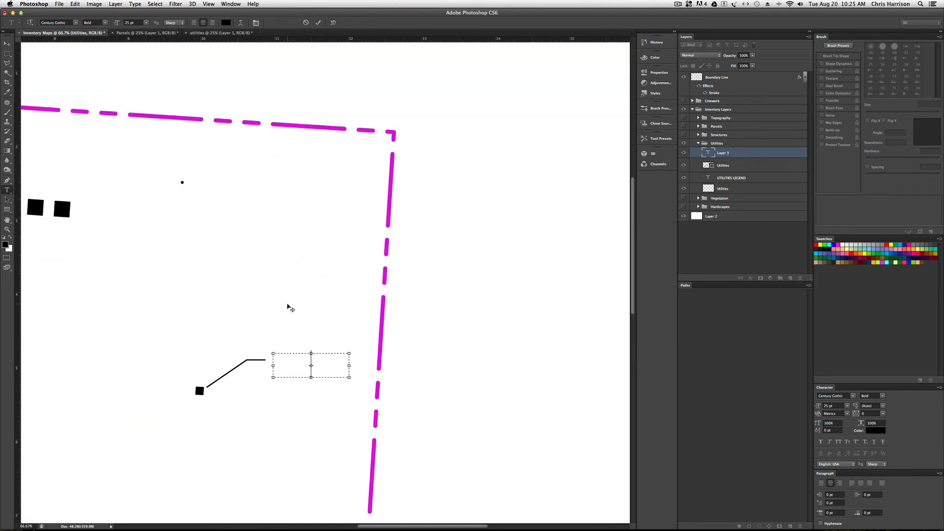
pyautogui.scroll(-3, 290, 308)
pyautogui.scroll(2, 290, 308)
pyautogui.scroll(-3, 290, 308)
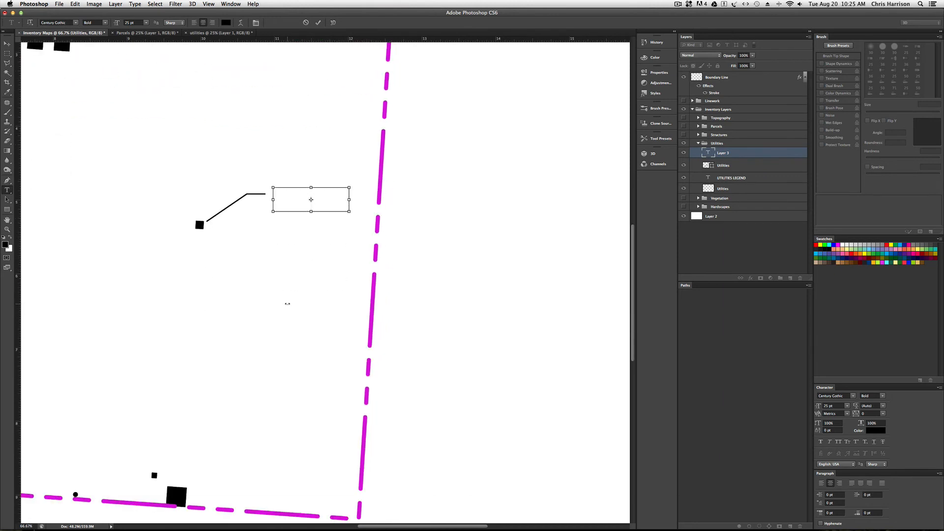
pyautogui.press('XF86AudioLowerVolume')
pyautogui.press('super+minus')
pyautogui.press('super+minus')
pyautogui.press('super+minus')
pyautogui.press('super+minus')
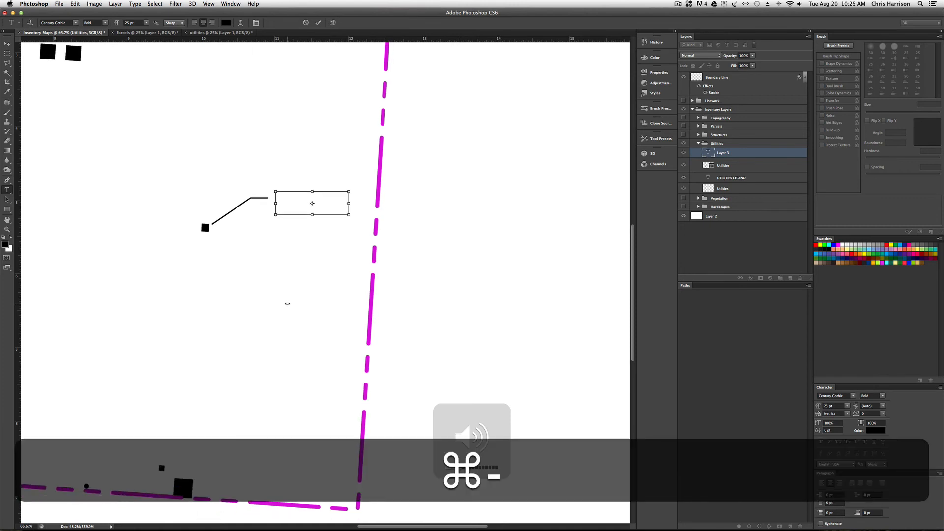
pyautogui.press('super+equal')
pyautogui.press('super+equal')
pyautogui.press('super+equal')
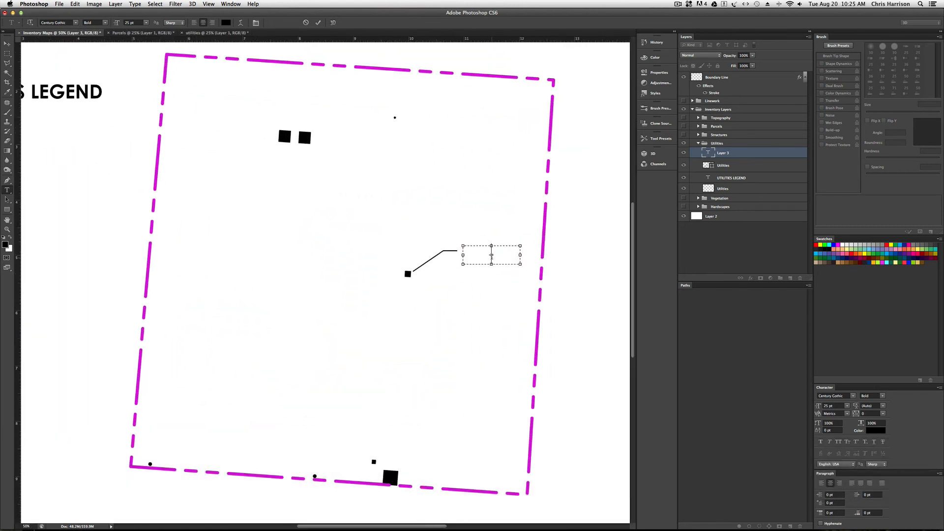
pyautogui.click(490, 254)
pyautogui.write('inlet')
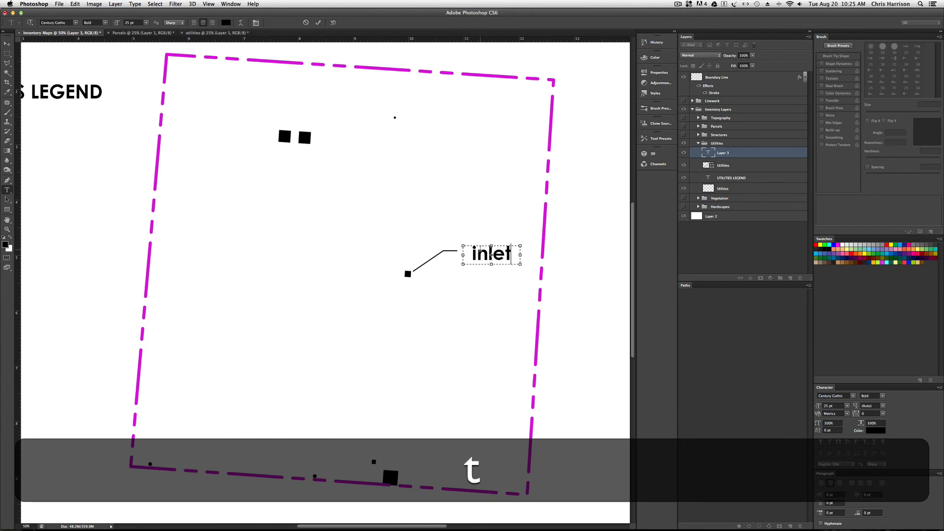
# Set the whole label to Regular weight and a size of 12 pt
pyautogui.press('super+a')
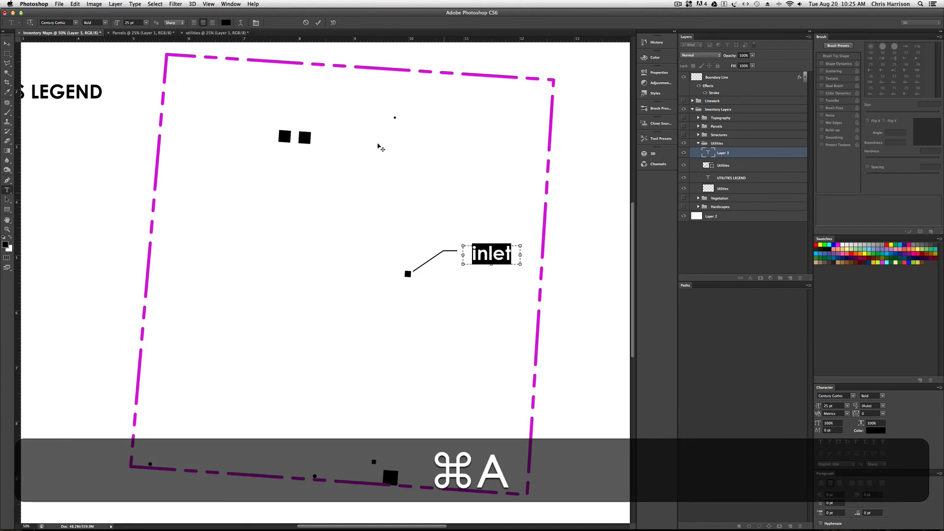
pyautogui.press('shift+super+b')
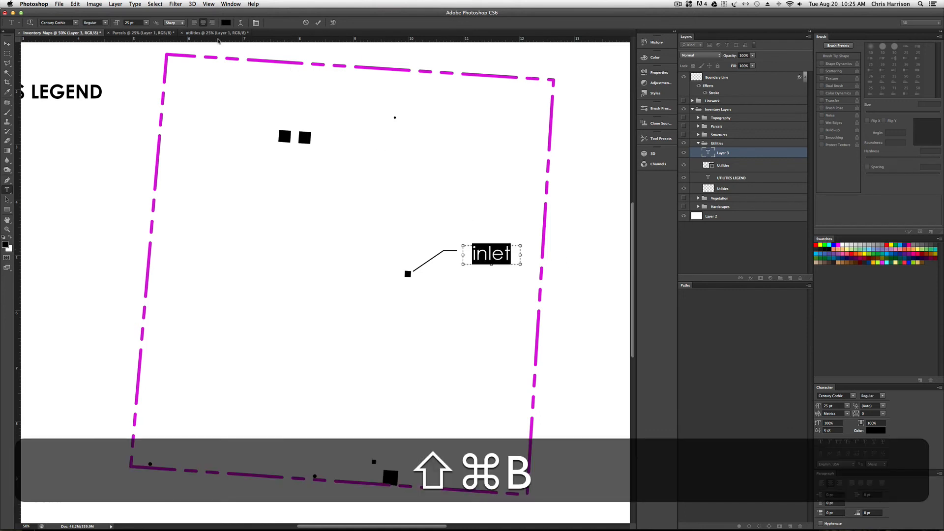
pyautogui.click(136, 23)
pyautogui.click(113, 22)
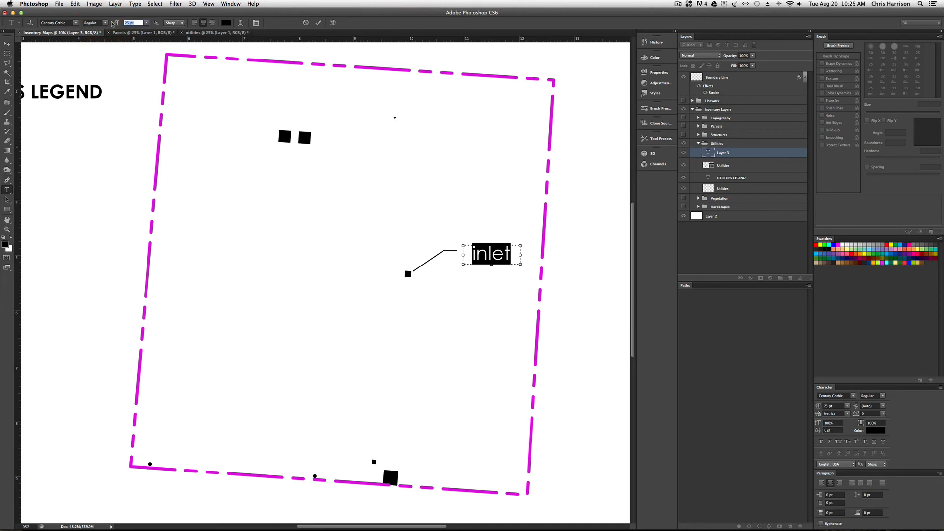
pyautogui.write('12')
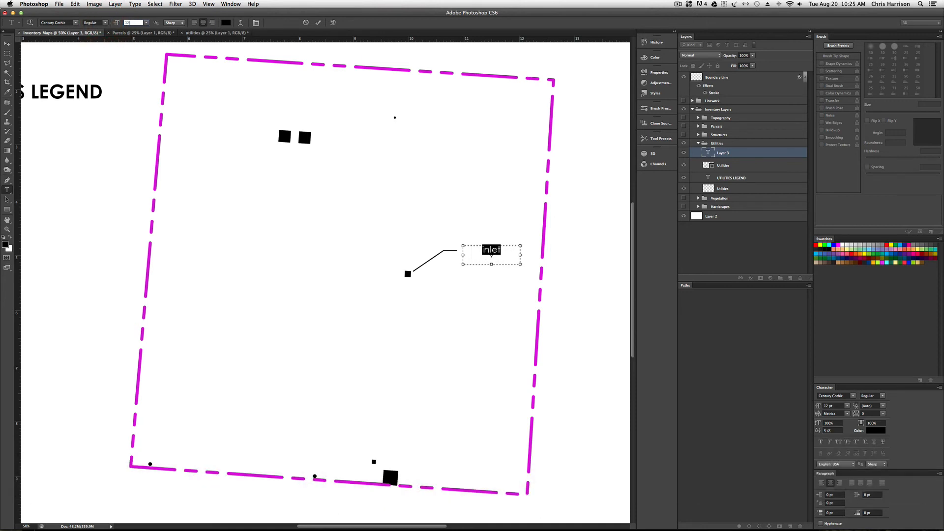
# Extend the label to read "storm inlet" and commit the text
pyautogui.scroll(3, 256, 153)
pyautogui.click(476, 317)
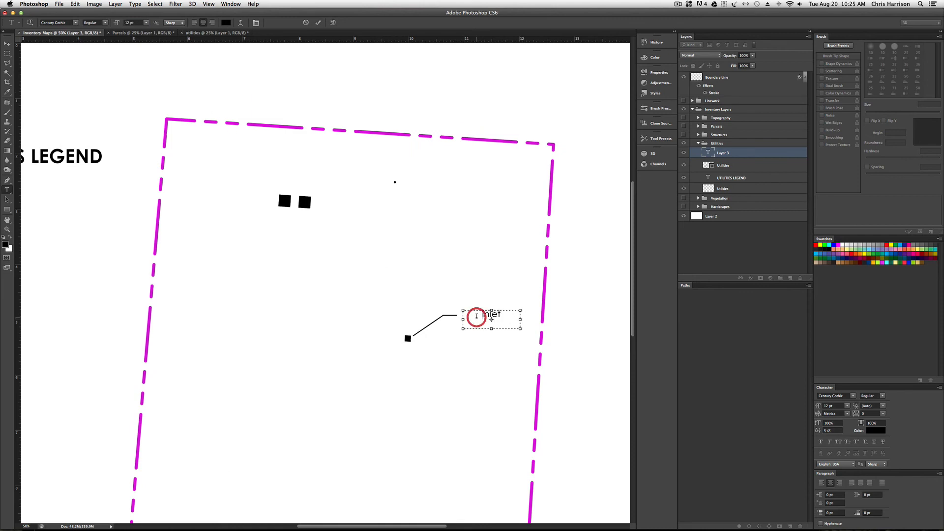
pyautogui.write('stor')
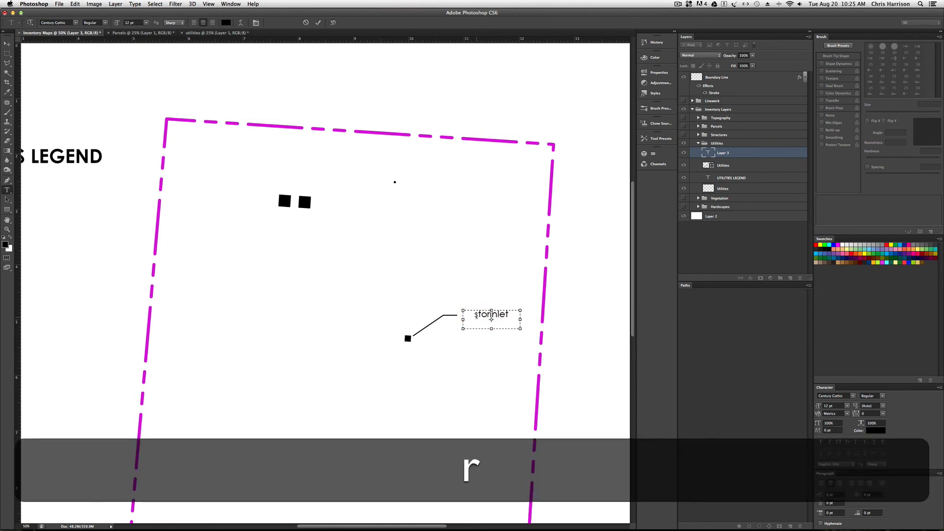
pyautogui.press('BackSpace')
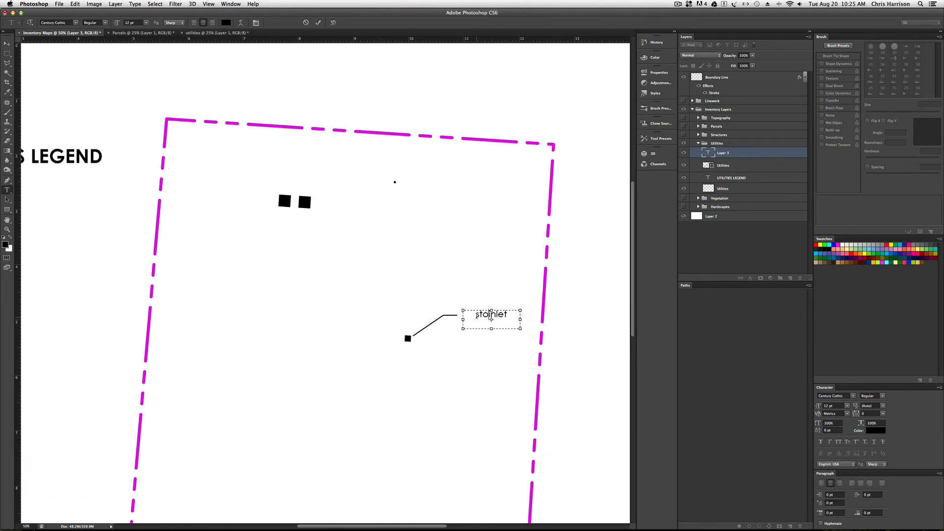
pyautogui.write('rm')
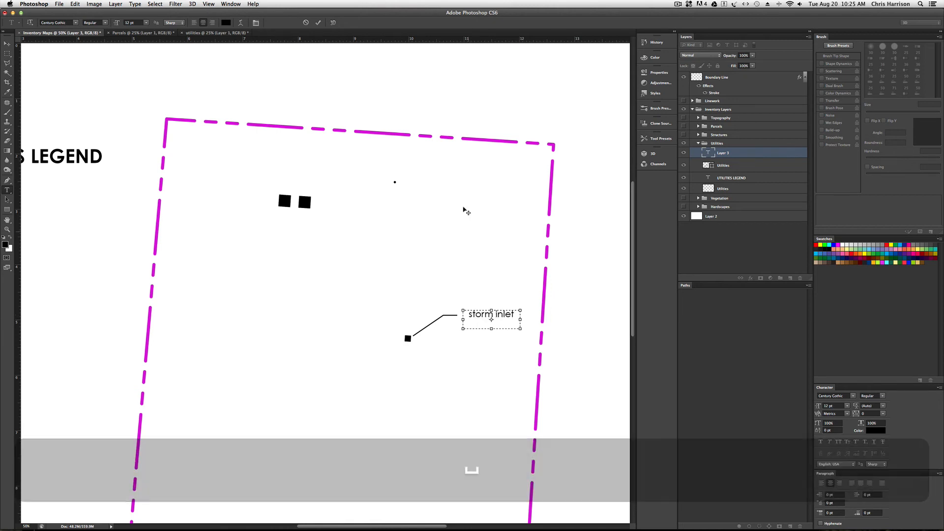
pyautogui.click(318, 22)
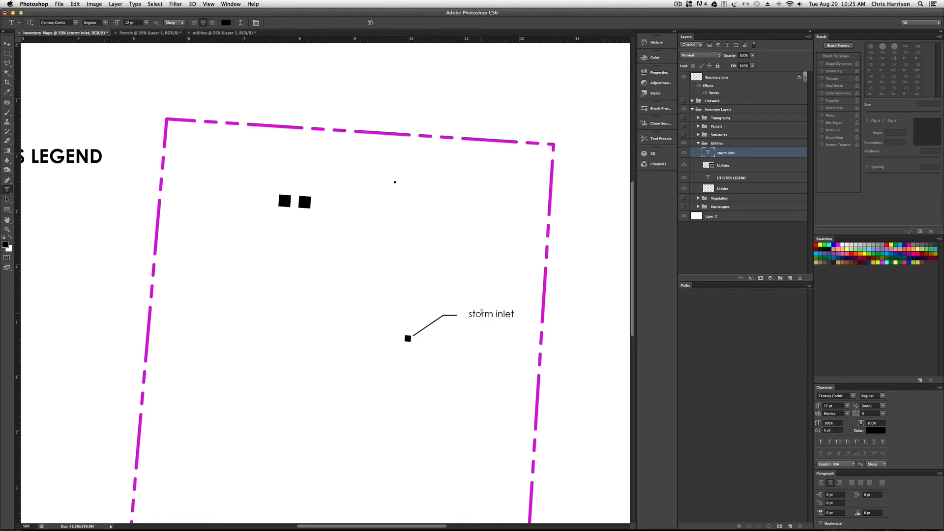
# Nudge the "storm inlet" label over and slightly down so it sits close against the end of the leader line
pyautogui.press('v')
pyautogui.press('Left')
pyautogui.press('Left')
pyautogui.press('Left')
pyautogui.press('Left')
pyautogui.press('Left')
pyautogui.press('Left')
pyautogui.press('Left')
pyautogui.press('Left')
pyautogui.press('Left')
pyautogui.press('Left')
pyautogui.press('Left')
pyautogui.press('Left')
pyautogui.press('Left')
pyautogui.press('Left')
pyautogui.press('Left')
pyautogui.press('Left')
pyautogui.press('Left')
pyautogui.press('Left')
pyautogui.press('Left')
pyautogui.press('Left')
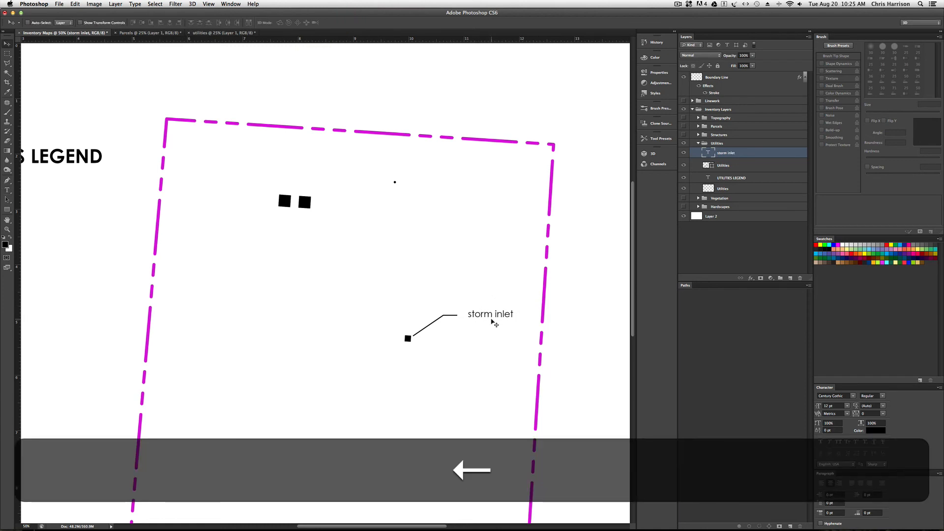
pyautogui.press('Down')
pyautogui.press('Down')
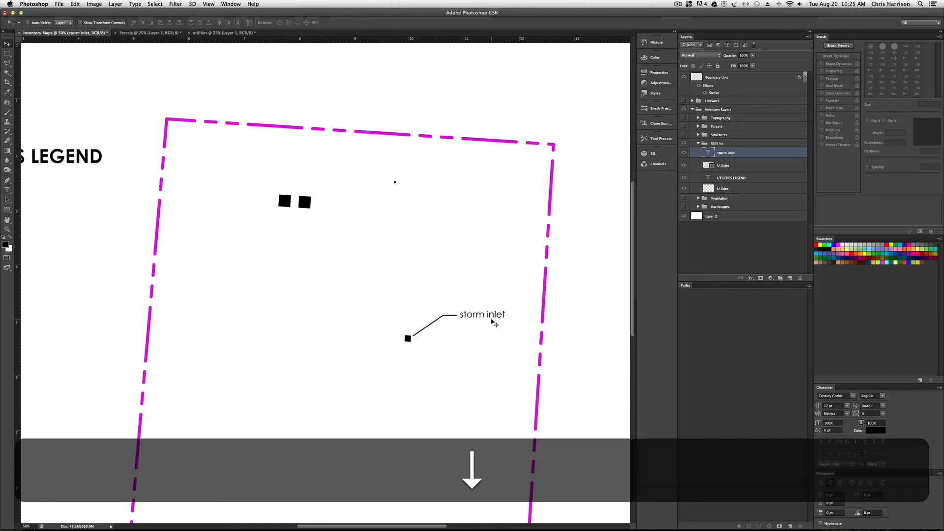
pyautogui.press('Left')
pyautogui.press('Left')
pyautogui.press('Left')
pyautogui.press('Left')
pyautogui.press('Left')
pyautogui.press('Left')
pyautogui.press('Left')
pyautogui.press('Left')
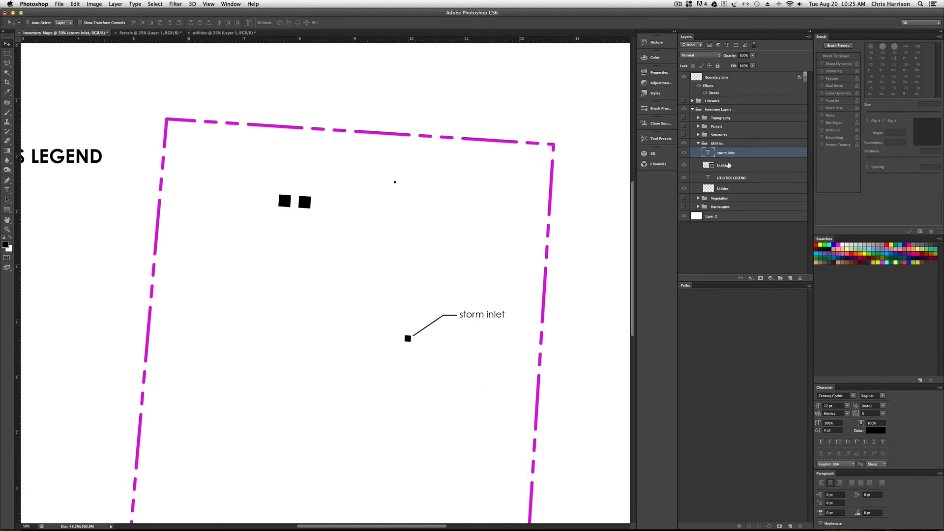
# Duplicate the "storm inlet" label together with its leader line and place the copy near the small dot in the upper site area
pyautogui.keyDown('shift'); pyautogui.click(729, 168); pyautogui.keyUp('shift')
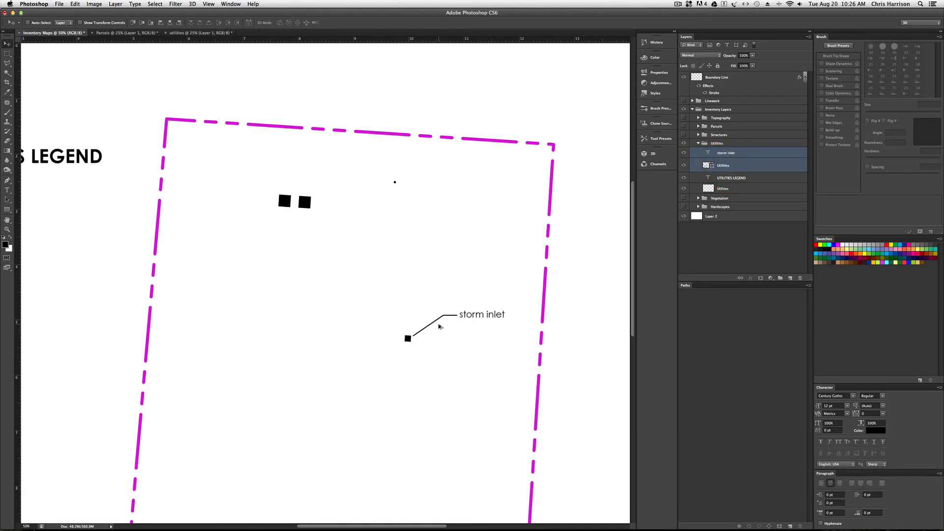
pyautogui.moveTo(440, 326); pyautogui.dragTo(411, 207)
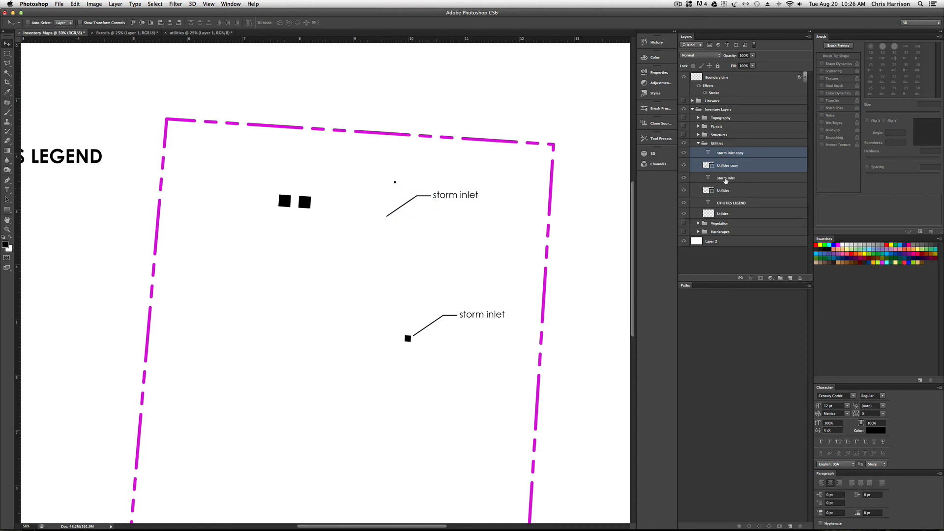
# Try to reshape the copied leader line below the small dot by converting its free end point
pyautogui.click(729, 166)
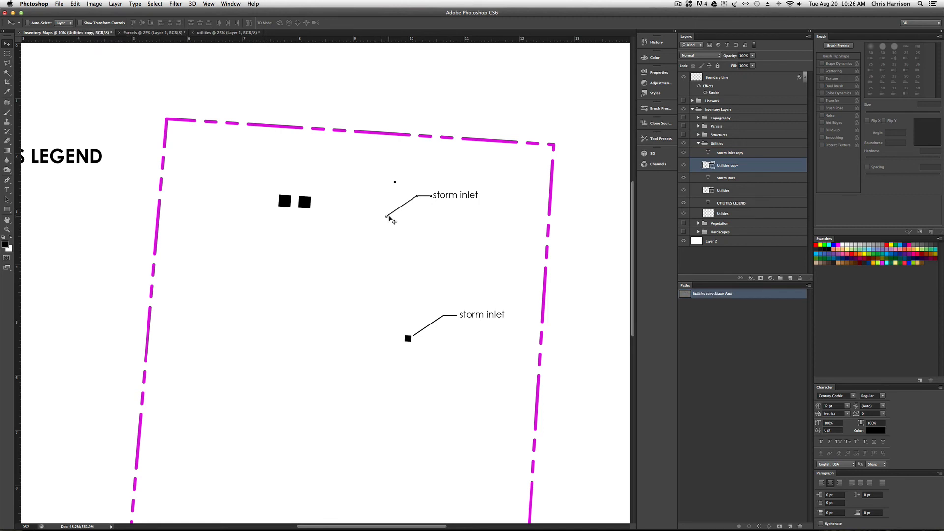
pyautogui.click(7, 181)
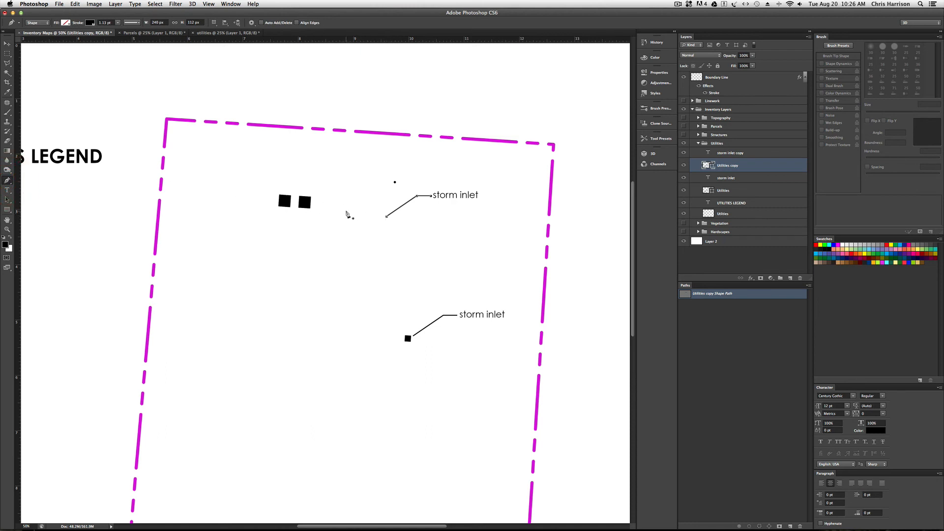
pyautogui.click(7, 44)
pyautogui.moveTo(386, 217)
pyautogui.mouseDown()
pyautogui.moveTo(386, 205)
pyautogui.moveTo(385, 217)
pyautogui.mouseUp()
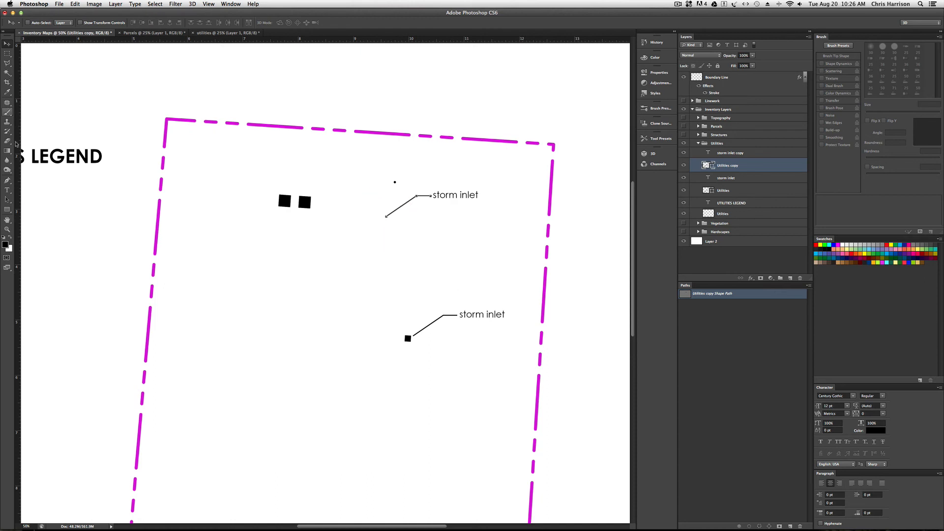
pyautogui.click(8, 181)
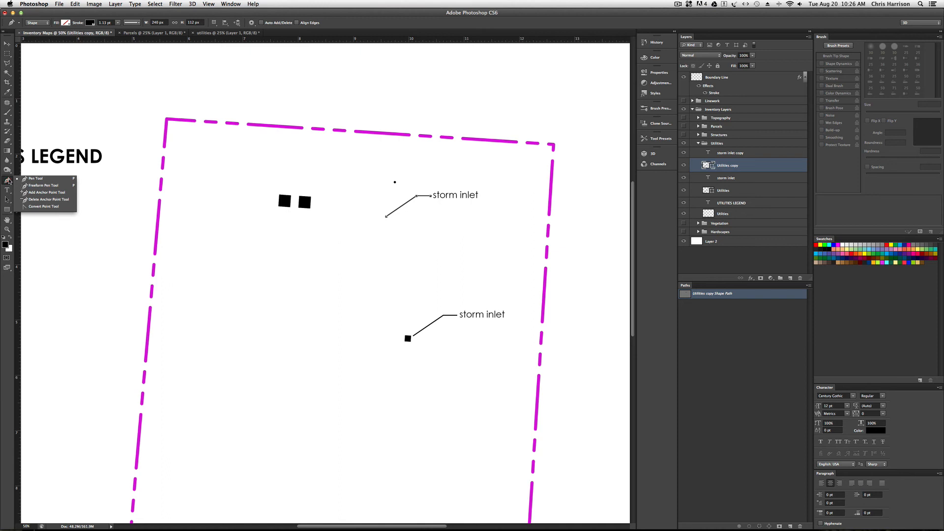
pyautogui.click(27, 207)
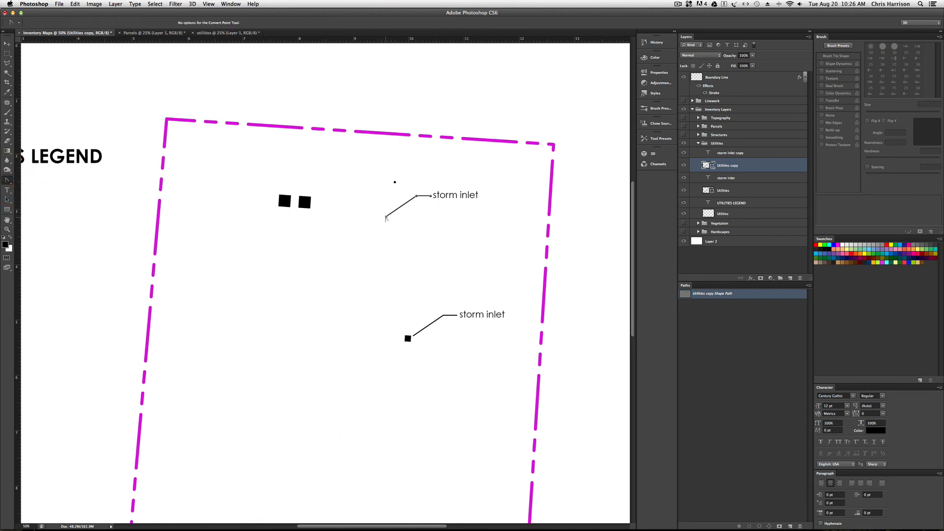
pyautogui.moveTo(386, 217); pyautogui.dragTo(387, 196)
pyautogui.press('super+z')
pyautogui.press('super+z')
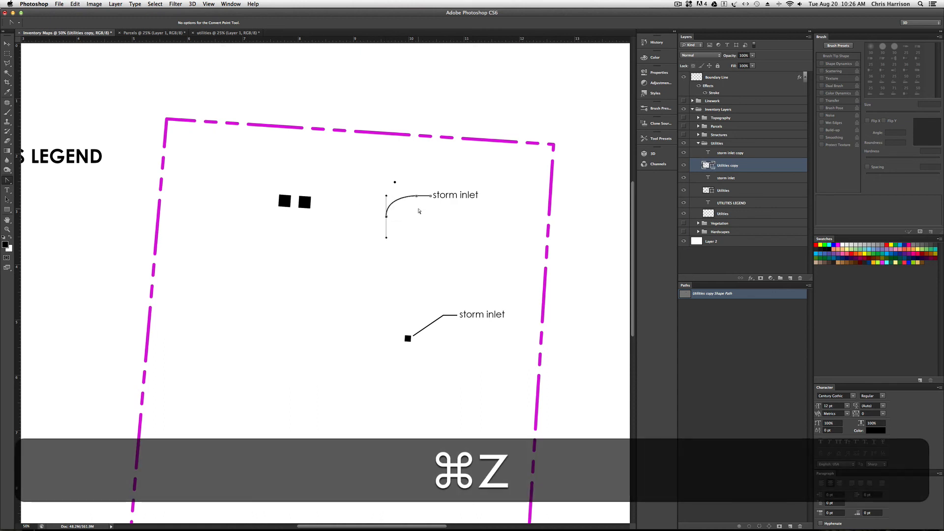
pyautogui.press('Escape')
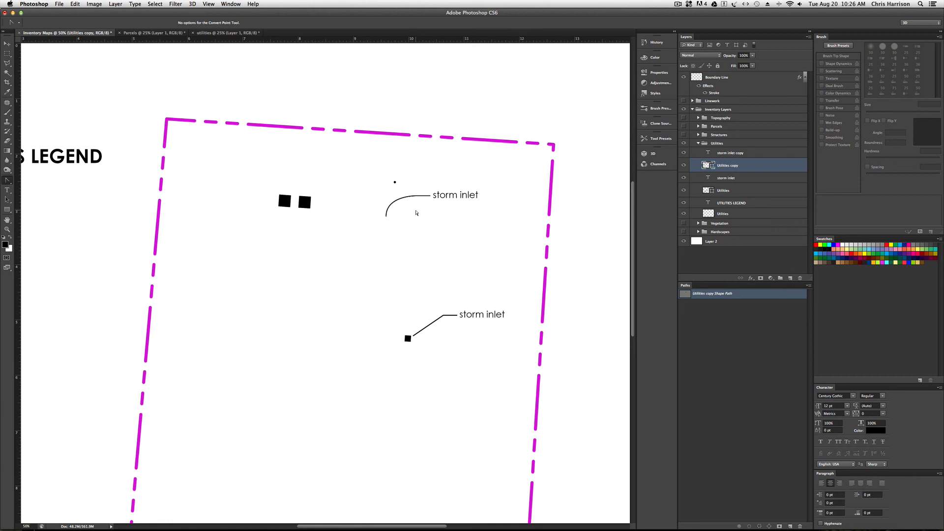
pyautogui.press('space')
# Delete the copied leader line layer, keeping the copied "storm inlet" label
pyautogui.click(5, 45)
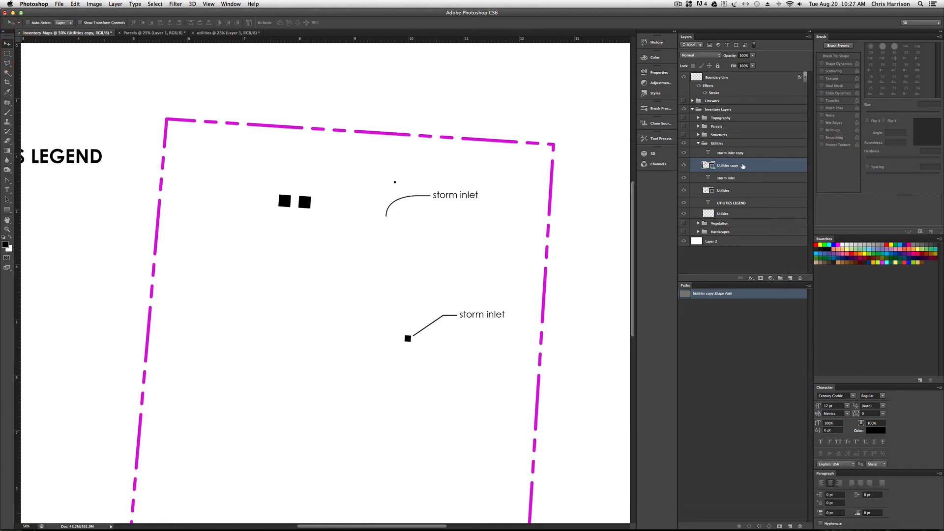
pyautogui.click(683, 166)
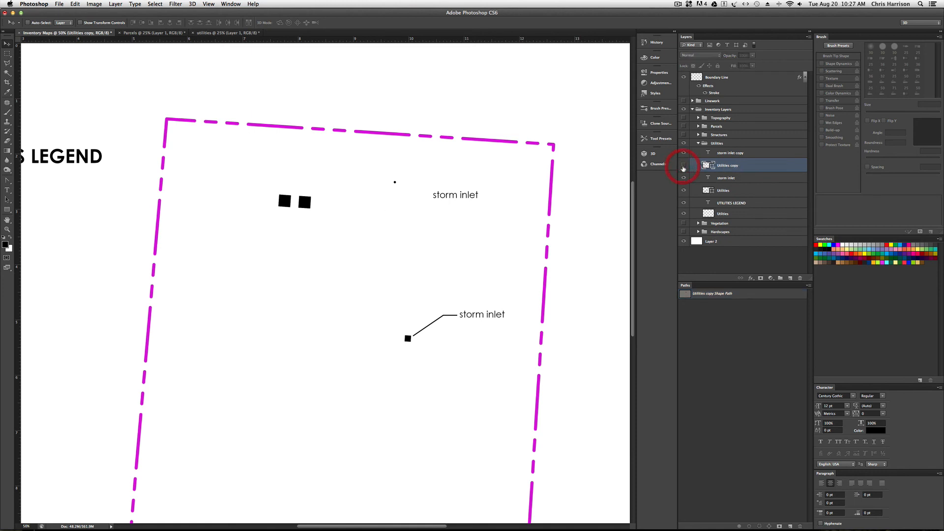
pyautogui.click(683, 166)
pyautogui.press('BackSpace')
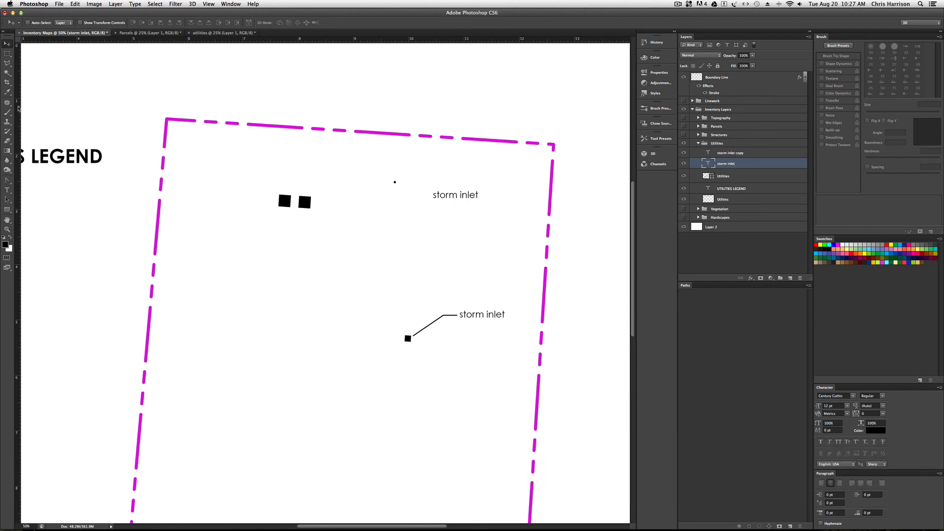
# Draw a new bent leader line with the Pen tool from the upper "storm inlet" label to the small dot
pyautogui.click(9, 181)
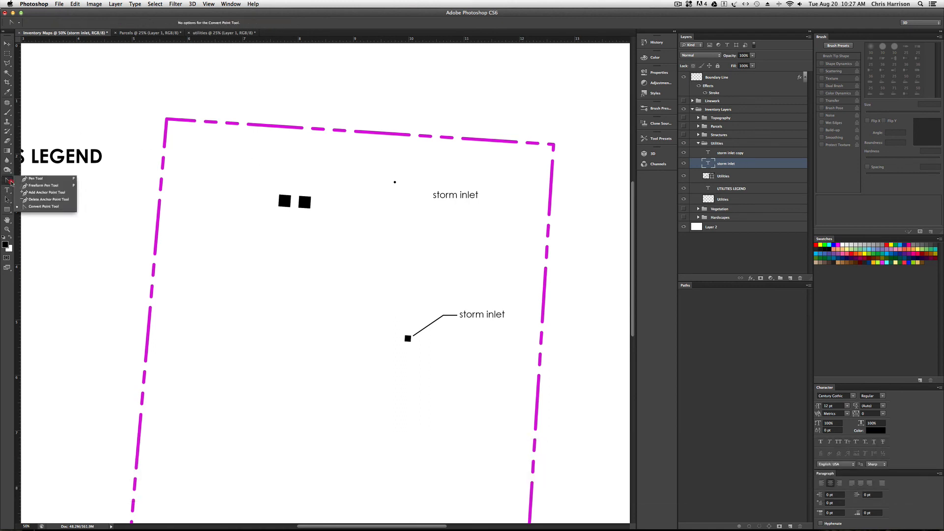
pyautogui.click(35, 178)
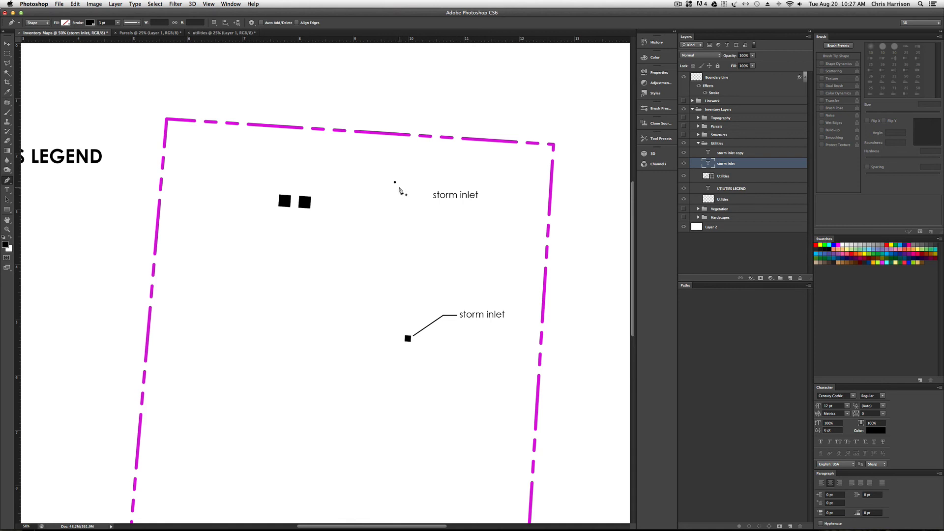
pyautogui.click(430, 196)
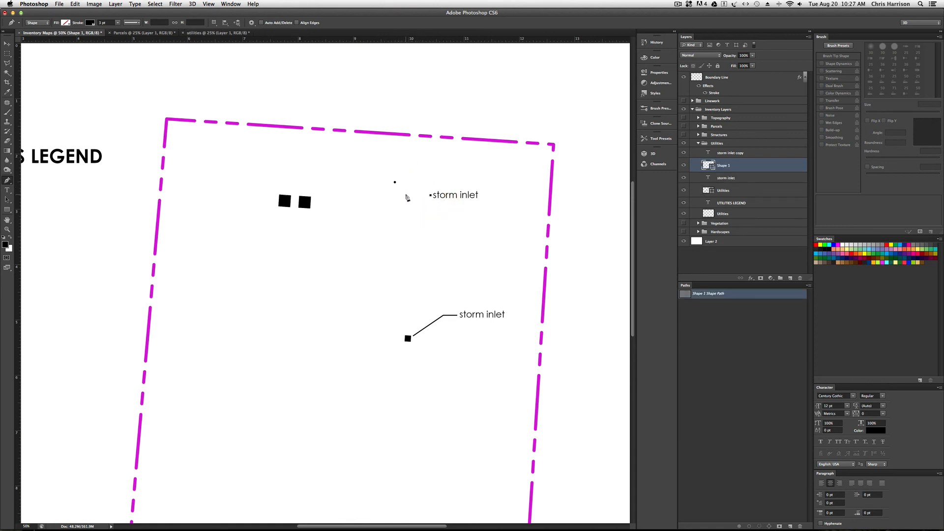
pyautogui.click(409, 195)
pyautogui.click(394, 182)
# Set the new upper leader line's stroke width to 1 pt
pyautogui.click(735, 194)
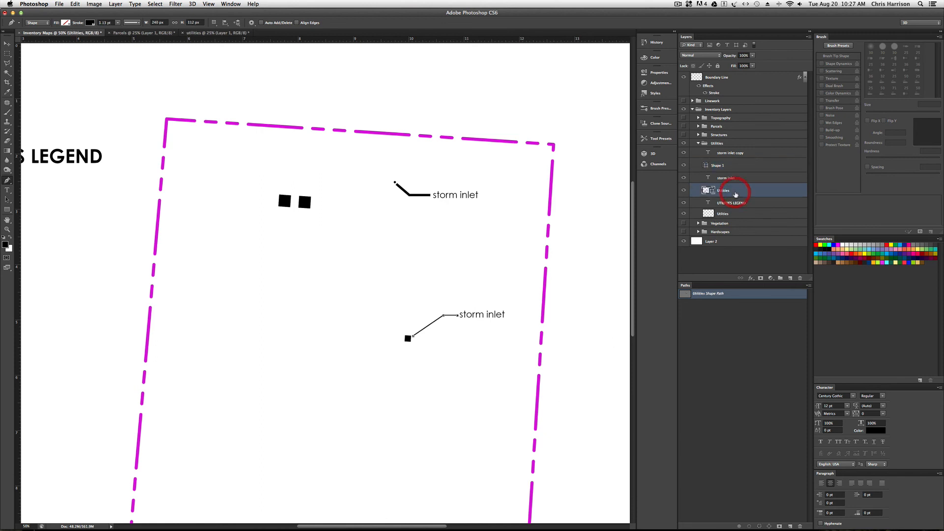
pyautogui.click(728, 165)
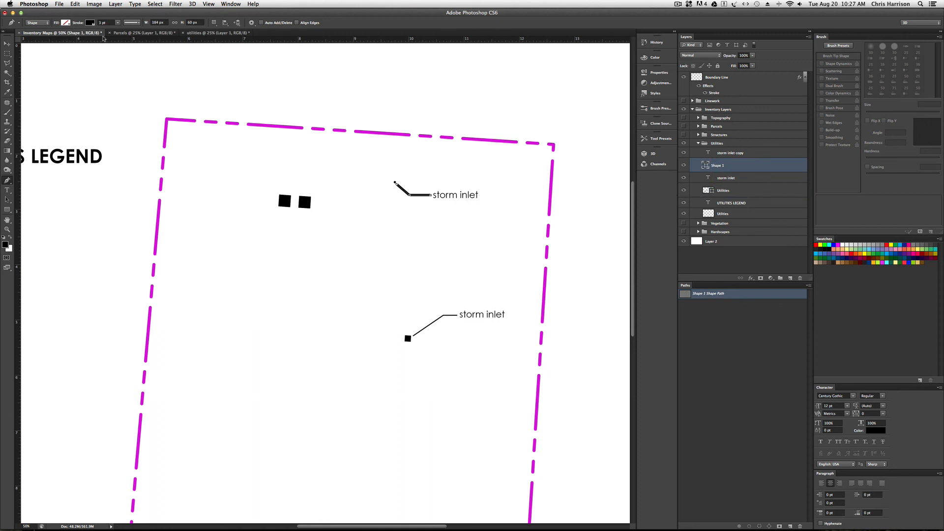
pyautogui.moveTo(108, 22); pyautogui.dragTo(86, 23)
pyautogui.write('1')
pyautogui.press('Return')
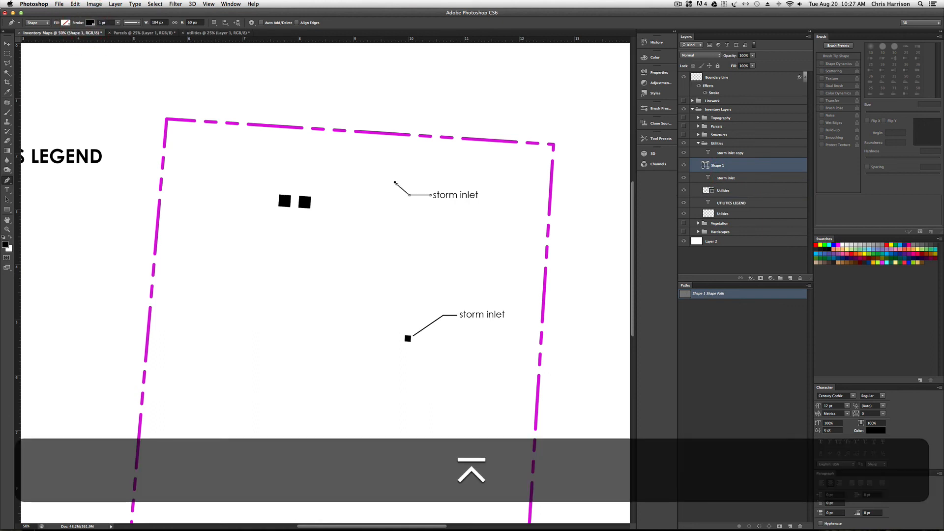
pyautogui.press('Escape')
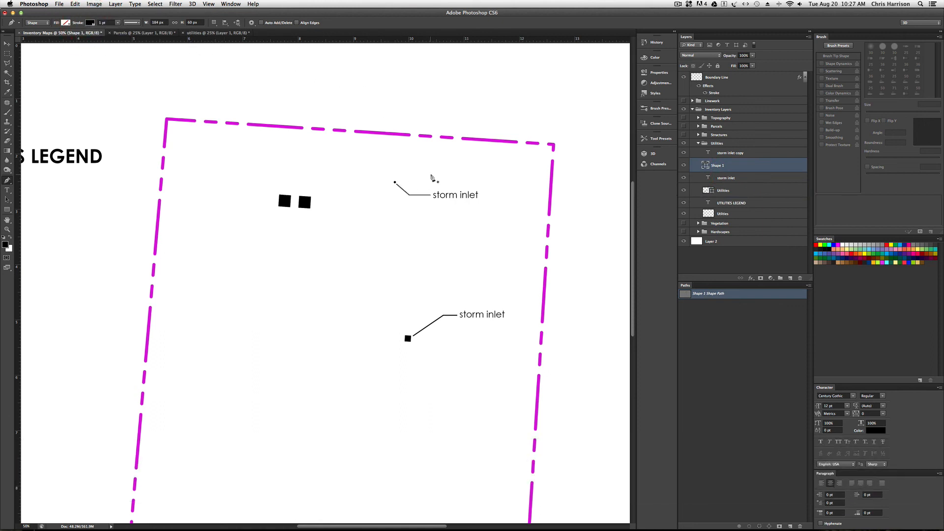
# Set the stroke width of the lower "storm inlet" leader line to 1 pt as well
pyautogui.click(723, 191)
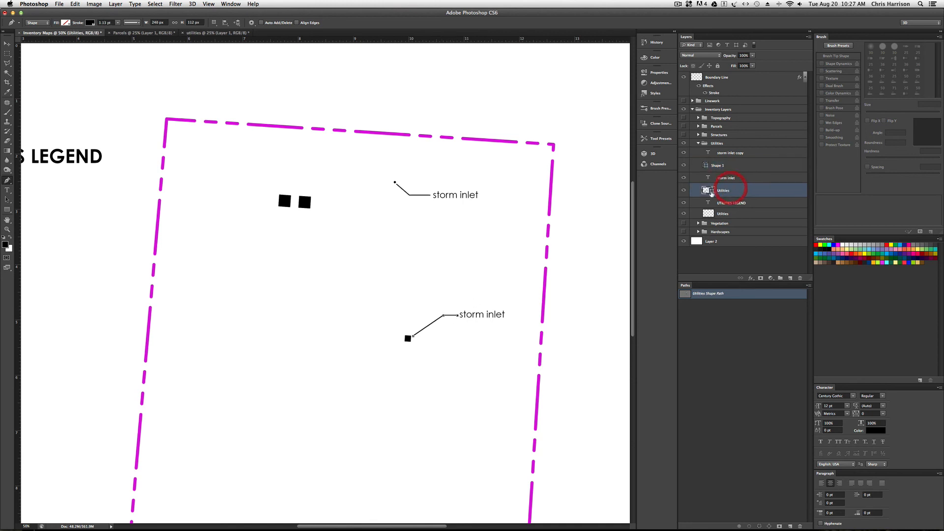
pyautogui.click(112, 22)
pyautogui.write('1')
pyautogui.press('Return')
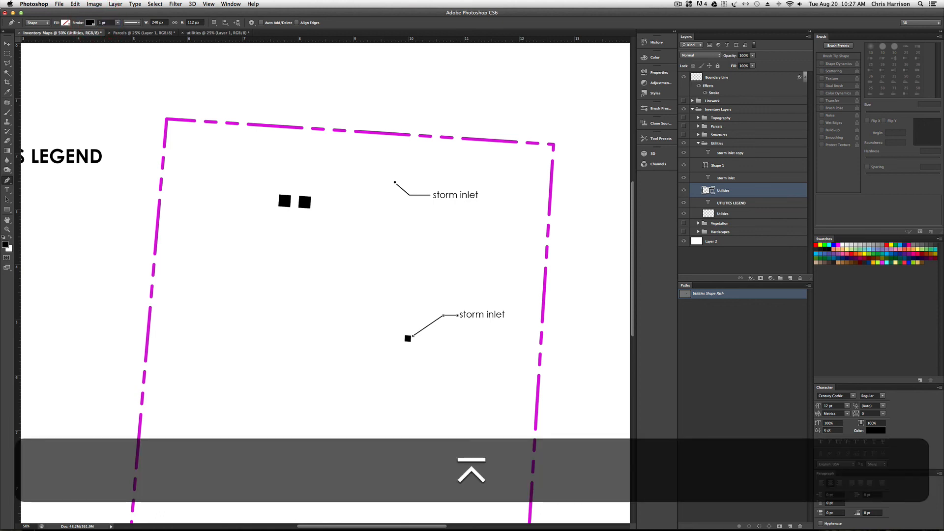
pyautogui.press('Escape')
# Replace the text of the upper "storm inlet" label with "power pole" and commit it
pyautogui.scroll(3, 453, 270)
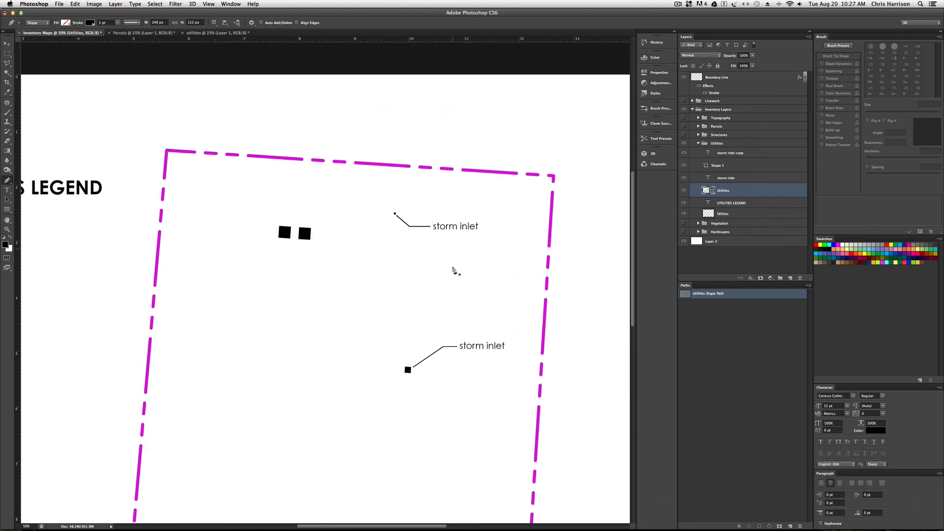
pyautogui.click(771, 158)
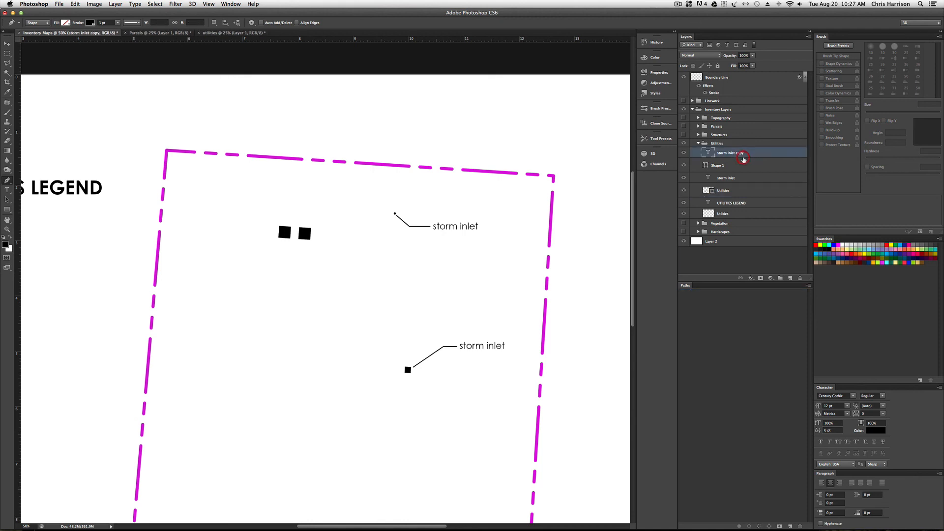
pyautogui.doubleClick(711, 155)
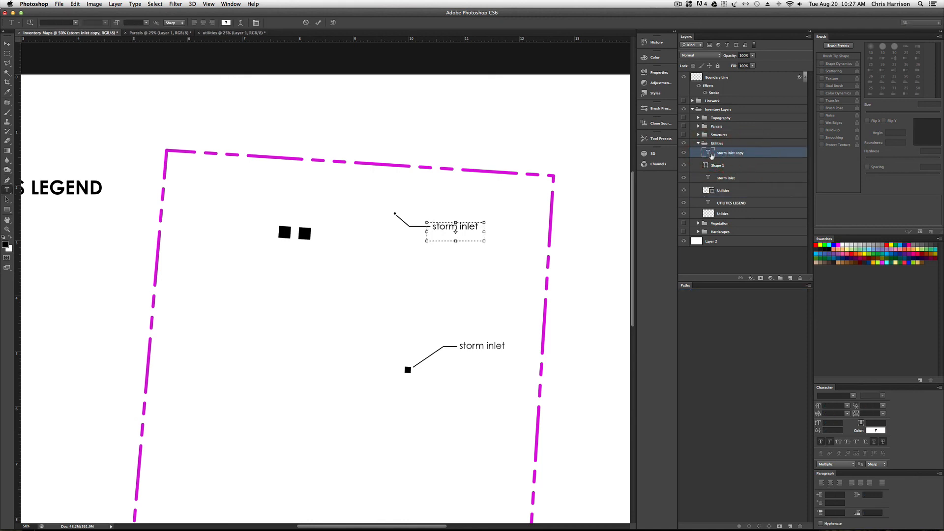
pyautogui.moveTo(478, 226); pyautogui.dragTo(428, 226)
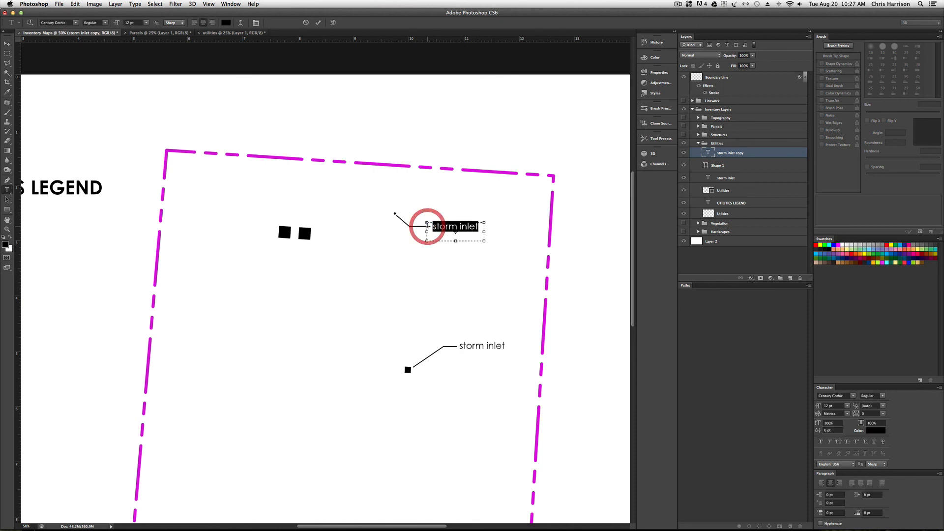
pyautogui.write('power ple')
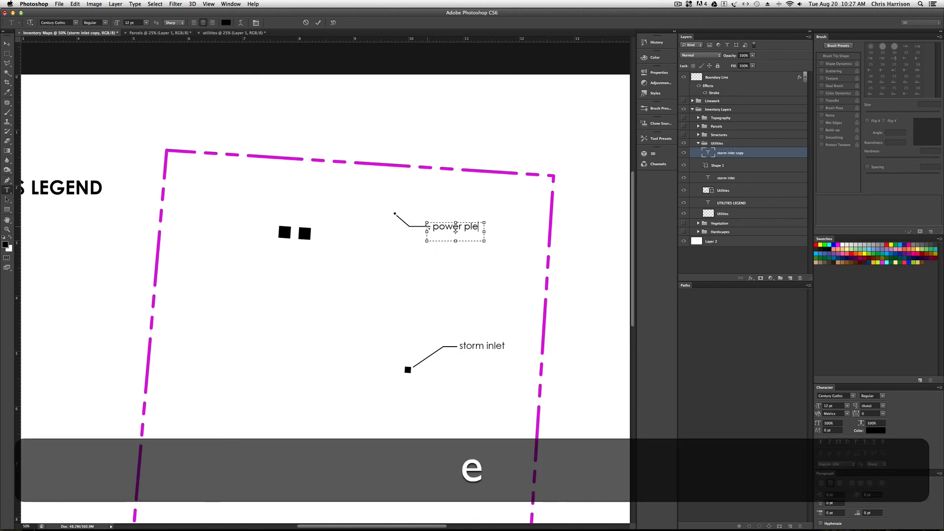
pyautogui.press('BackSpace')
pyautogui.press('BackSpace')
pyautogui.write('ole')
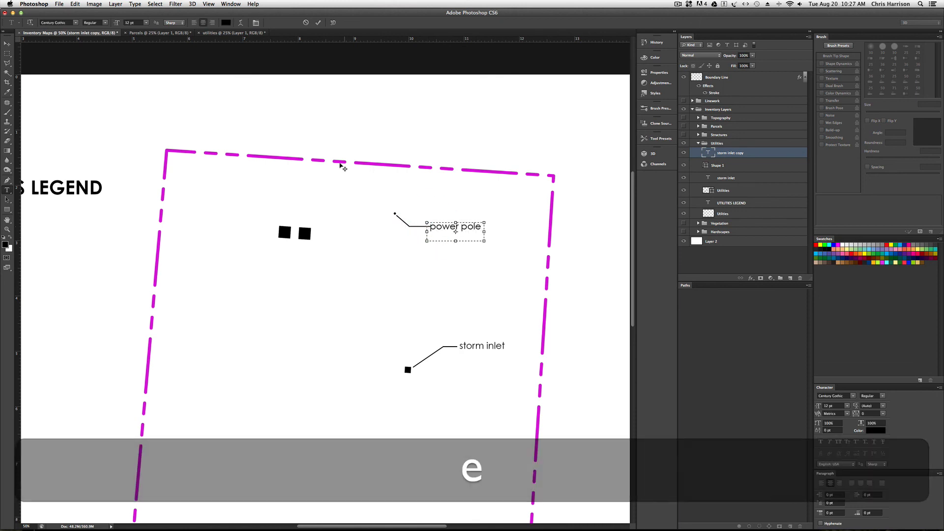
pyautogui.click(317, 23)
# Nudge the "power pole" label to the right to leave a small gap after the leader line's end
pyautogui.press('p')
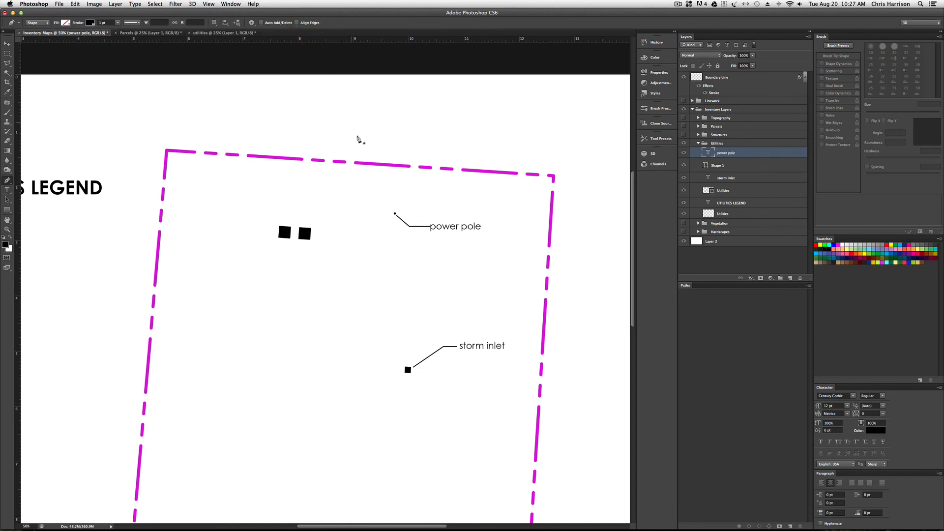
pyautogui.press('x')
pyautogui.press('v')
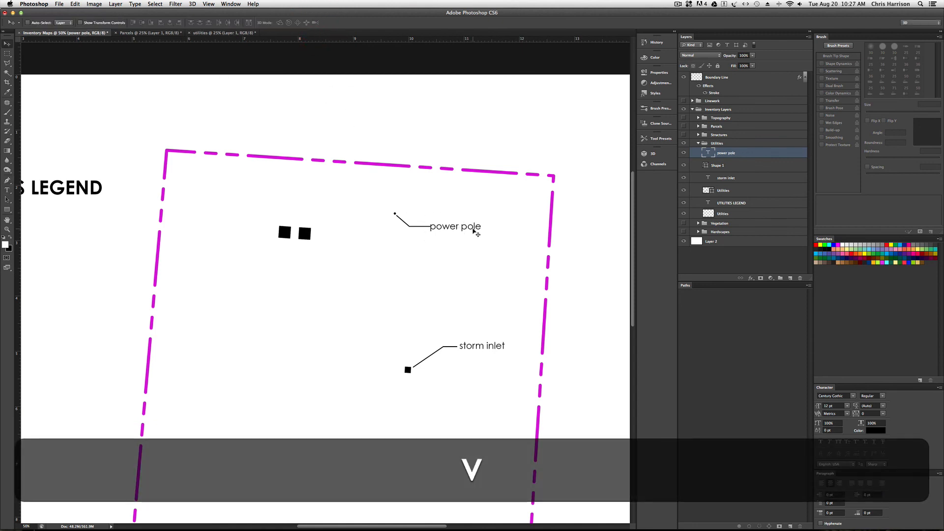
pyautogui.press('Right')
pyautogui.press('Right')
pyautogui.press('Right')
pyautogui.press('Right')
pyautogui.press('Right')
pyautogui.press('Right')
pyautogui.press('Right')
pyautogui.press('Right')
pyautogui.press('Right')
pyautogui.press('Right')
pyautogui.press('Right')
pyautogui.press('Right')
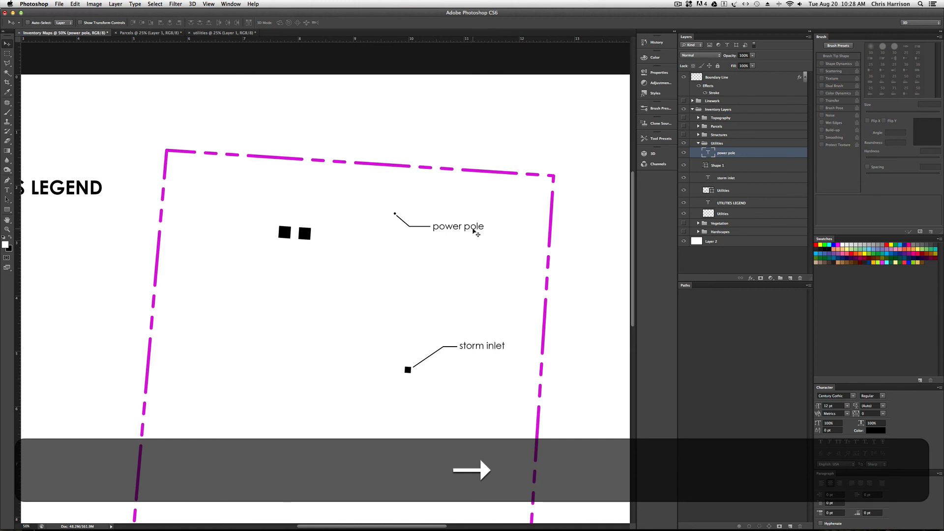
pyautogui.press('super+minus')
pyautogui.press('super+minus')
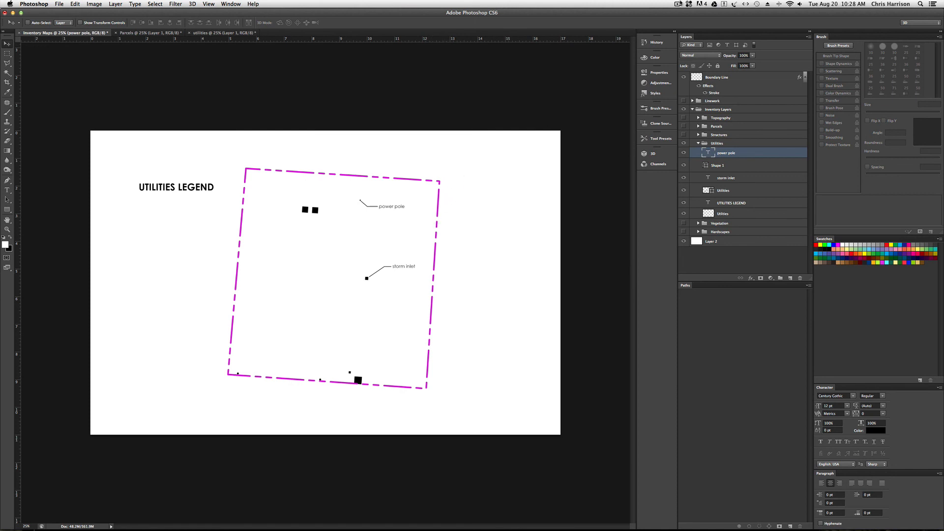
pyautogui.click(677, 4)
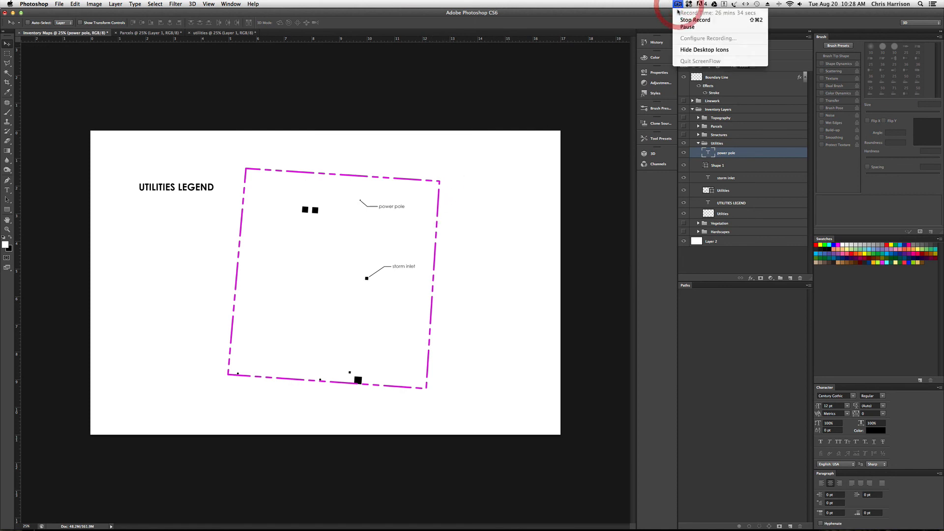
pyautogui.click(683, 28)
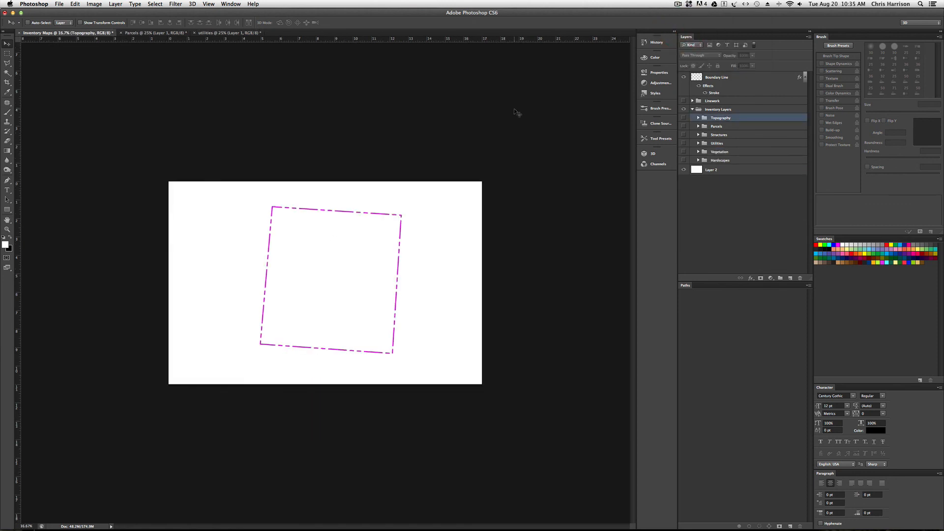
# Review the inventory maps by showing and hiding the Topography, Parcels, Structures, Utilities, Vegetation and Hardscapes groups one at a time
pyautogui.click(684, 117)
pyautogui.click(683, 118)
pyautogui.click(683, 135)
pyautogui.click(683, 134)
pyautogui.click(684, 126)
pyautogui.click(684, 126)
pyautogui.click(683, 134)
pyautogui.click(684, 134)
pyautogui.click(683, 143)
pyautogui.click(683, 143)
pyautogui.click(684, 152)
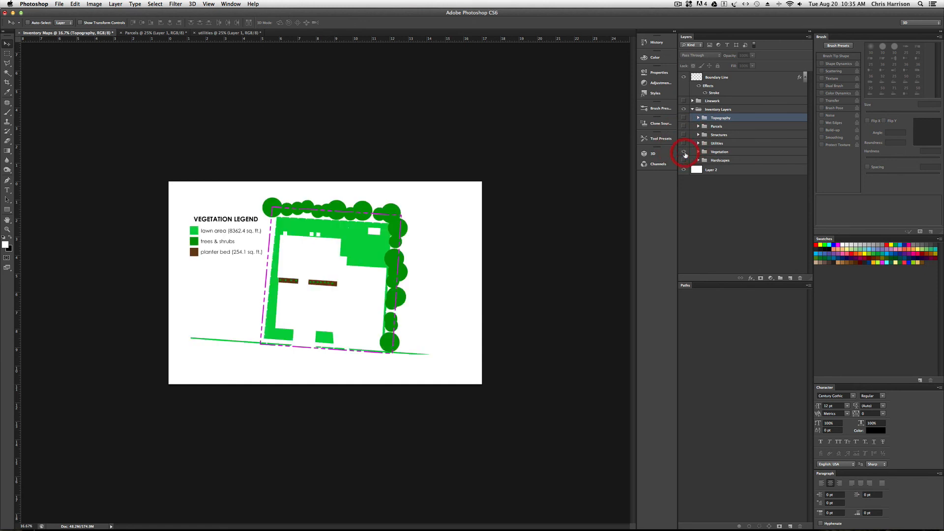
pyautogui.click(684, 152)
pyautogui.click(684, 160)
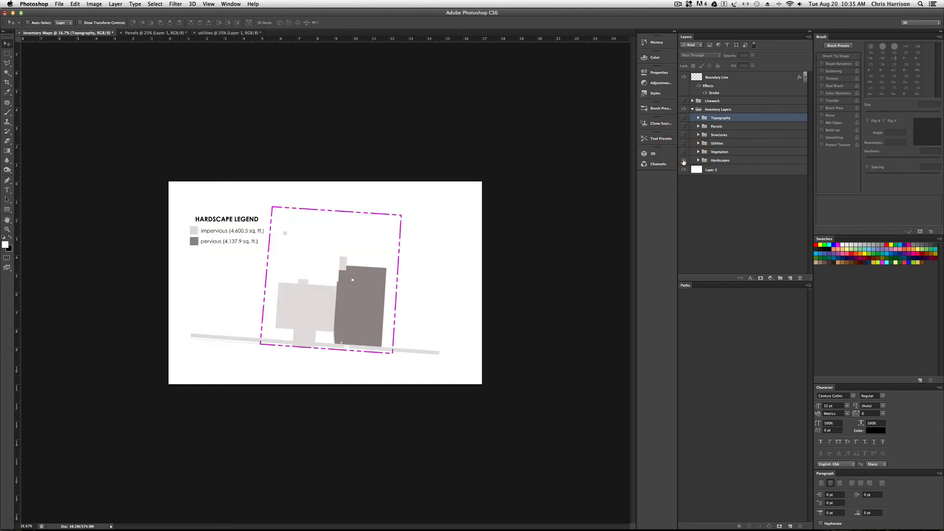
pyautogui.click(683, 160)
pyautogui.click(683, 153)
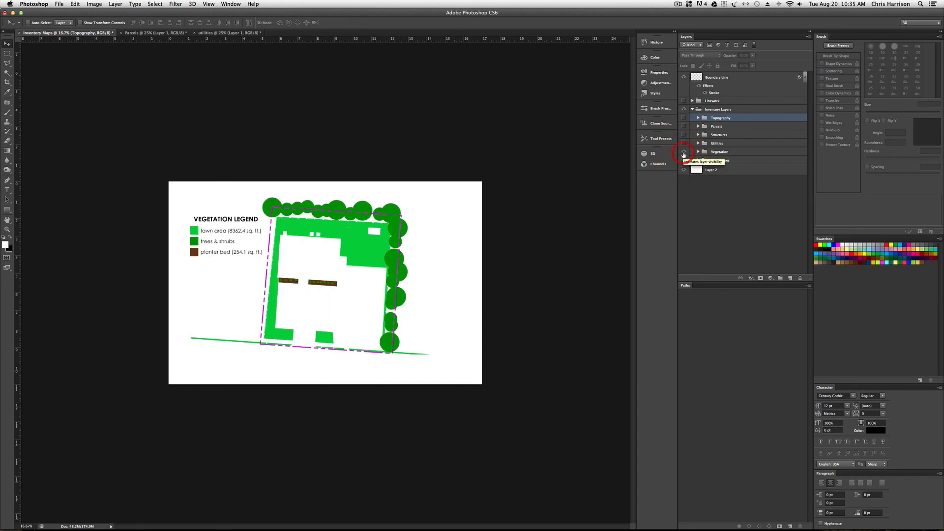
pyautogui.click(684, 152)
pyautogui.click(683, 143)
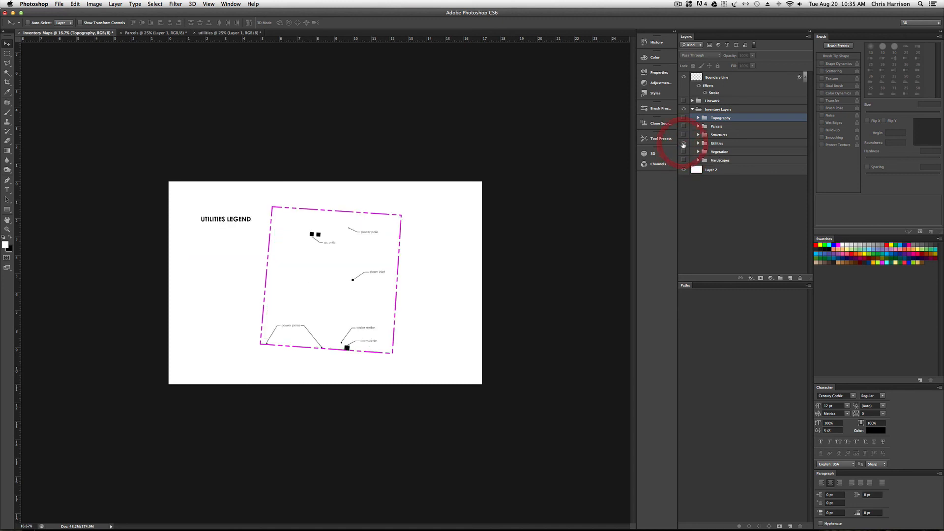
# Hide the Utilities group and review the Structures and Parcels maps by showing and hiding each group
pyautogui.click(683, 143)
pyautogui.click(683, 135)
pyautogui.click(683, 135)
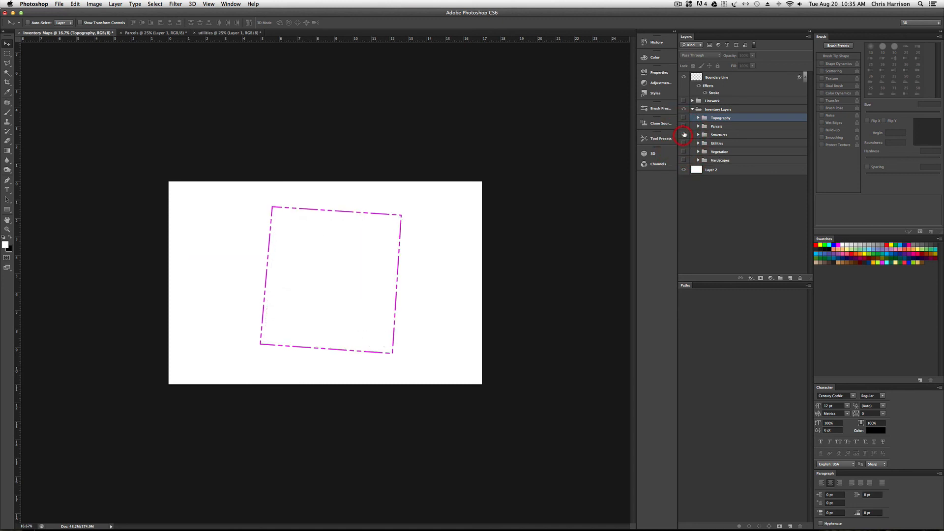
pyautogui.click(684, 127)
pyautogui.click(683, 127)
pyautogui.click(683, 134)
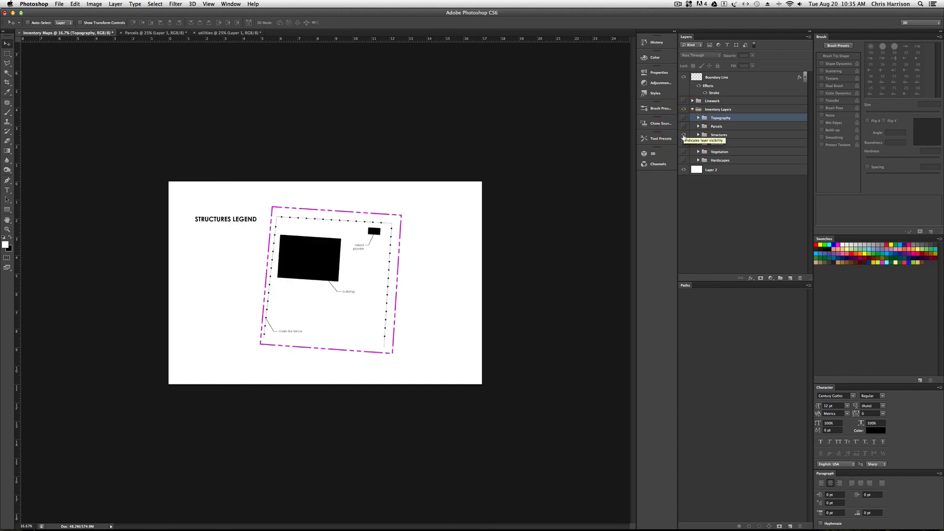
pyautogui.click(684, 135)
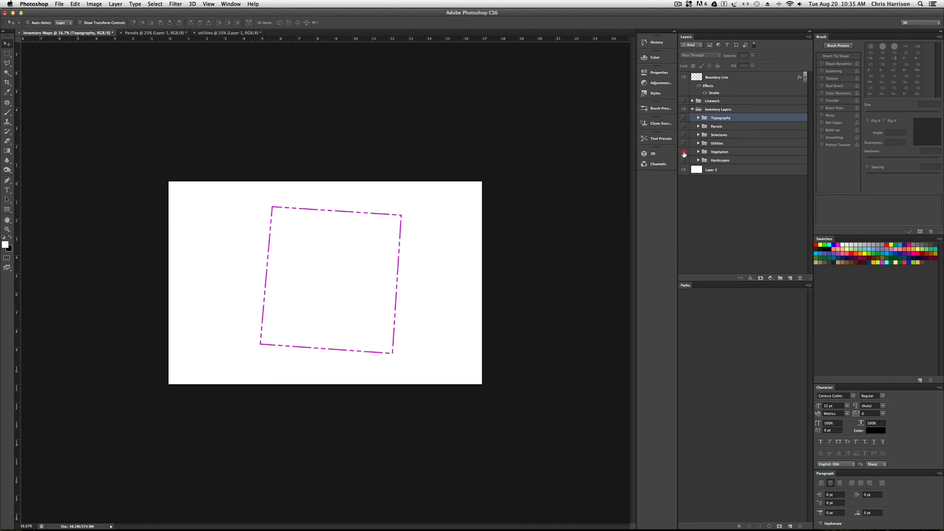
# Show the Vegetation group, select it and expand it to list its layers
pyautogui.click(684, 152)
pyautogui.click(715, 153)
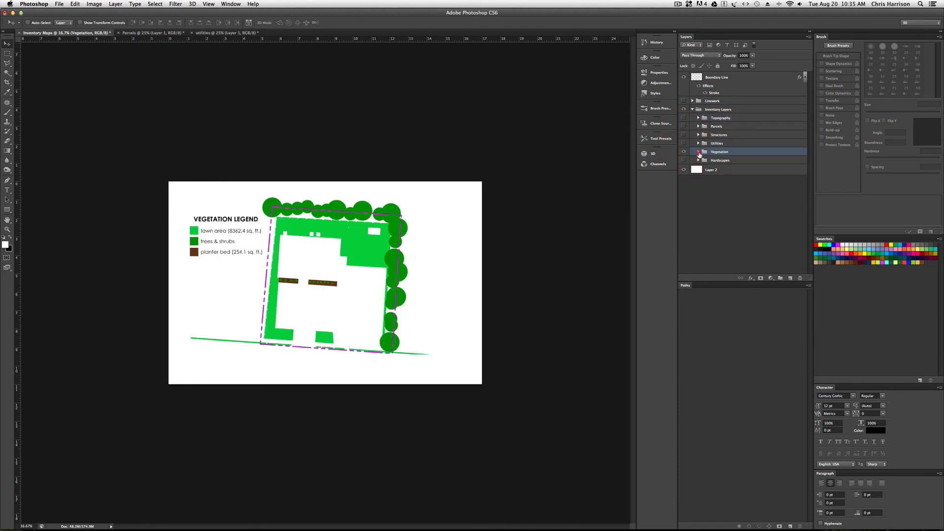
pyautogui.click(698, 152)
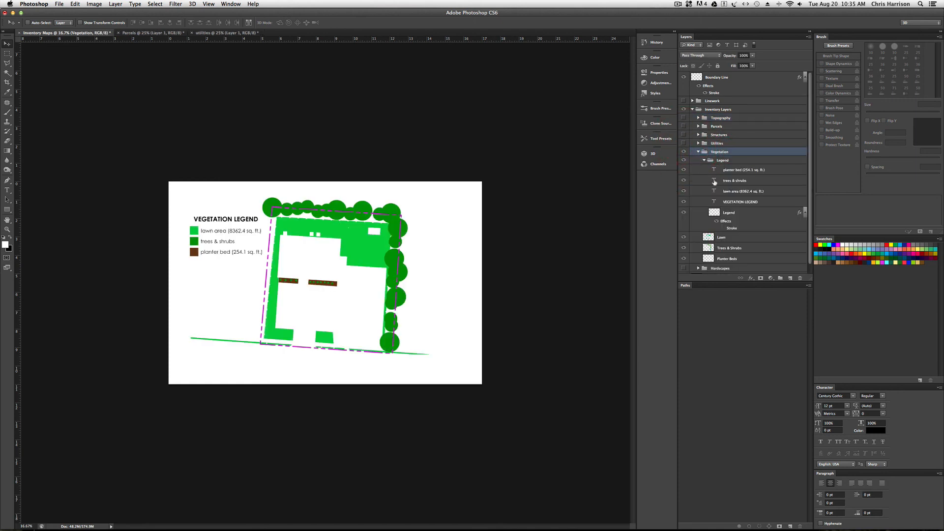
# Try an Inner Glow on the Lawn layer with the blend mode set to Darken
pyautogui.click(732, 239)
pyautogui.scroll(-1, 732, 239)
pyautogui.click(750, 279)
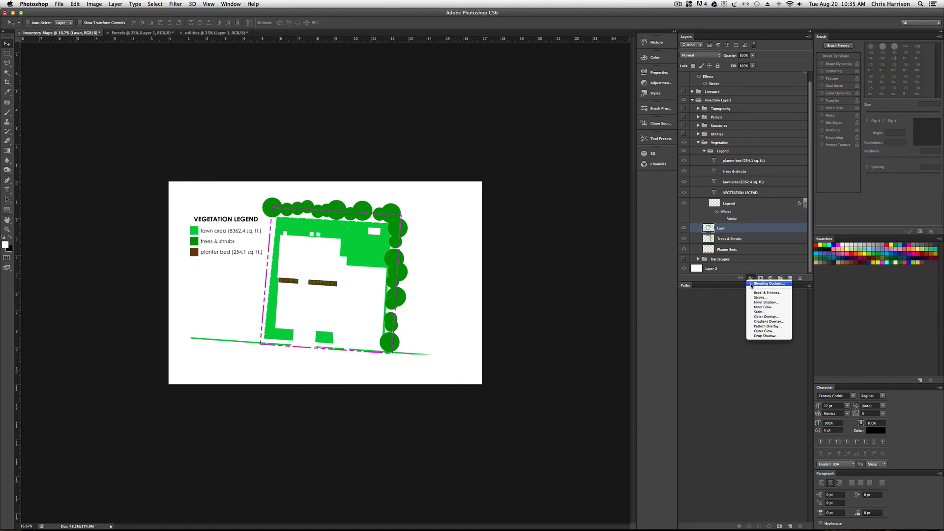
pyautogui.click(774, 310)
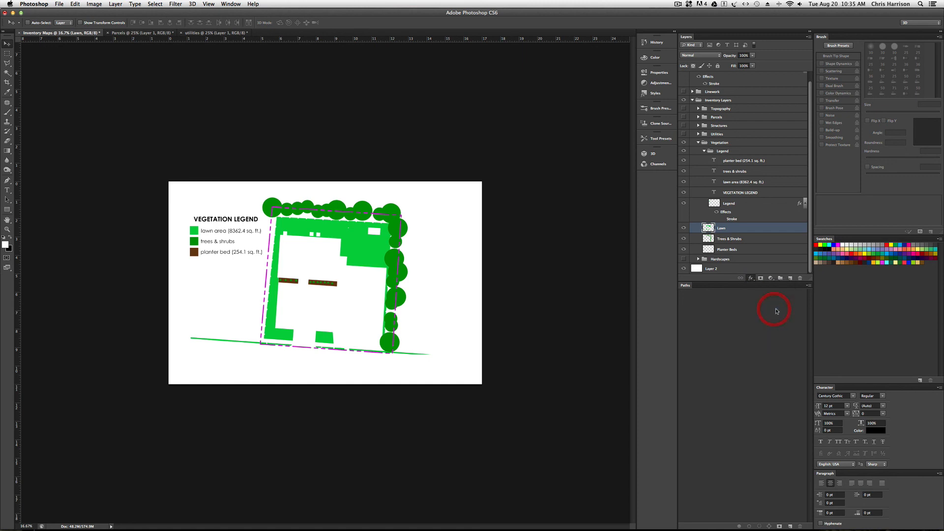
pyautogui.click(789, 230)
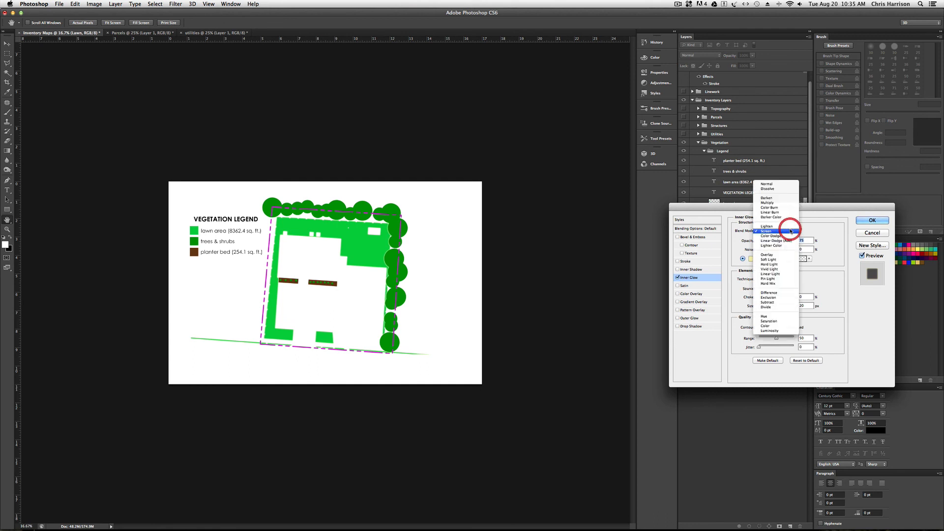
pyautogui.click(774, 198)
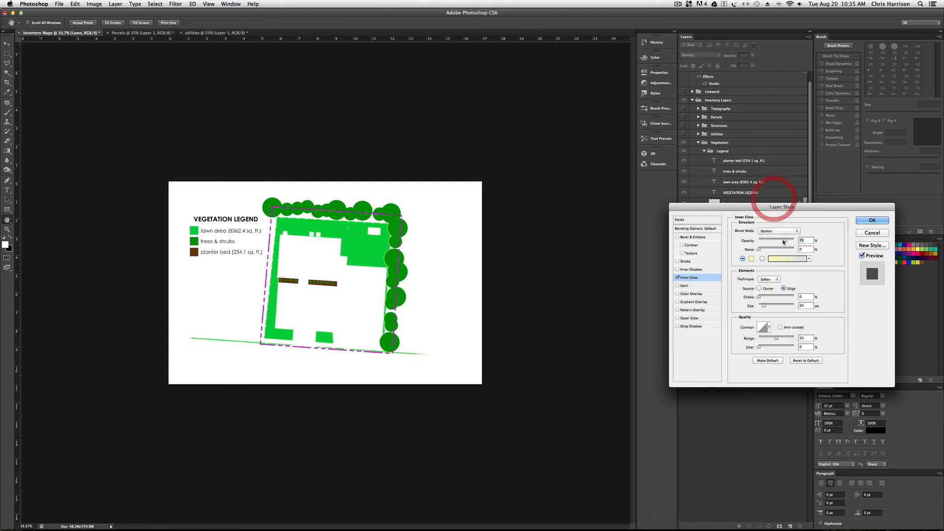
# Try a dark green glow colour by sampling the lawn's green and darkening it
pyautogui.click(751, 259)
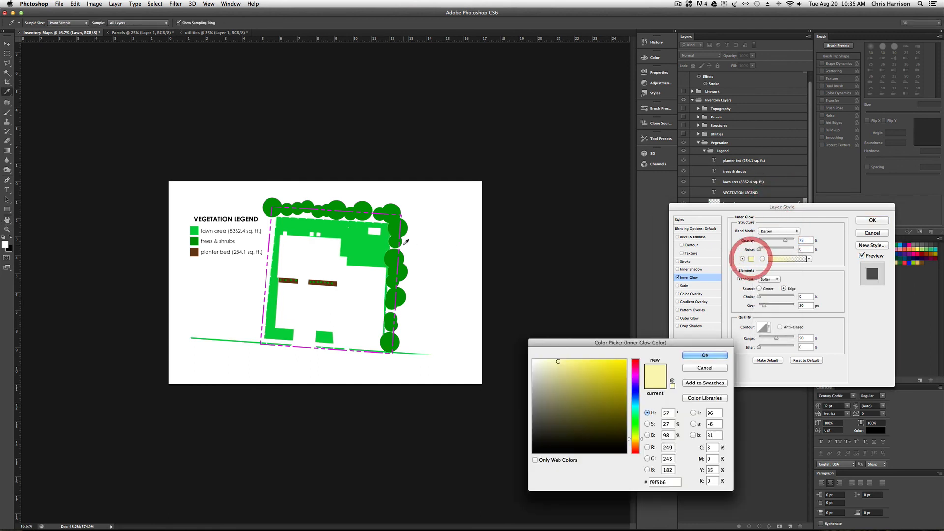
pyautogui.click(367, 253)
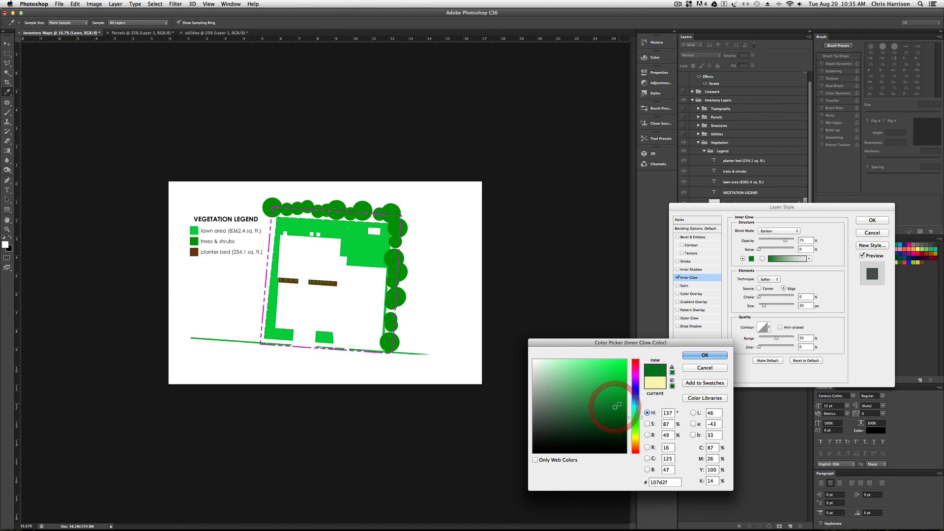
pyautogui.moveTo(616, 407); pyautogui.dragTo(617, 416)
pyautogui.click(704, 354)
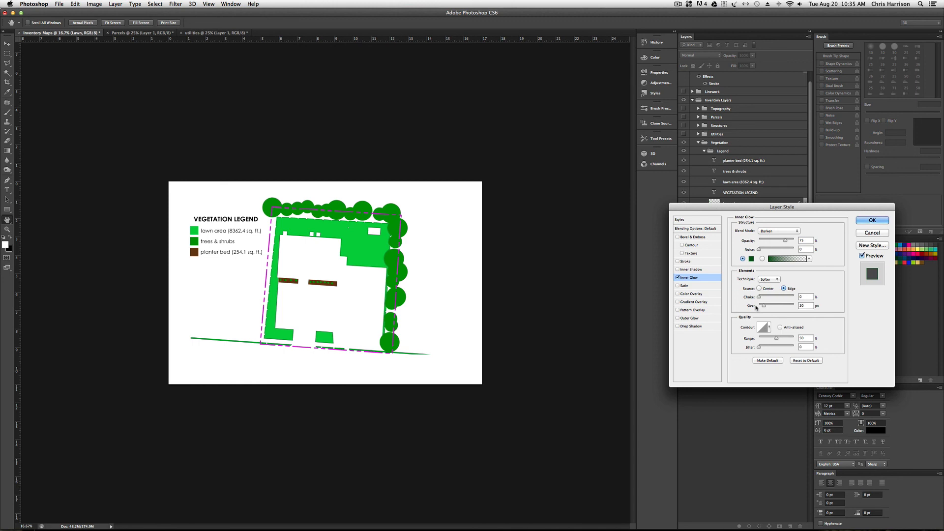
# Try a larger glow size with a 14% choke on the lawn, and cancel the layer style
pyautogui.moveTo(764, 305)
pyautogui.mouseDown()
pyautogui.moveTo(773, 307)
pyautogui.moveTo(763, 297)
pyautogui.moveTo(773, 305)
pyautogui.mouseUp()
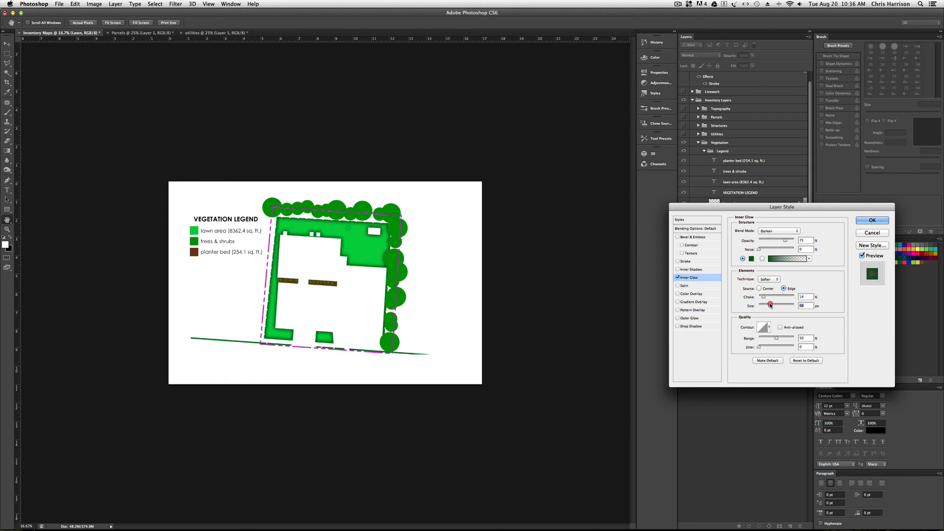
pyautogui.moveTo(770, 305); pyautogui.dragTo(770, 306)
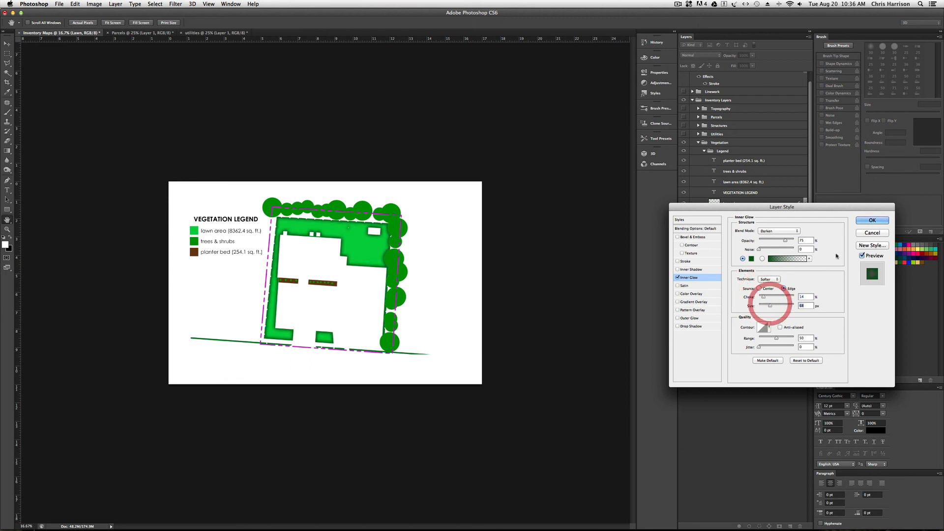
pyautogui.click(872, 232)
# Add a Drop Shadow with a 13% spread to the Trees & Shrubs layer and save the document
pyautogui.click(736, 239)
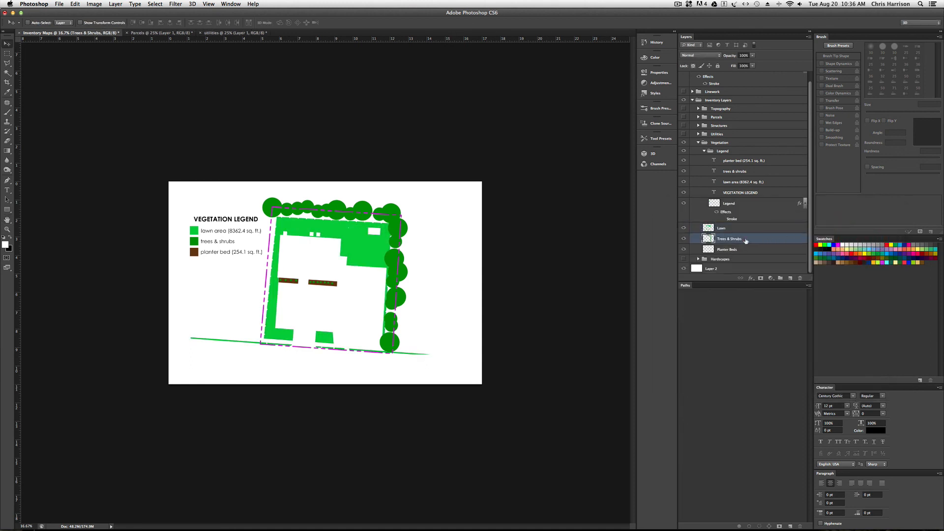
pyautogui.click(752, 278)
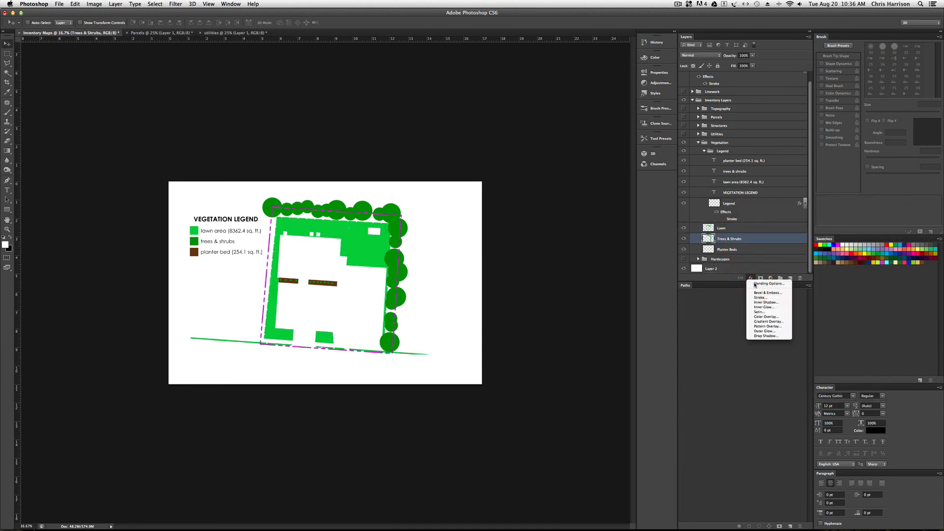
pyautogui.click(775, 336)
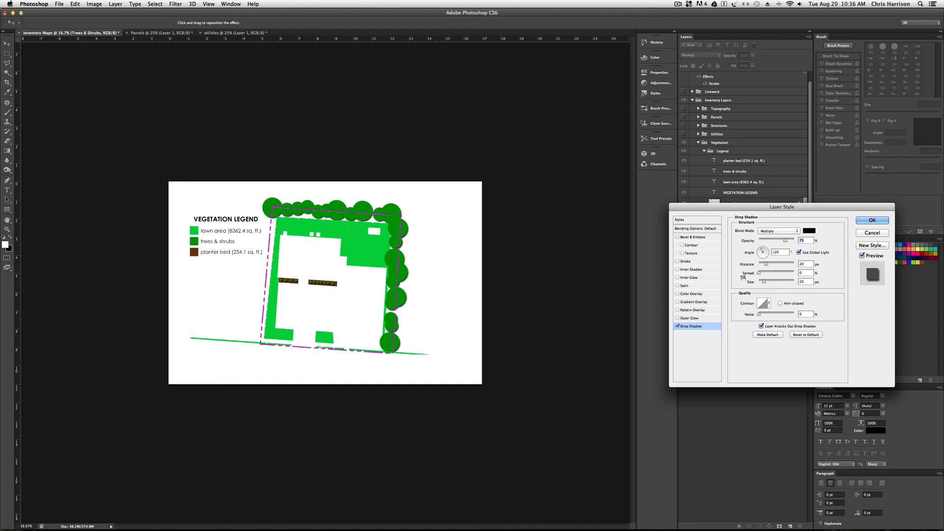
pyautogui.moveTo(768, 281); pyautogui.dragTo(762, 281)
pyautogui.moveTo(760, 274); pyautogui.dragTo(764, 281)
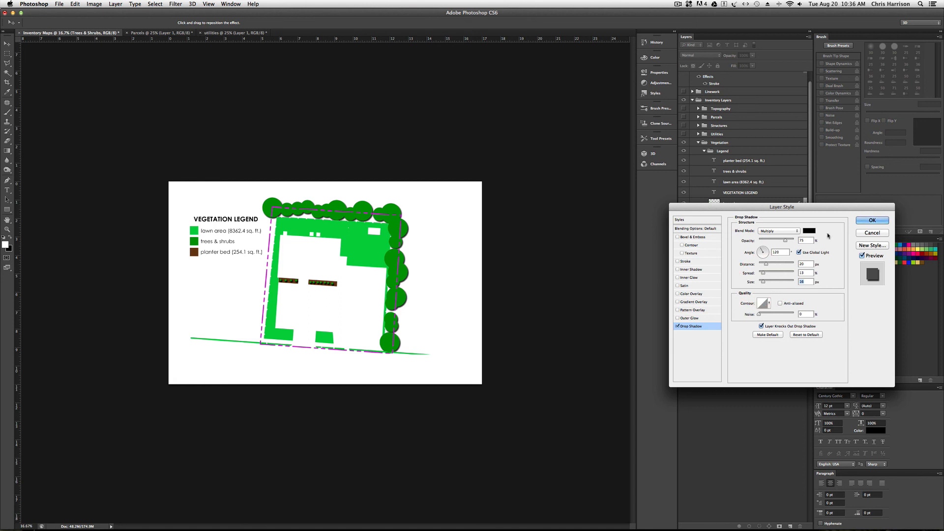
pyautogui.click(872, 220)
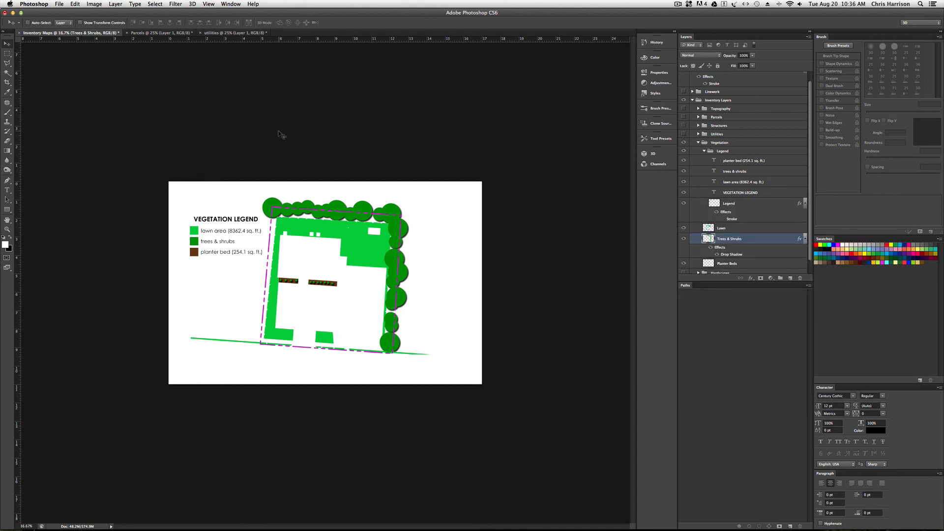
pyautogui.press('super+s')
# Start saving the vegetation map under a separate file with the format set to JPEG
pyautogui.click(59, 4)
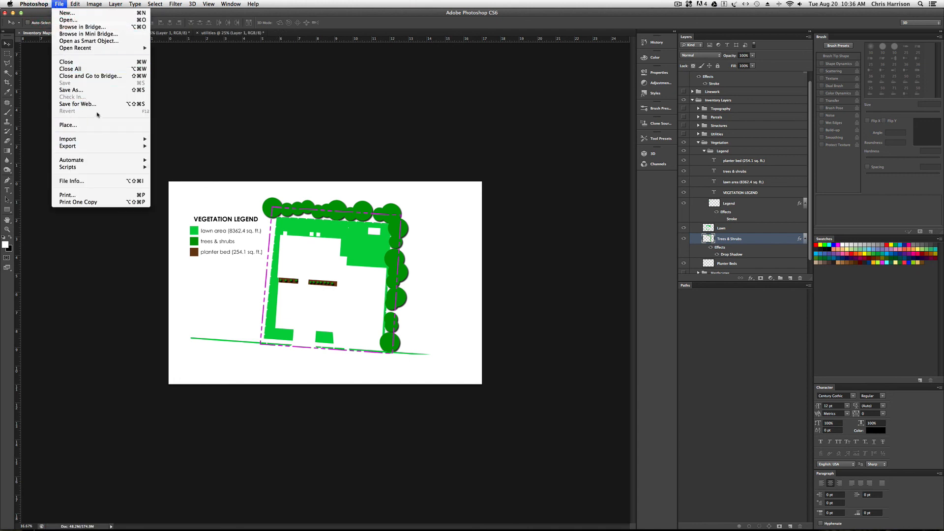
pyautogui.click(114, 94)
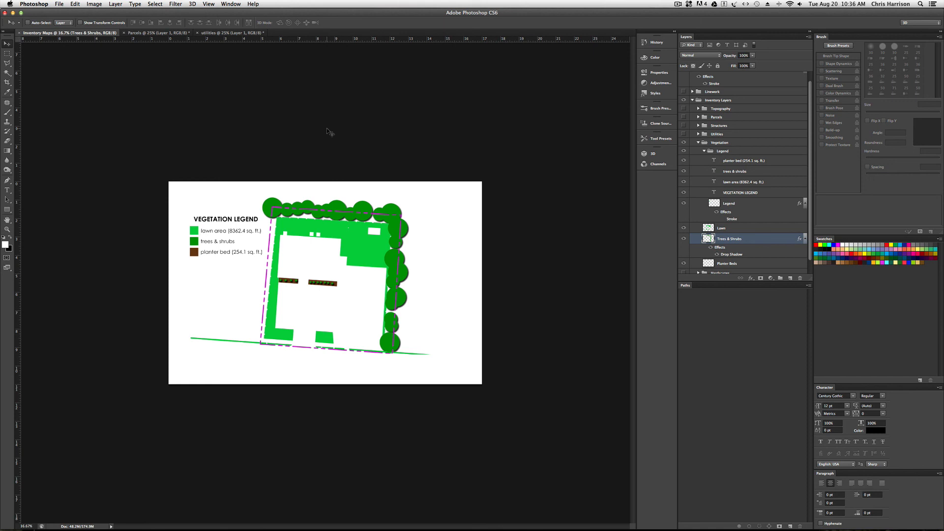
pyautogui.click(59, 4)
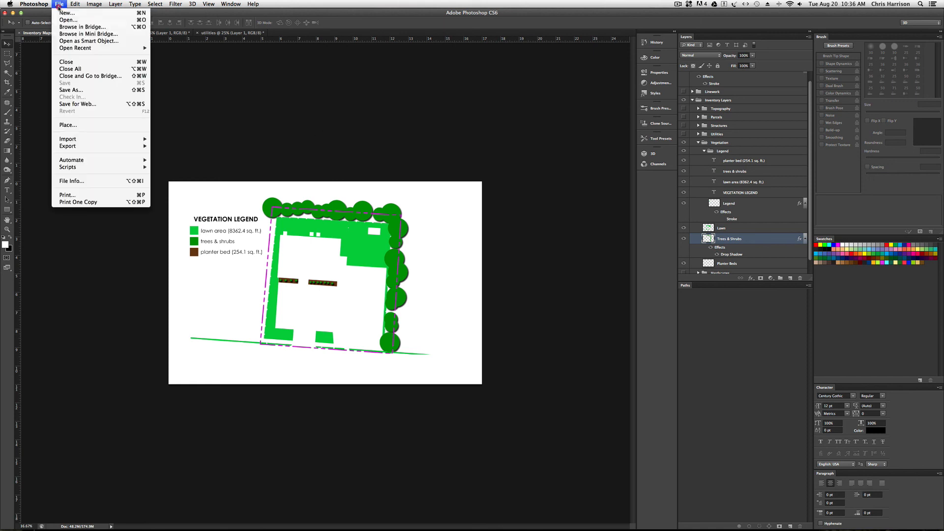
pyautogui.click(97, 90)
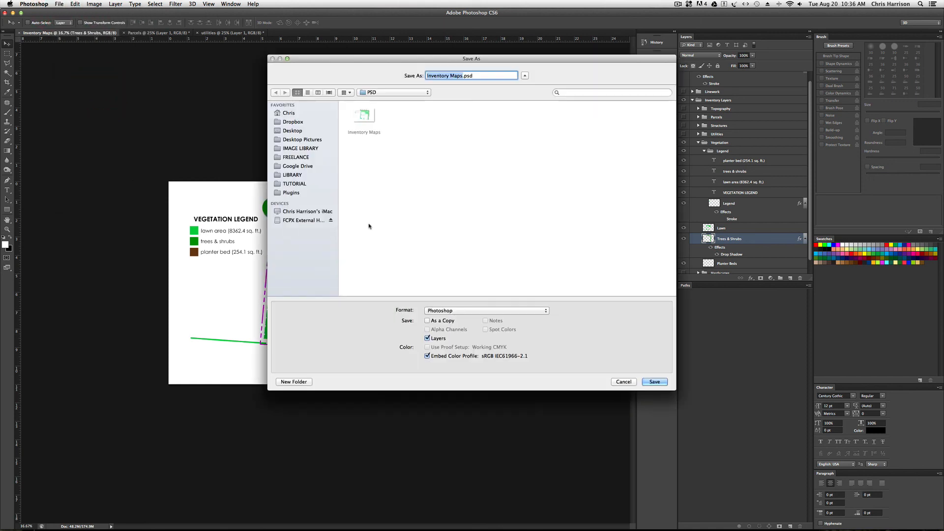
pyautogui.click(543, 311)
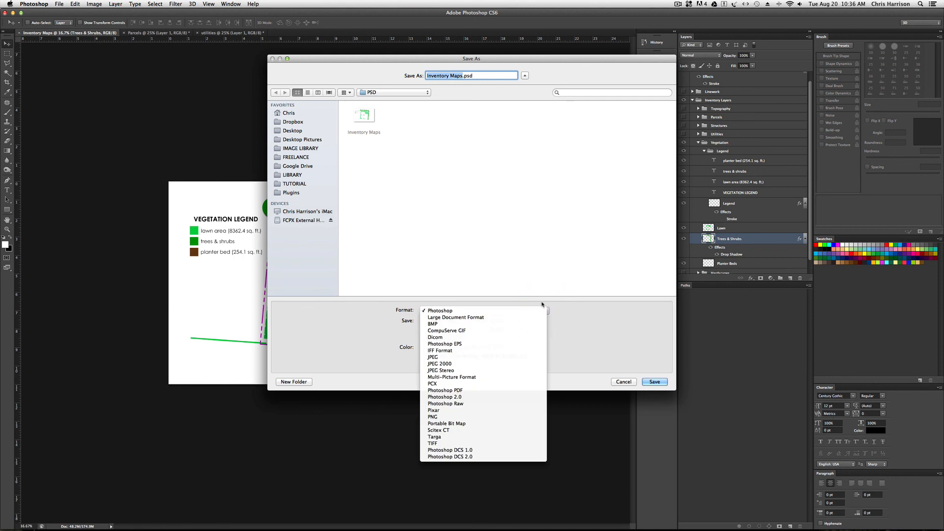
pyautogui.click(505, 356)
# Save the JPEG copy in the CBHW Healing Garden Project's JPG folder at Maximum quality 12 with the Baseline ("Standard") format
pyautogui.click(394, 93)
pyautogui.click(416, 102)
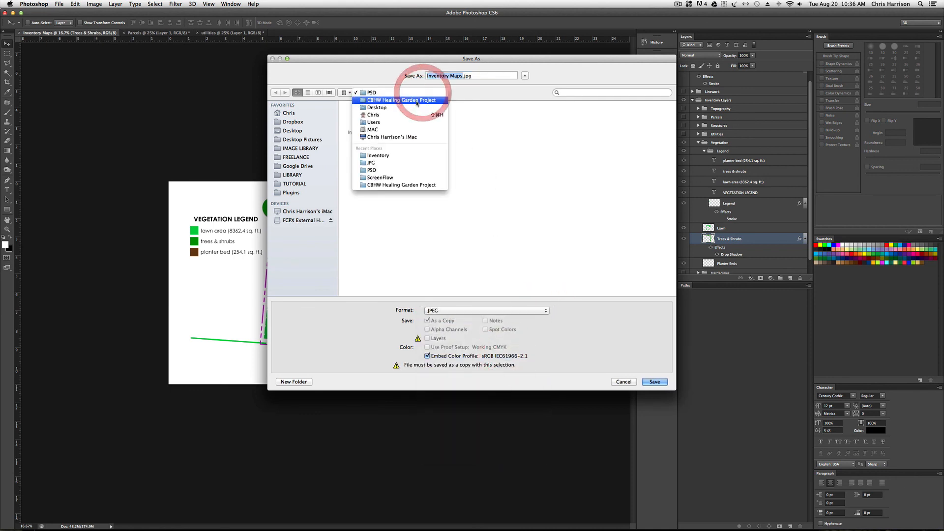
pyautogui.doubleClick(480, 117)
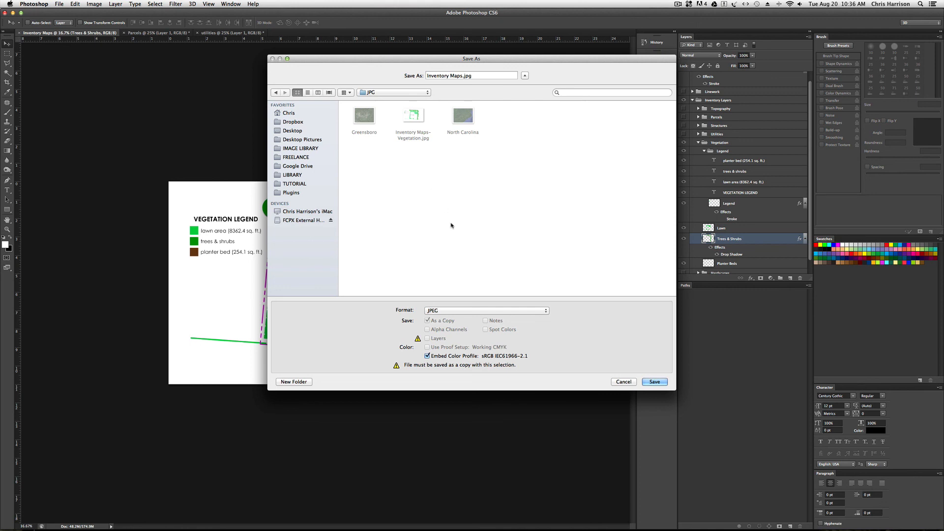
pyautogui.click(653, 383)
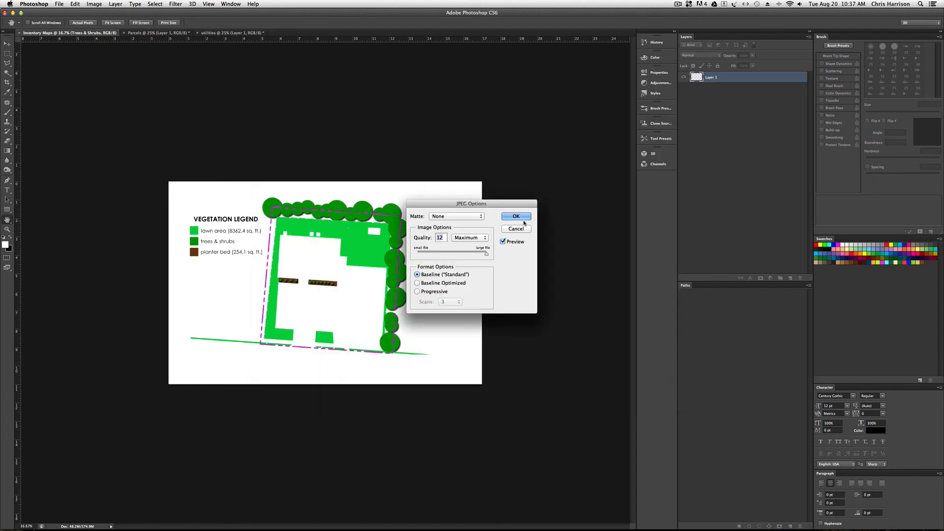
pyautogui.click(519, 216)
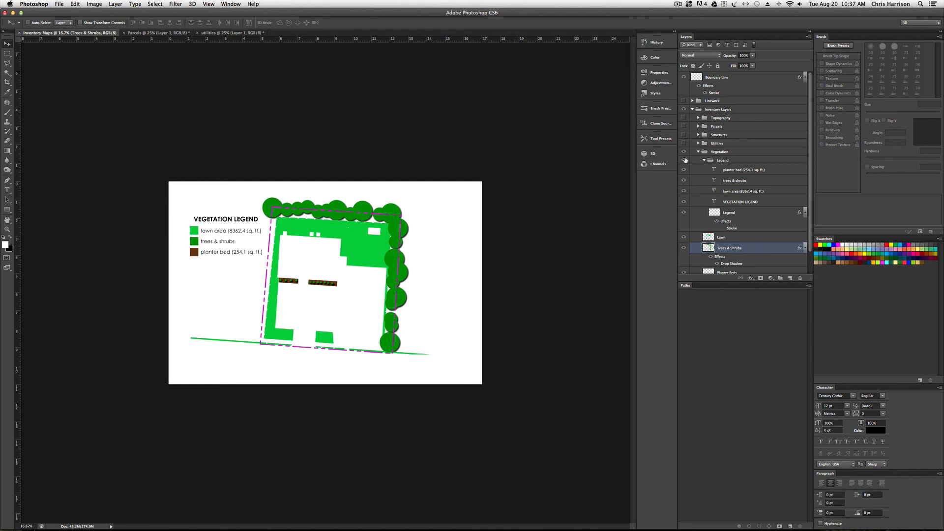
pyautogui.click(679, 5)
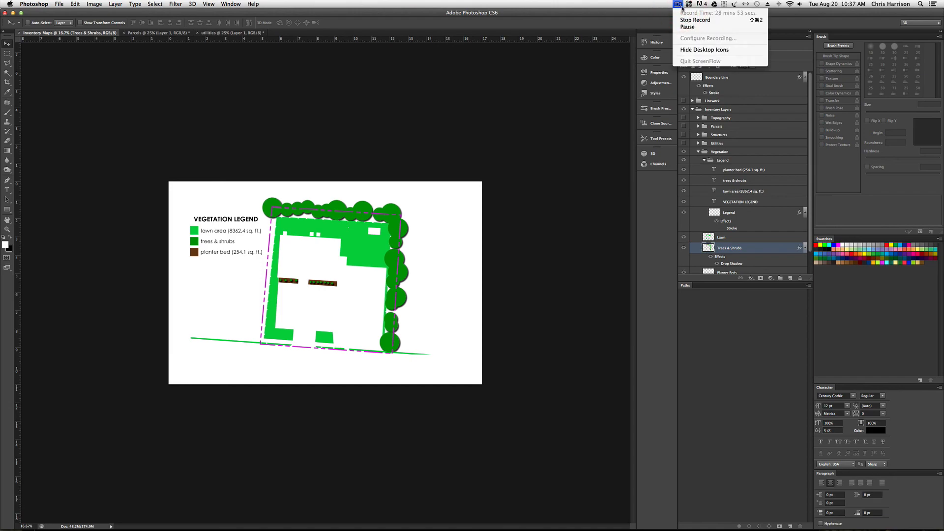